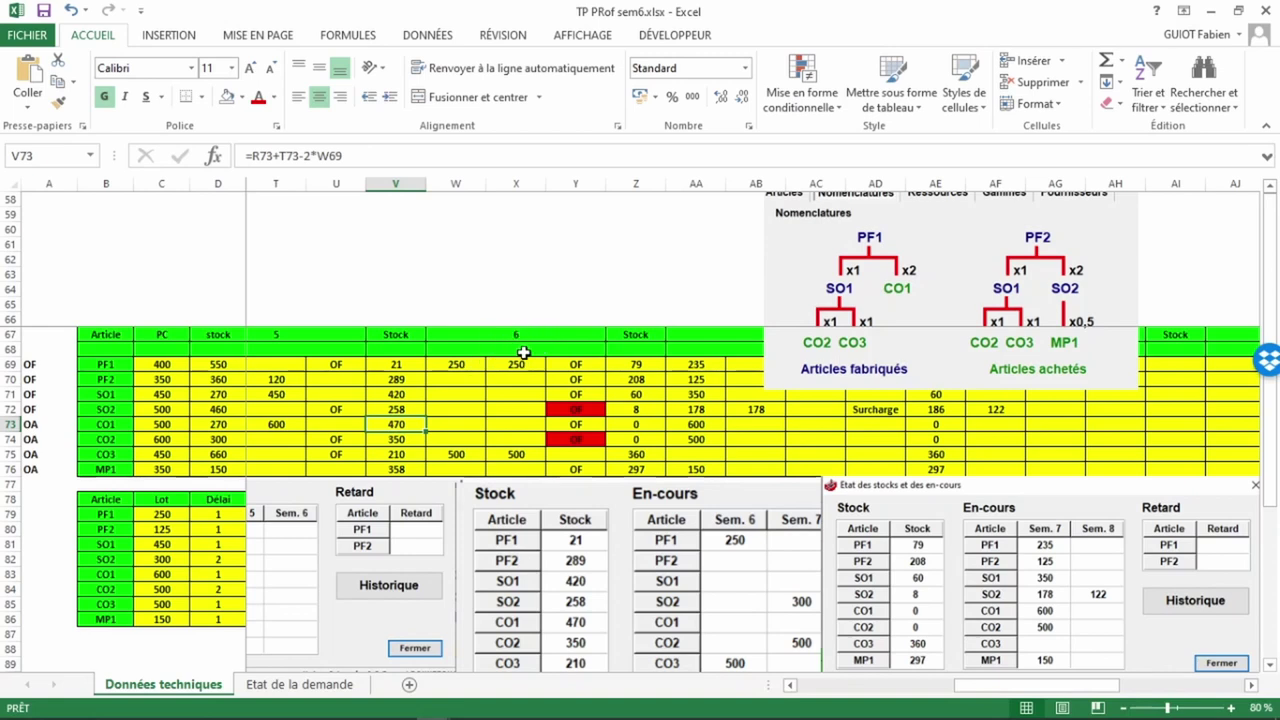
Step: Compare the PF1 and CO3 lot arrivals in Usine Odyssée's last simulation messages with their week 6 cells in the Excel planning table
key(alt+Tab)
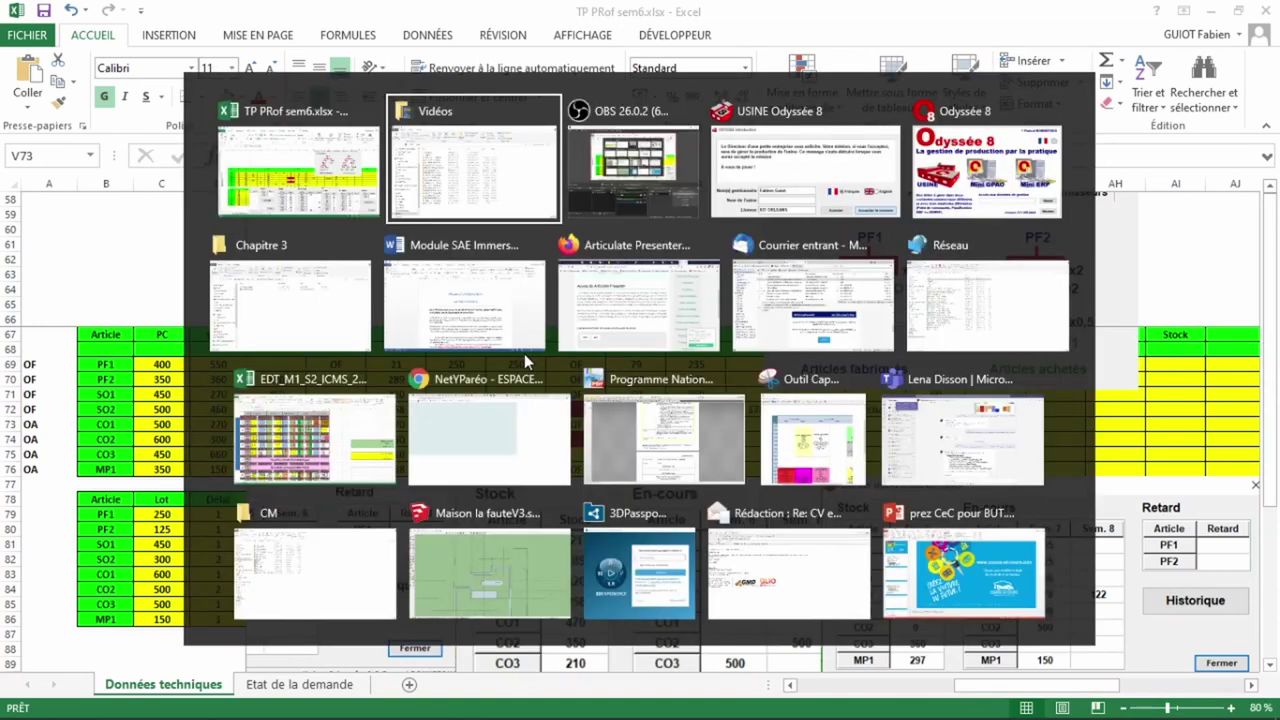
key(alt+Tab)
key(alt+Tab)
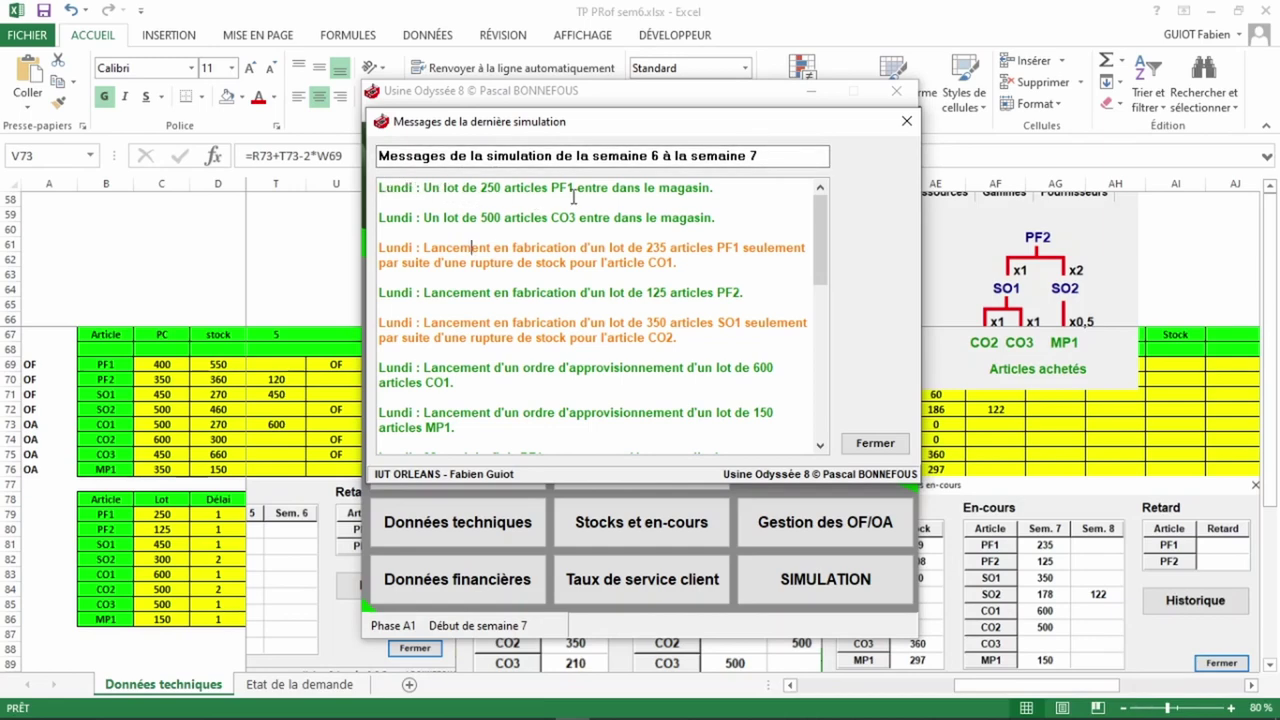
key(alt+Tab)
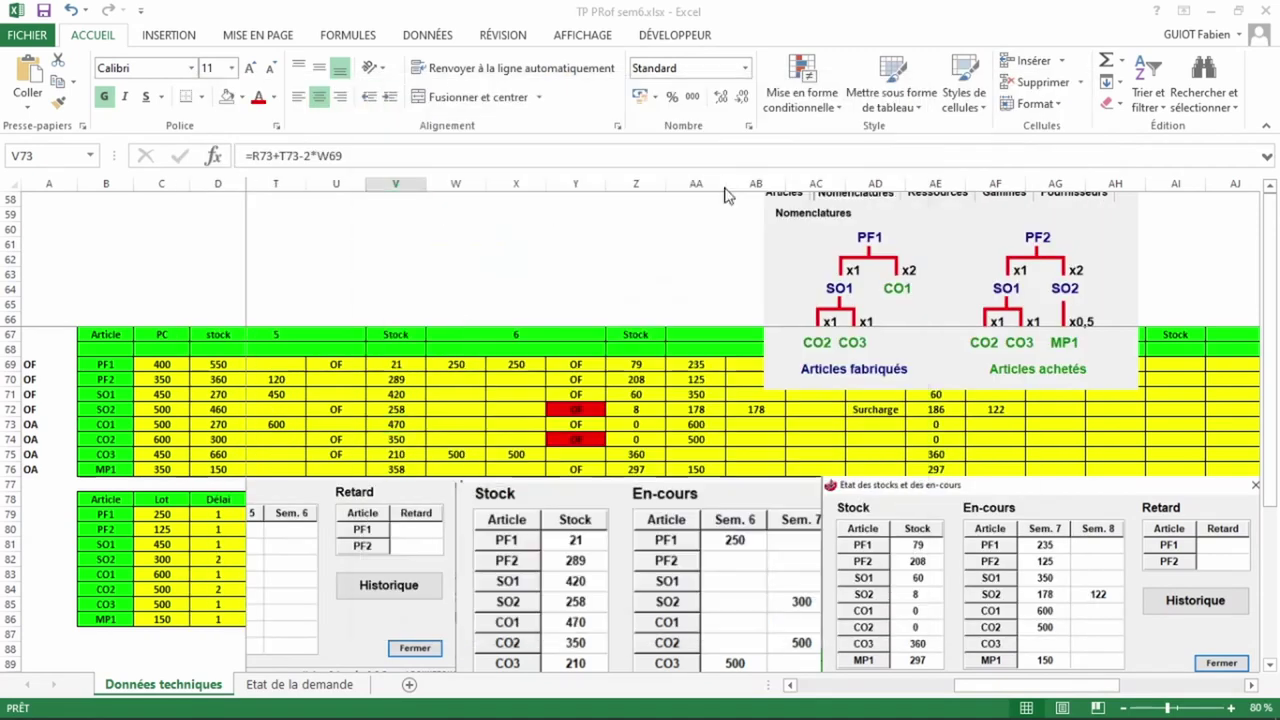
click(517, 366)
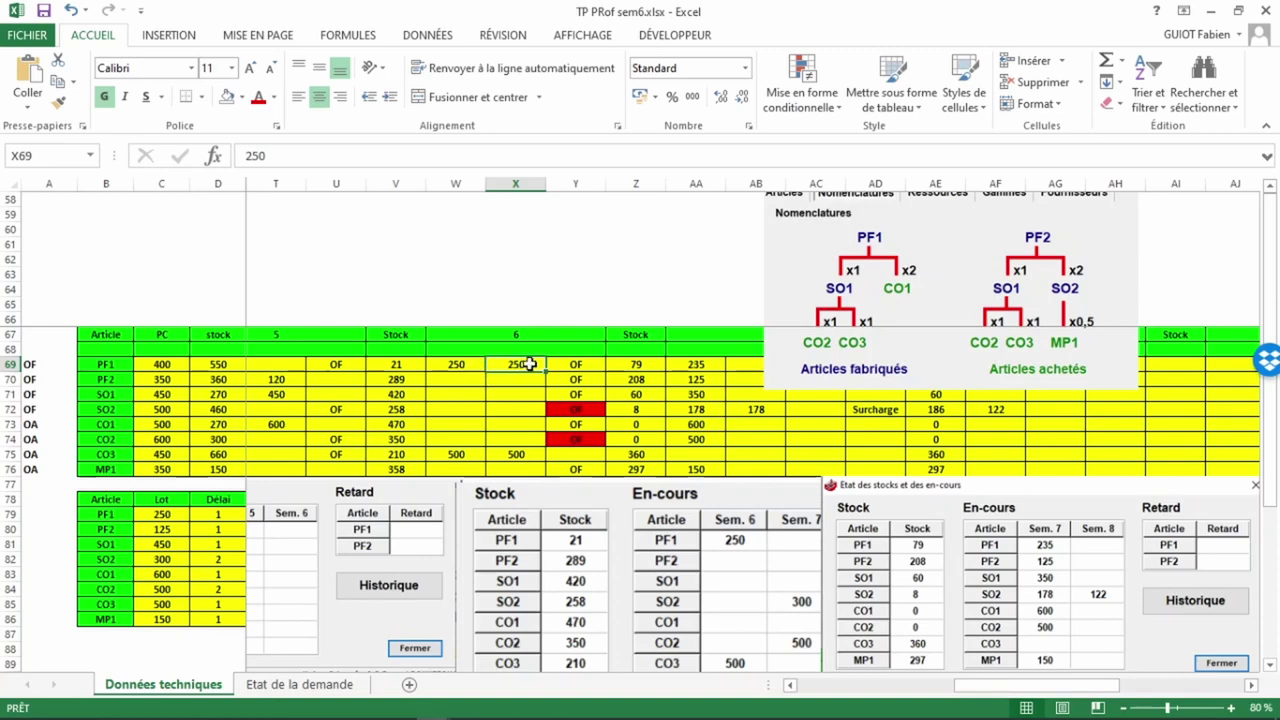
key(alt+Tab)
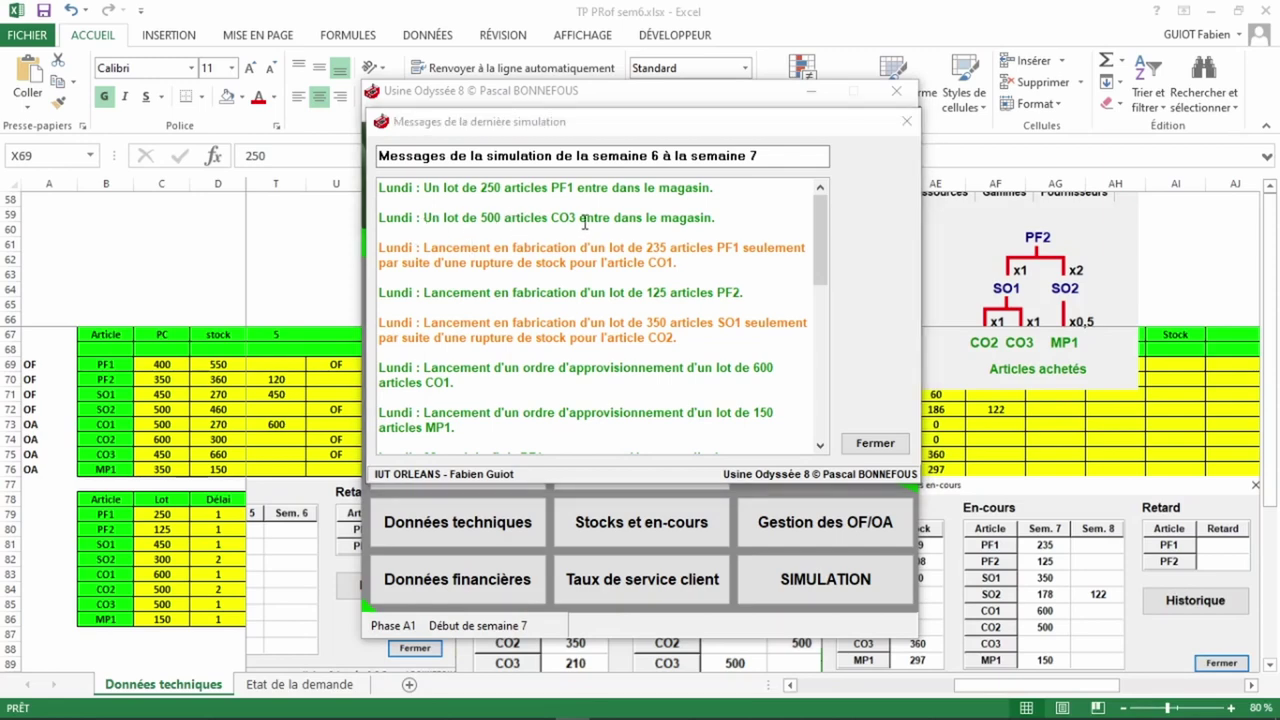
key(alt+Tab)
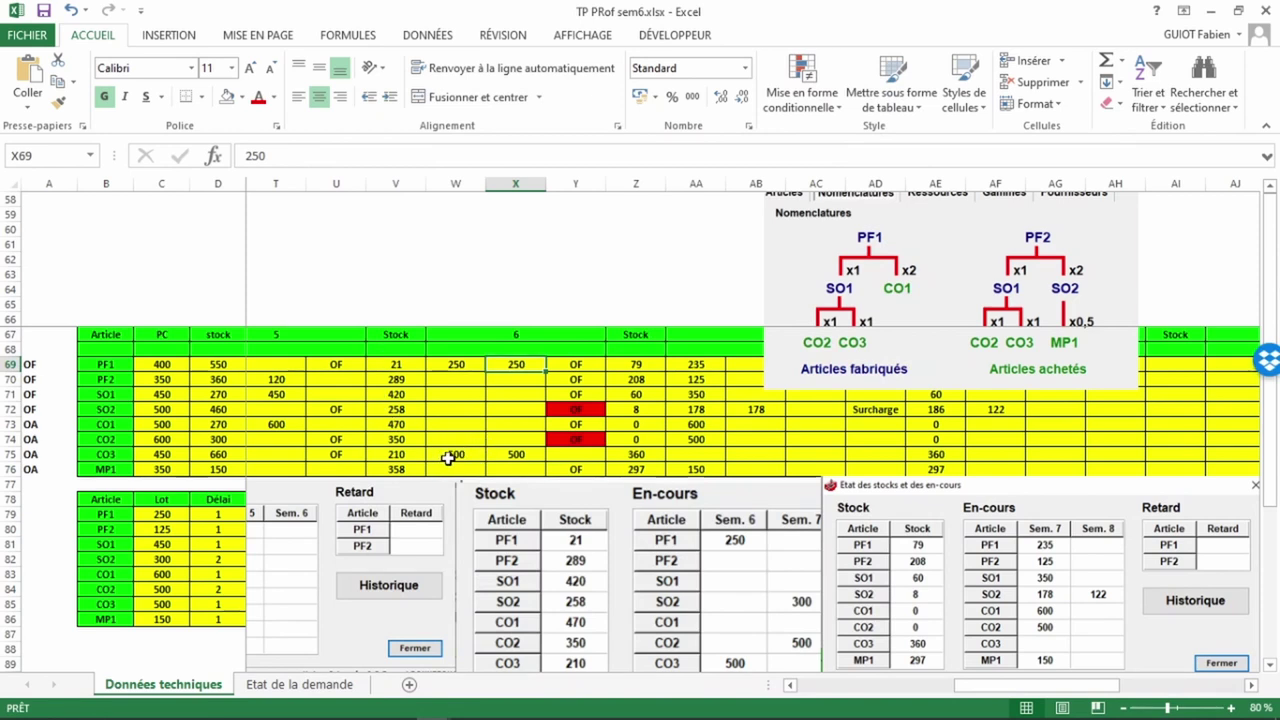
click(519, 457)
Step: Examine the PF1 production launch in the simulation messages against the CO1 stock and the PF1 week 6 order in the table
key(alt+Tab)
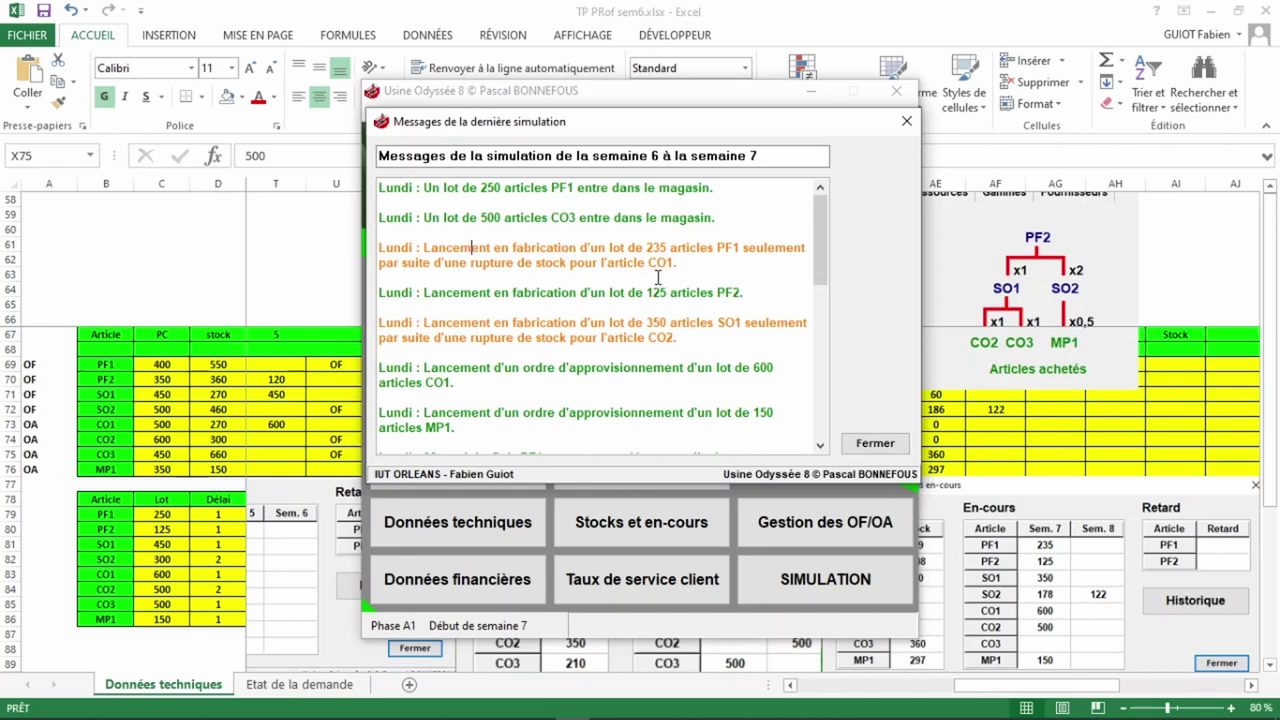
key(alt+Tab)
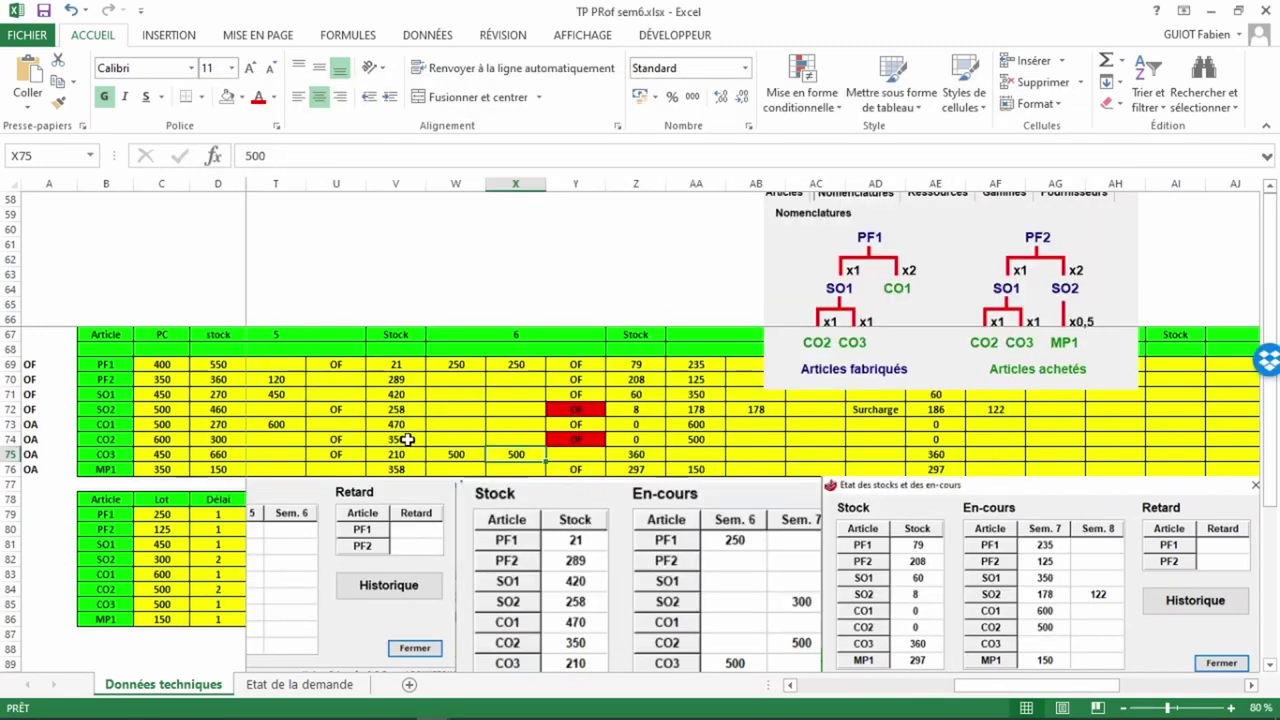
click(405, 428)
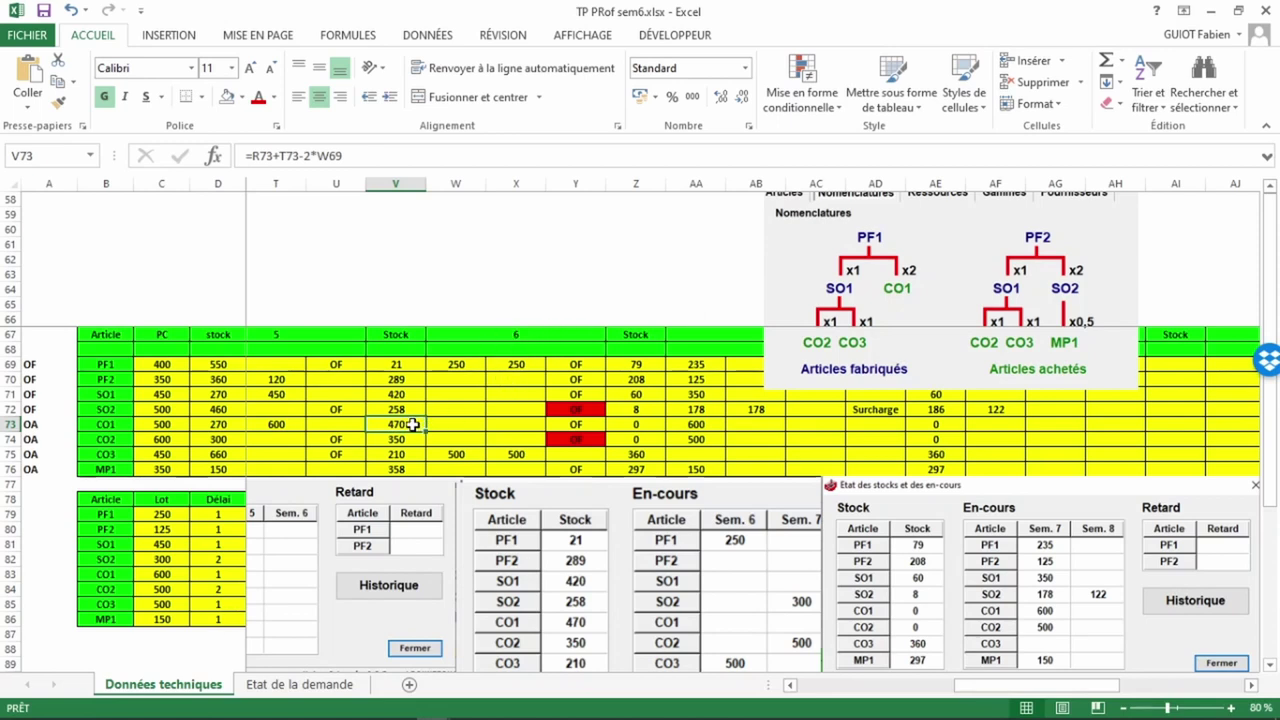
click(581, 366)
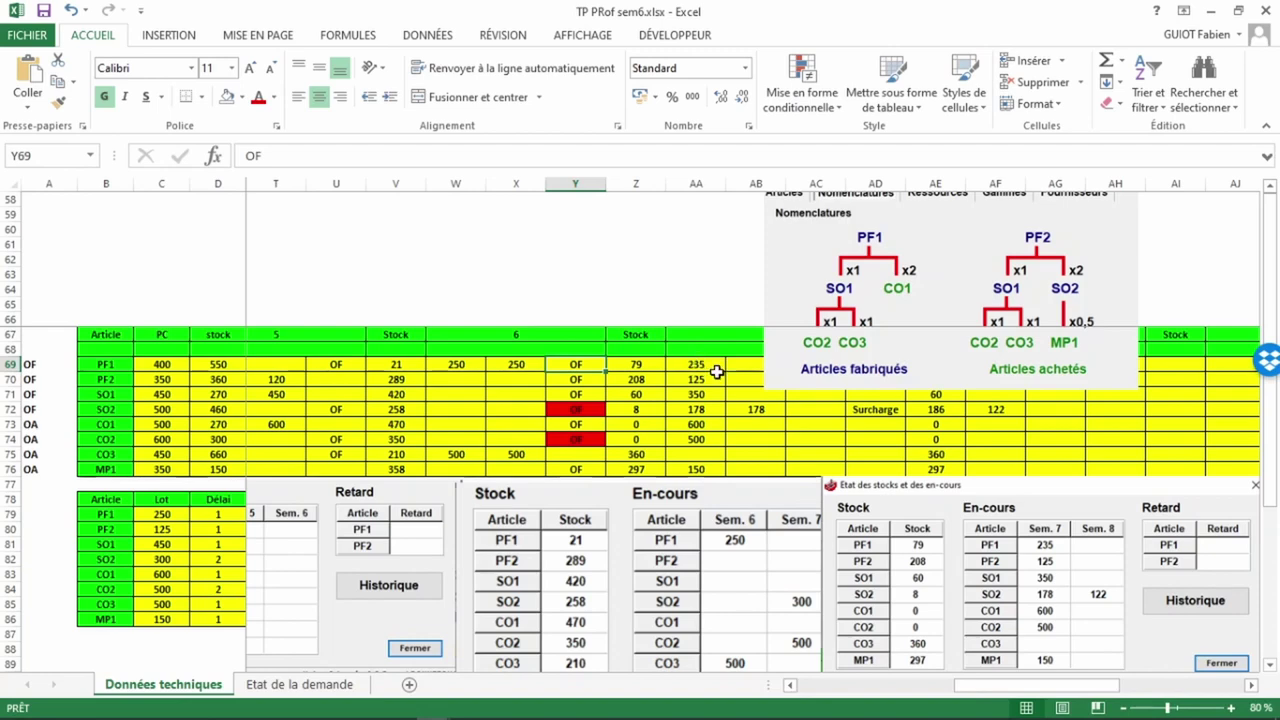
key(alt+Tab)
key(alt+Tab)
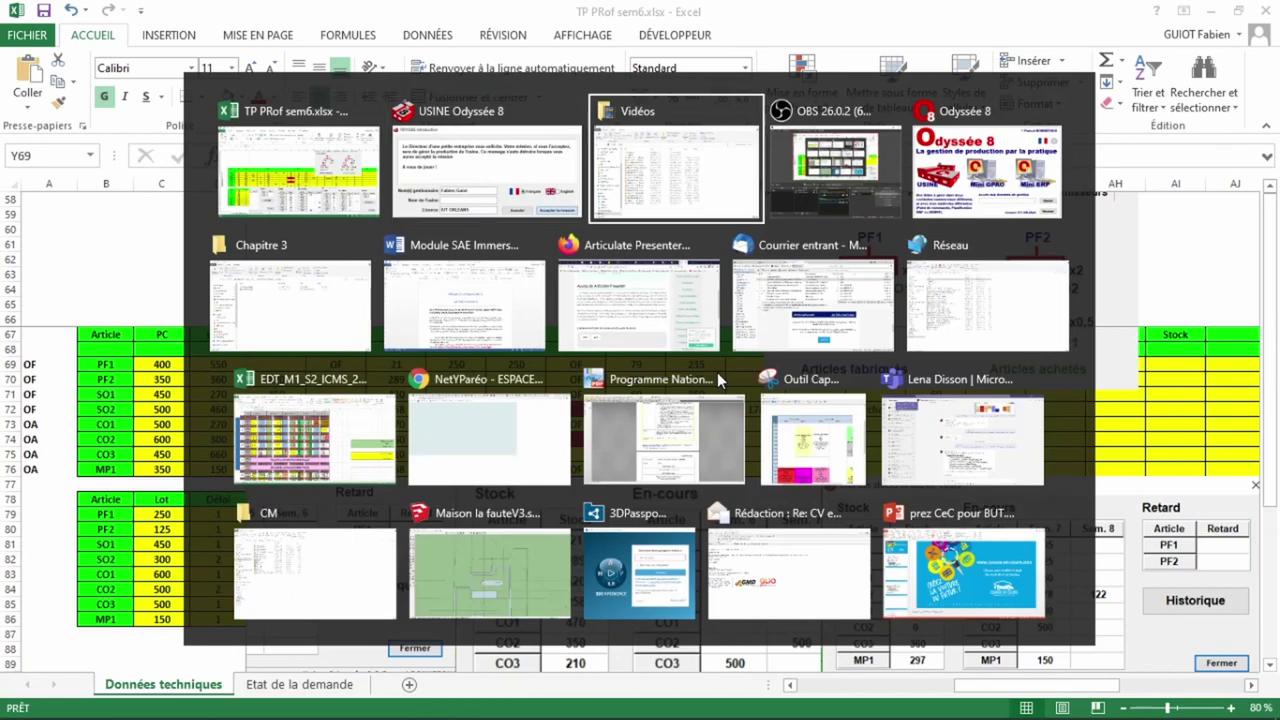
key(alt+Tab)
key(Escape)
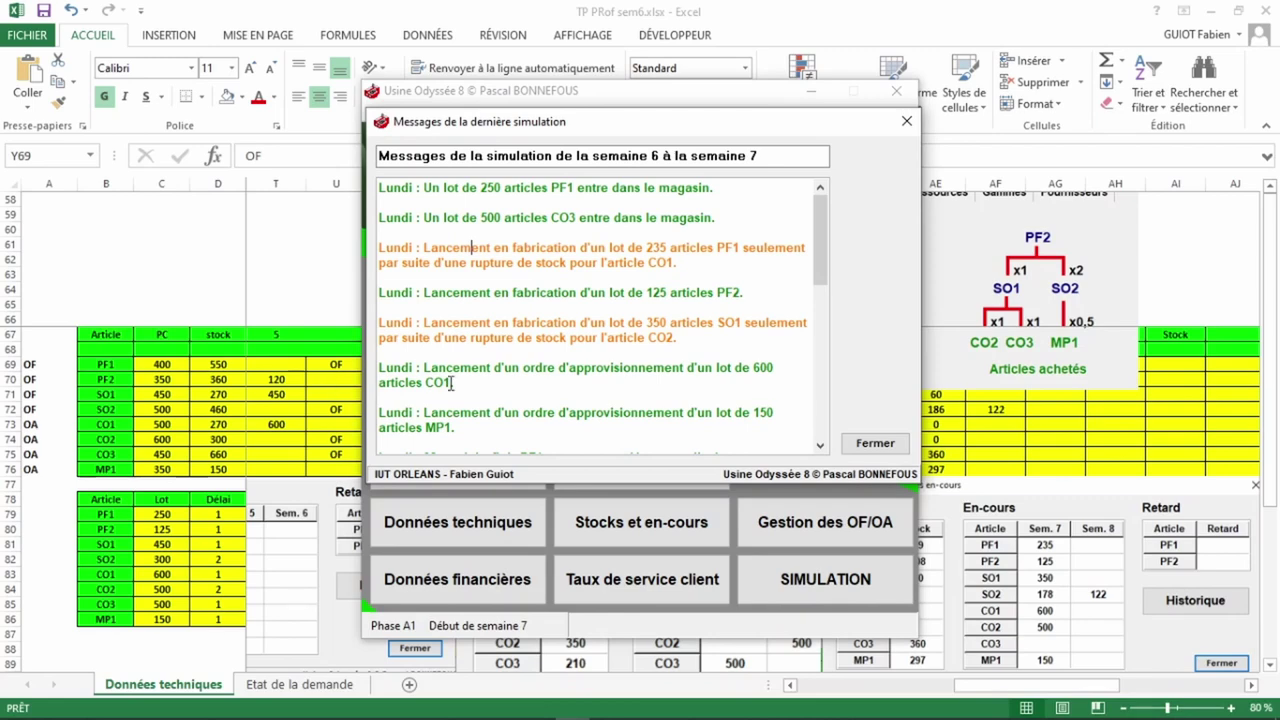
Step: Check the PF2 and SO1 week 6 orders in the table, comparing SO1's launched quantity with its message and the CO2 stock
key(alt+Tab)
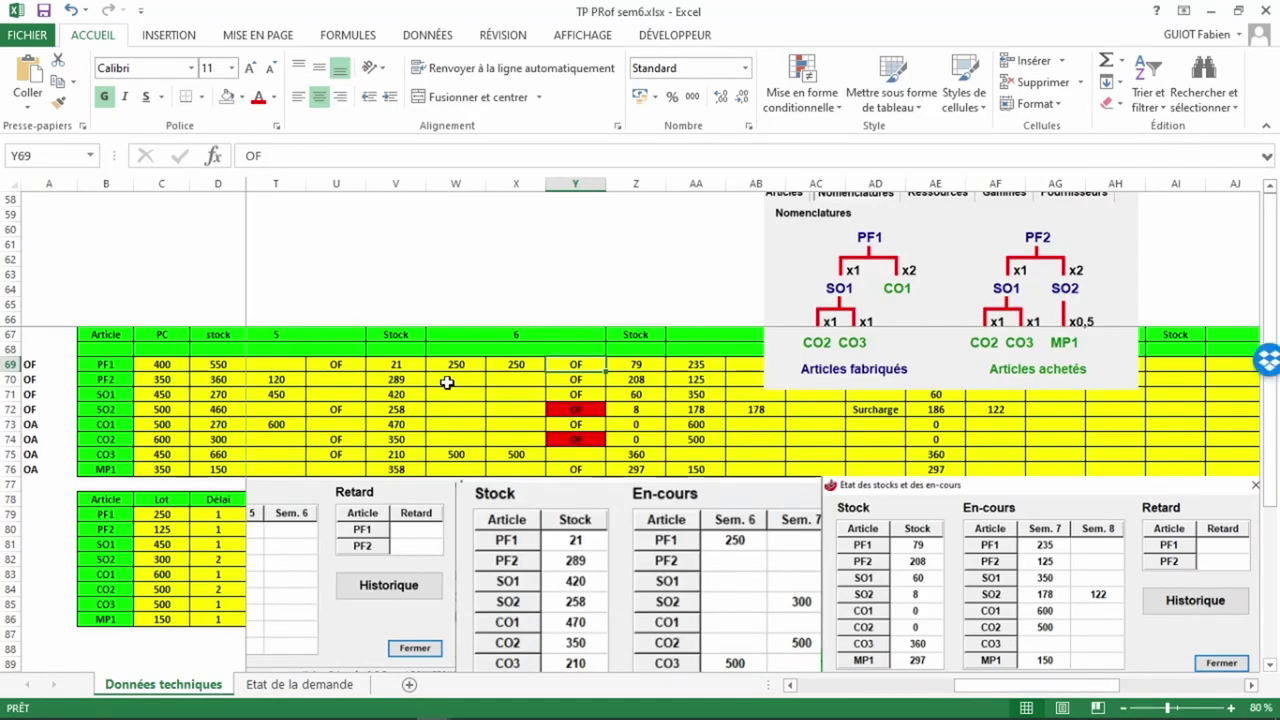
click(581, 382)
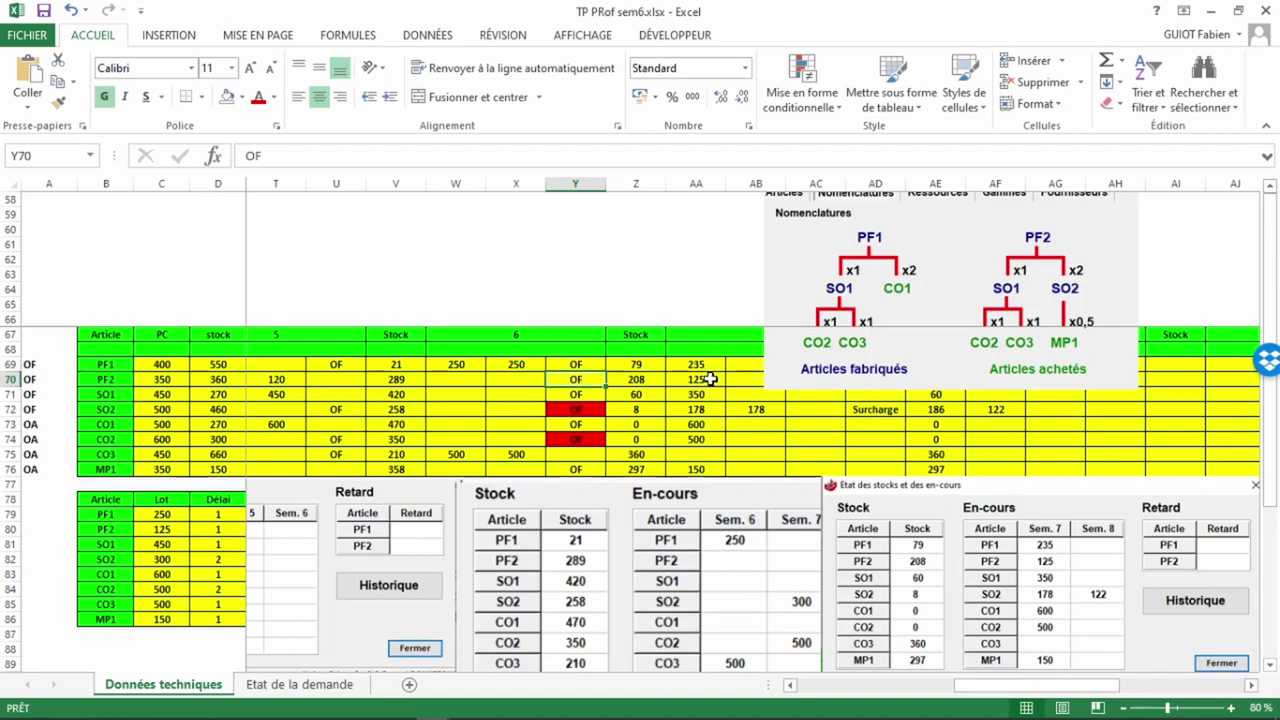
click(594, 394)
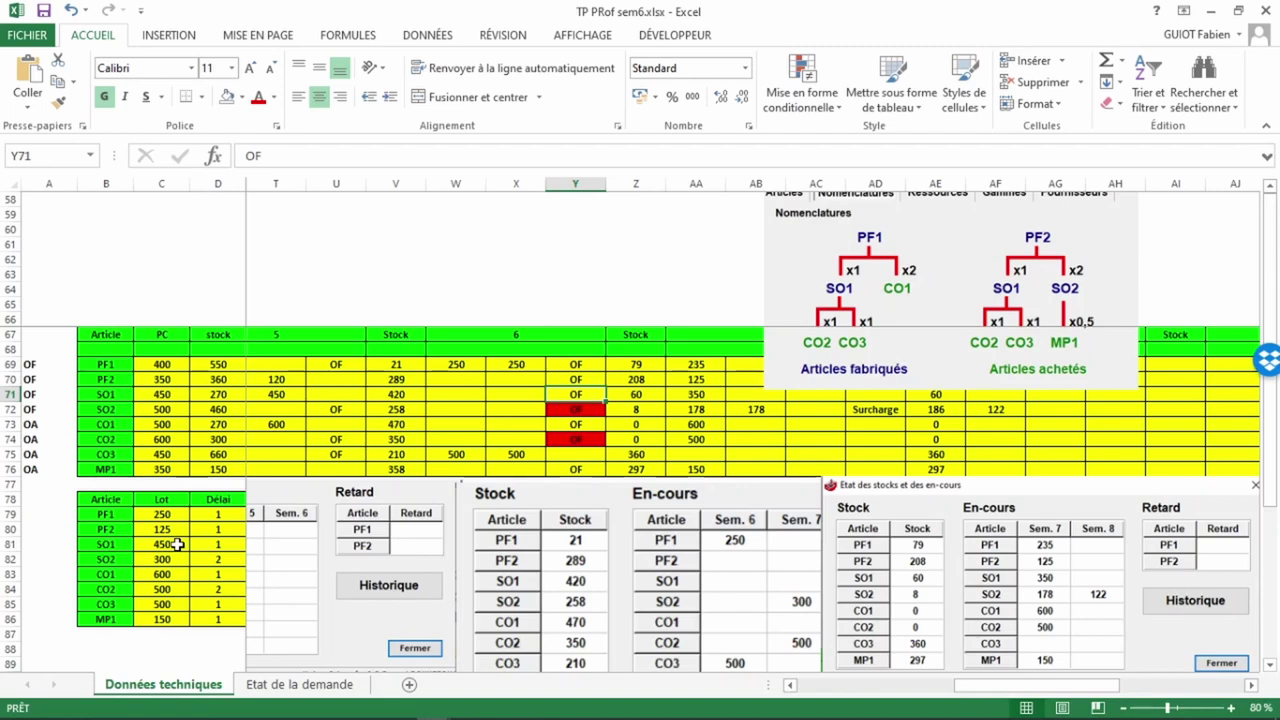
click(714, 395)
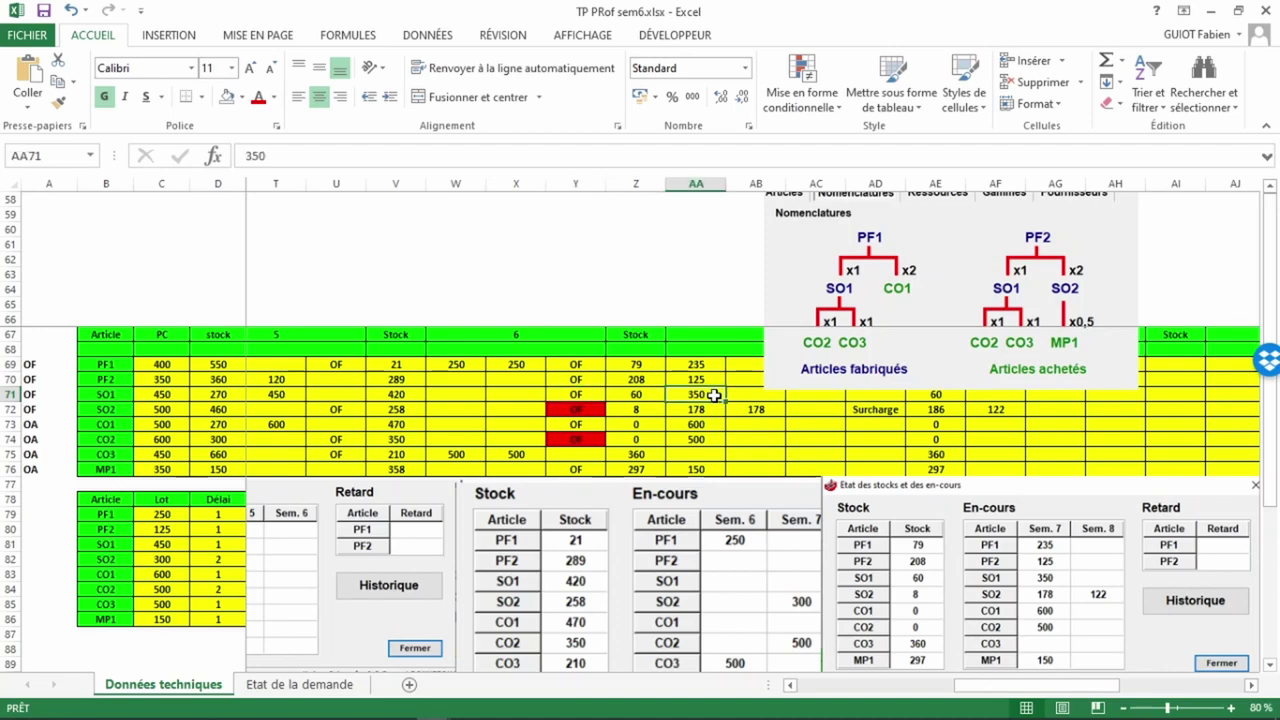
key(alt+Tab)
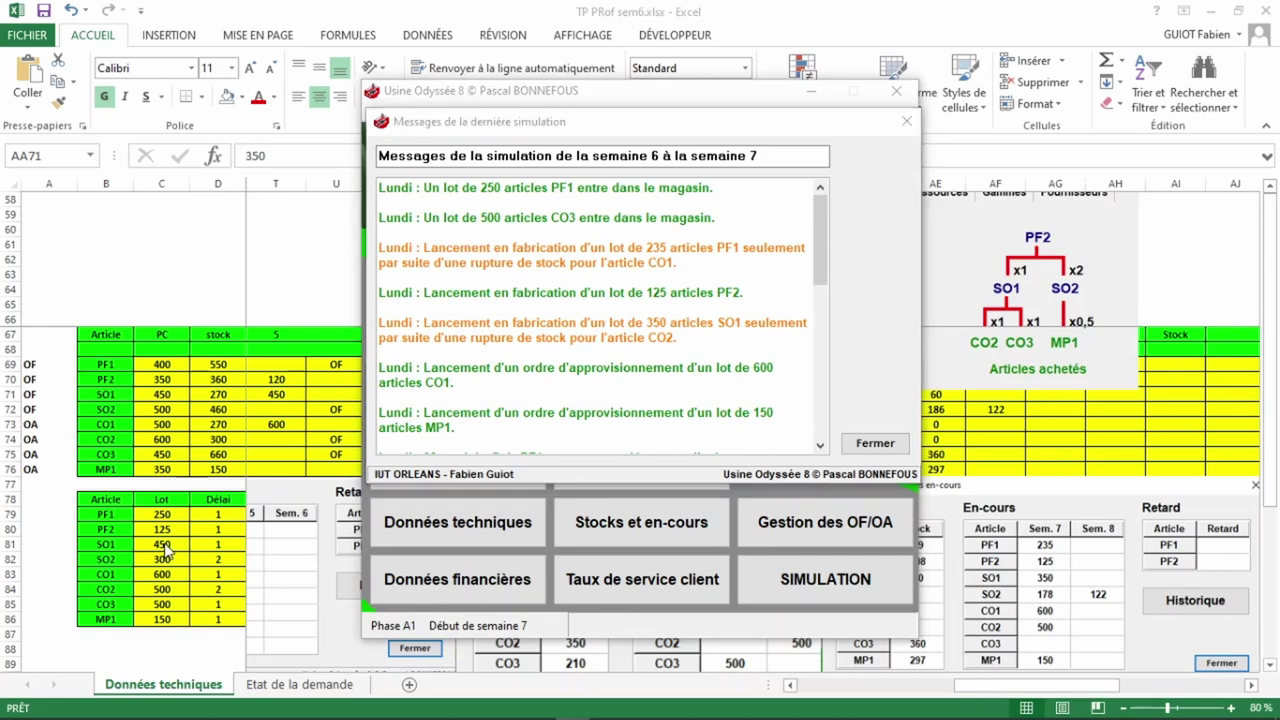
key(alt+Tab)
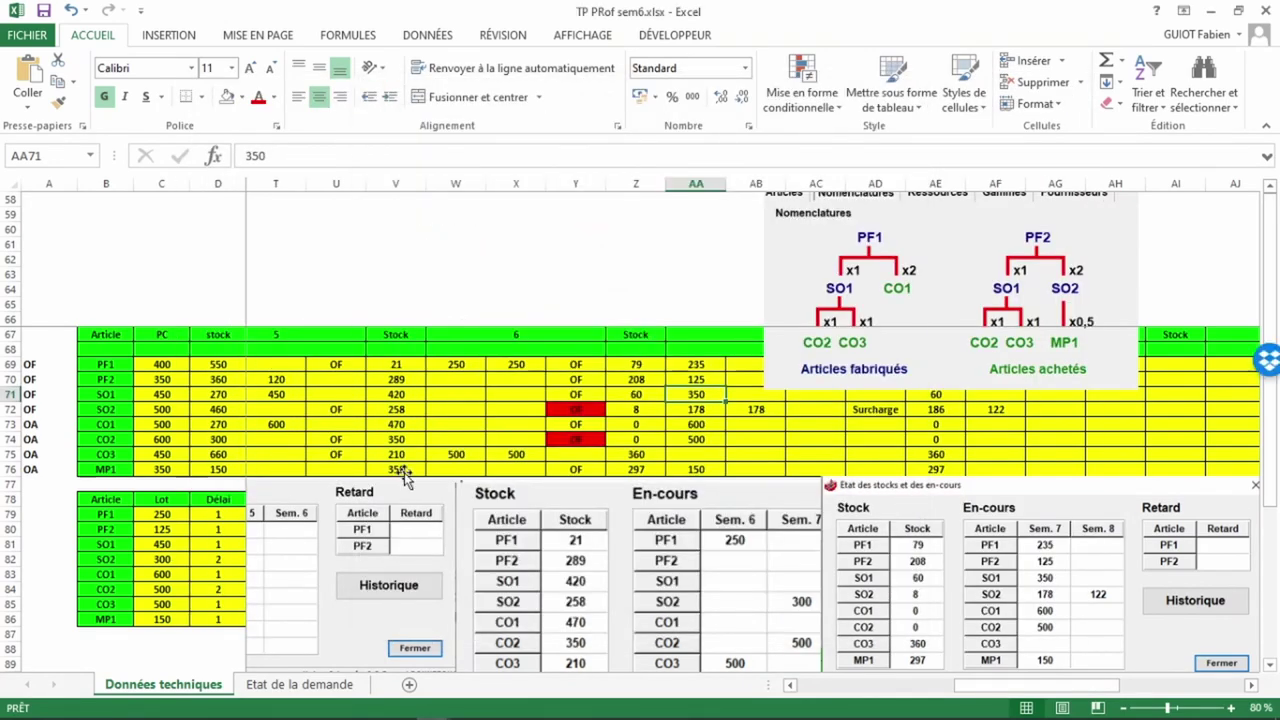
click(577, 396)
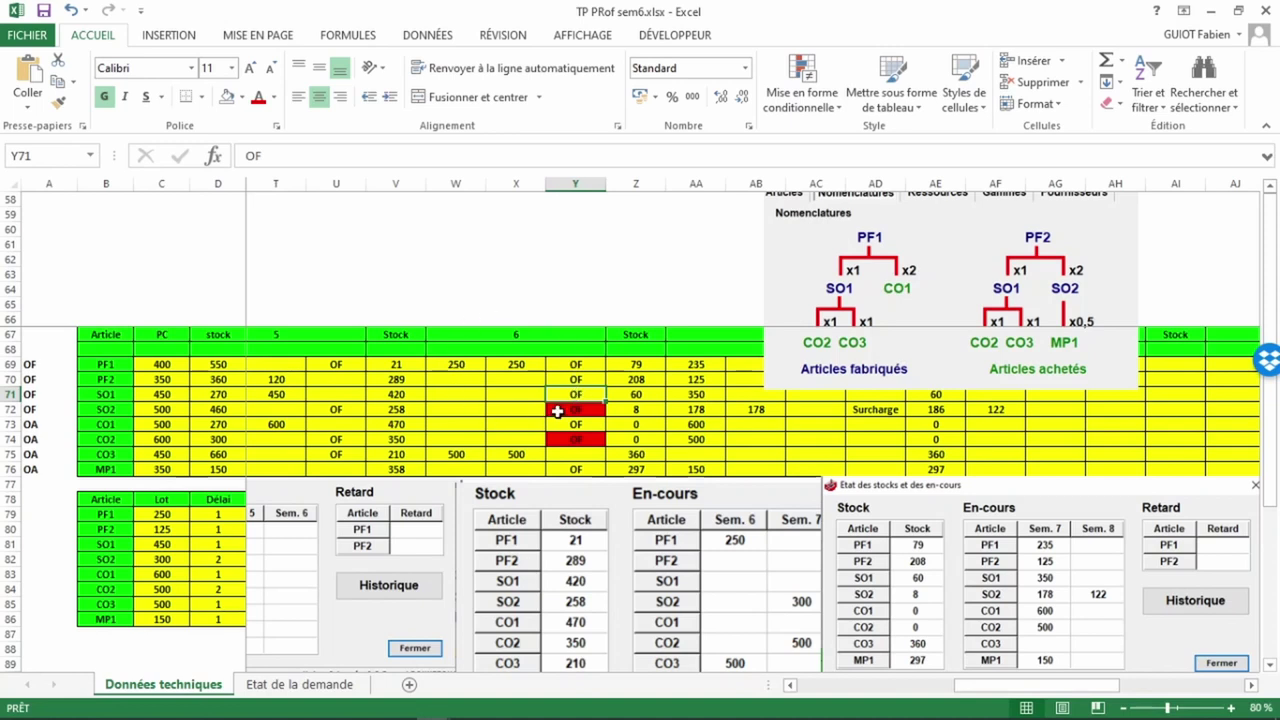
click(705, 395)
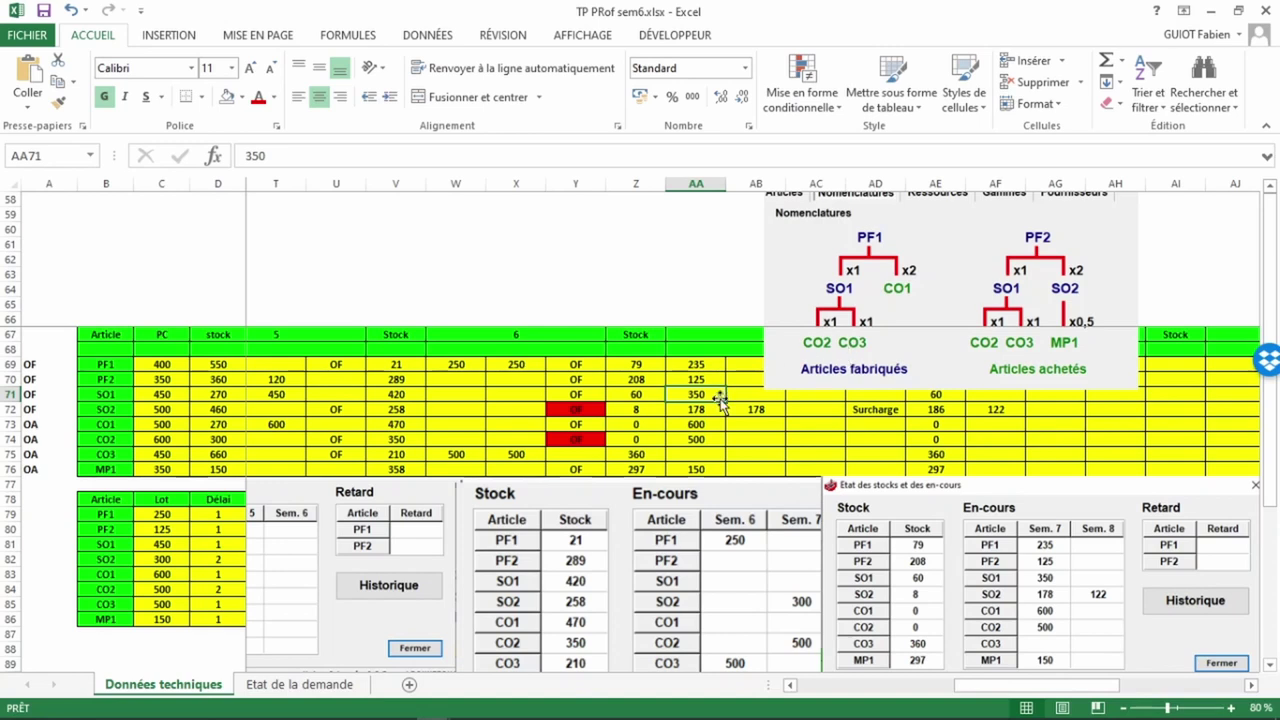
click(408, 438)
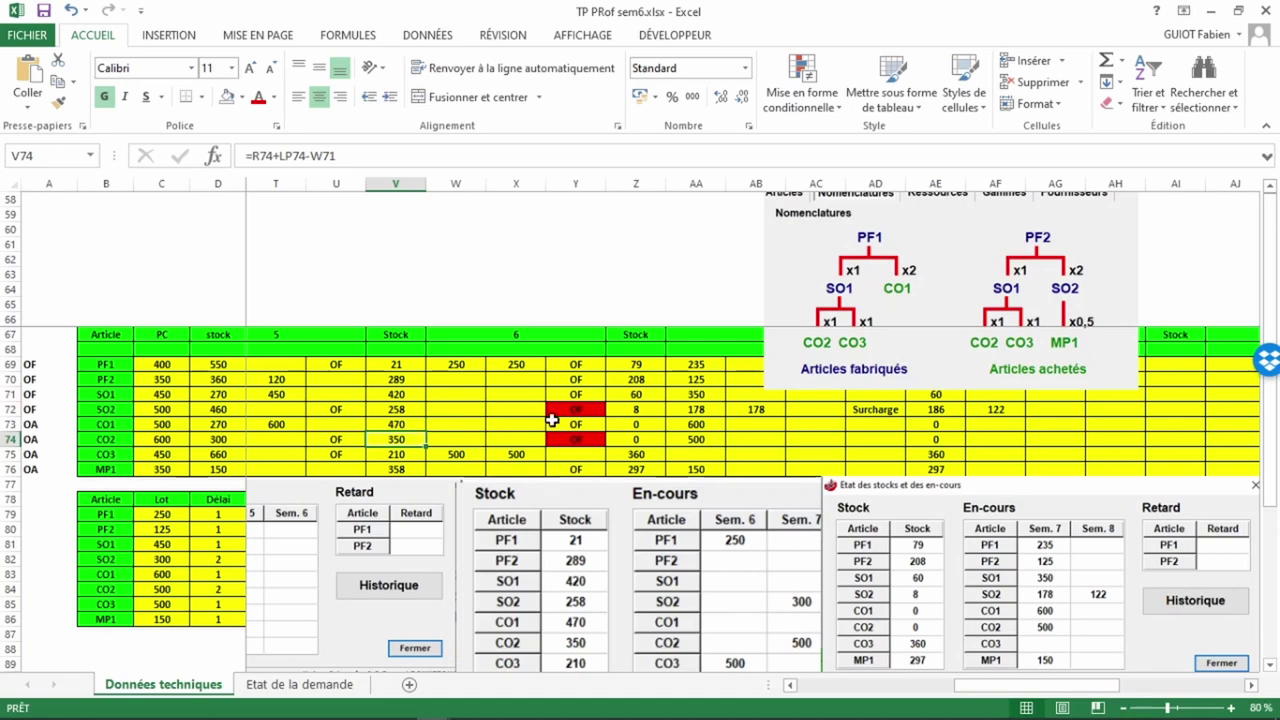
click(700, 397)
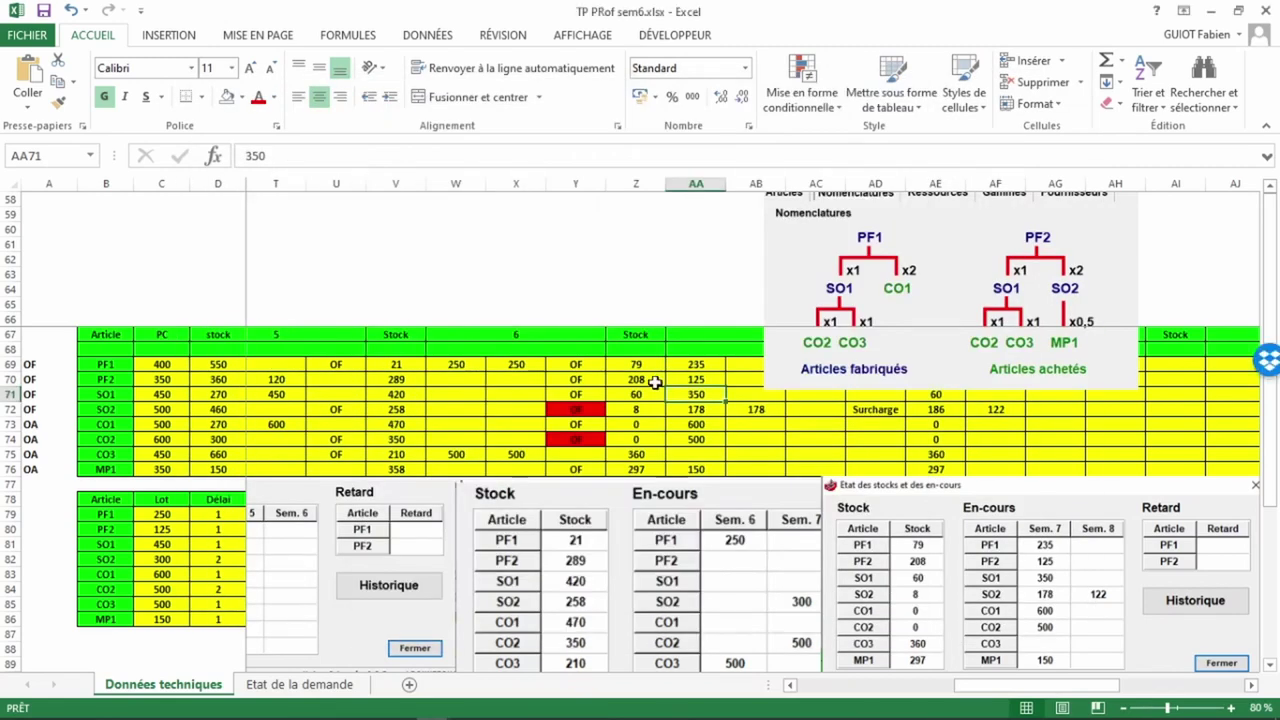
Step: Read the comment on SO2's red week 6 order and check the CO1 order below it against the simulation messages
click(586, 404)
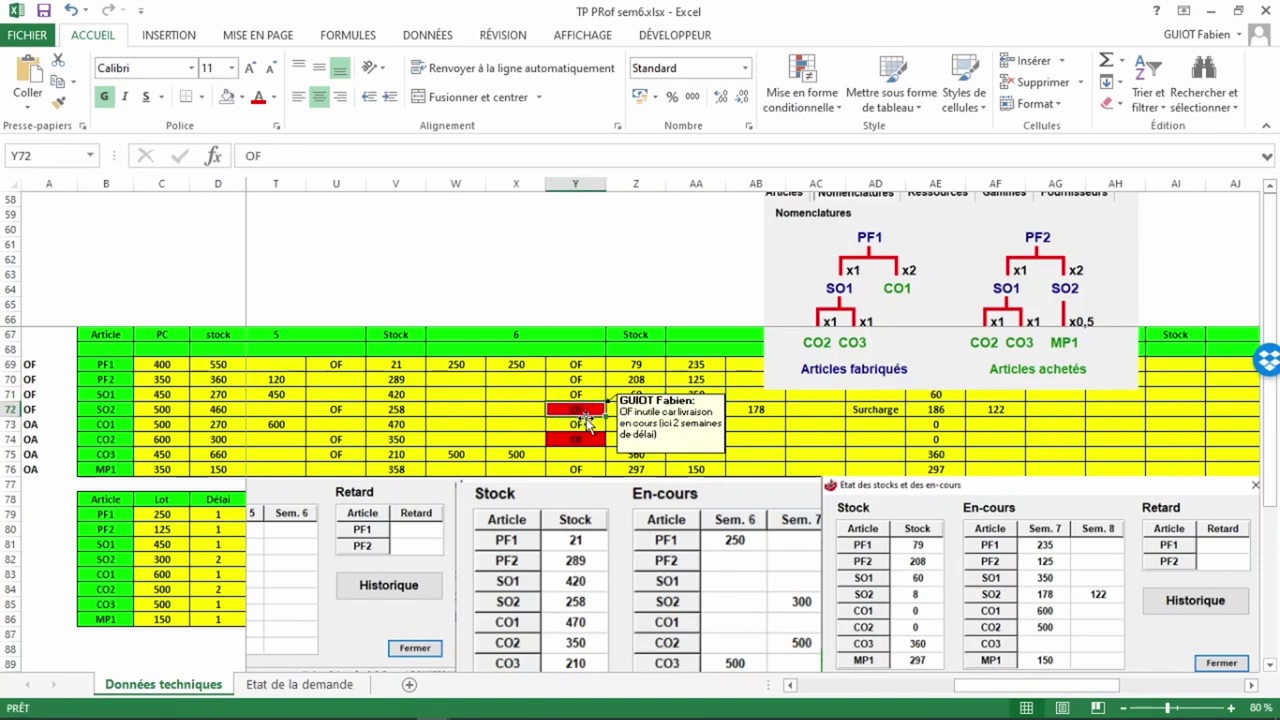
click(577, 425)
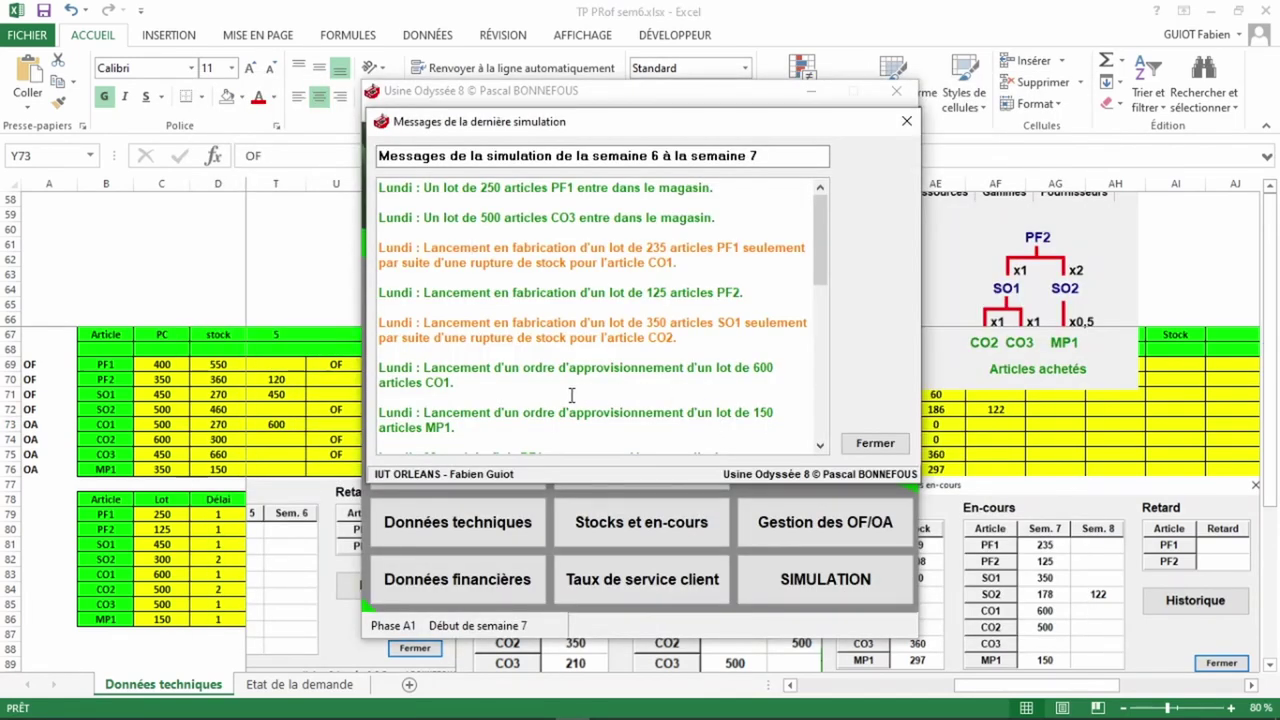
key(Escape)
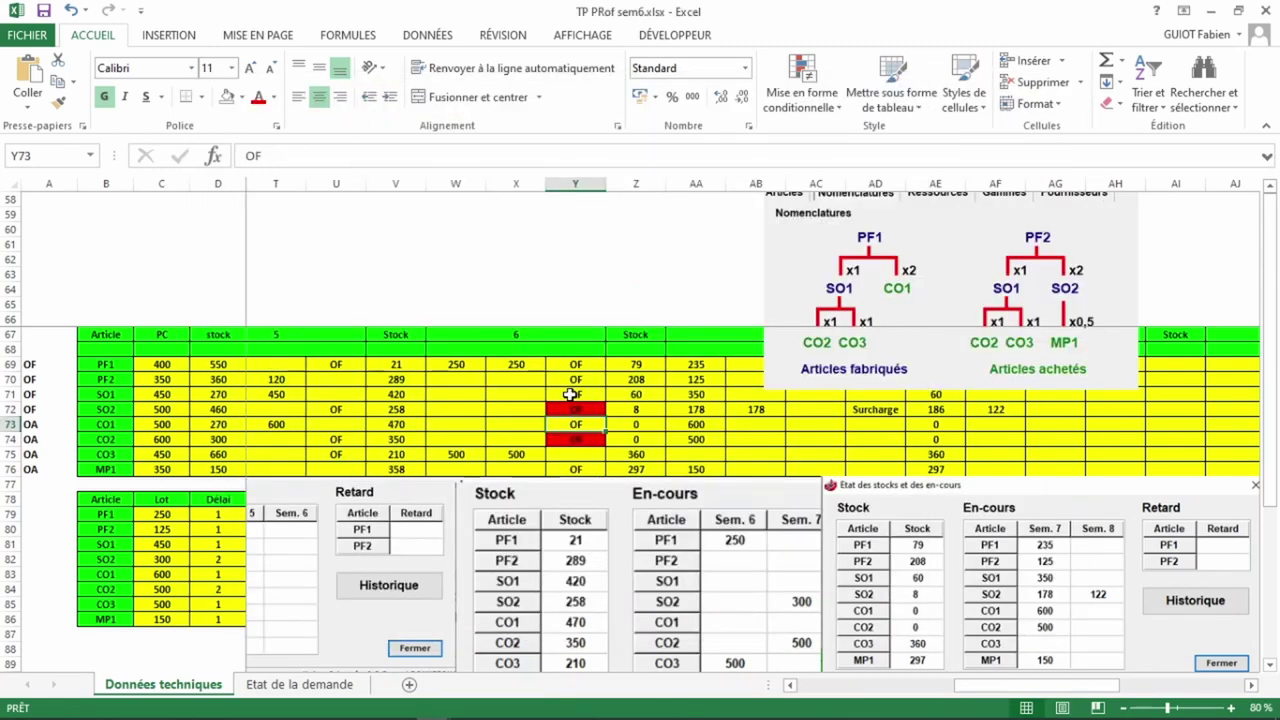
mouse_move(577, 408)
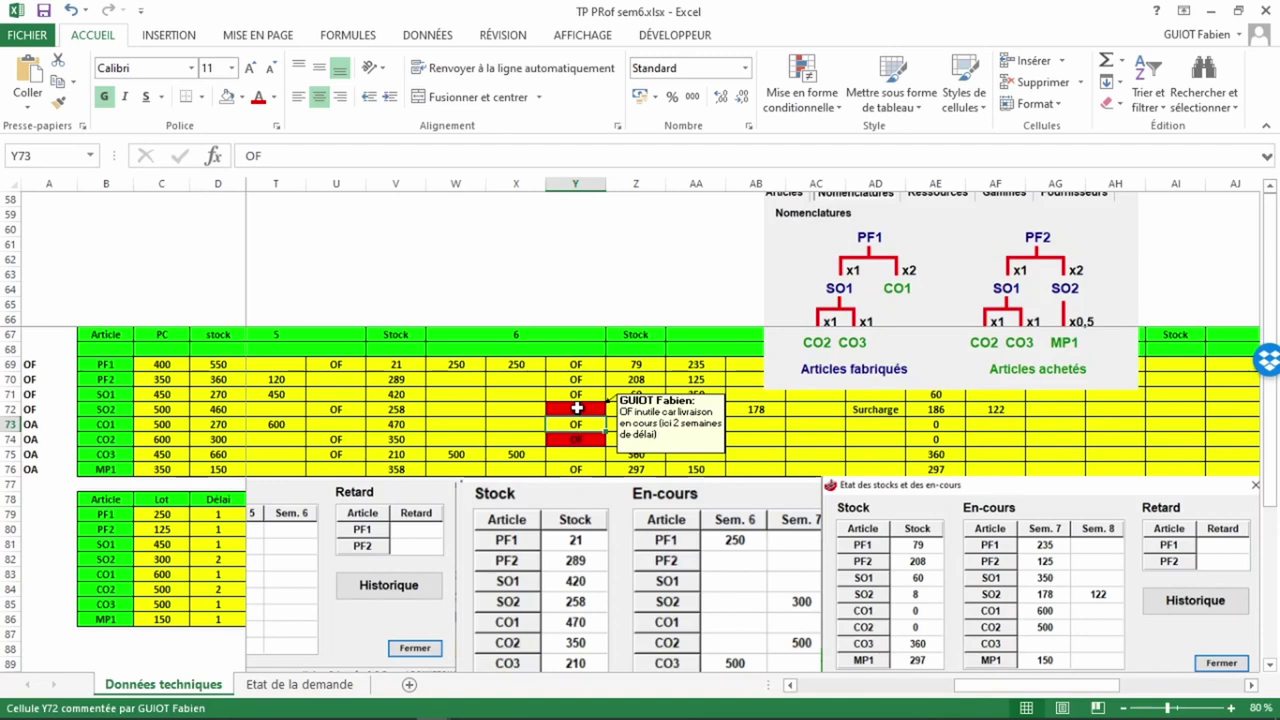
click(577, 408)
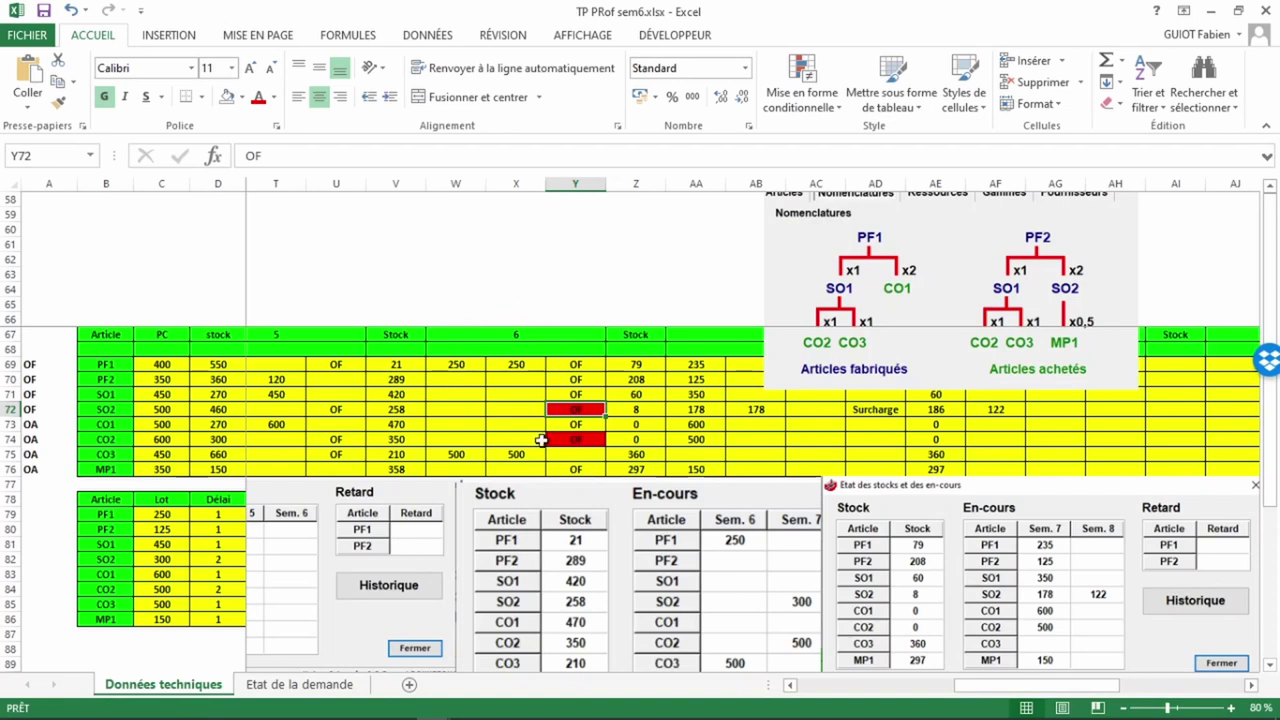
Step: Go through the week 6 order cells in column Y from PF1 down to MP1 and back to the component rows
click(585, 362)
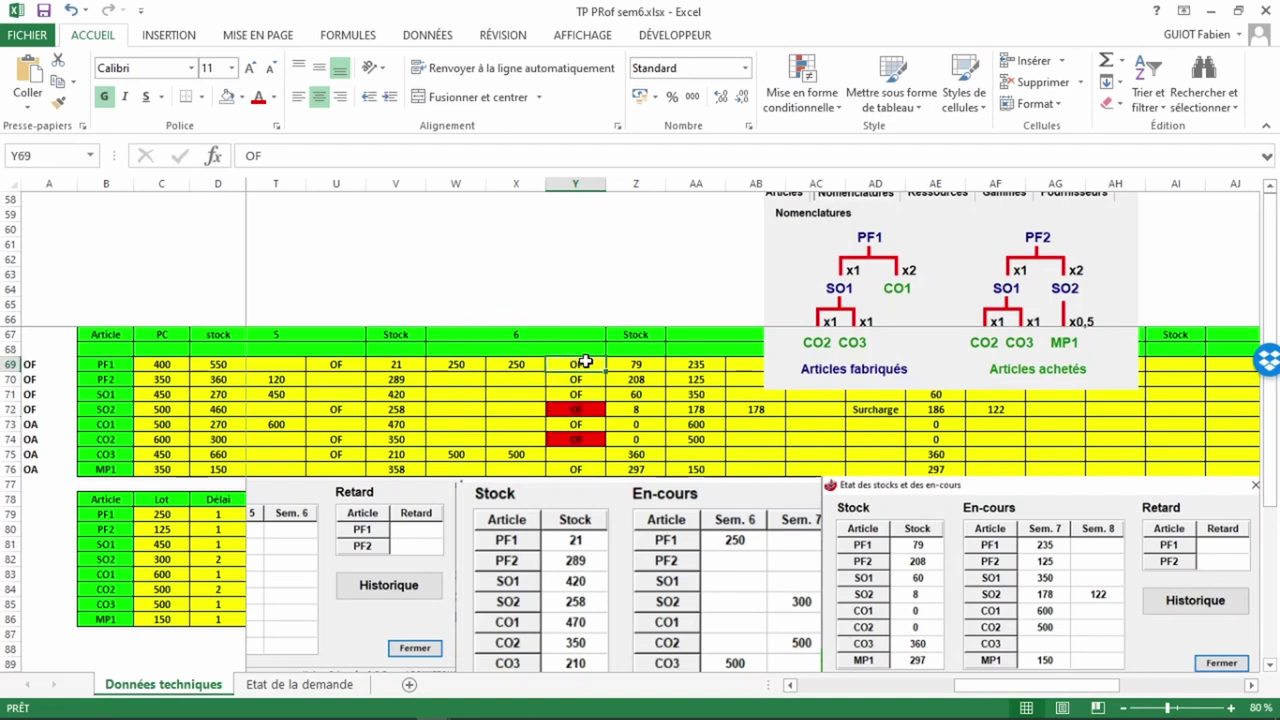
key(Down)
key(Down)
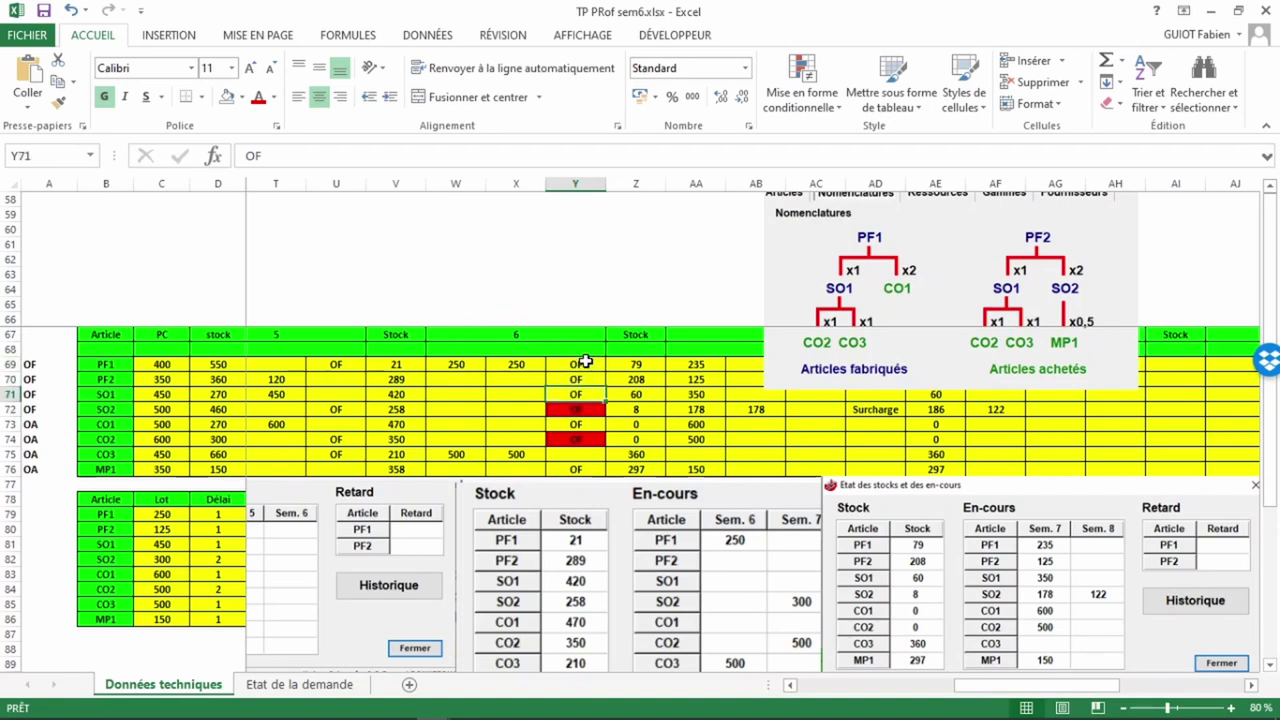
key(Down)
key(Down)
key(Down)
key(Down)
key(Down)
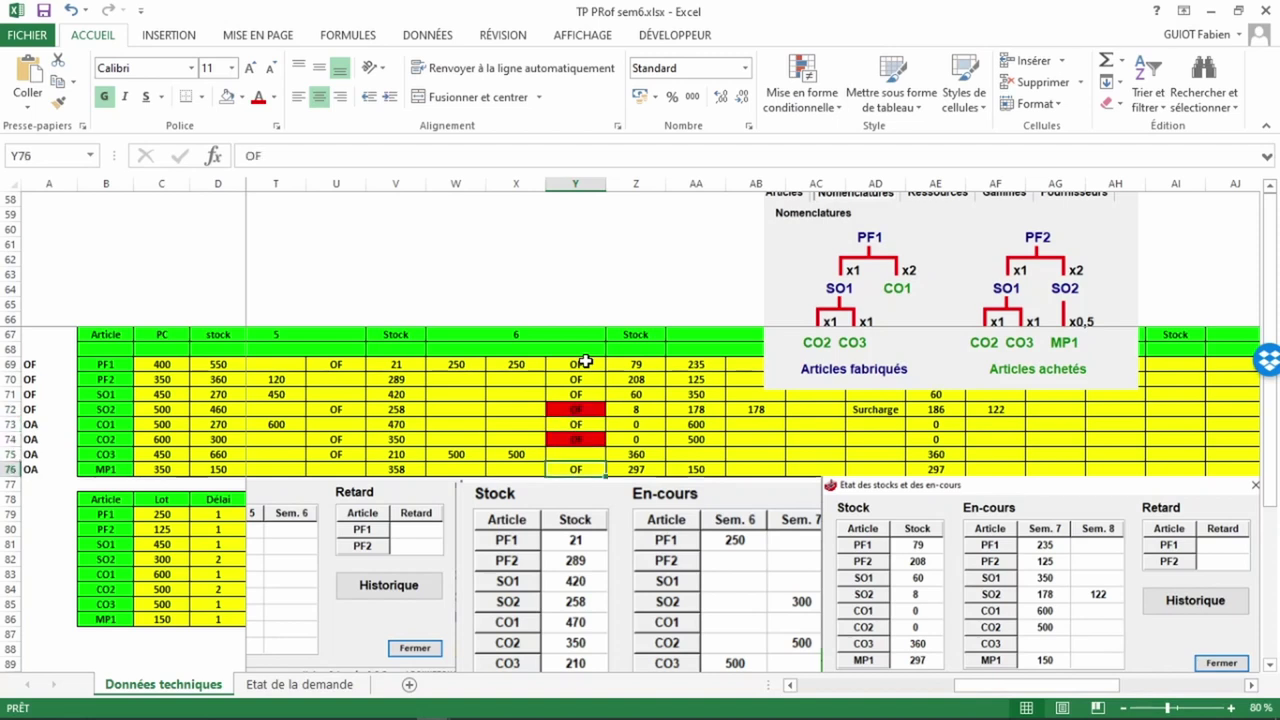
key(Up)
key(Up)
key(Up)
key(Up)
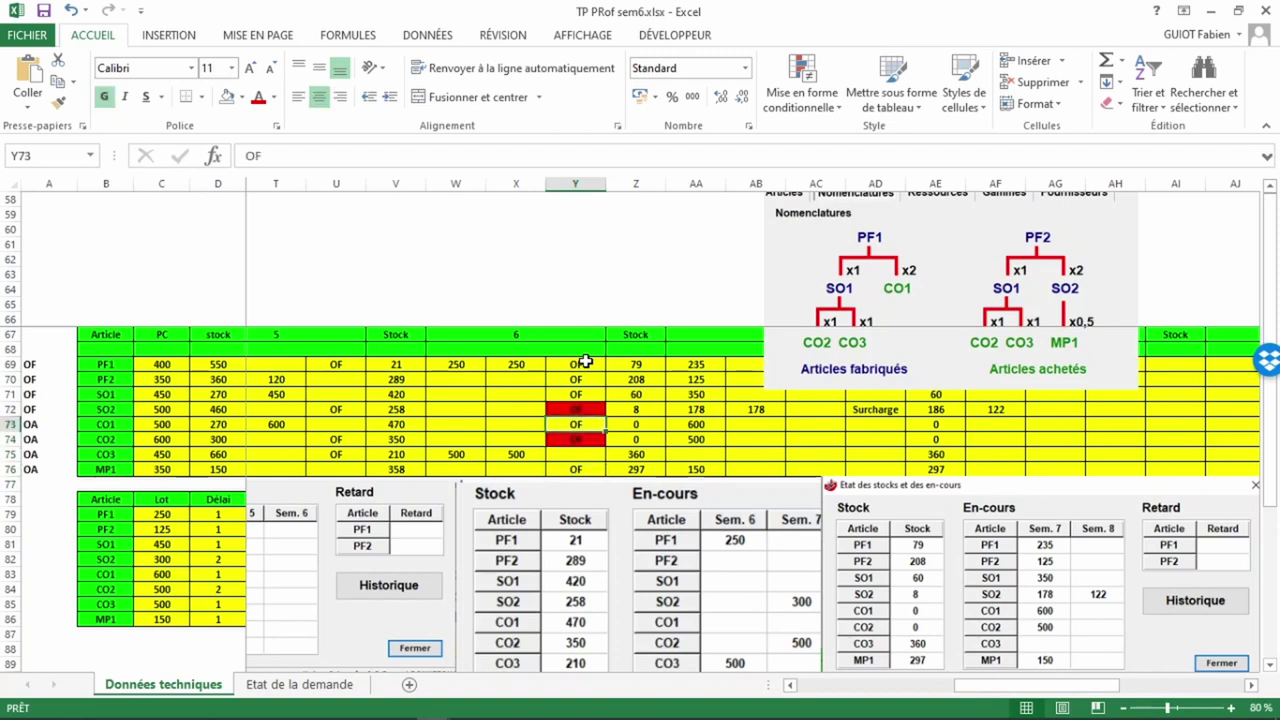
key(Down)
Step: Examine the red week 6 orders of SO2 and CO2, along with SO2's week 5 order and its in-progress quantity in AB72
click(566, 409)
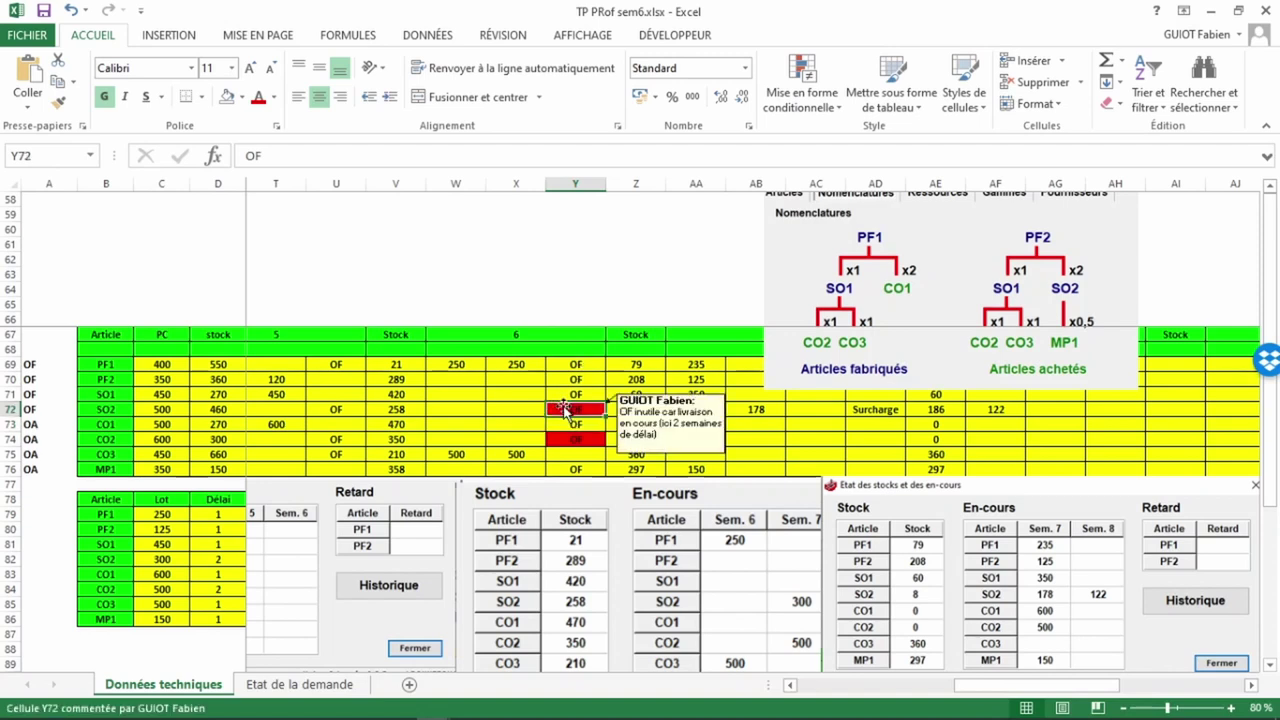
click(562, 438)
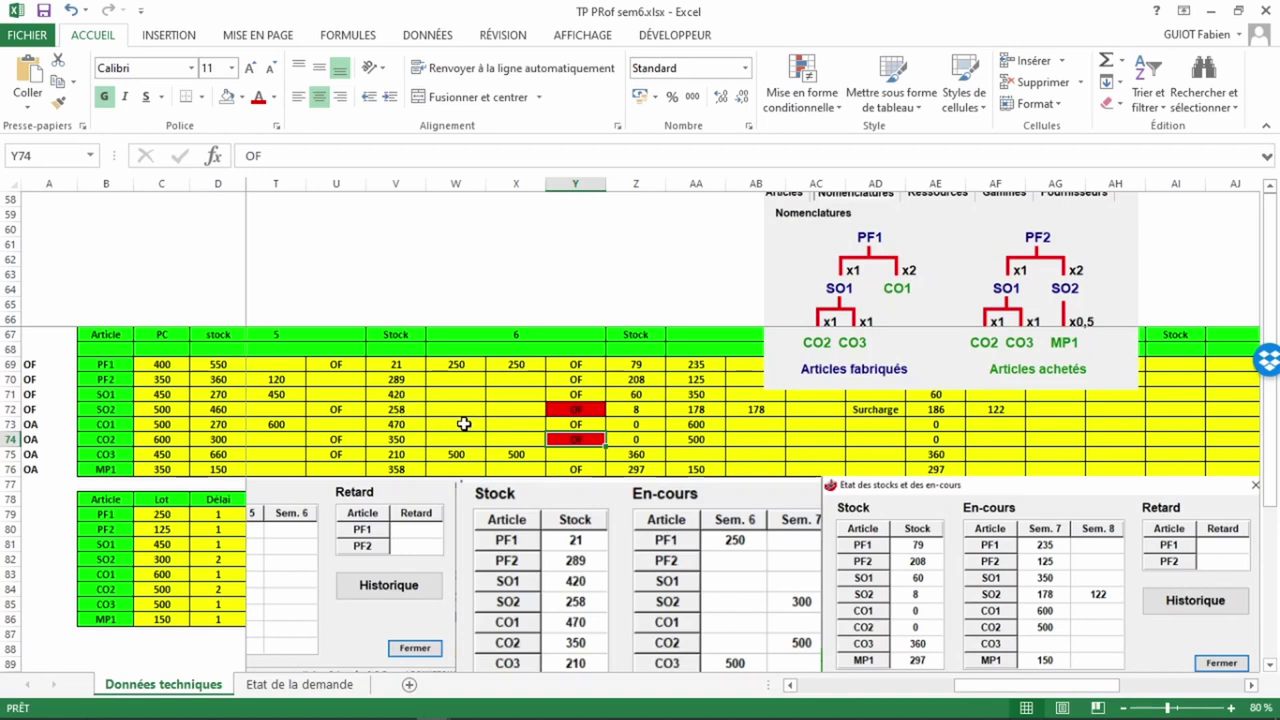
click(329, 410)
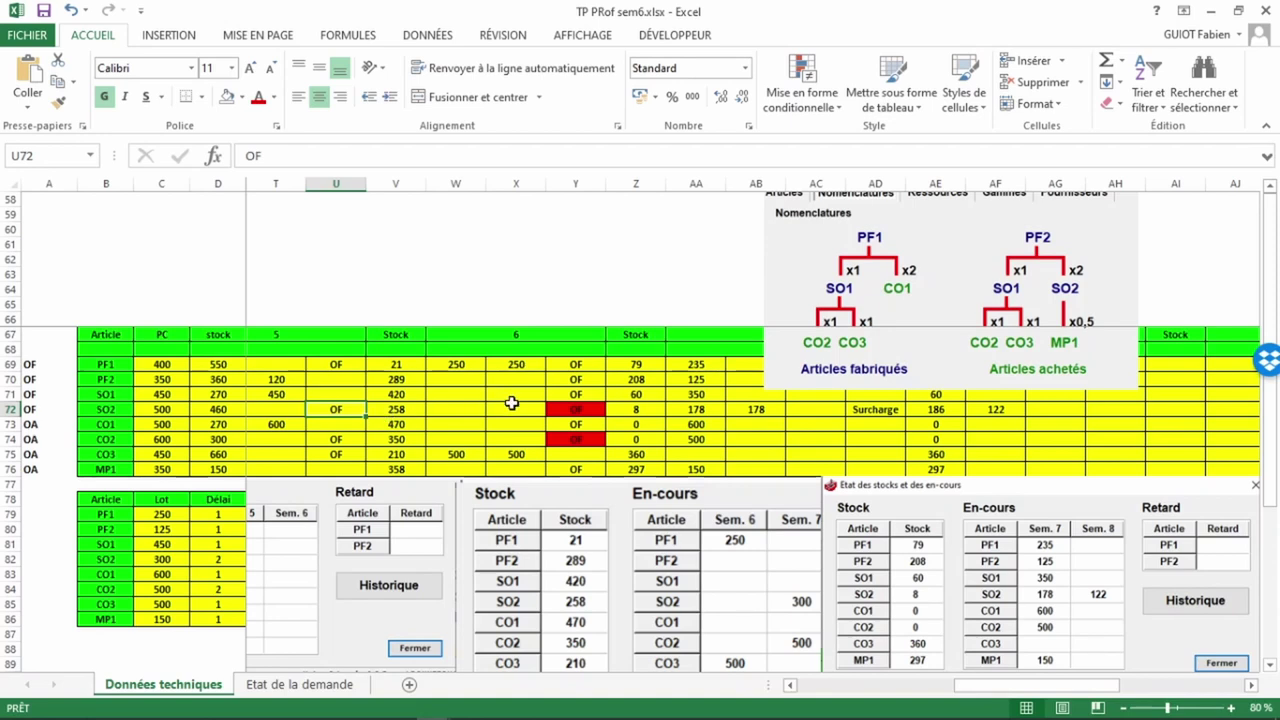
click(753, 413)
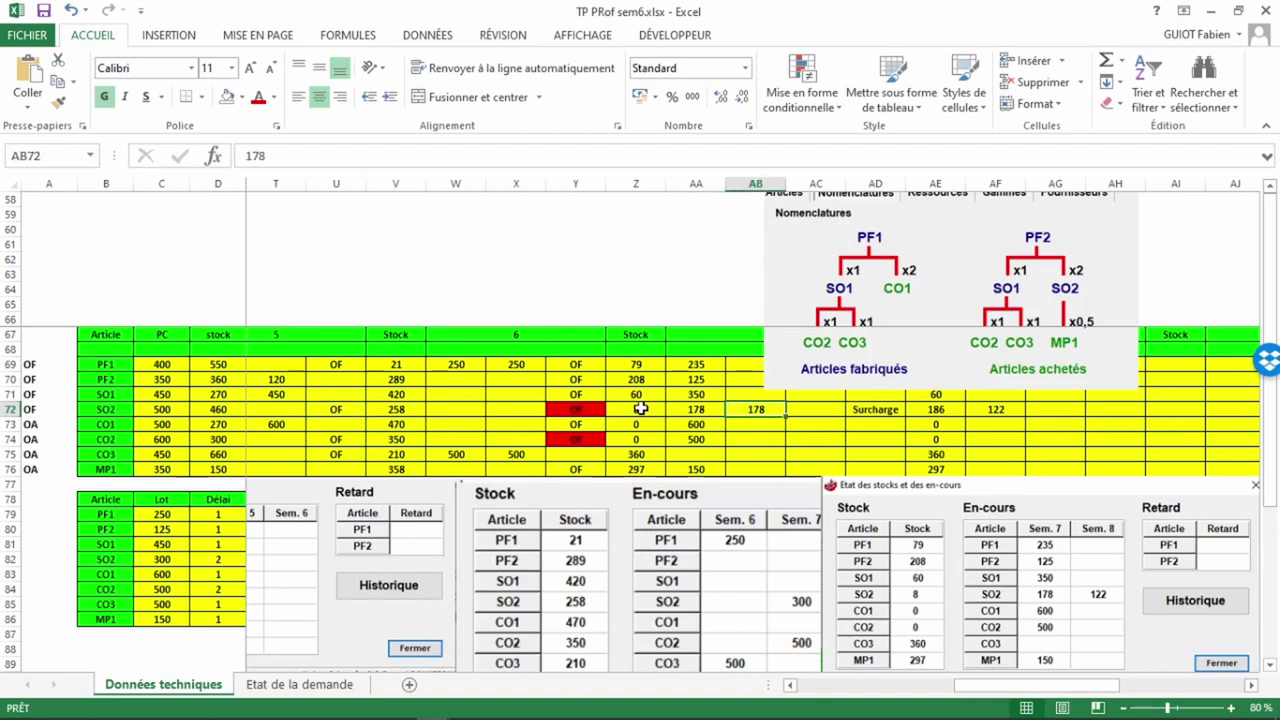
Step: Read the comments on the red CO2 and SO2 week 6 orders and check the CO1 and MP1 orders against the simulation messages
mouse_move(584, 415)
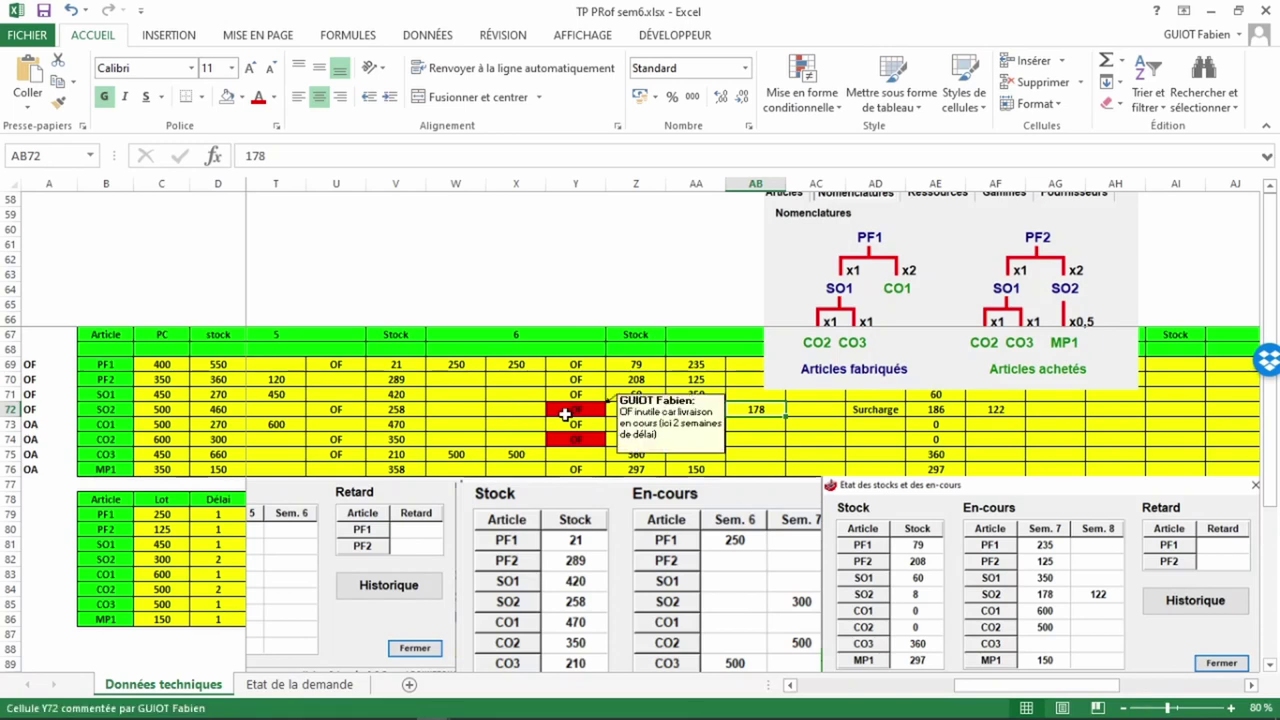
click(570, 440)
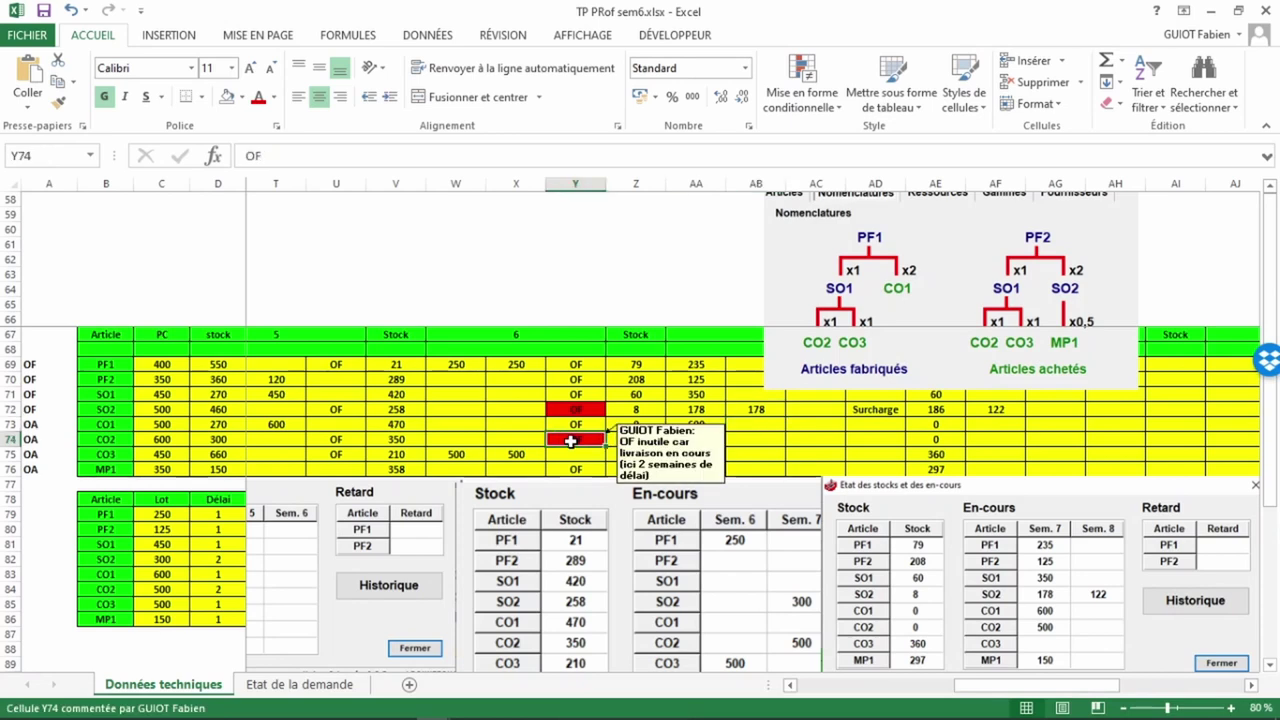
click(563, 409)
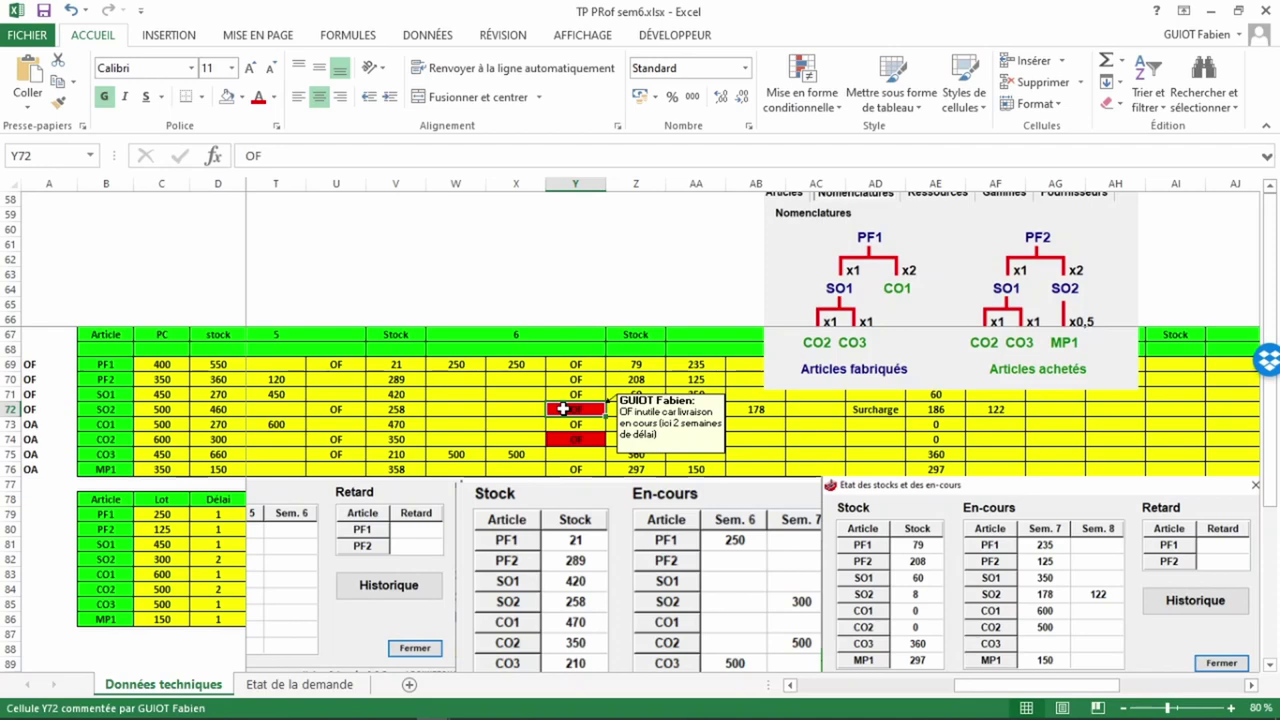
key(alt+Tab)
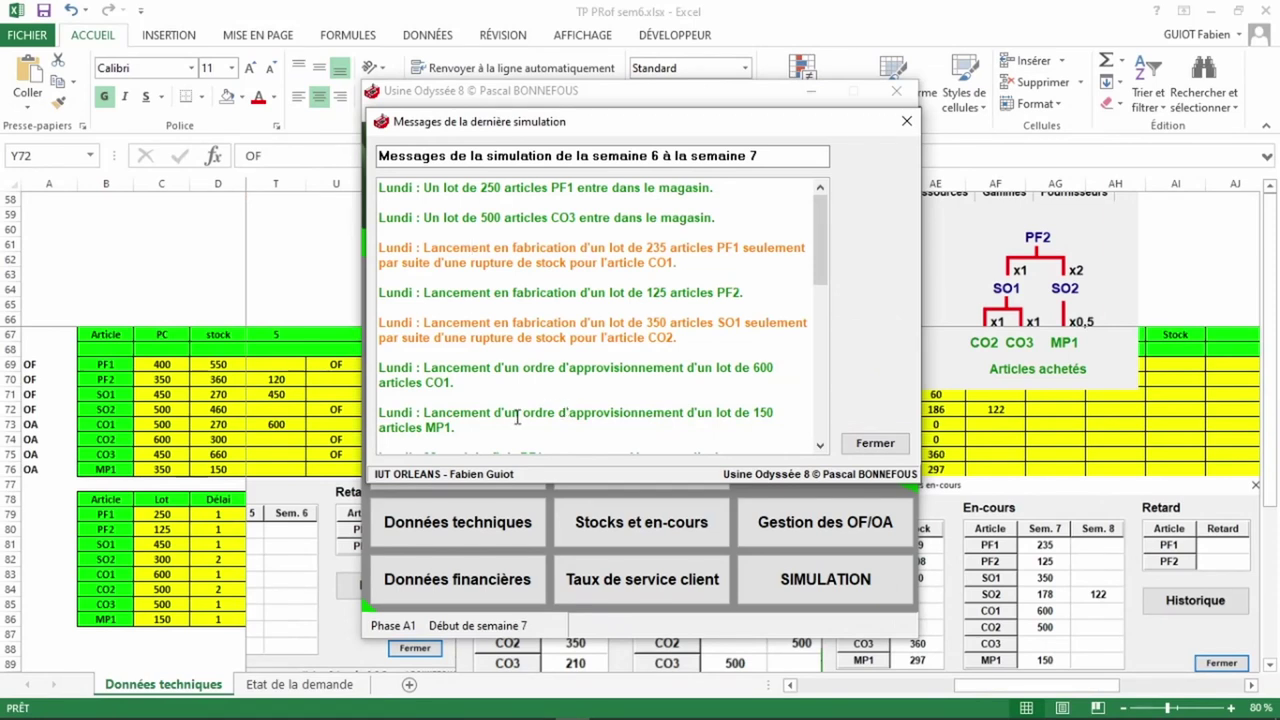
scroll(517, 418, down, 1)
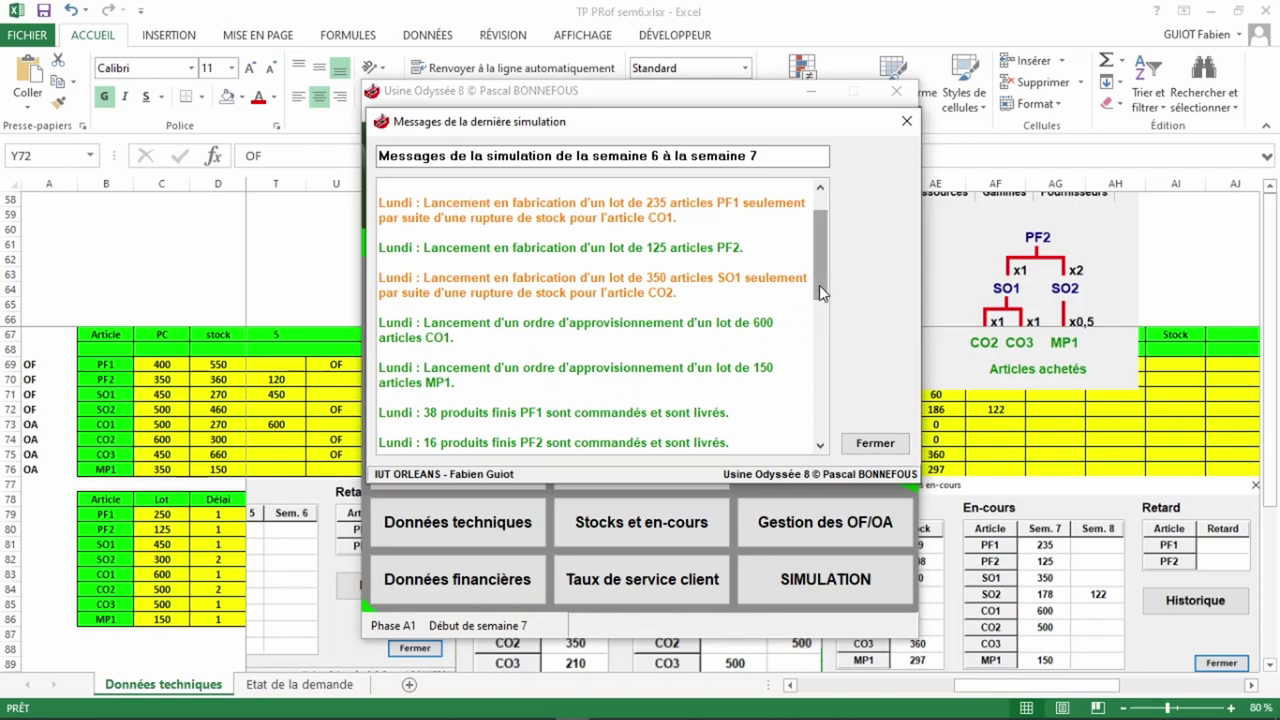
drag(819, 285, 815, 347)
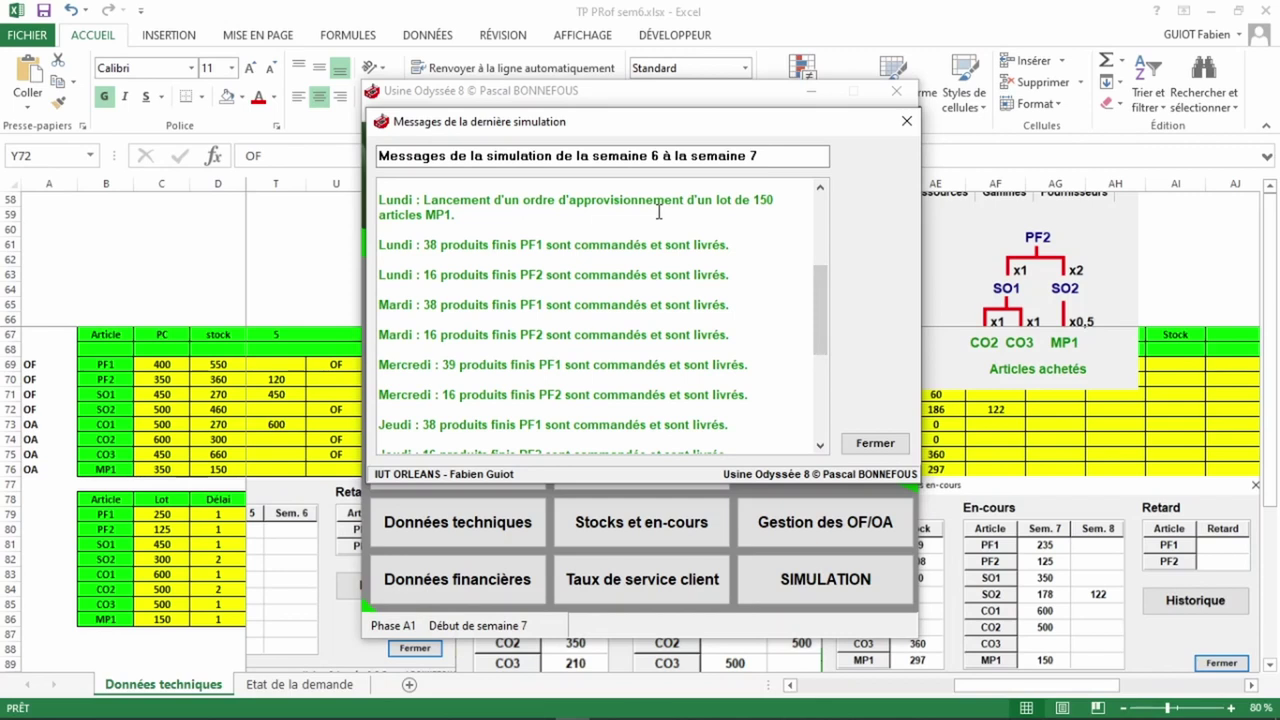
key(Escape)
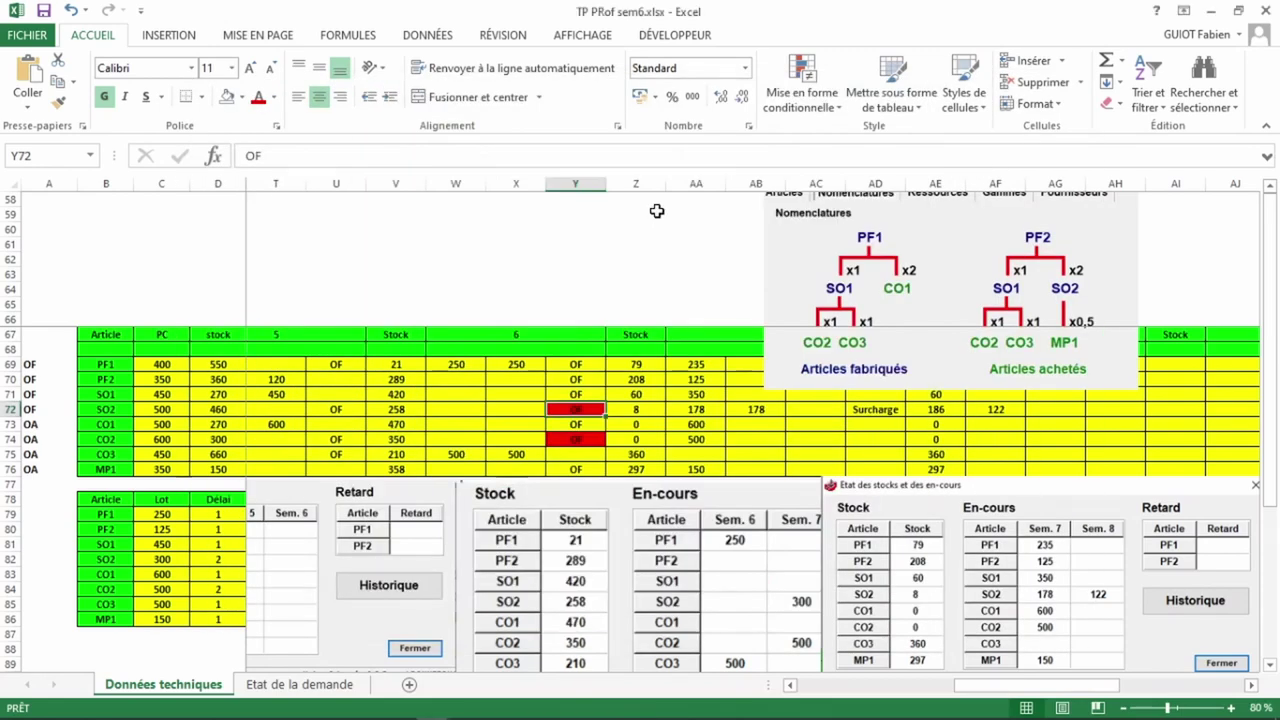
click(575, 427)
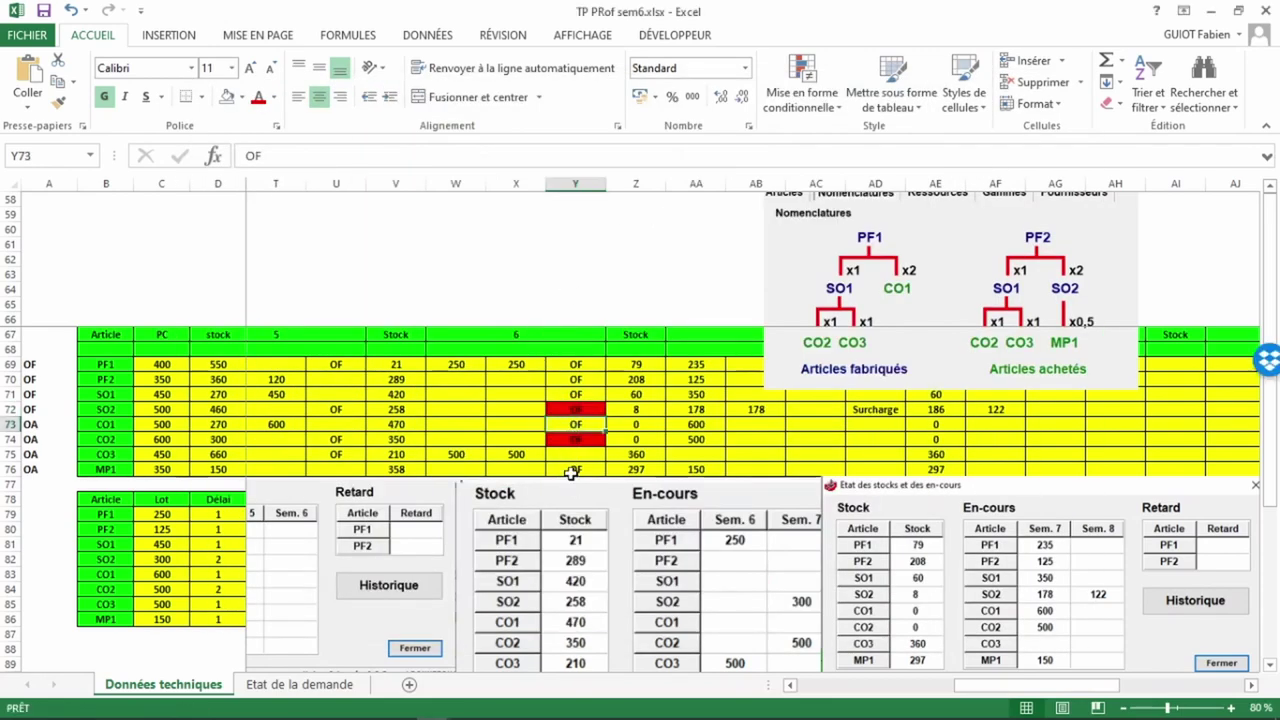
click(570, 469)
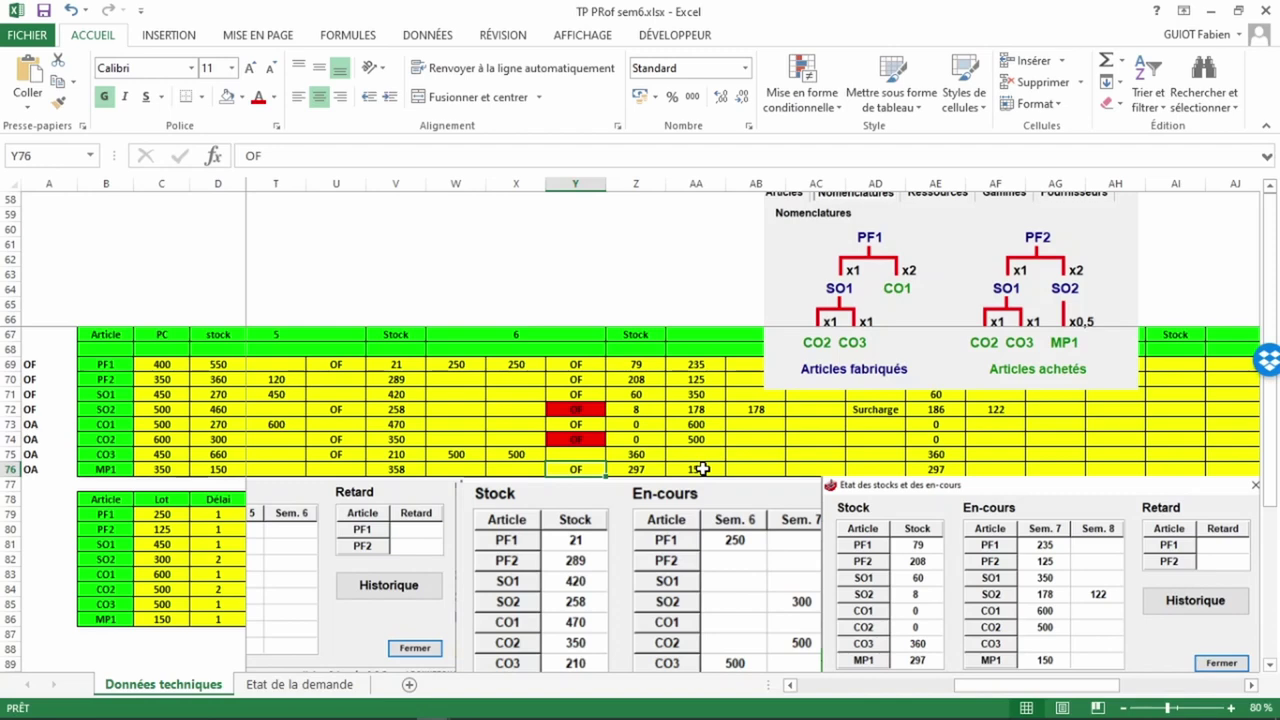
Step: Review the daily PF1 deliveries from Monday to Thursday in the Usine Odyssée simulation messages, marking each PF1 line, and return to the Excel table
key(alt+Tab)
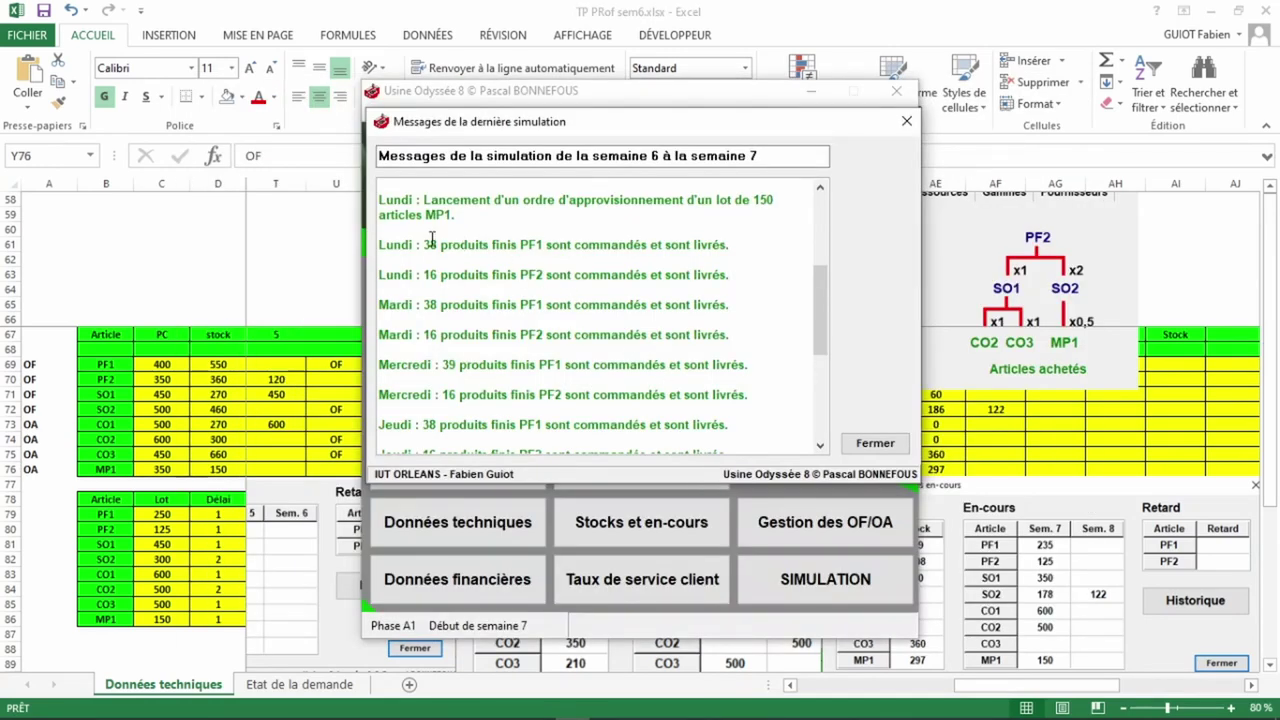
drag(431, 244, 552, 245)
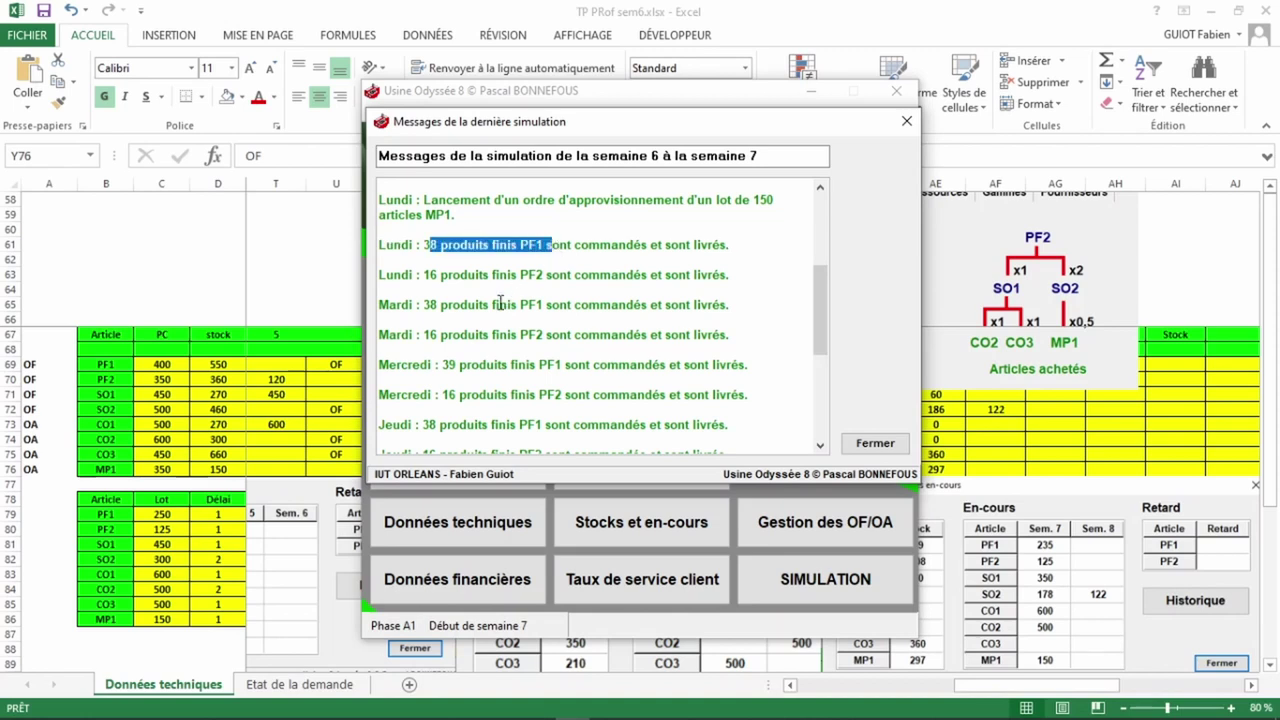
drag(483, 307, 553, 304)
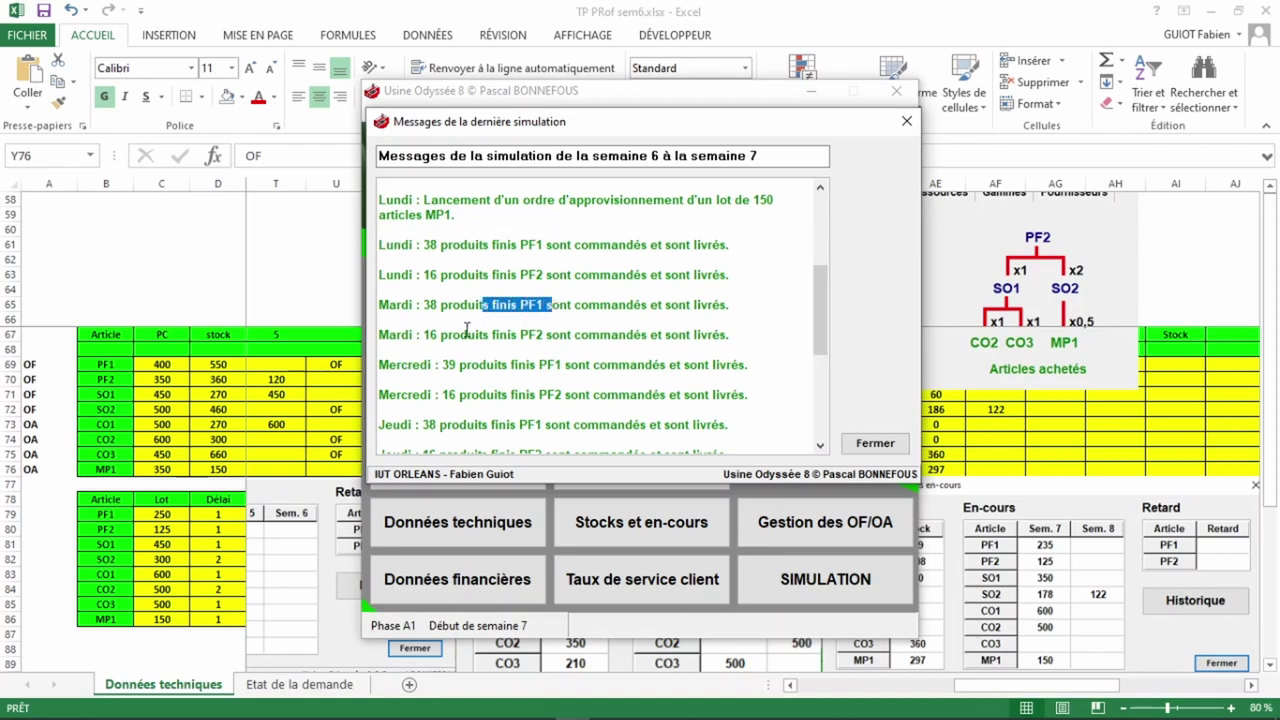
drag(463, 366, 475, 366)
drag(571, 368, 461, 366)
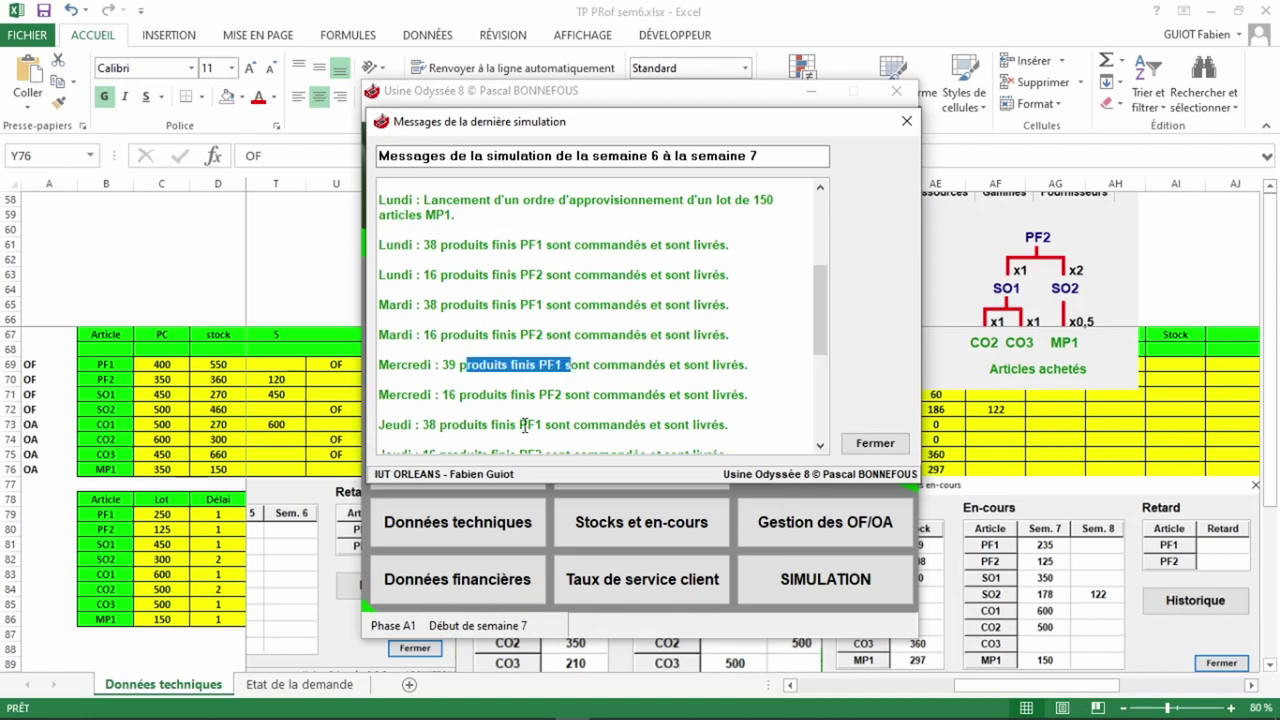
drag(430, 425, 539, 427)
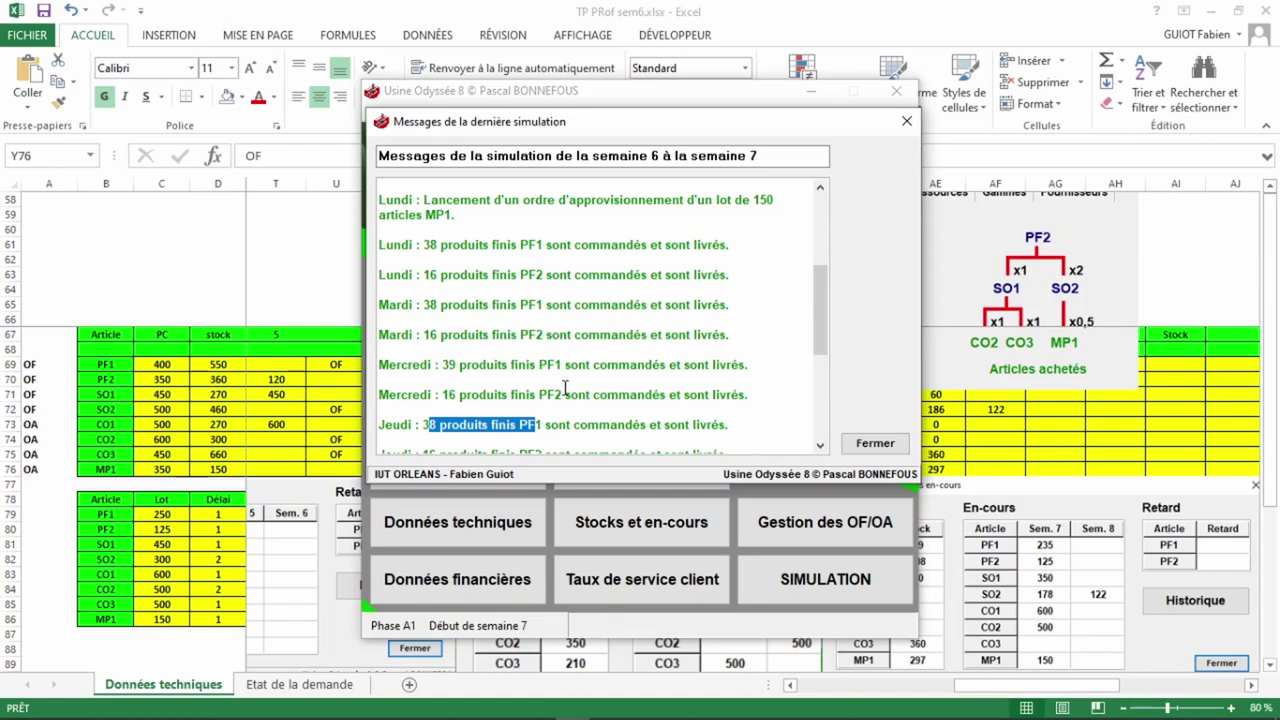
key(Escape)
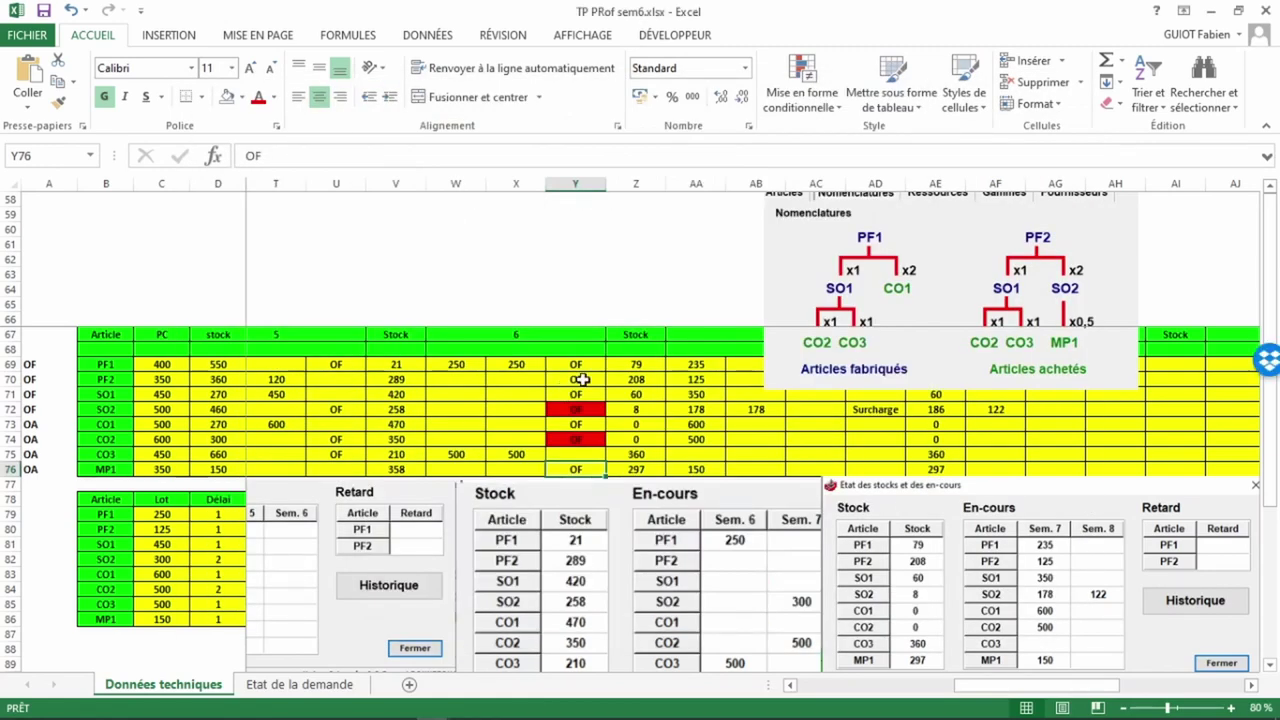
Step: Inspect PF1's stock formula in Z69 and compare its delivery terms with the daily messages through Friday, leaving the formula as it is
click(639, 365)
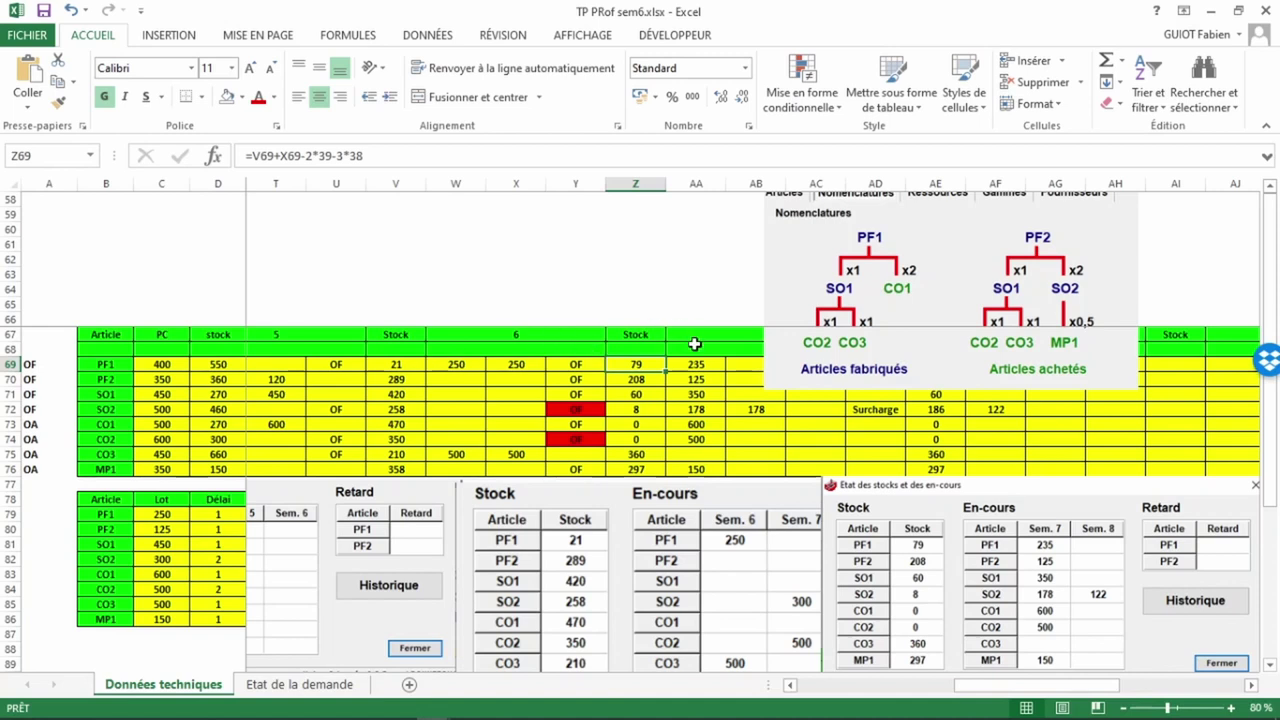
double_click(641, 367)
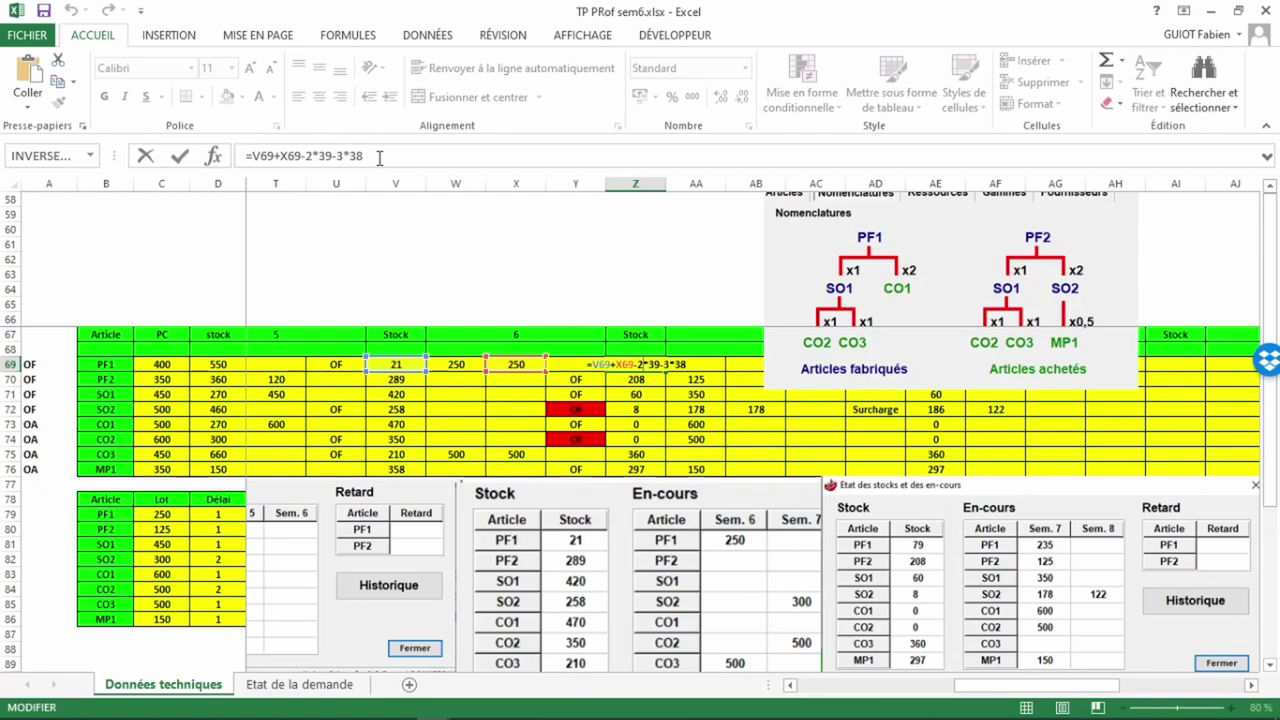
key(alt+Tab)
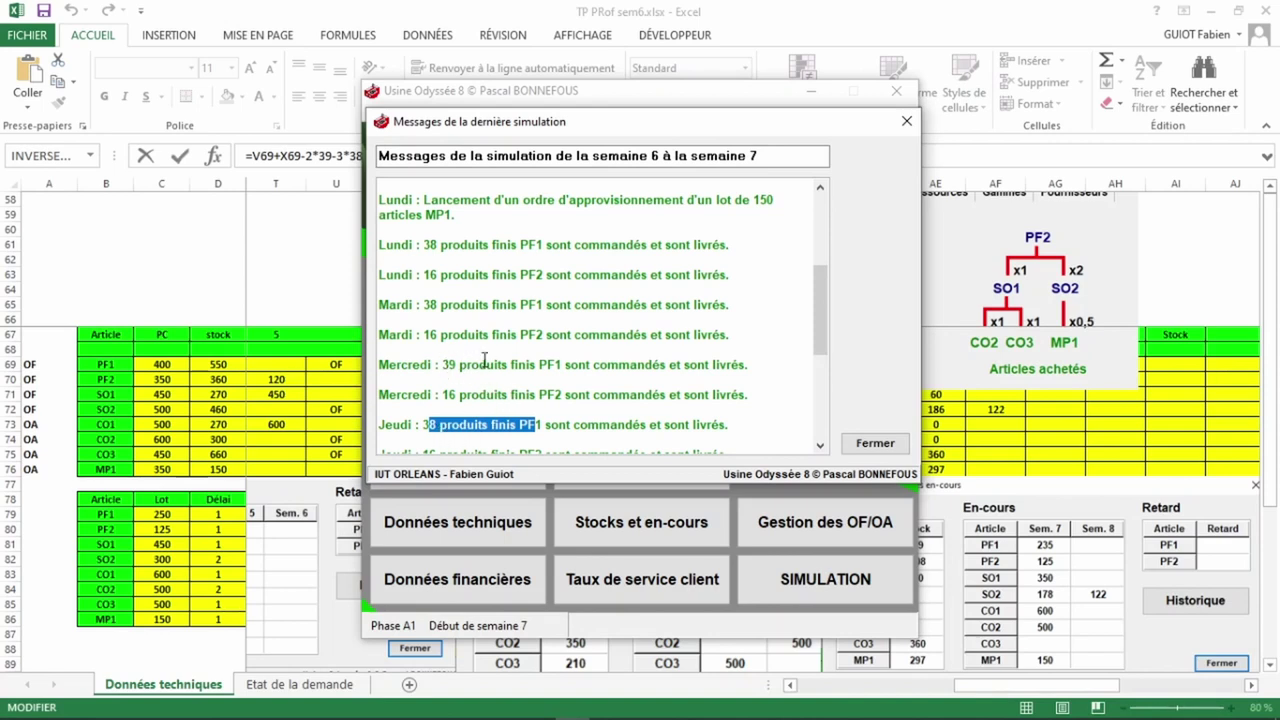
click(820, 449)
click(820, 449)
click(820, 449)
click(820, 449)
click(820, 449)
click(820, 449)
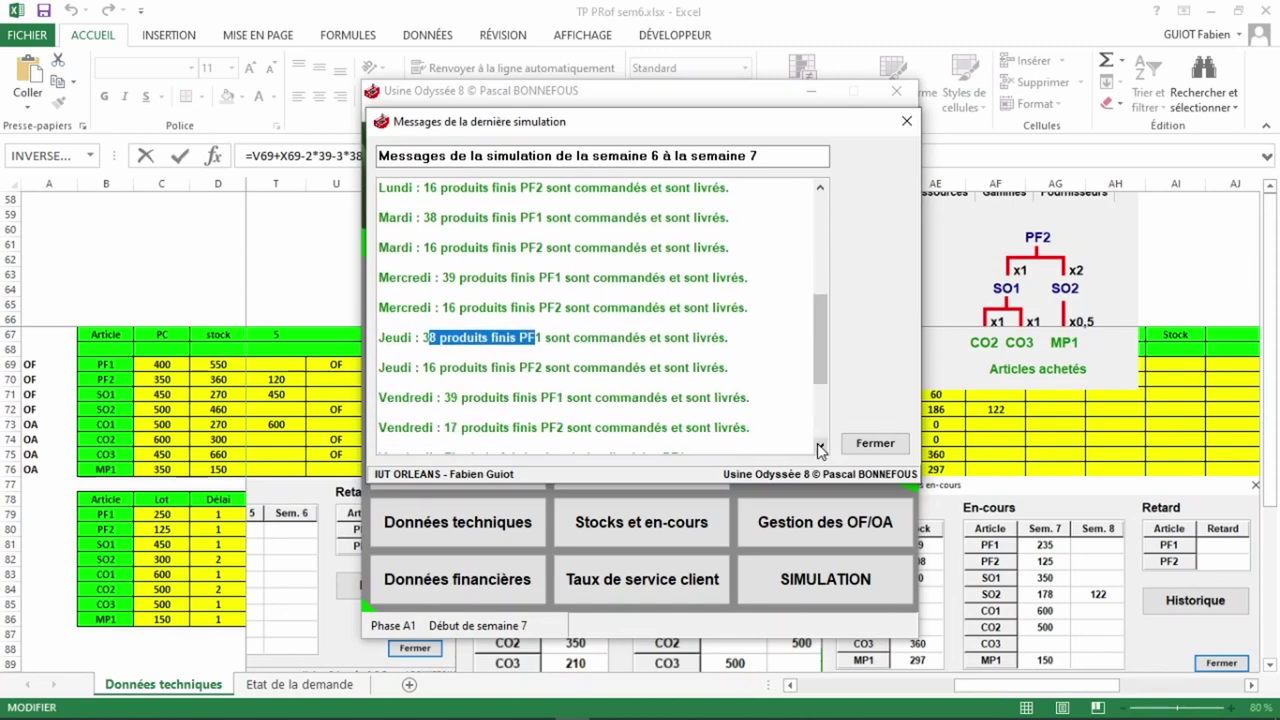
click(820, 449)
key(alt+Tab)
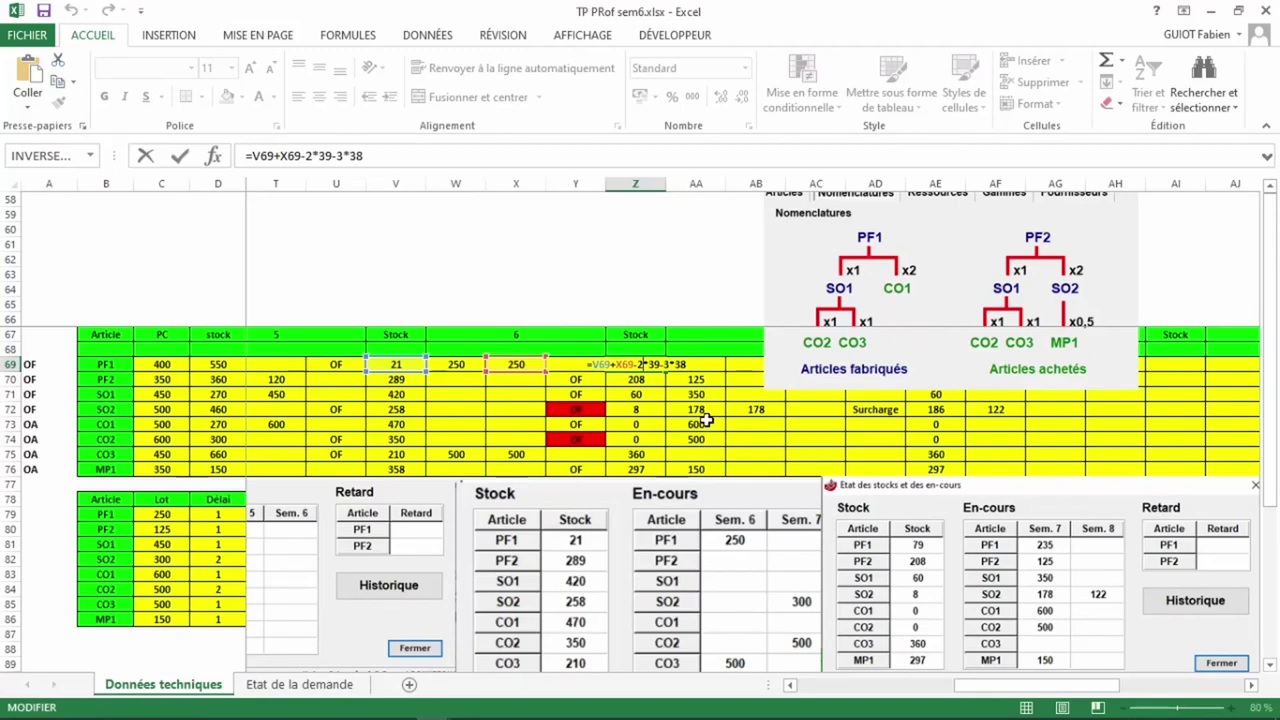
key(Escape)
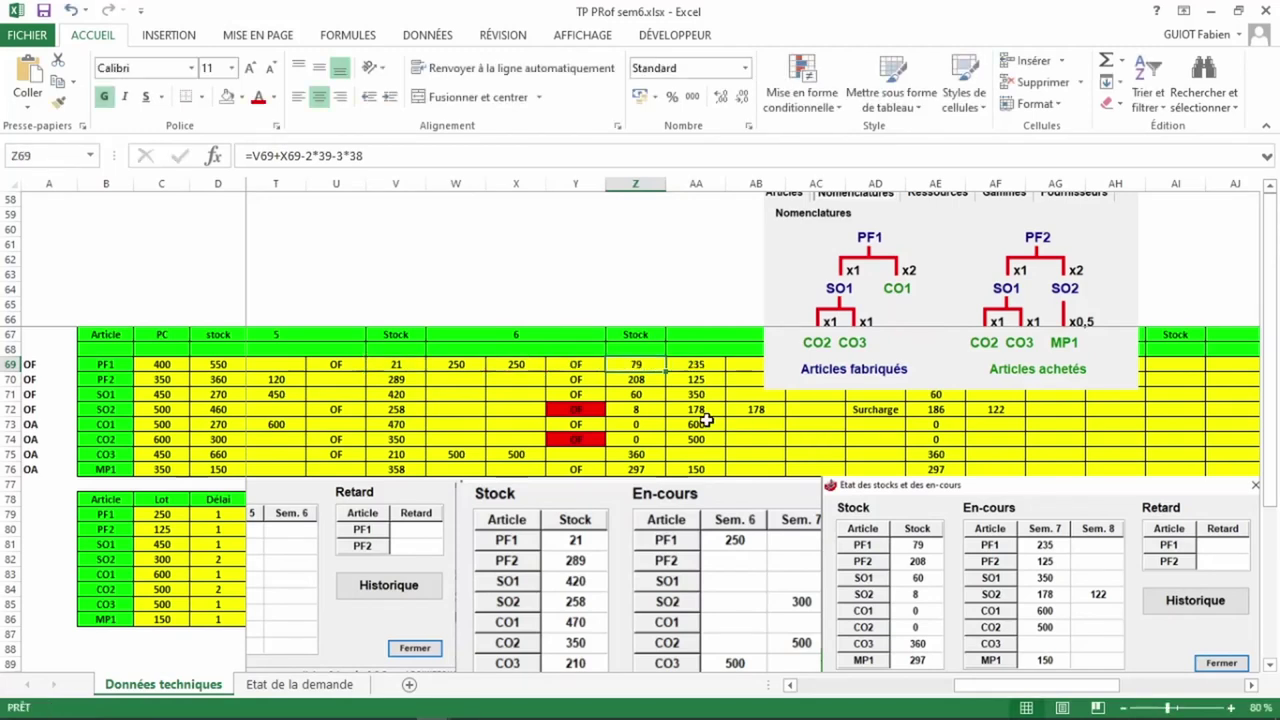
Step: Examine PF2's stock formula in Z70 and trace the cells referenced by SO1's stock formula in Z71 against the bill of materials
click(648, 378)
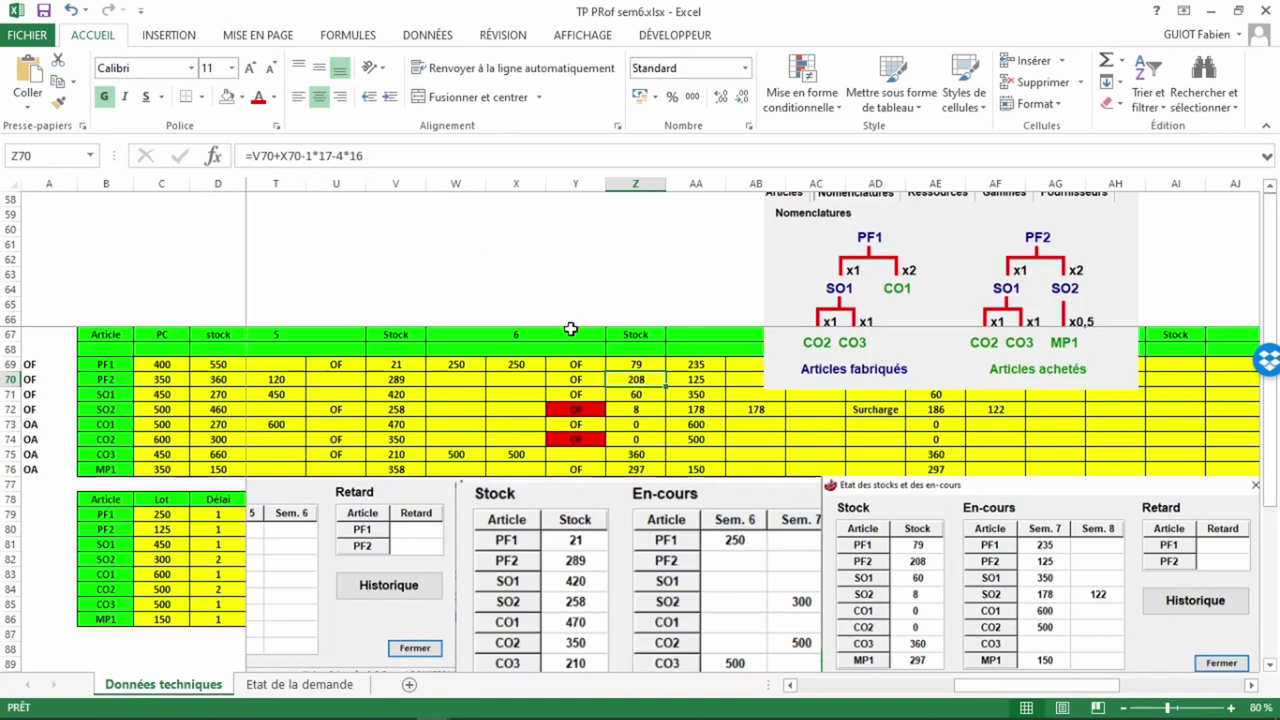
click(634, 395)
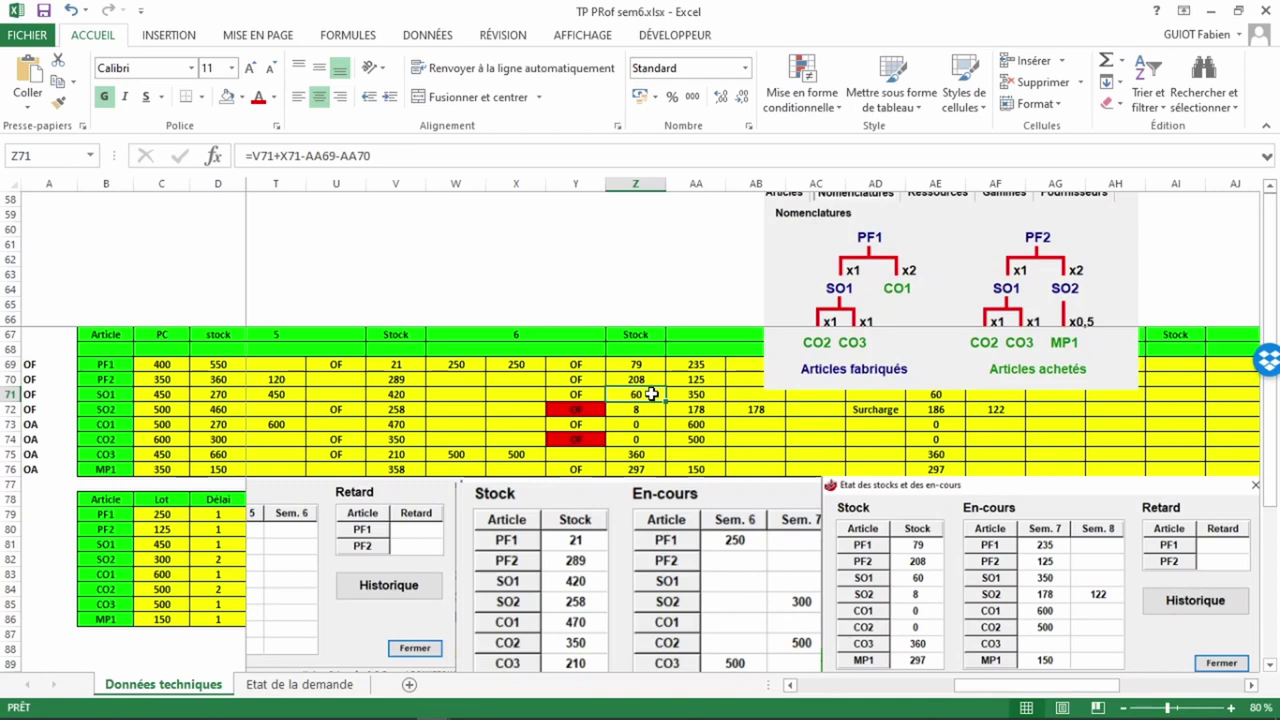
double_click(651, 395)
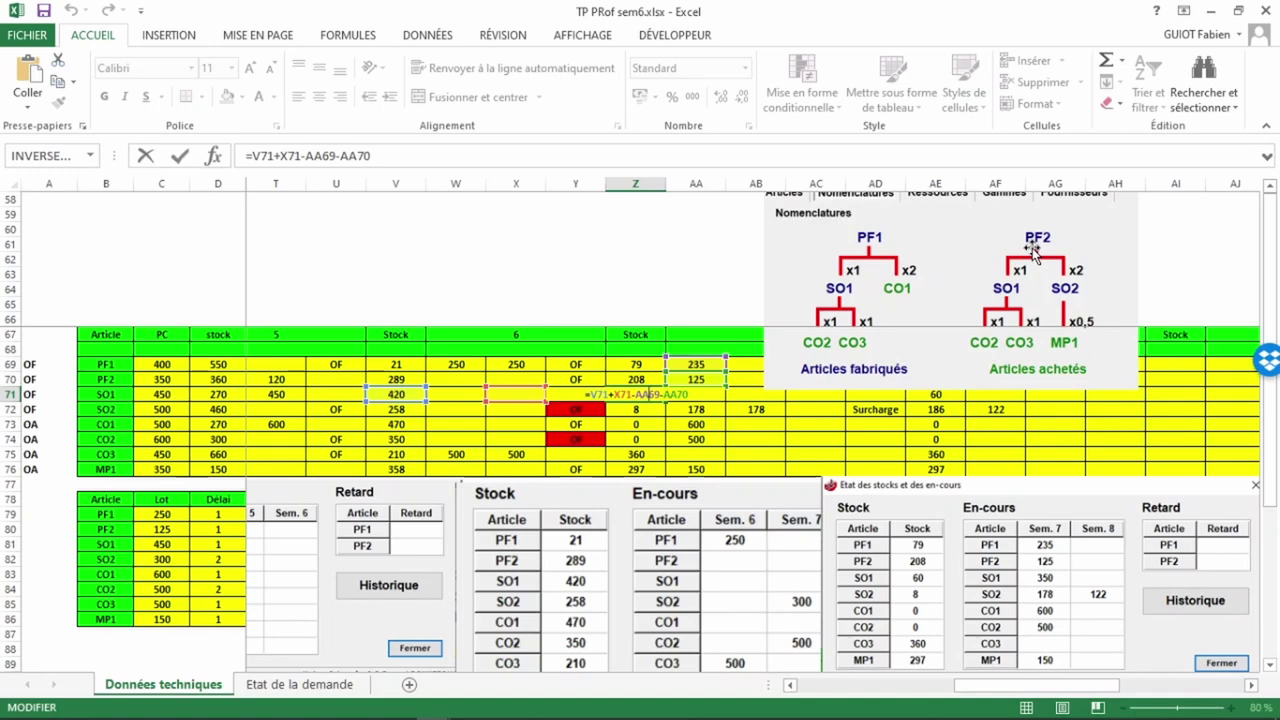
key(Escape)
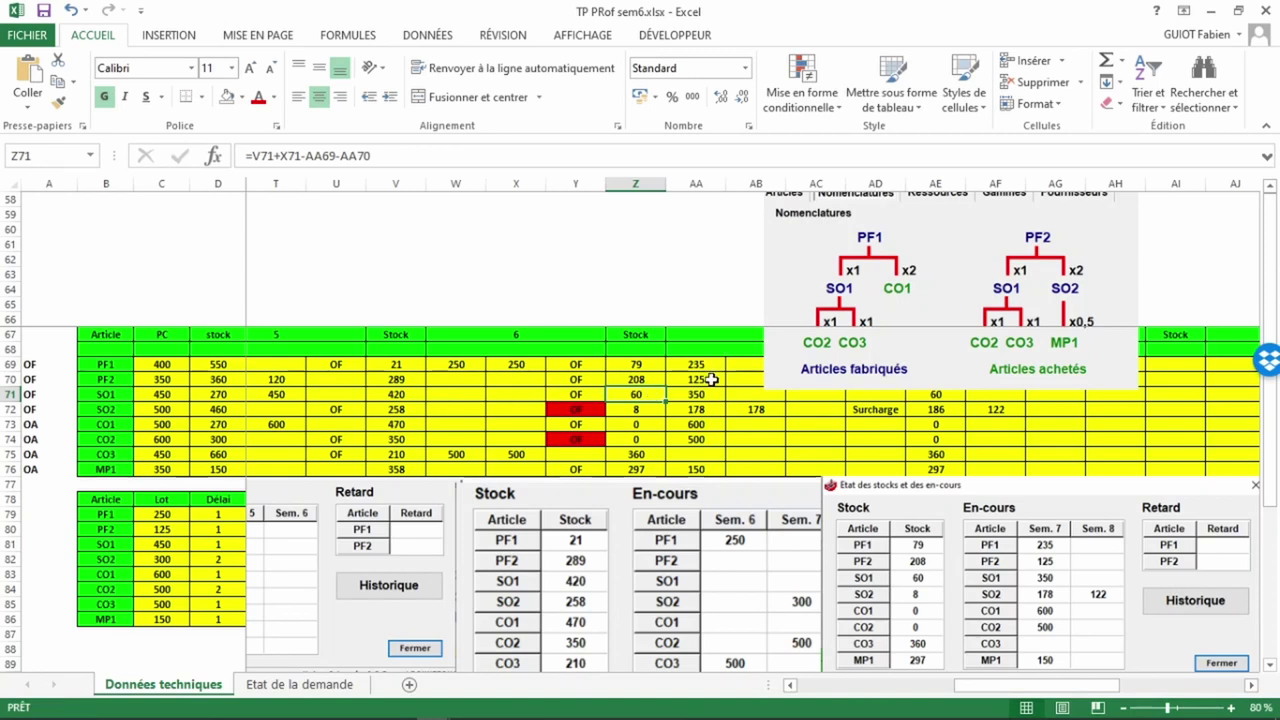
Step: Trace the cells referenced by SO2's stock formula in Z72, keeping the formula as it is
click(649, 409)
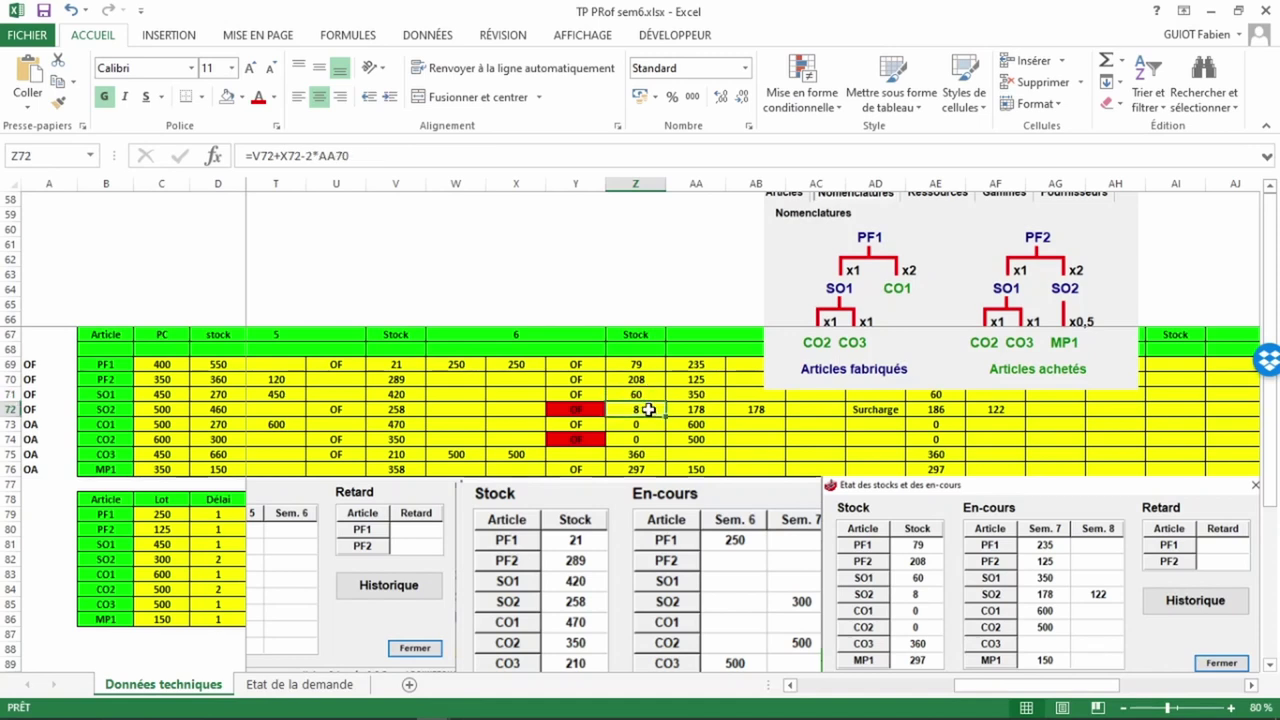
double_click(649, 409)
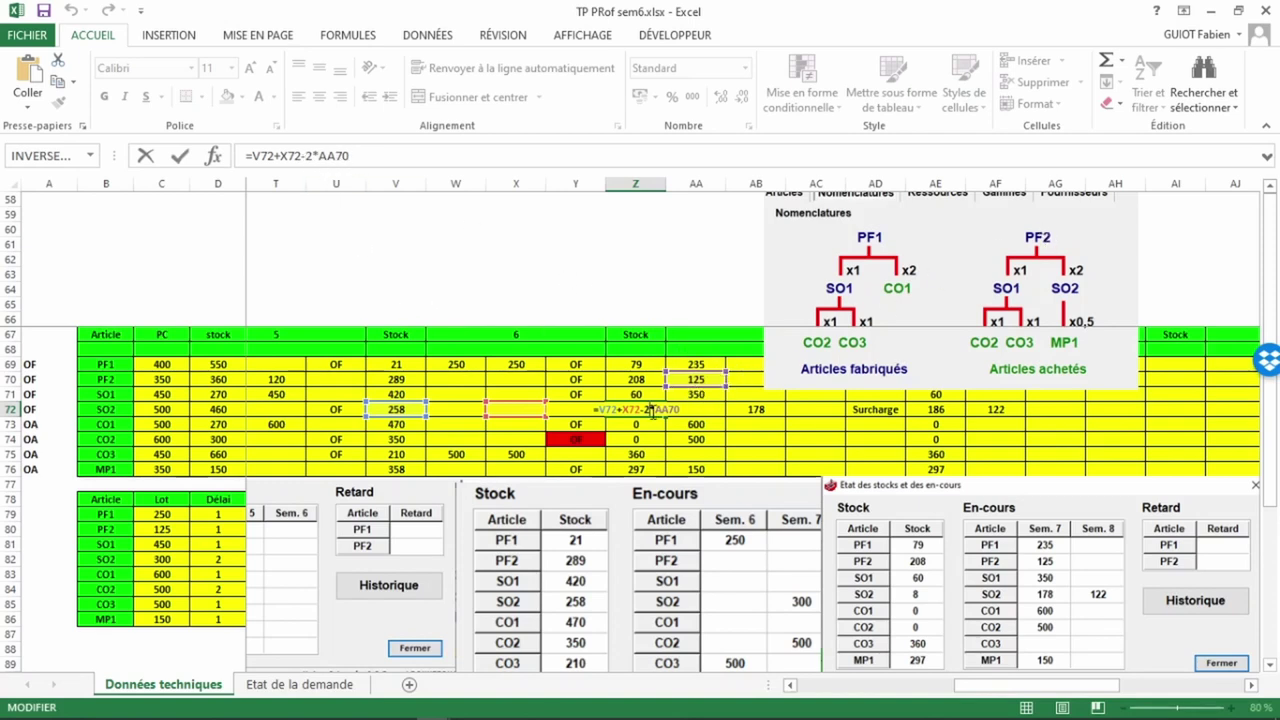
key(ctrl+Return)
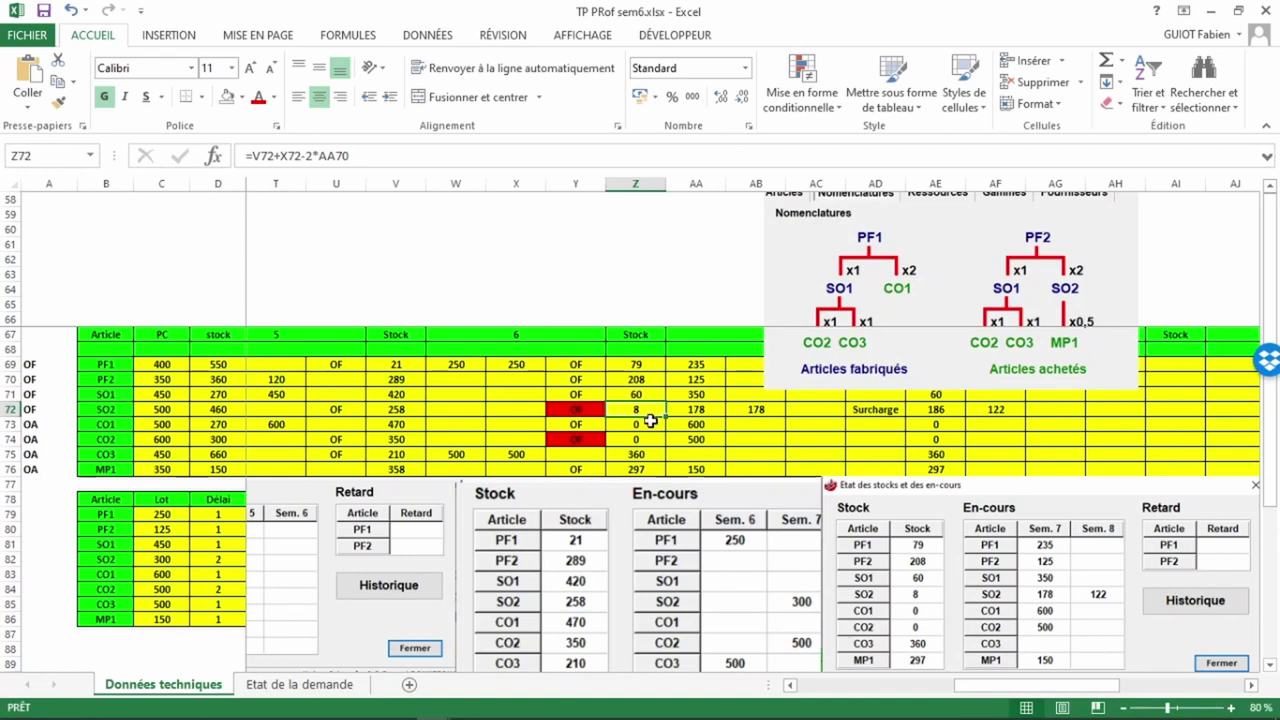
Step: Trace the cells referenced by CO1's stock formula in Z73, dismissing the low-battery warning and keeping the formula as it is
click(650, 426)
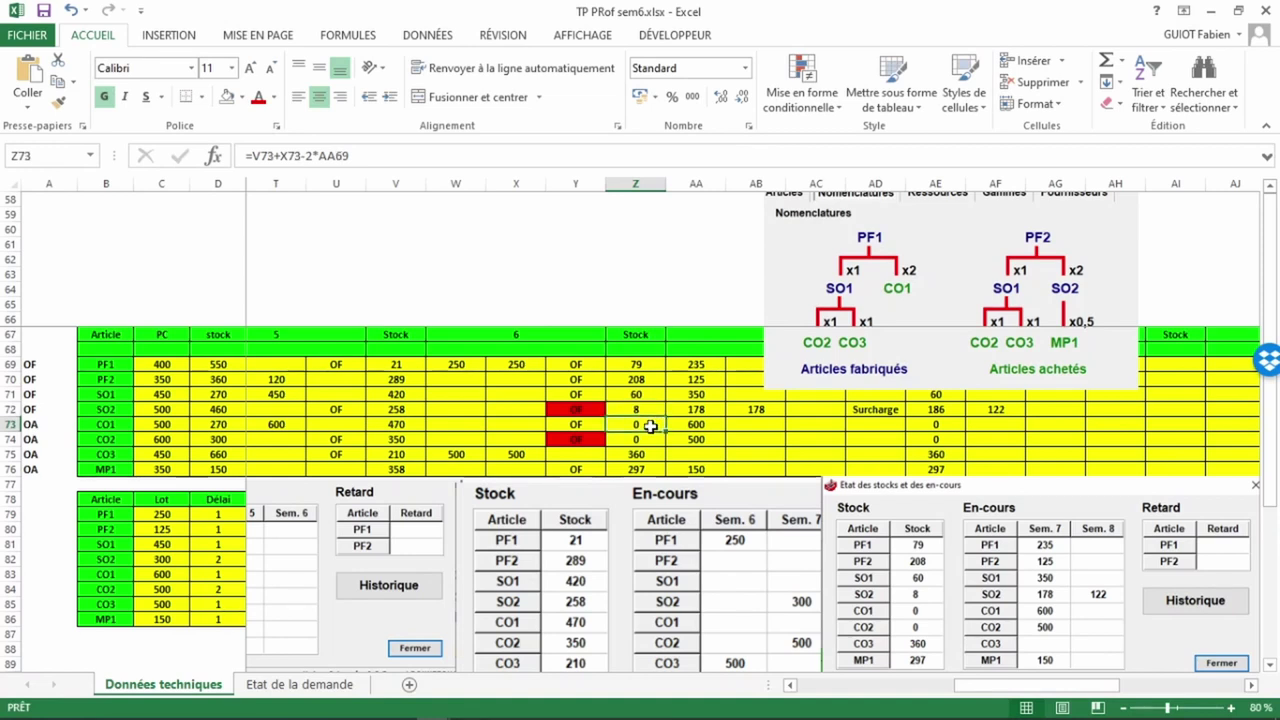
double_click(650, 426)
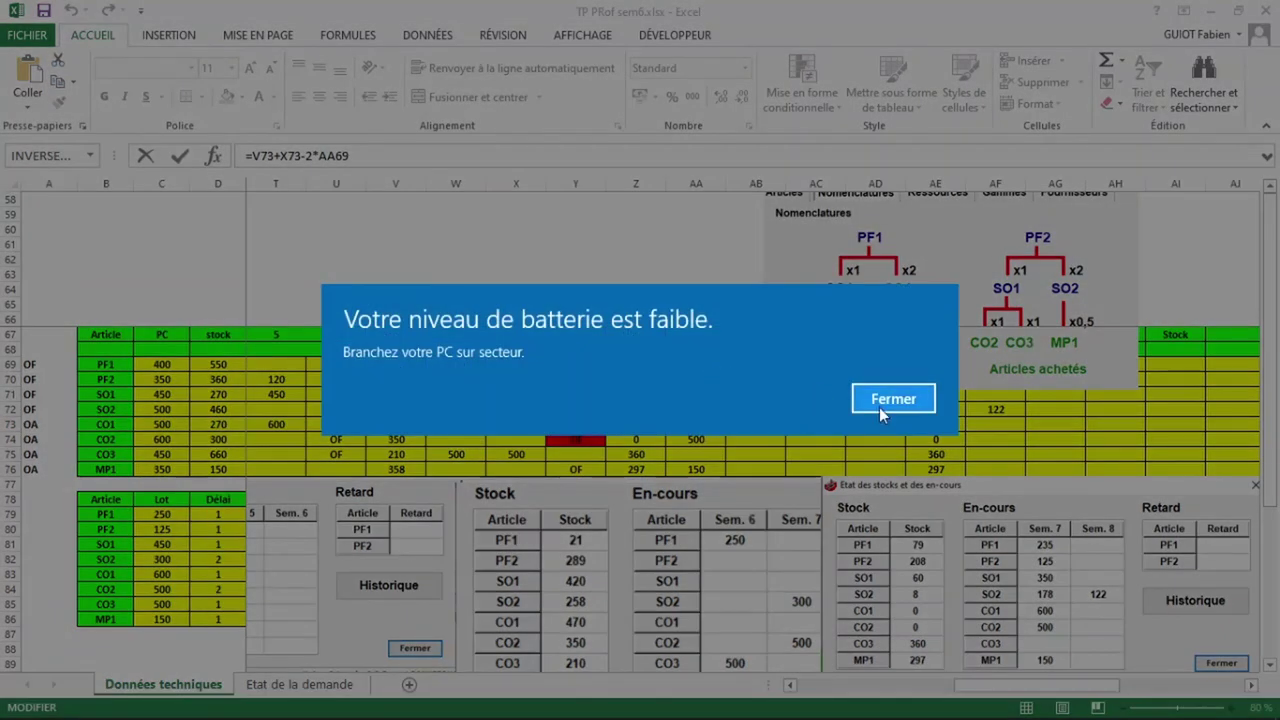
click(893, 399)
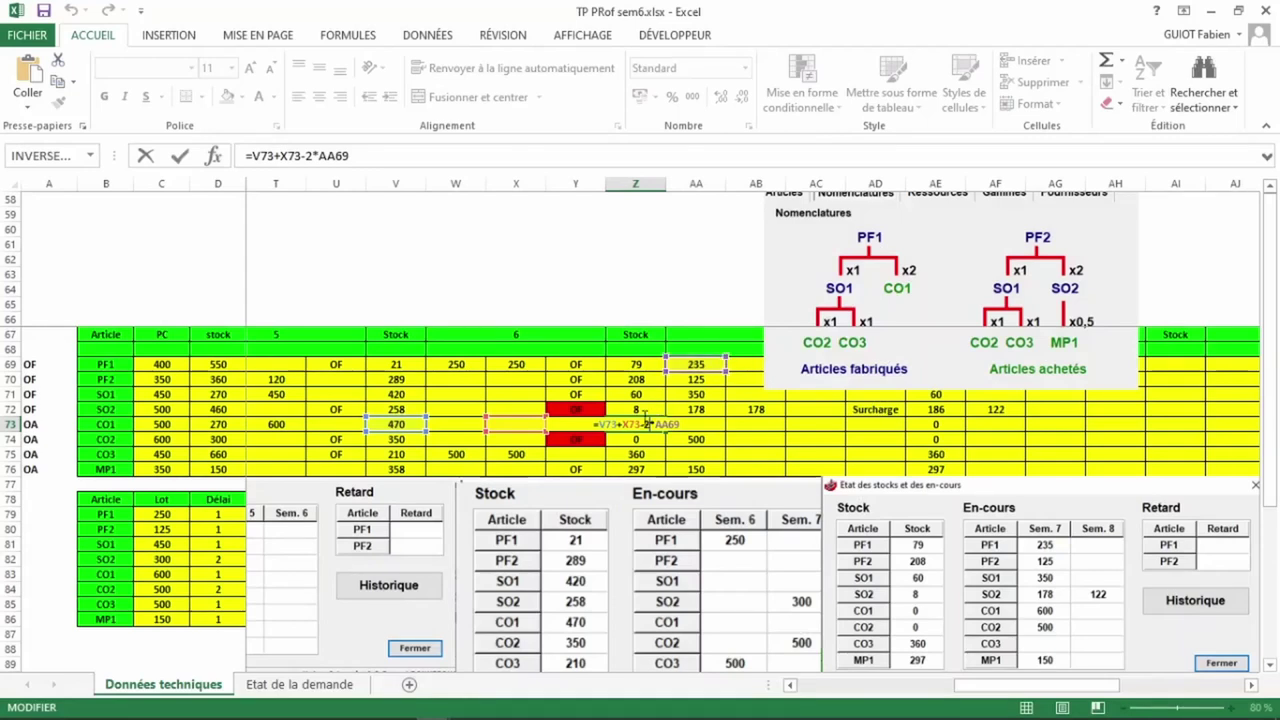
key(Return)
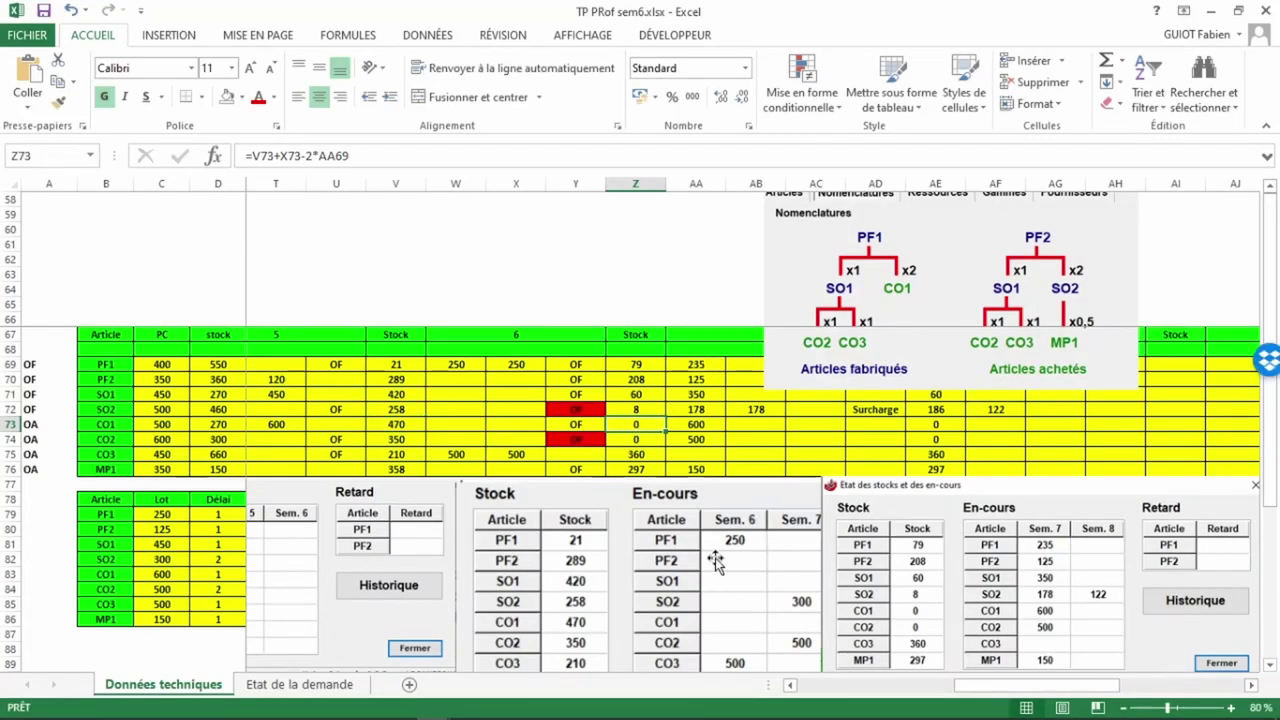
Step: Trace the cells referenced by CO2's stock formula in Z74, including SO1's launched quantity in AA71, keeping the formula as it is
click(643, 440)
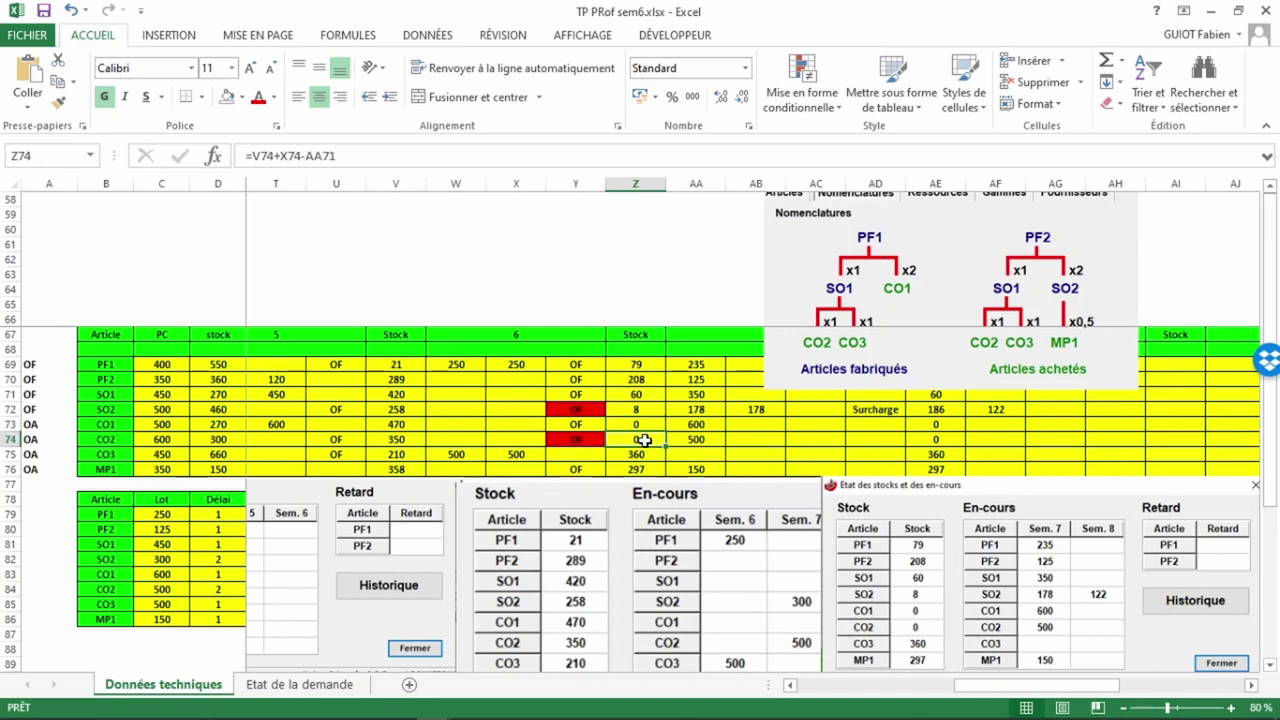
double_click(643, 440)
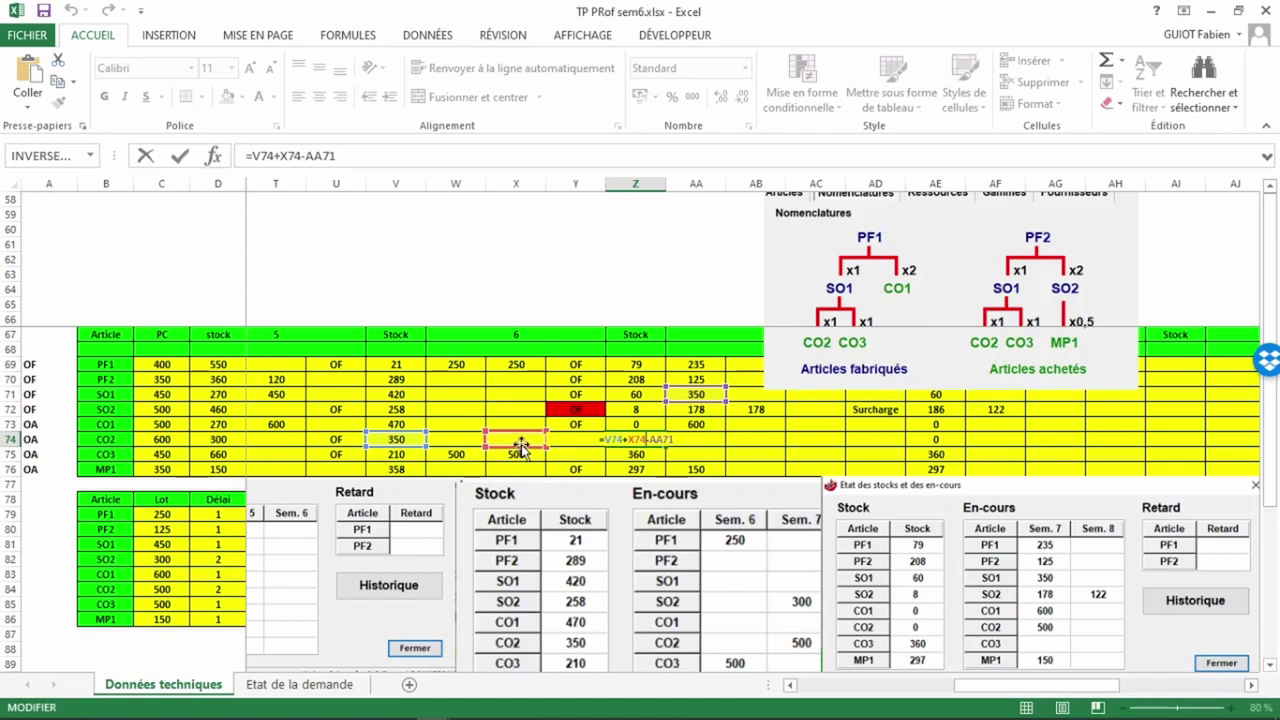
drag(520, 444, 636, 452)
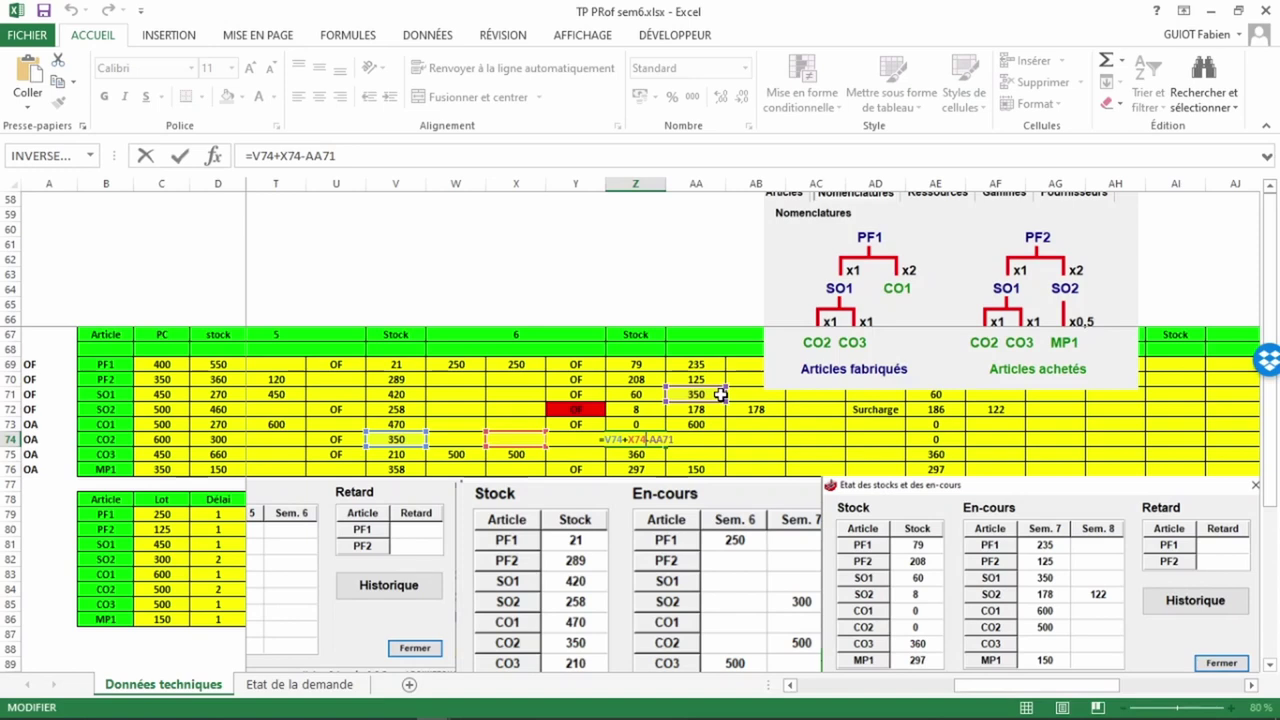
key(ctrl+Return)
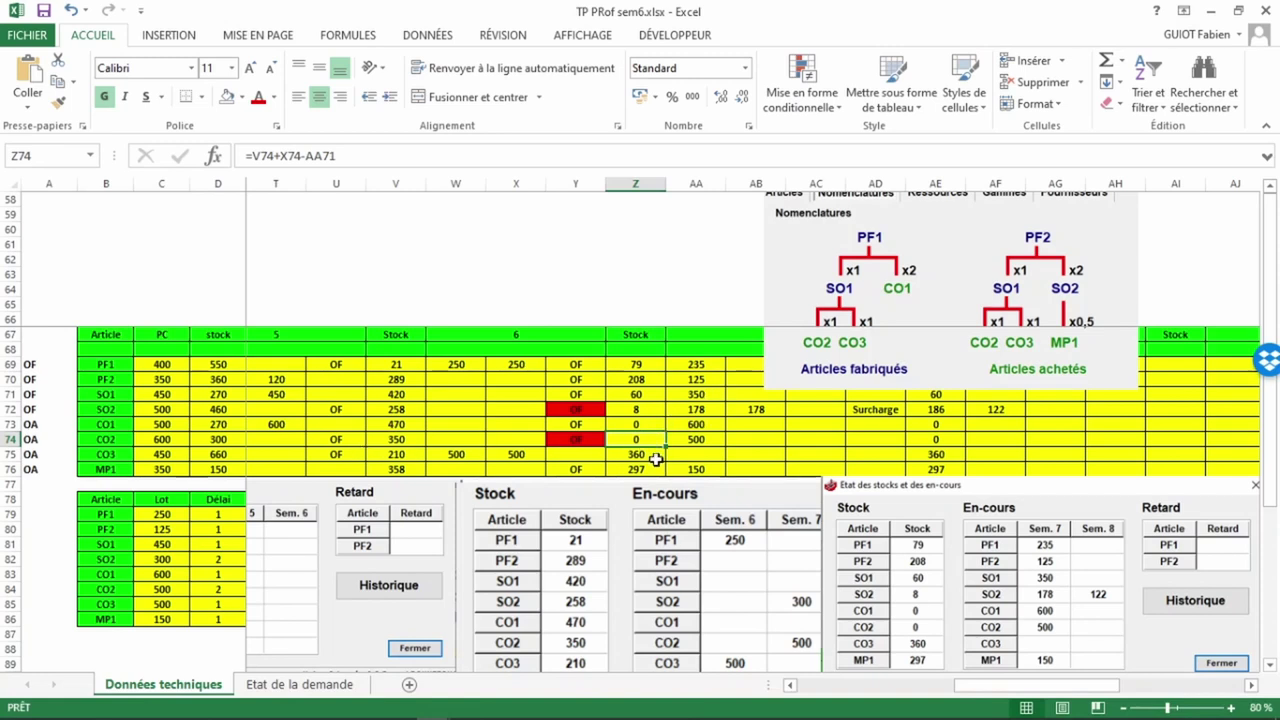
click(703, 395)
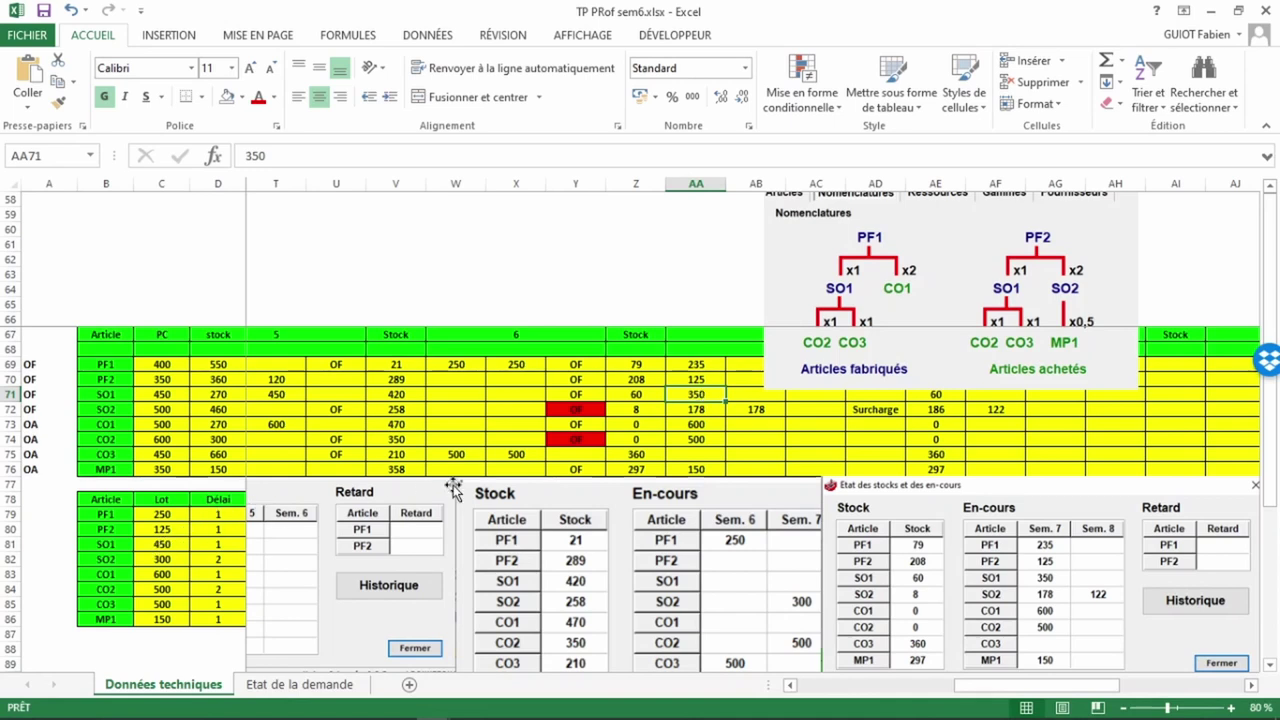
Step: Trace the cells referenced by CO3's stock formula in Z75, leaving the formula as it is
click(653, 455)
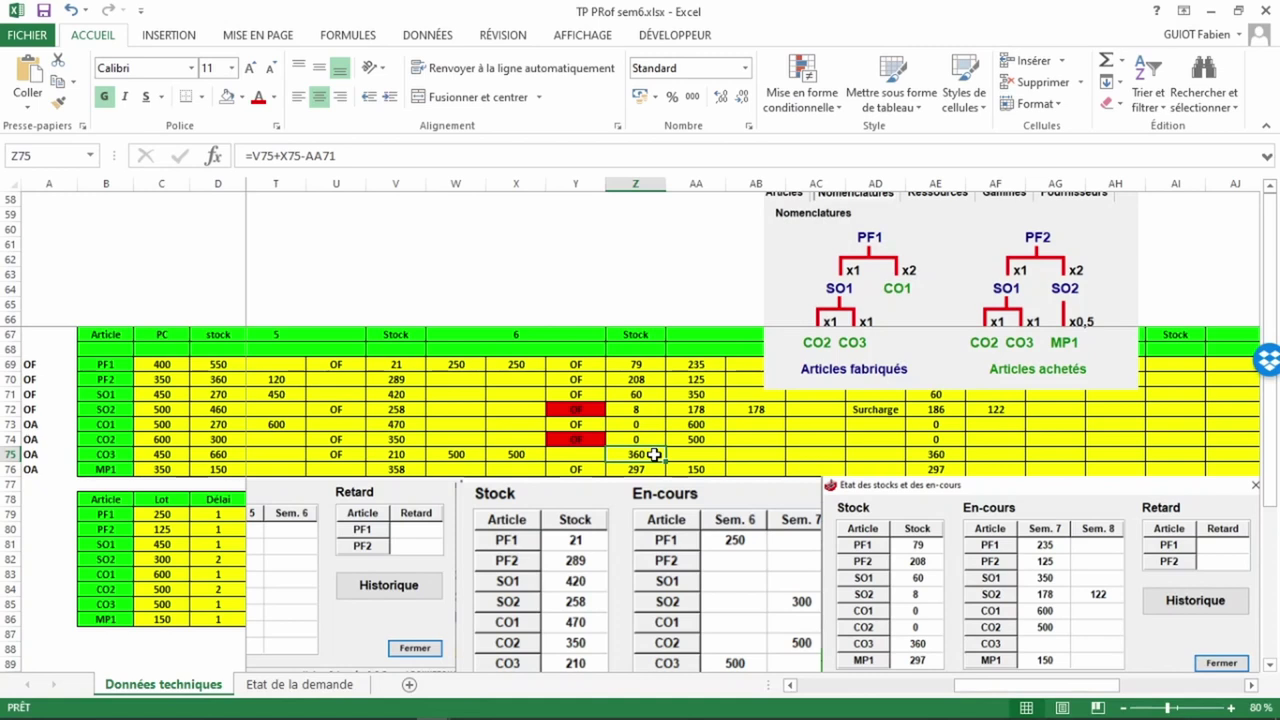
double_click(655, 454)
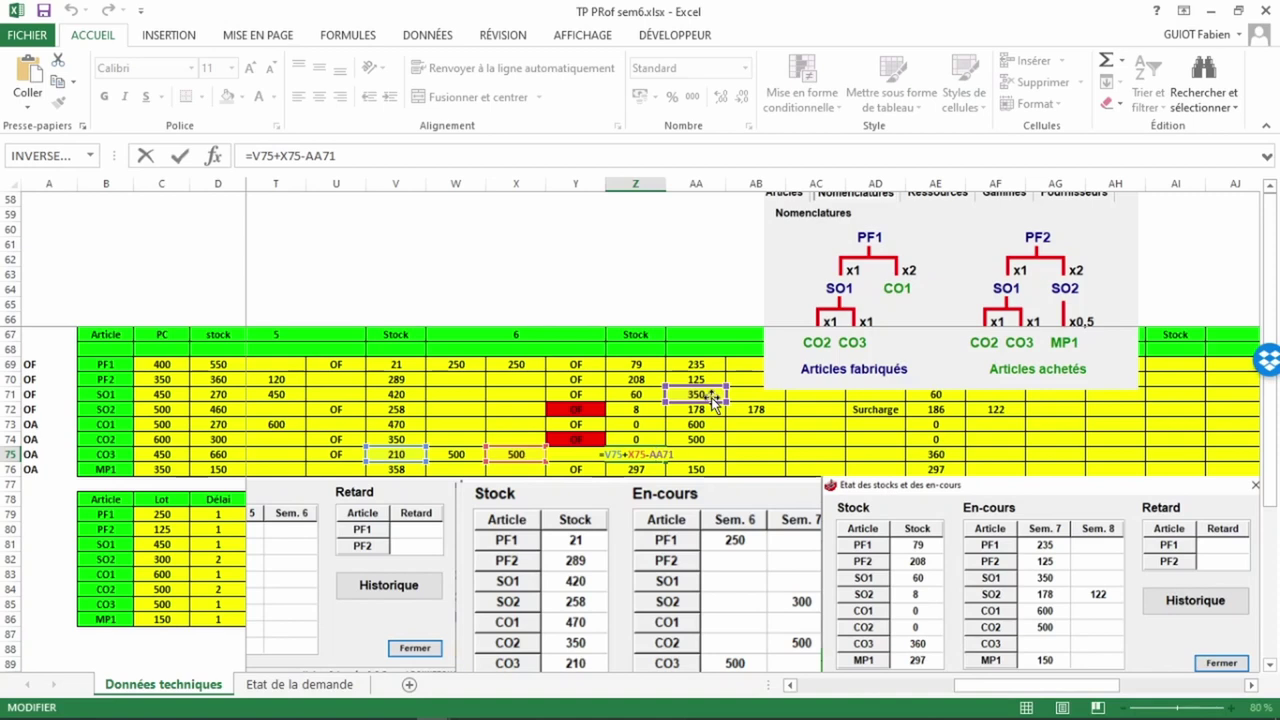
key(Escape)
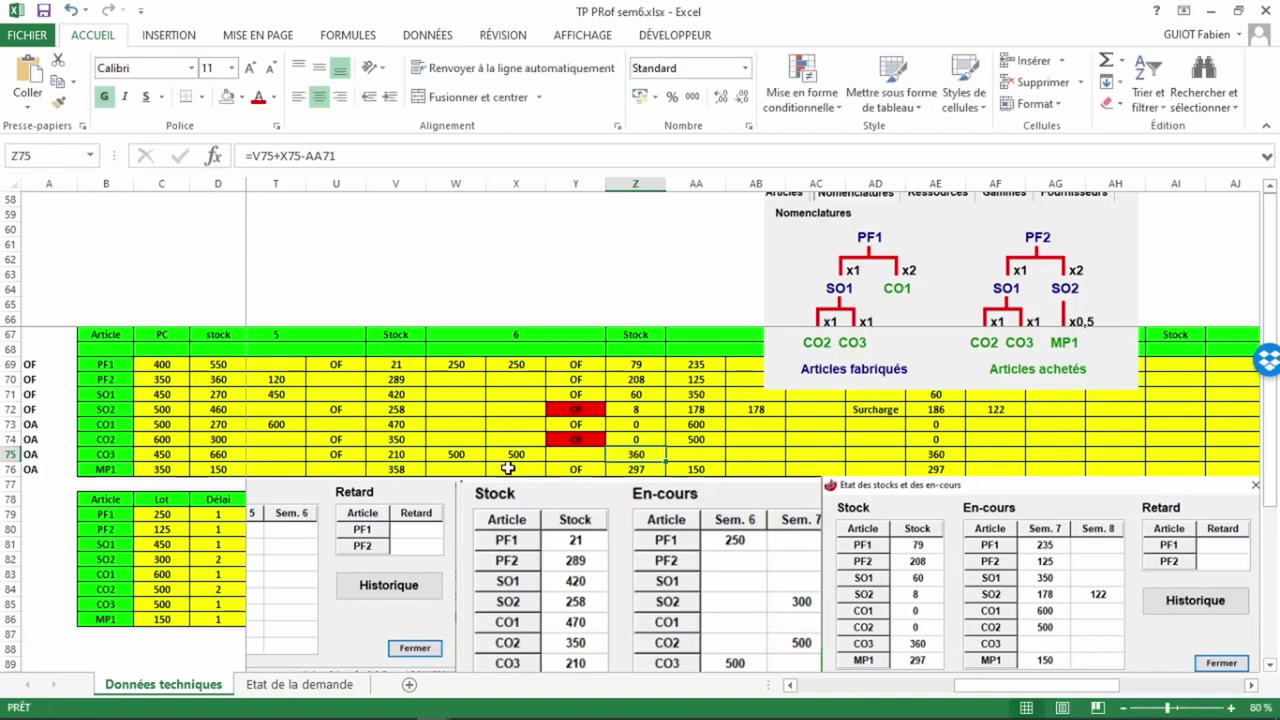
Step: Trace the cells referenced by MP1's stock formula in Z76, leaving the formula as it is
click(652, 469)
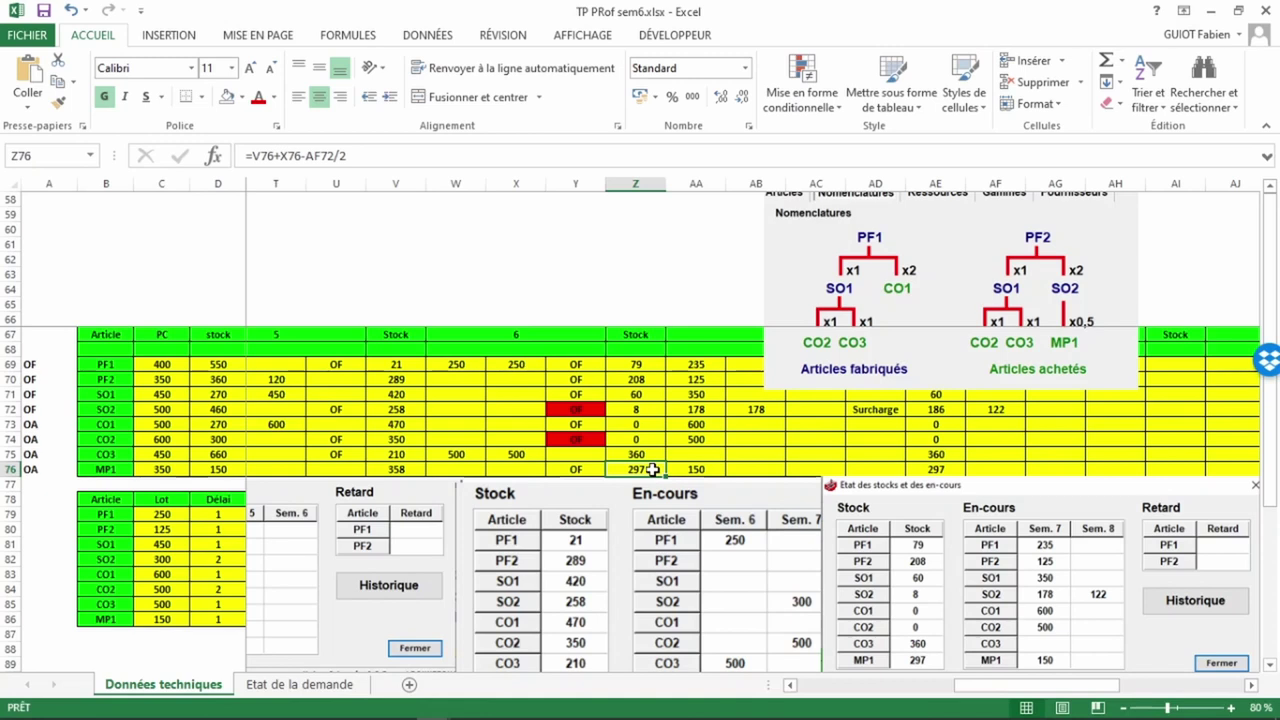
double_click(652, 469)
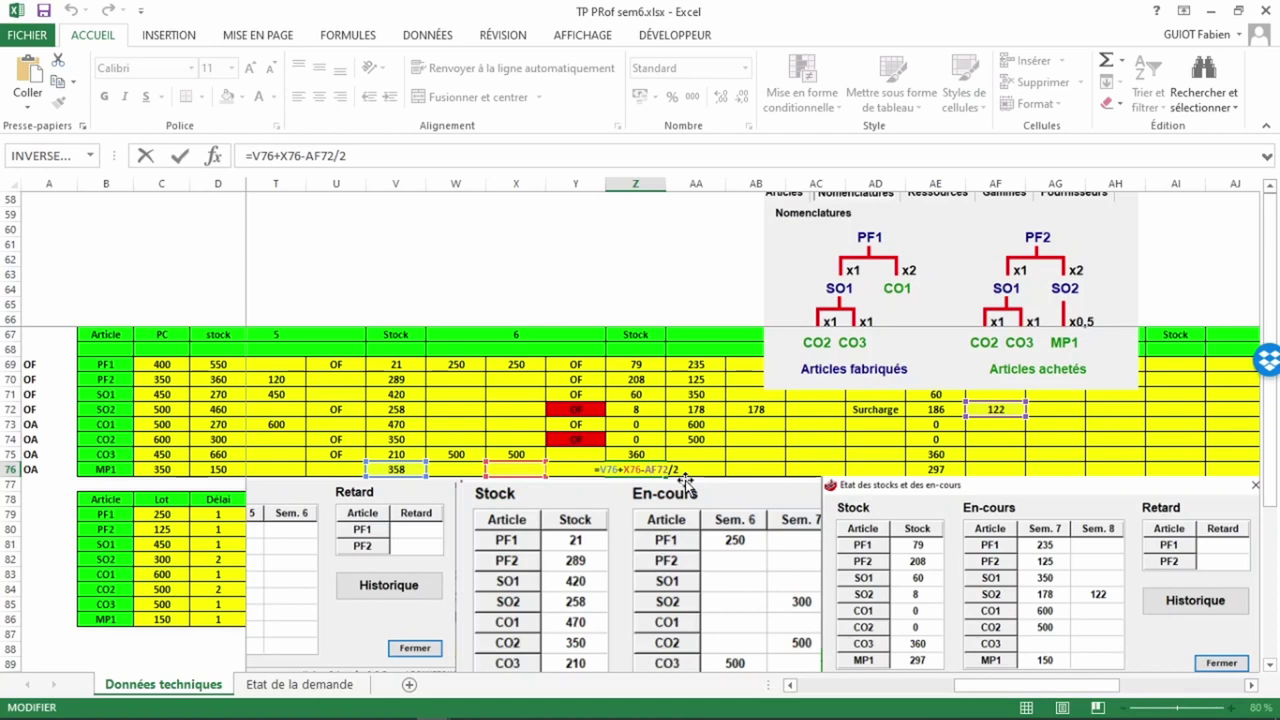
mouse_move(577, 413)
key(Escape)
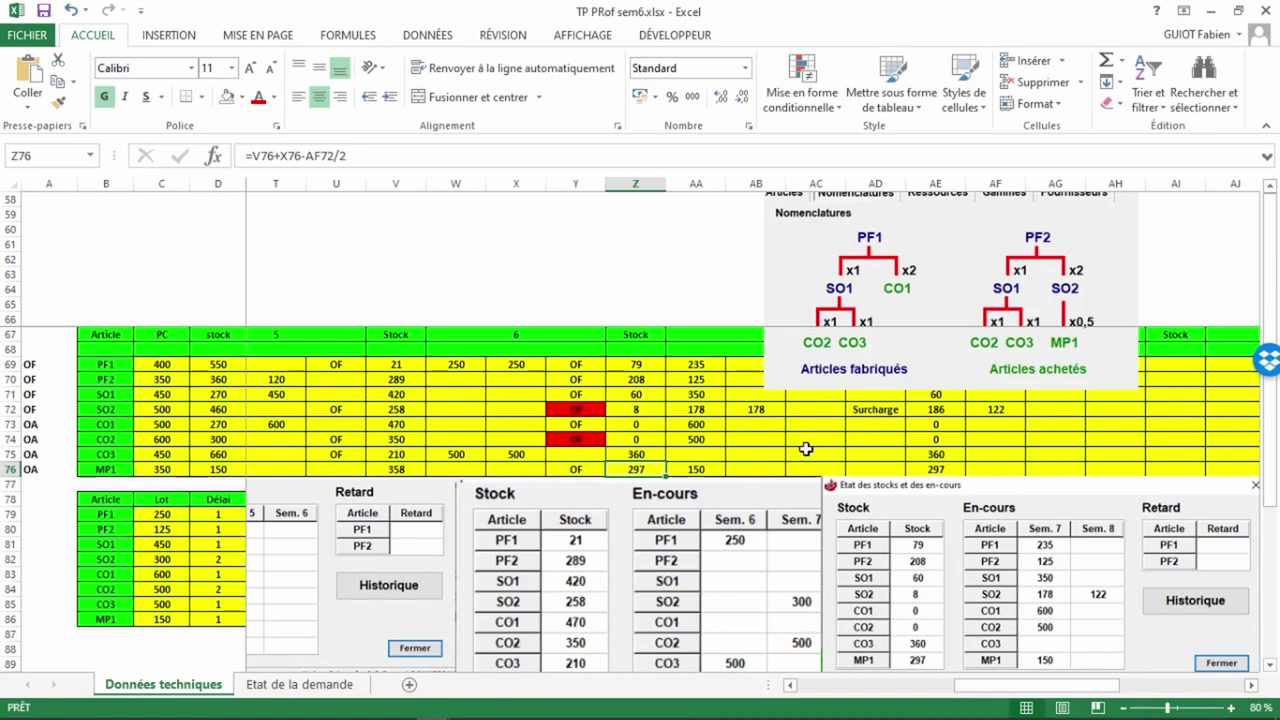
Step: Compare SO2's week 7 quantities in AA72 and AB72 with its earlier order in U72 and its lot size and lead time
click(708, 409)
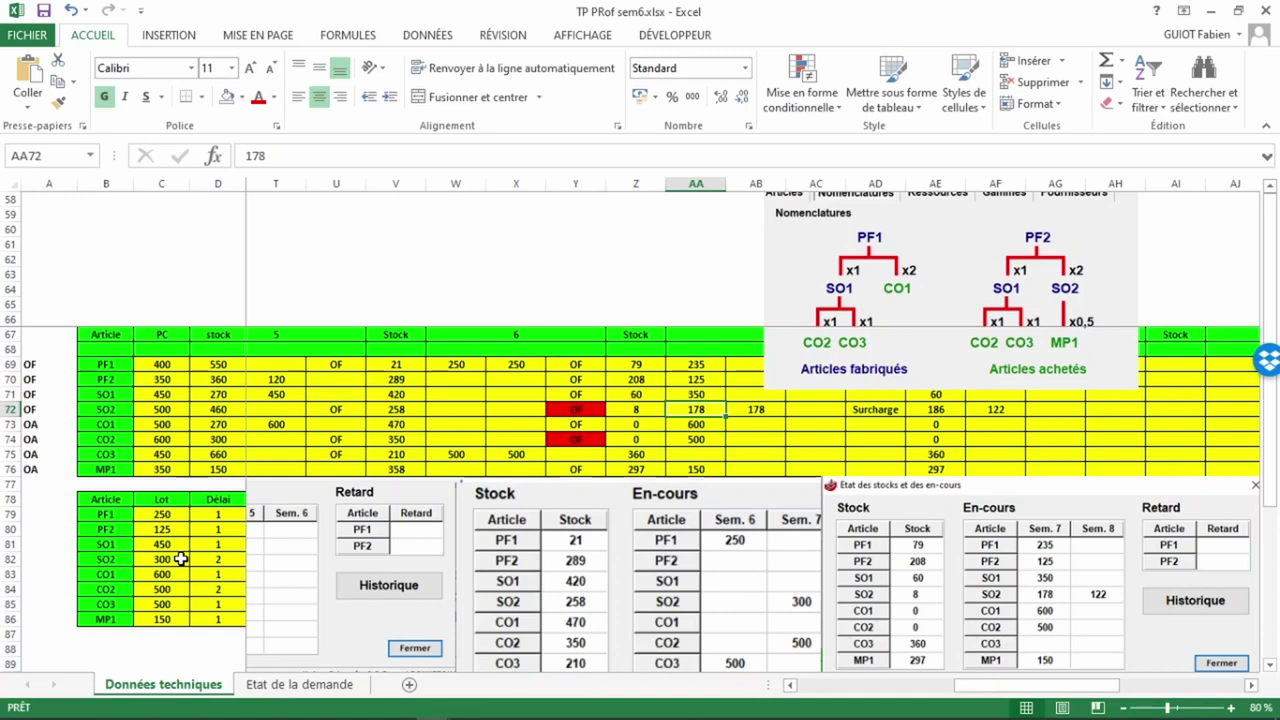
click(342, 410)
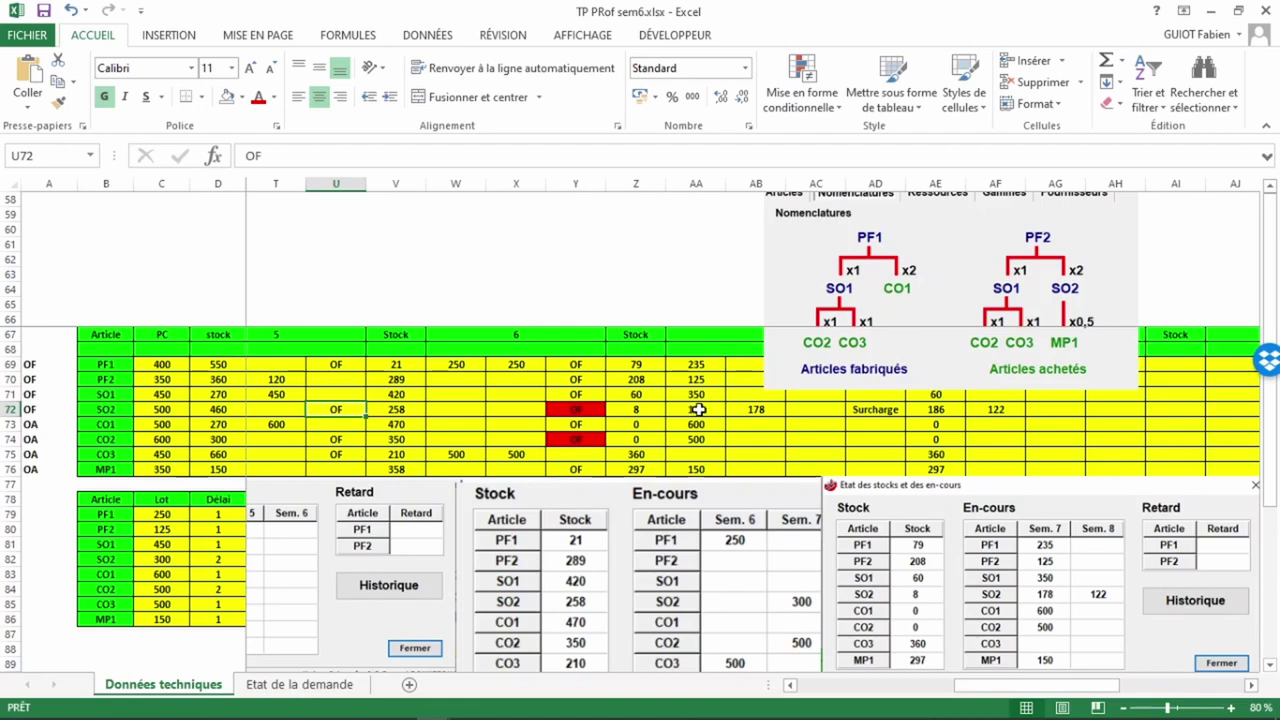
click(755, 409)
text(178)
key(ctrl+Return)
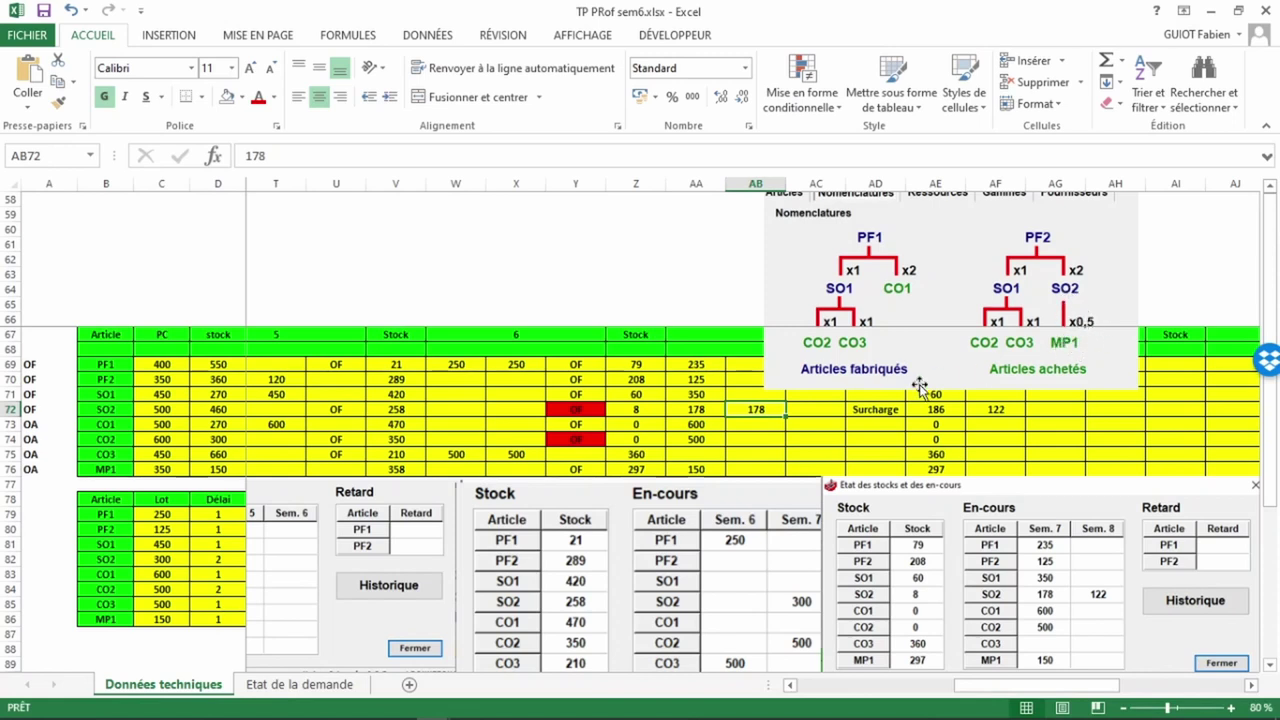
click(714, 407)
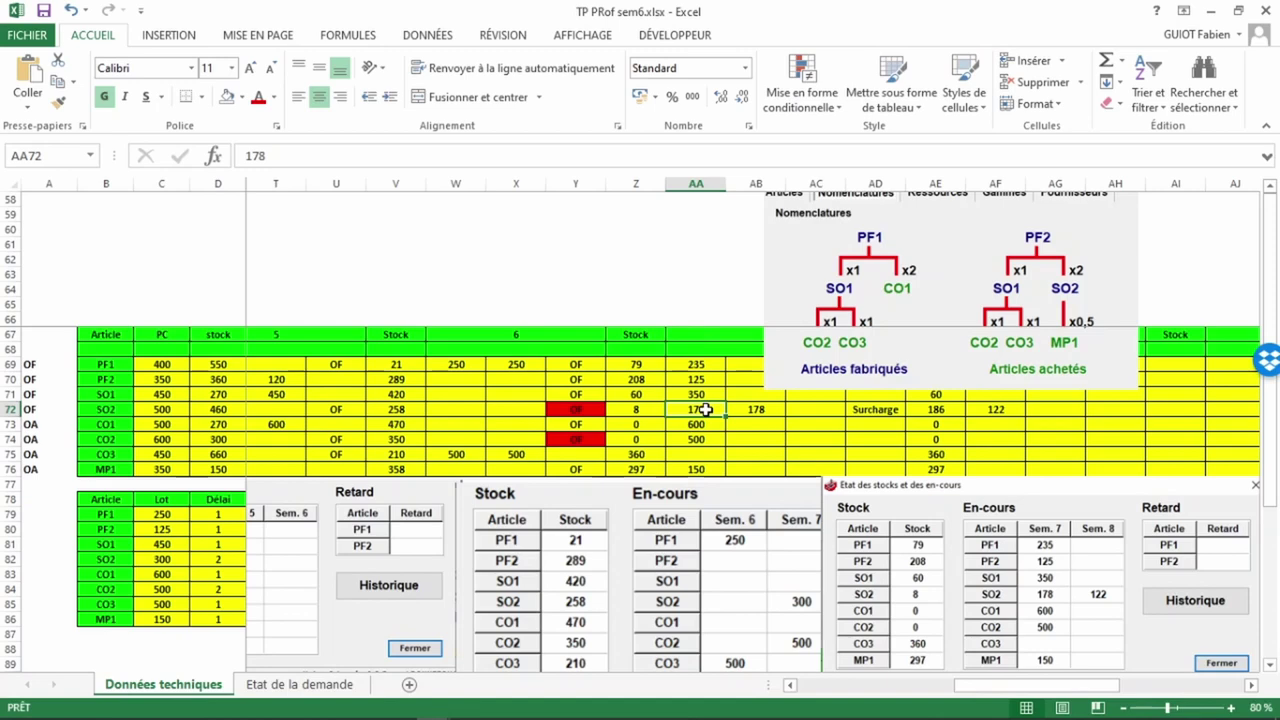
Step: Switch to Usine Odyssée and review the week 6 to 7 simulation messages from Monday's launches to Friday's SO2 message
key(alt+Tab)
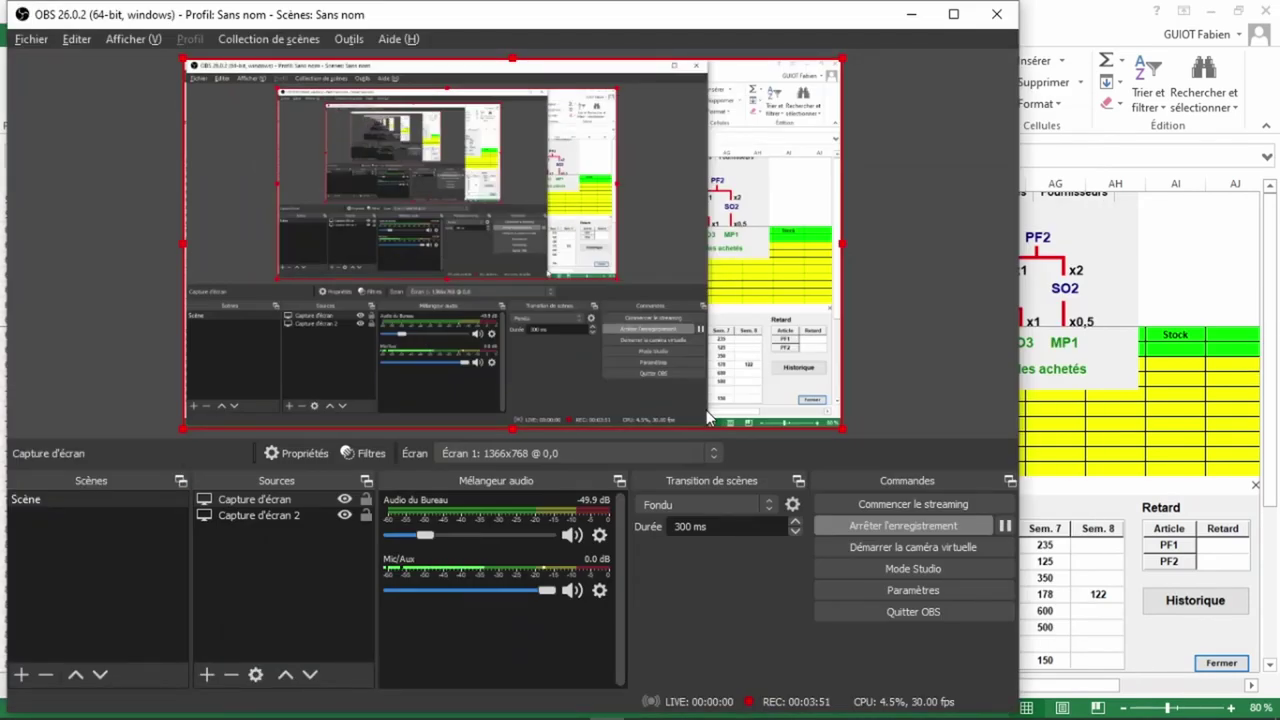
key(alt+Tab)
key(alt+Tab)
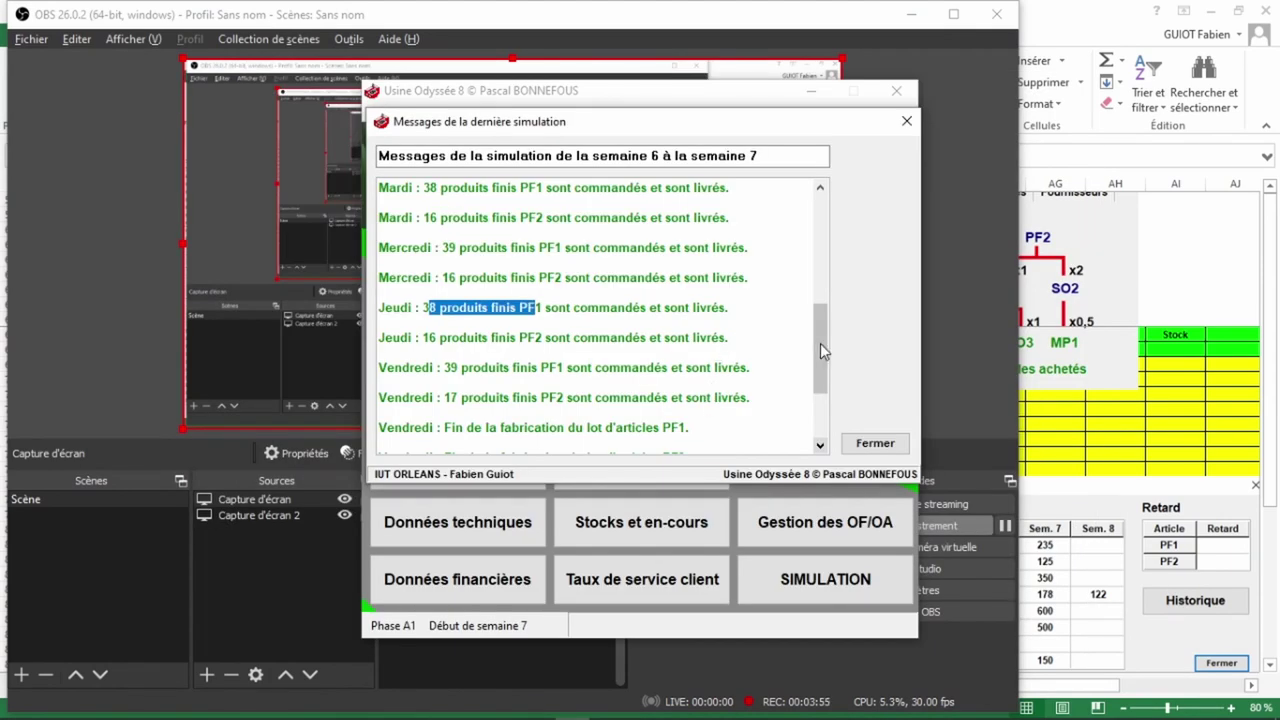
drag(820, 343, 826, 403)
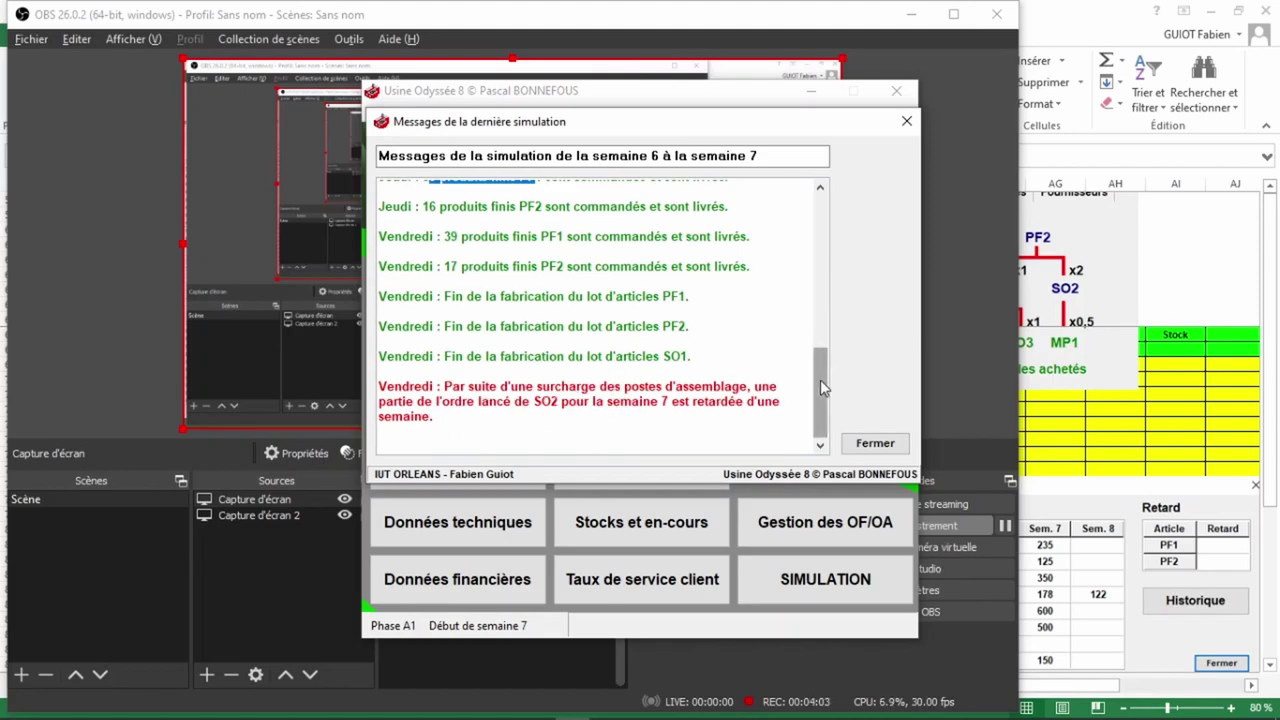
drag(820, 379, 828, 205)
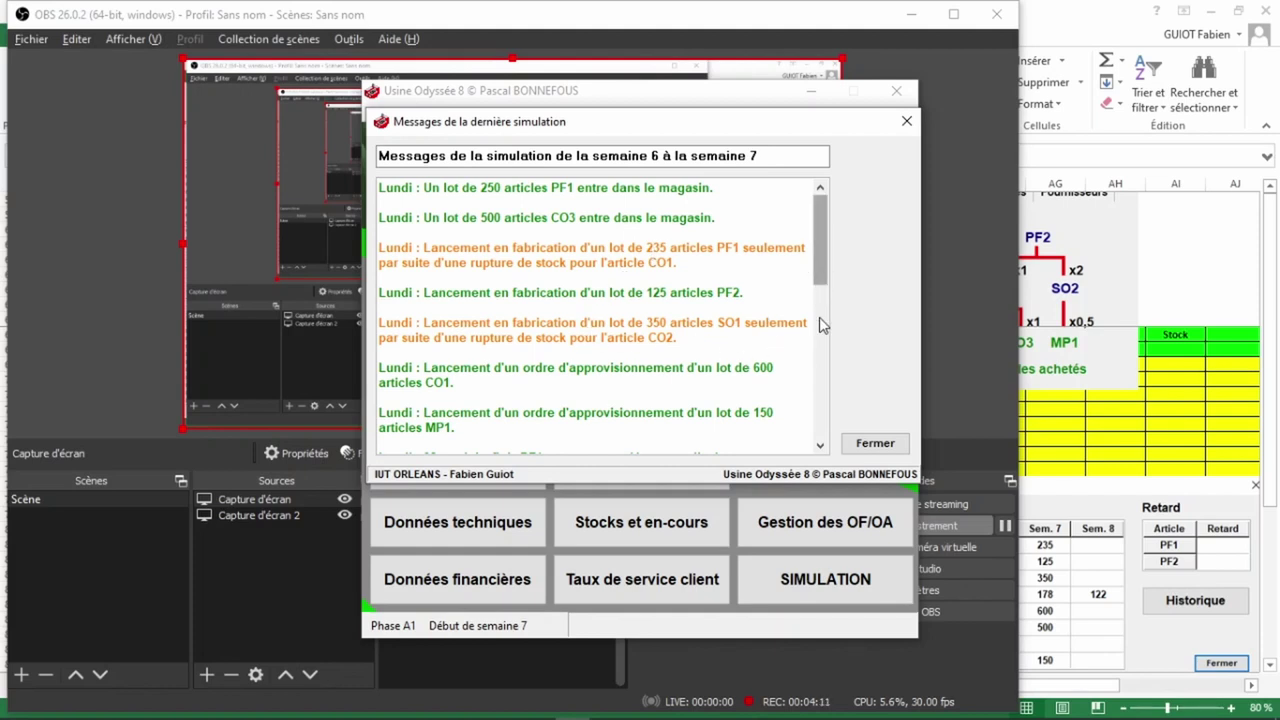
click(812, 432)
scroll(818, 440, down, 15)
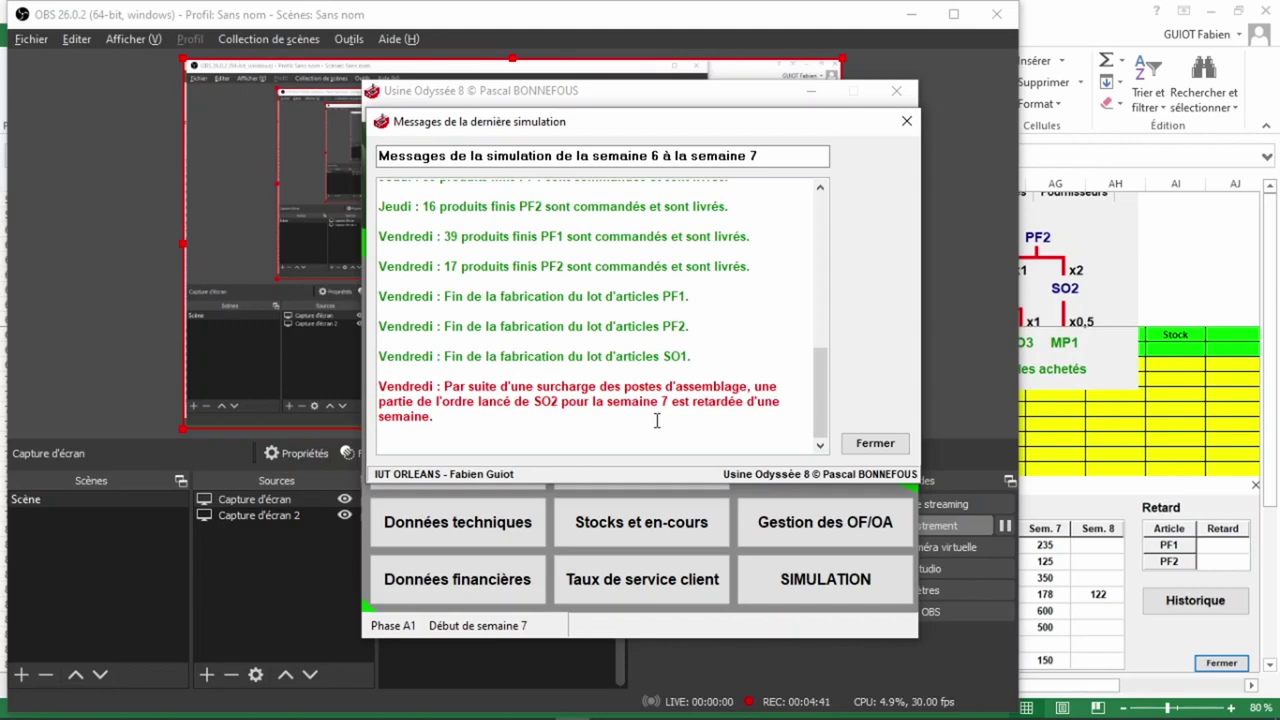
Step: Return to Excel, reposition the stock status picture just below the planning table, and check SO2's split quantities in AB72 and AF72
key(alt+Tab)
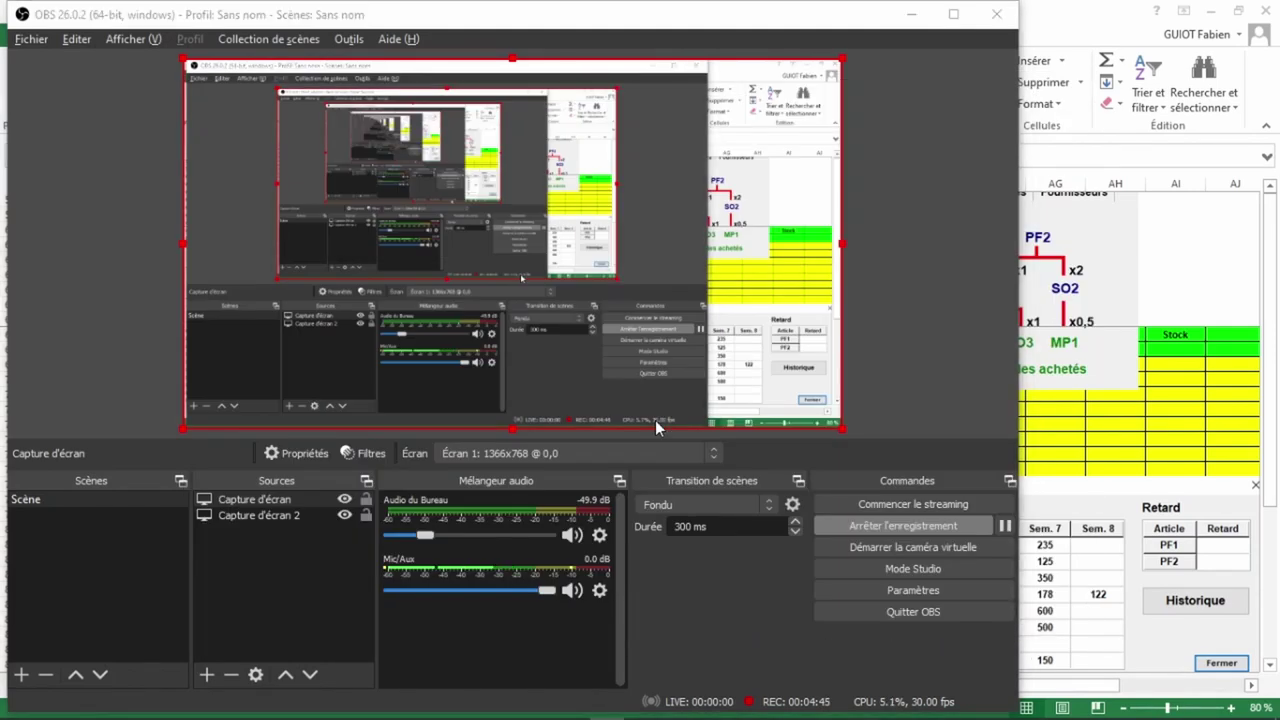
key(alt+Tab)
key(alt+Tab)
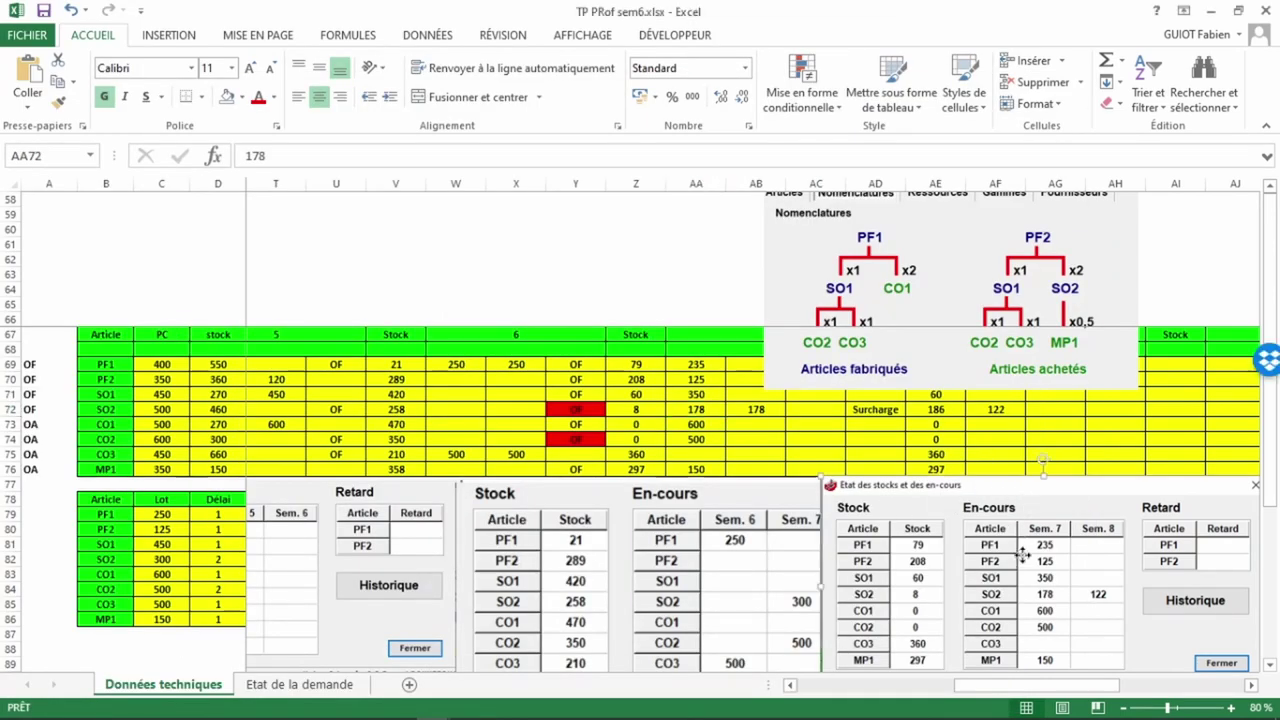
drag(1023, 557, 994, 531)
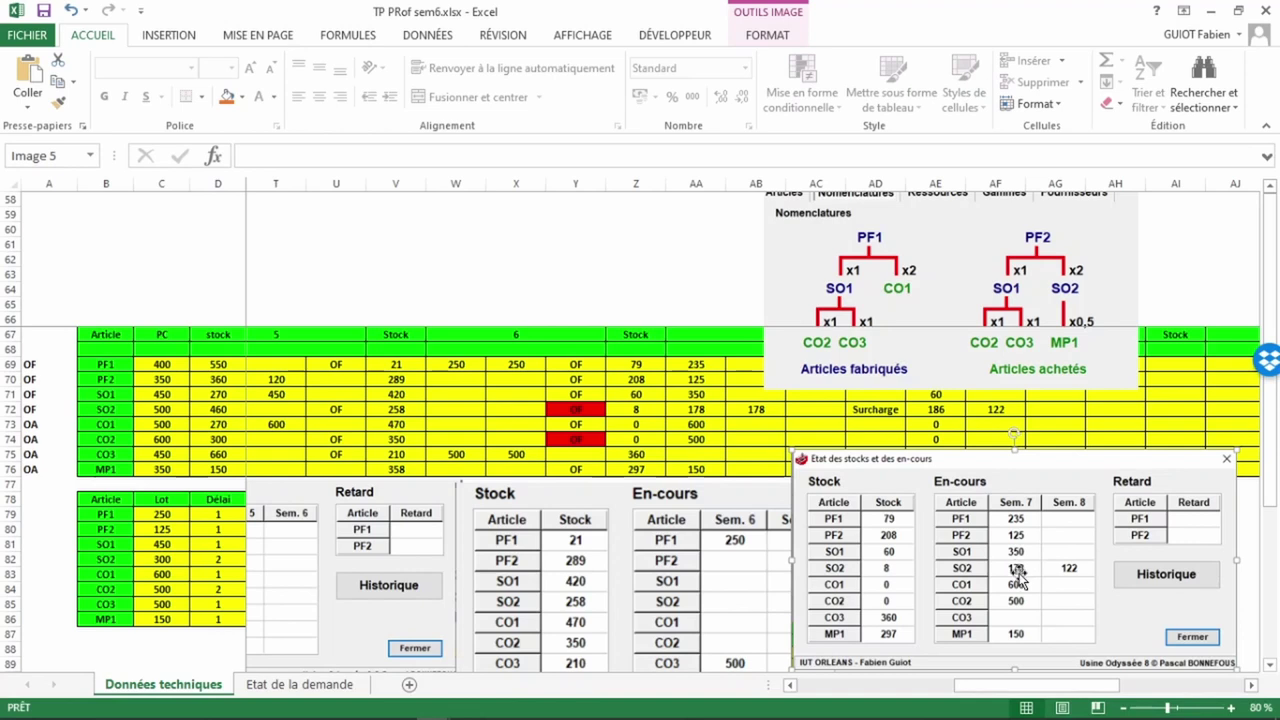
drag(993, 467, 1008, 500)
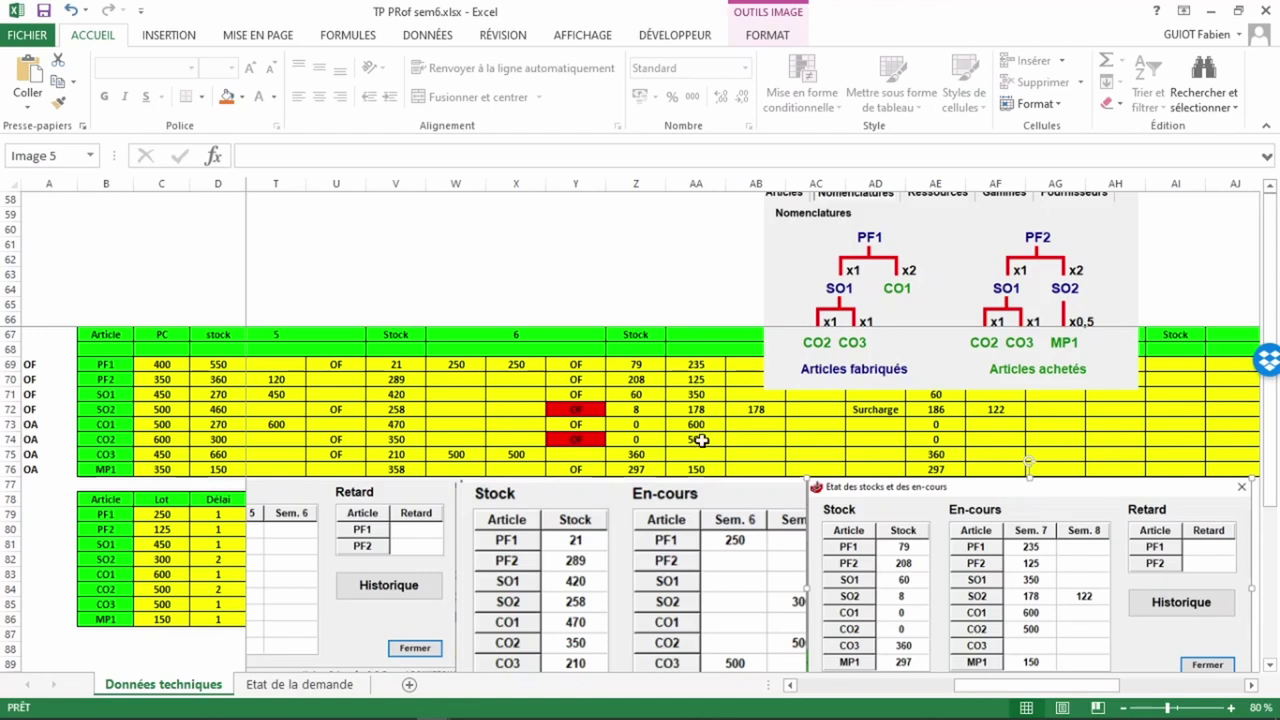
click(748, 409)
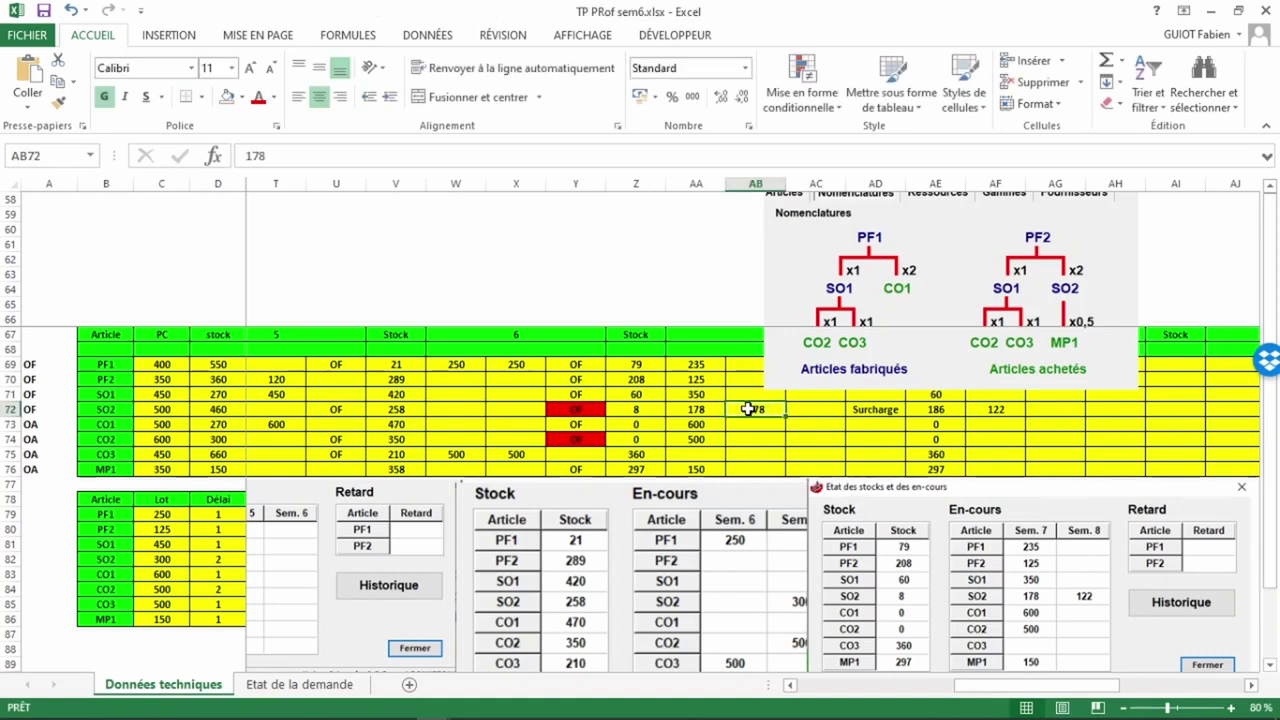
click(1000, 409)
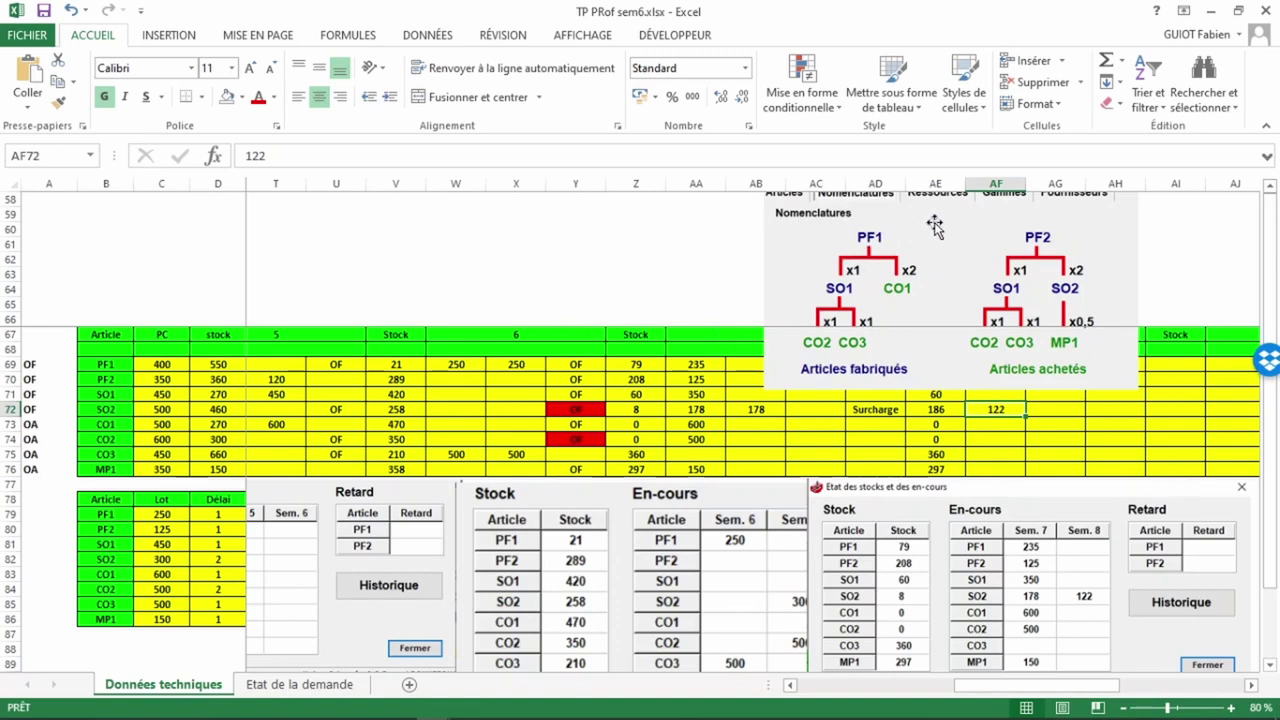
Step: Move the Nomenclatures picture up so it clears the week 7 and 8 columns of the planning table
mouse_move(932, 218)
mouse_down()
mouse_move(934, 182)
mouse_move(926, 210)
mouse_up()
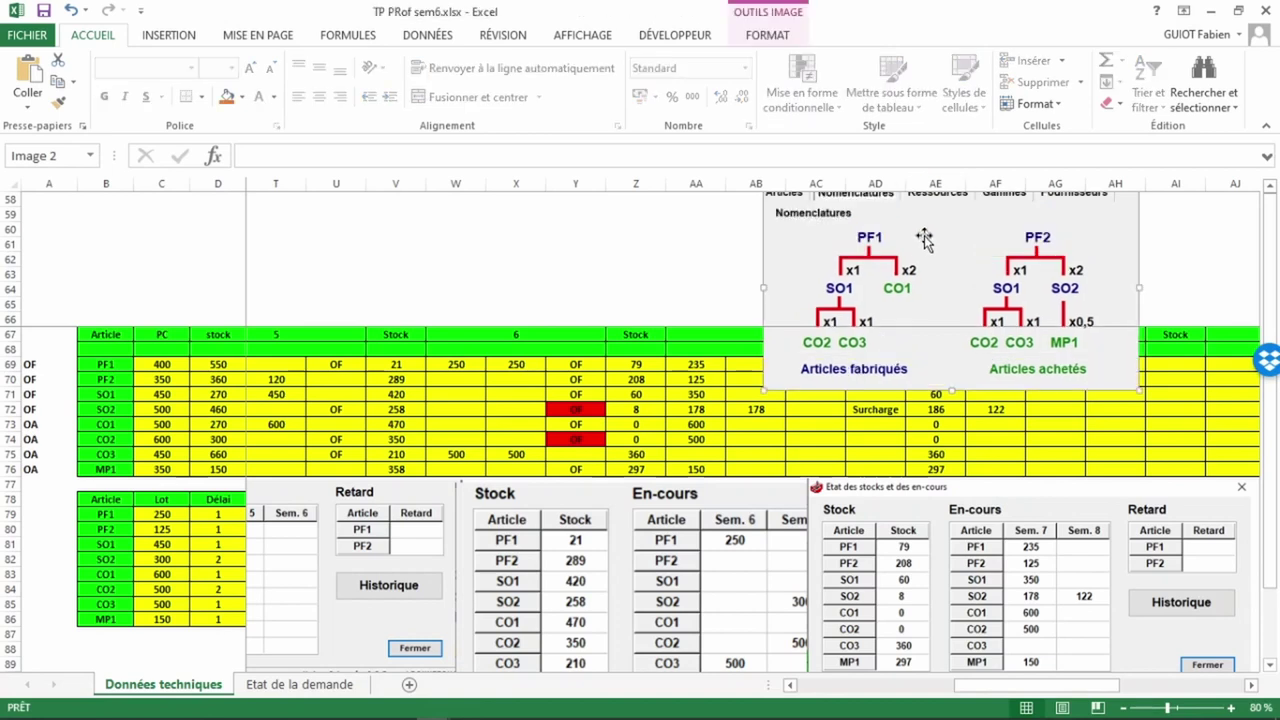
drag(946, 262, 946, 200)
drag(940, 250, 938, 243)
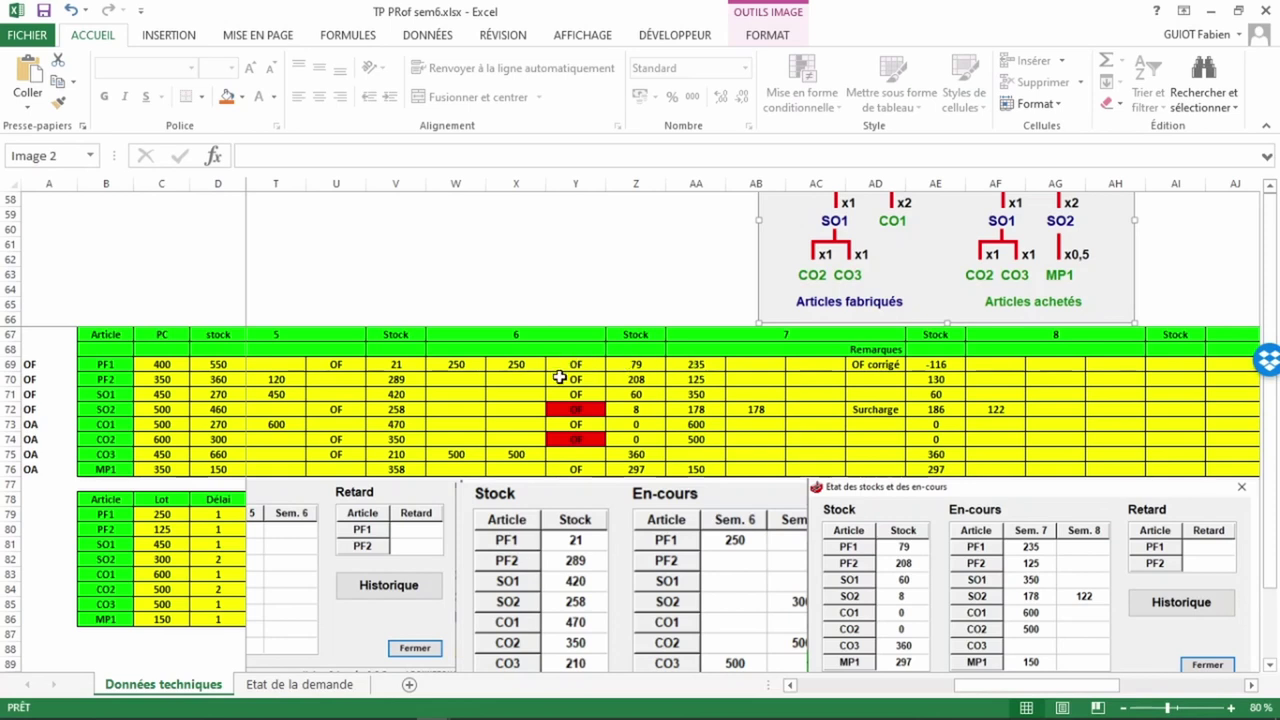
Step: Examine PF1's order in W69, CO1's stock formula in V73, and PF1's launched quantity in AA69 and stock formula in Z69
double_click(456, 362)
click(407, 424)
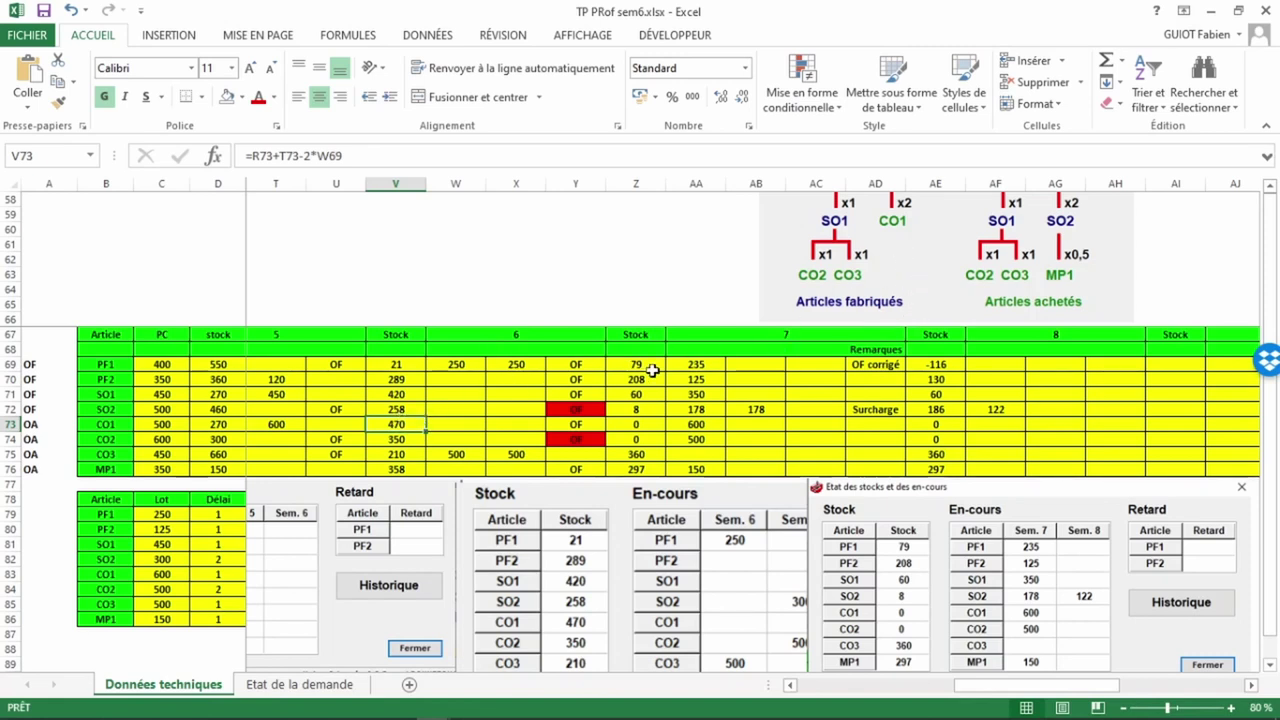
click(697, 365)
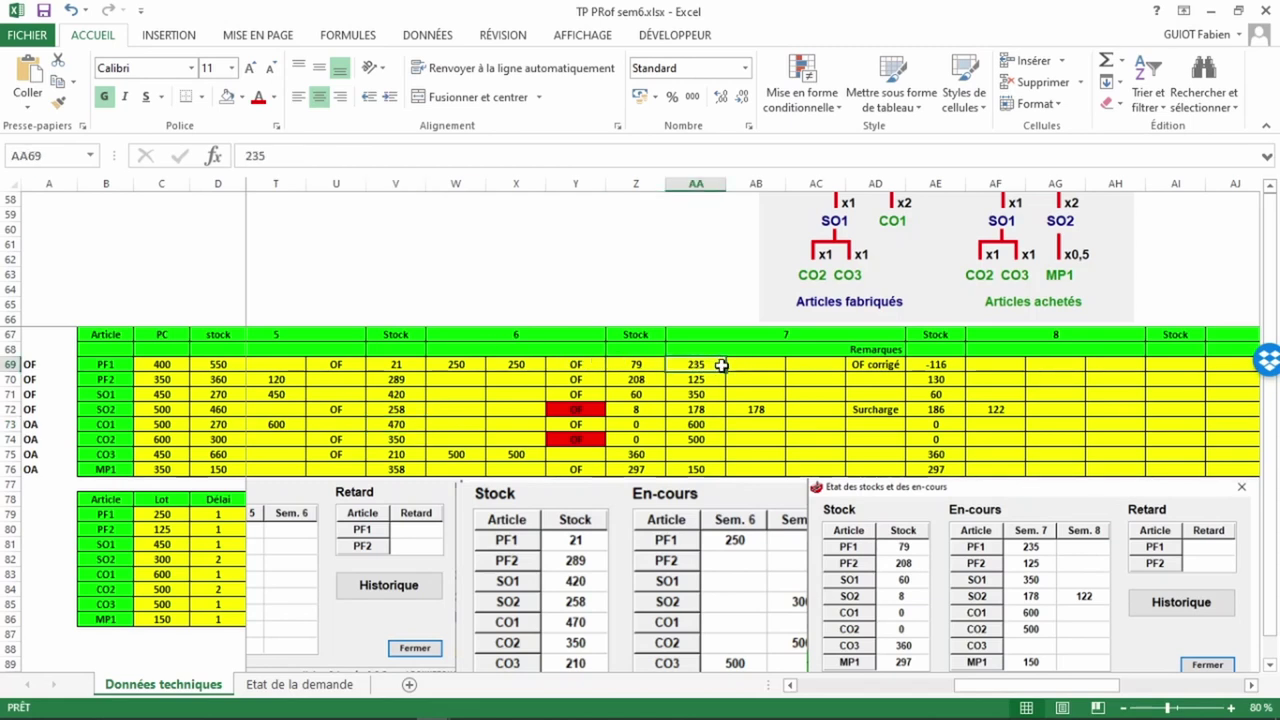
click(647, 366)
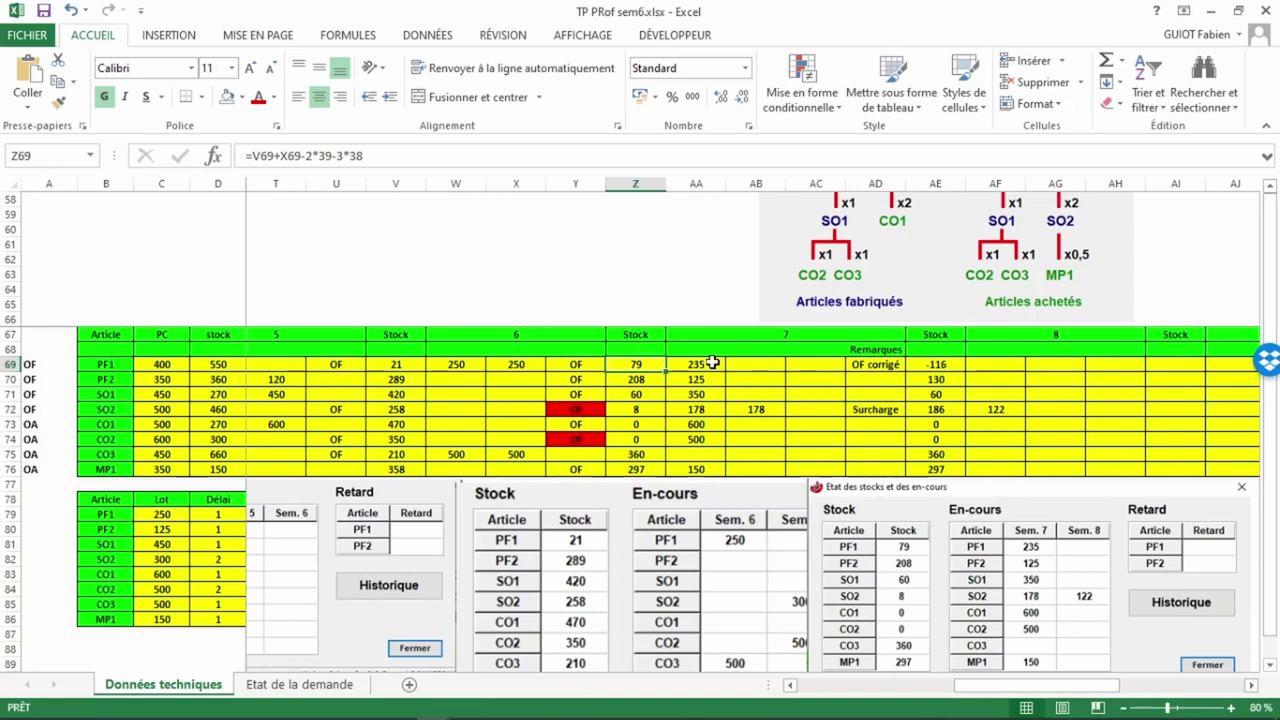
Step: Switch to Usine Odyssée, close the simulation messages and open the management of production and supply orders (OF/OA)
key(alt+Tab)
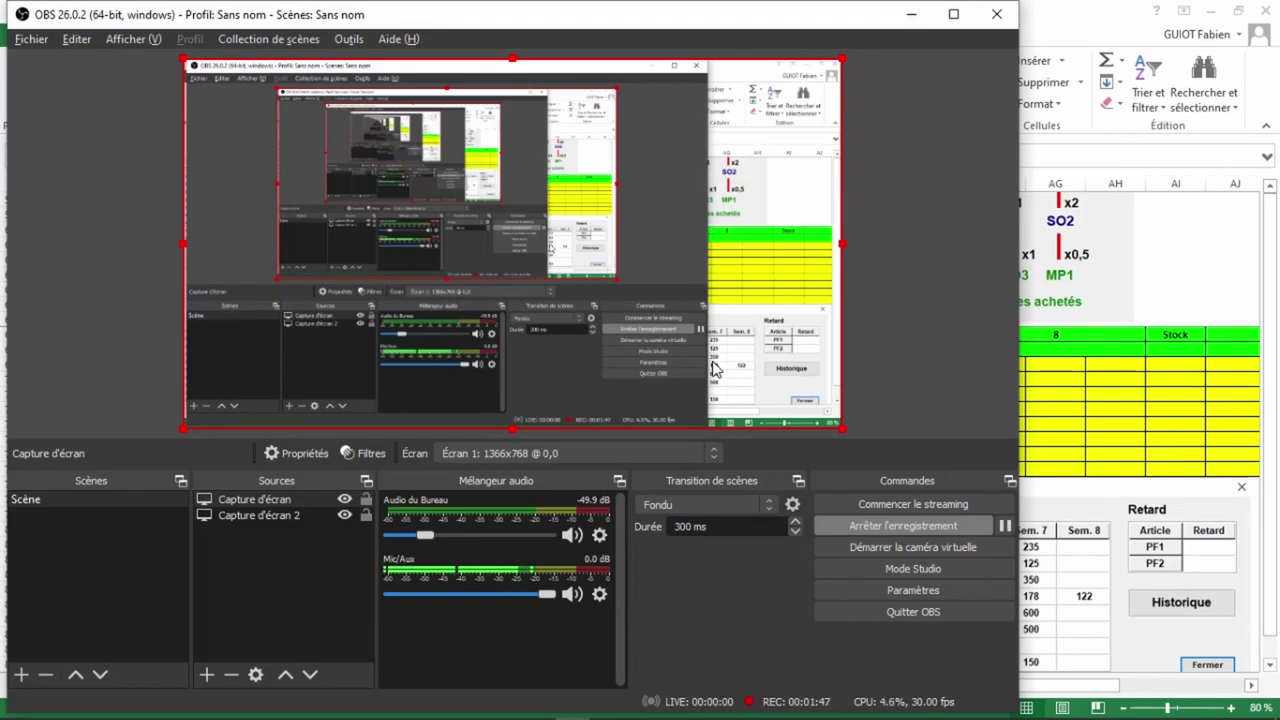
key(alt+Tab)
key(alt+Tab)
key(alt+Tab)
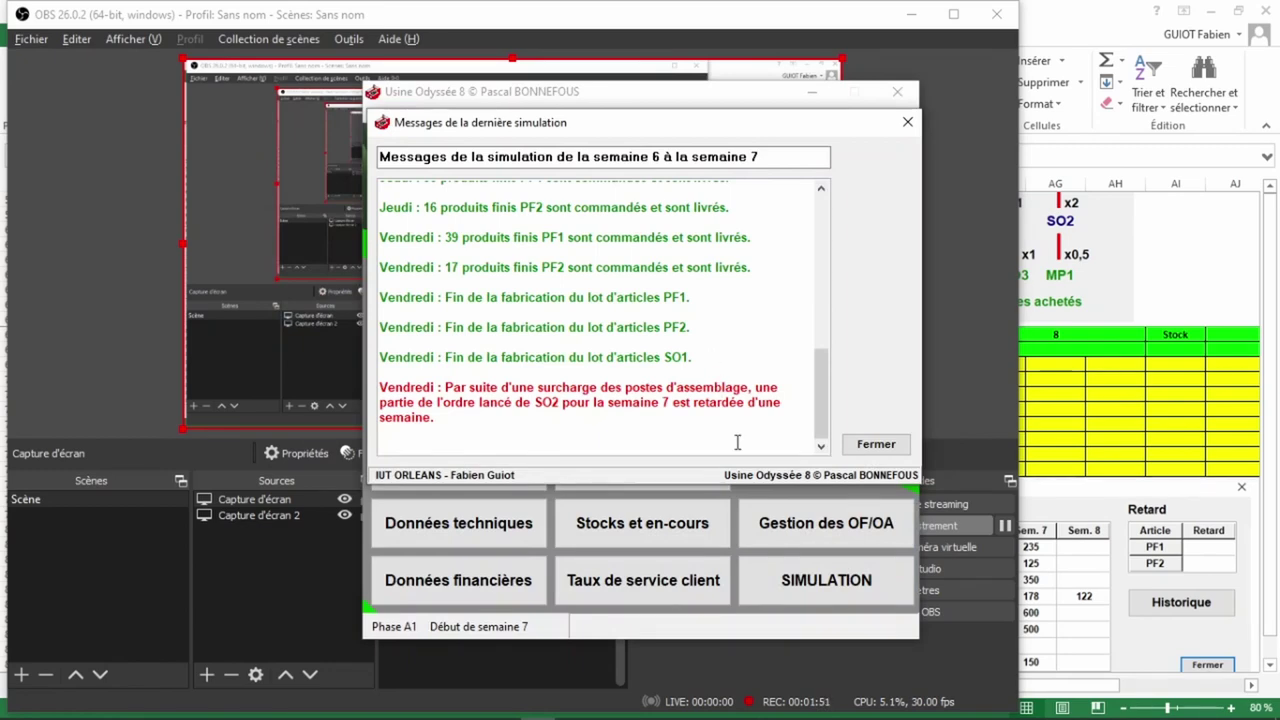
click(876, 445)
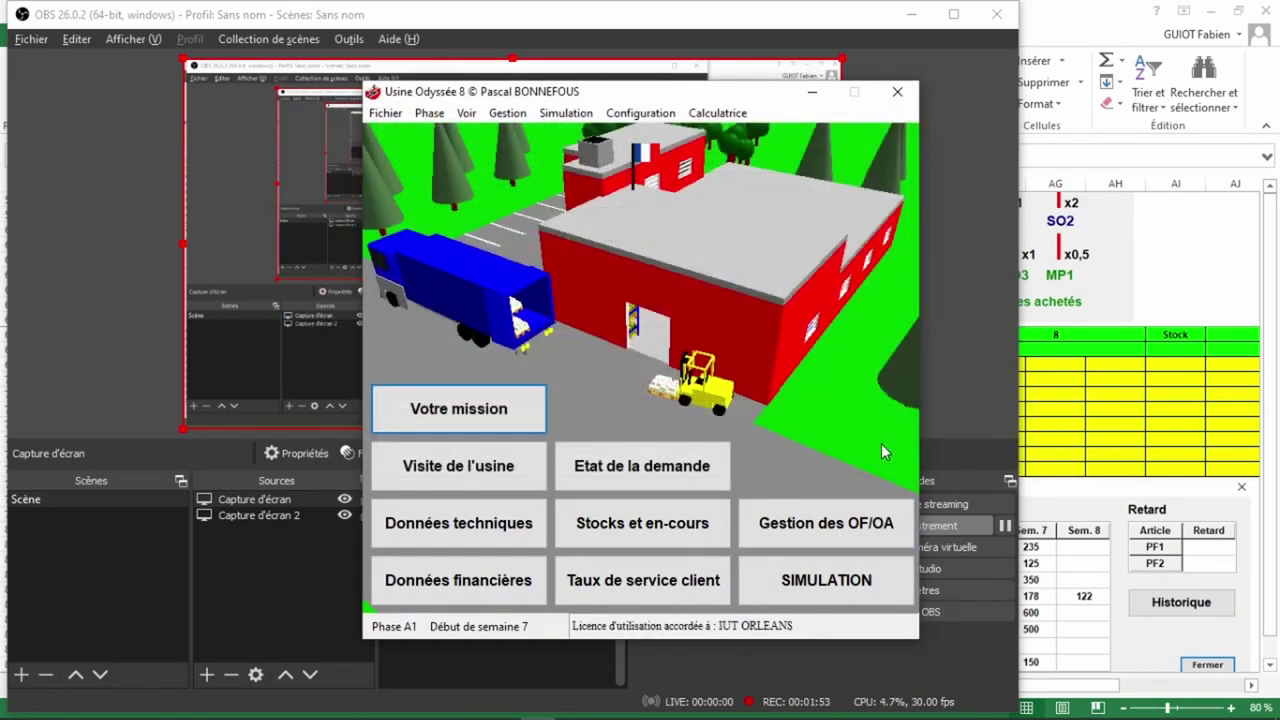
click(807, 535)
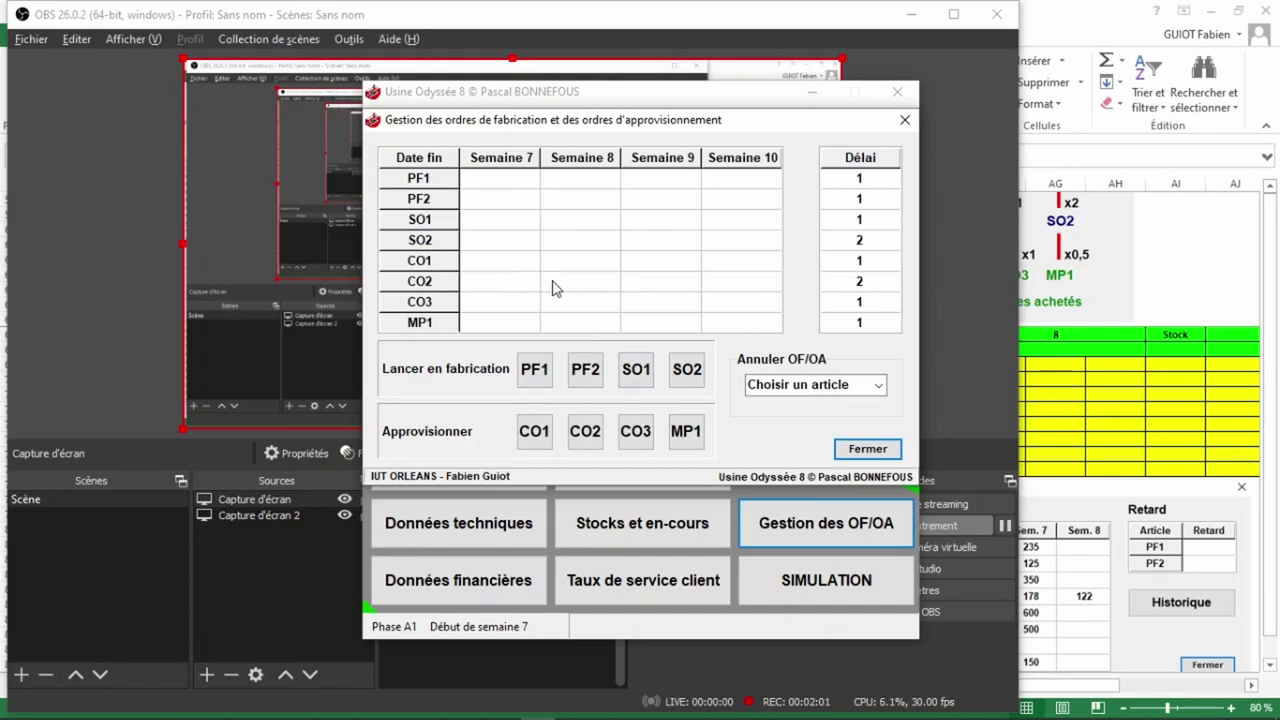
Step: Switch to the Excel planning table and mark an OF for PF1 in week 7, cell AC69
key(super+Tab)
key(Right)
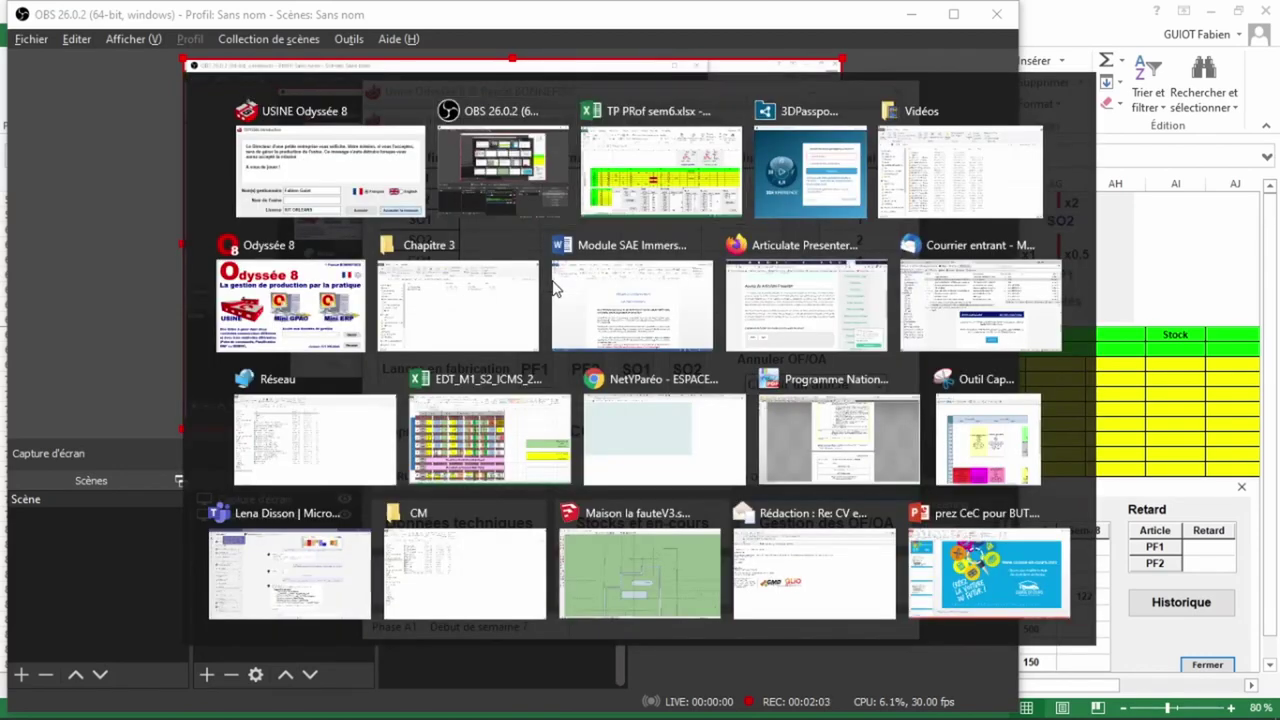
key(Return)
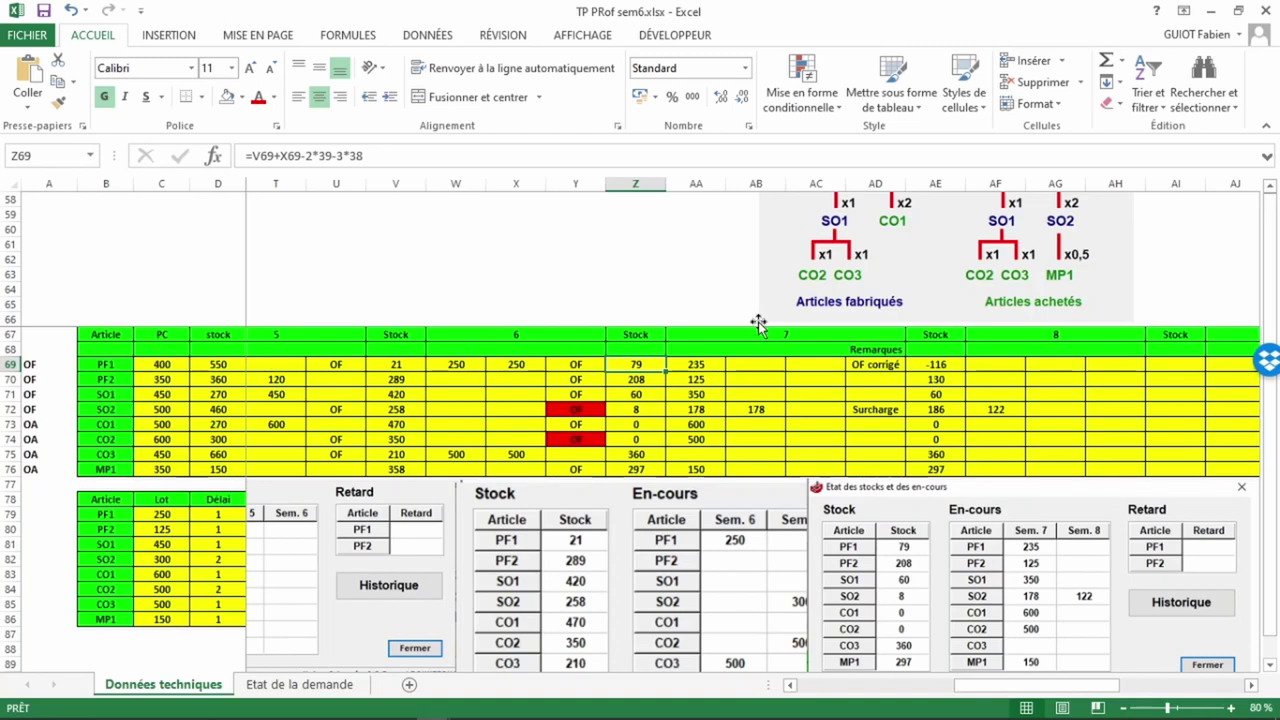
click(808, 365)
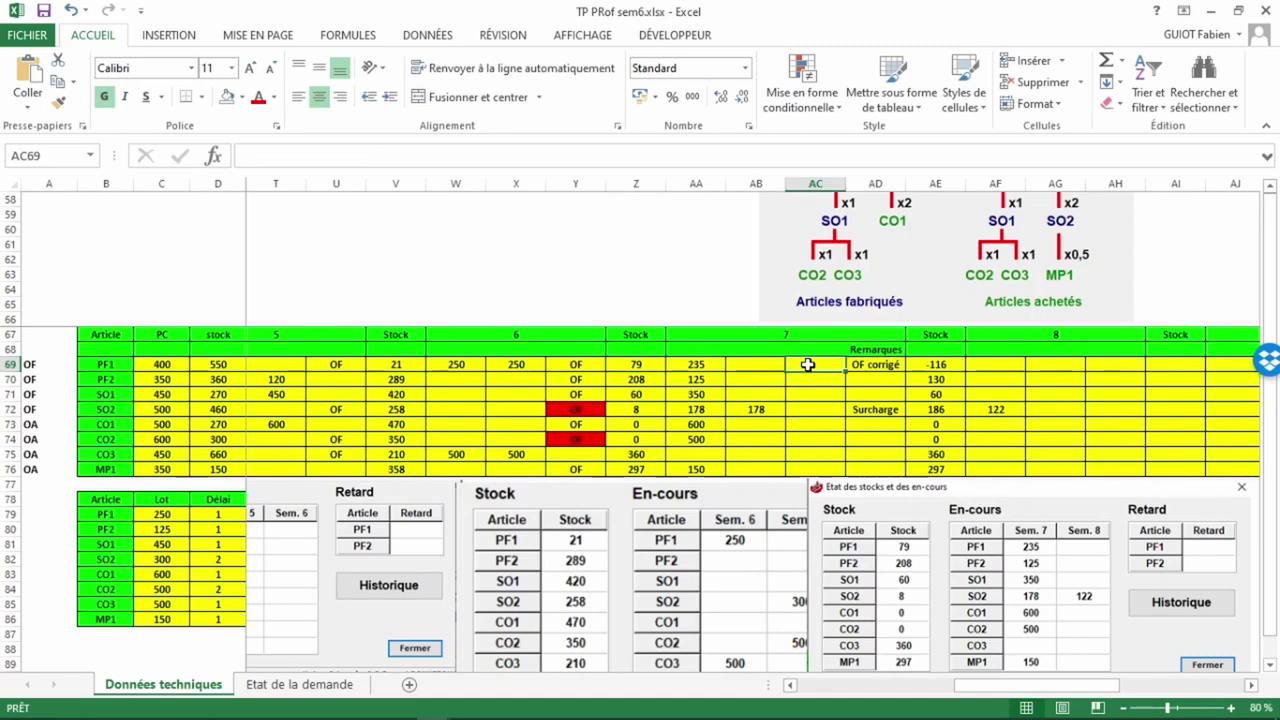
text(OF)
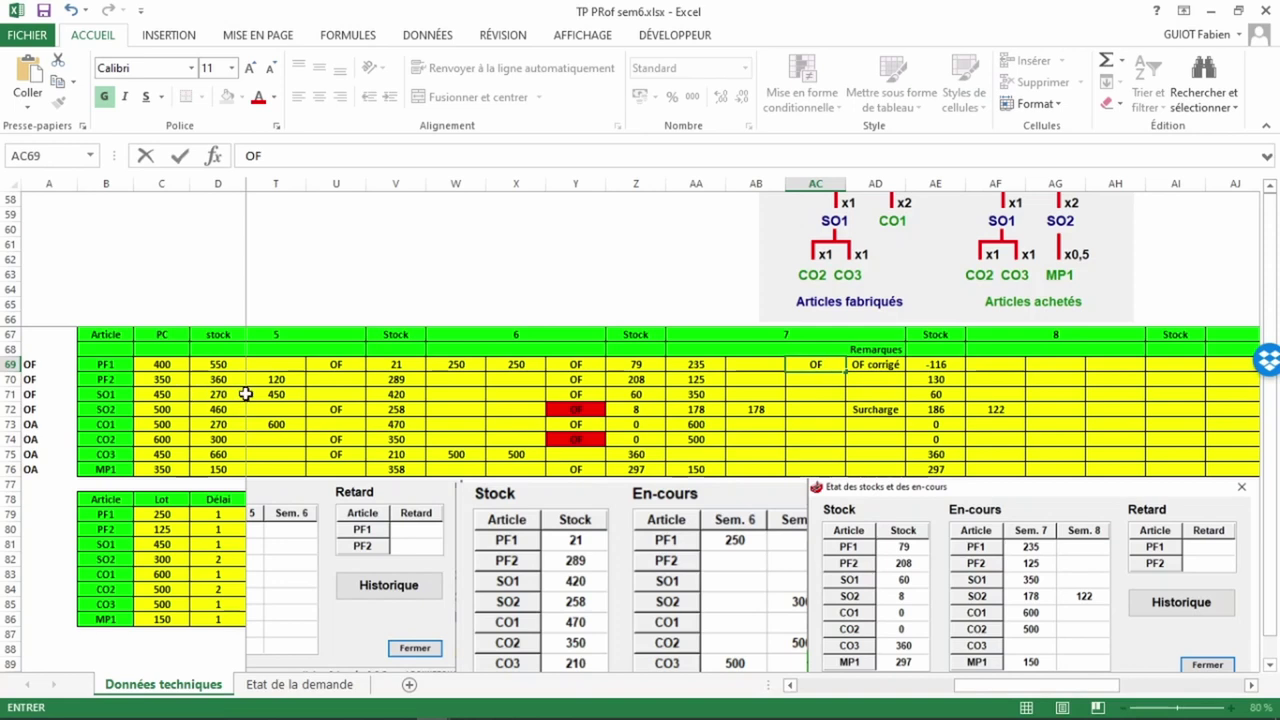
Step: Check SO1's stock formula in Z71 and PF2's launched quantity in AA70, and mark an OF for PF2 in AC70
click(655, 395)
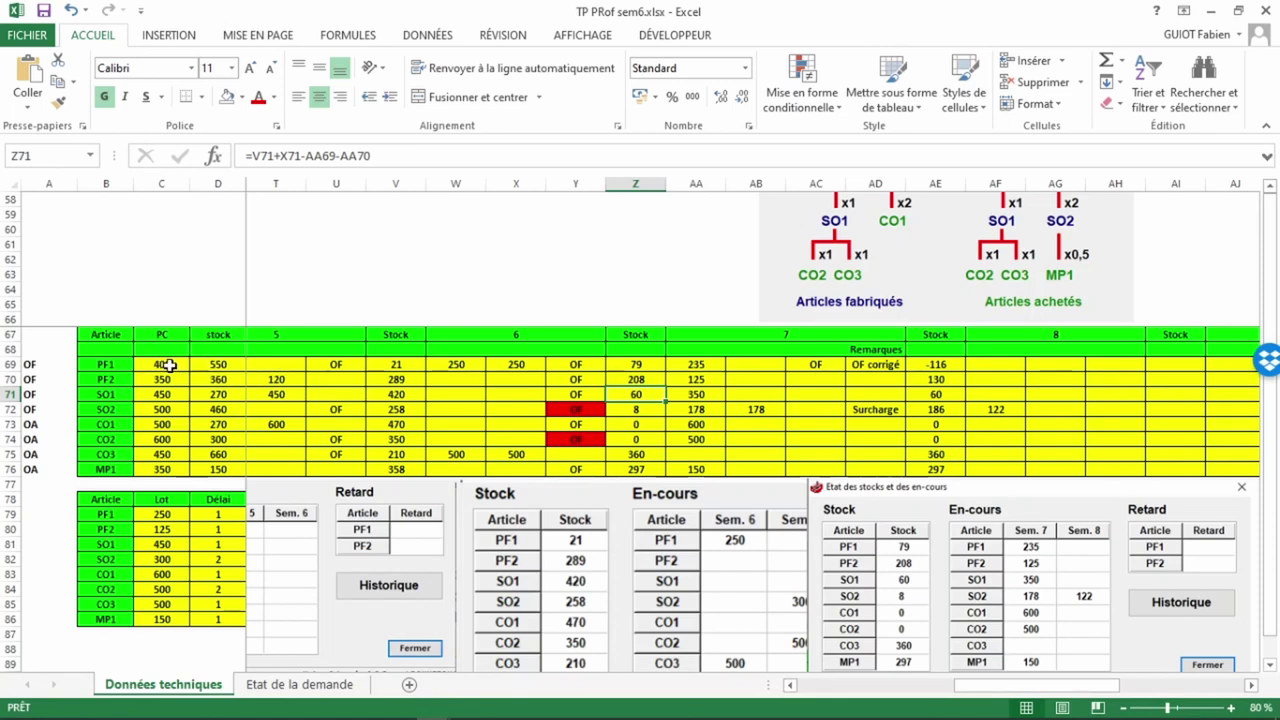
click(813, 380)
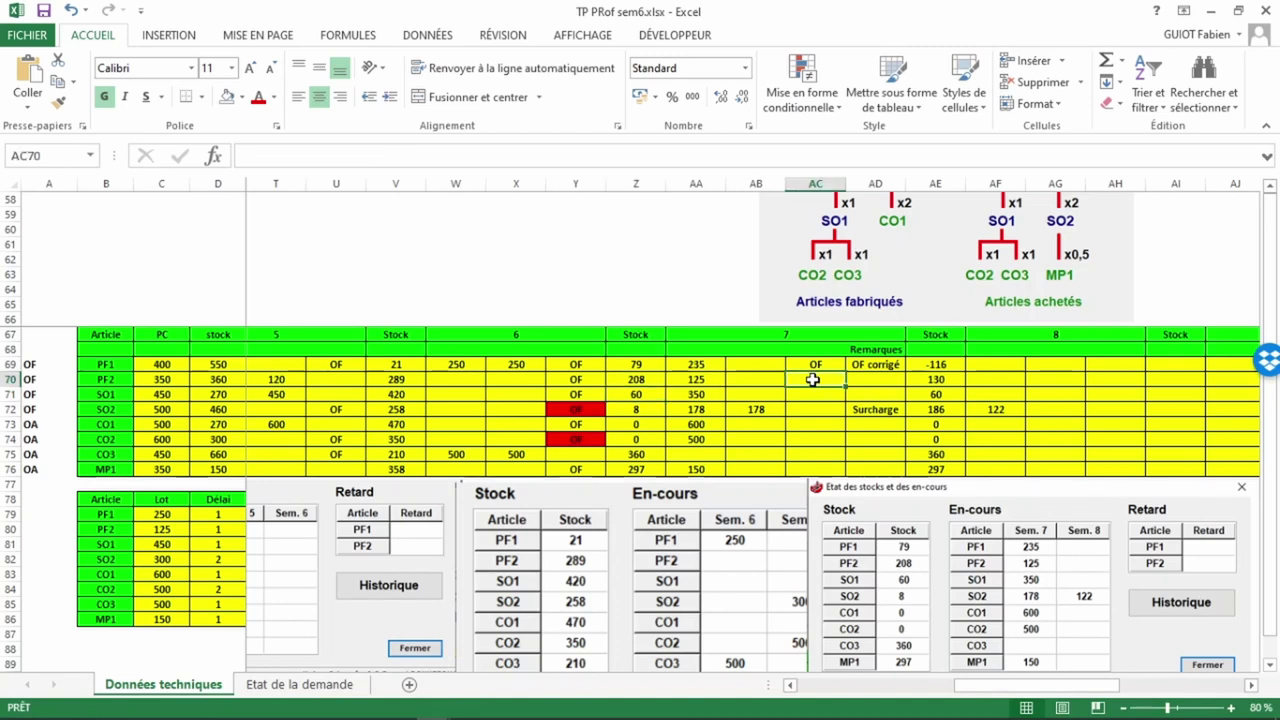
click(716, 380)
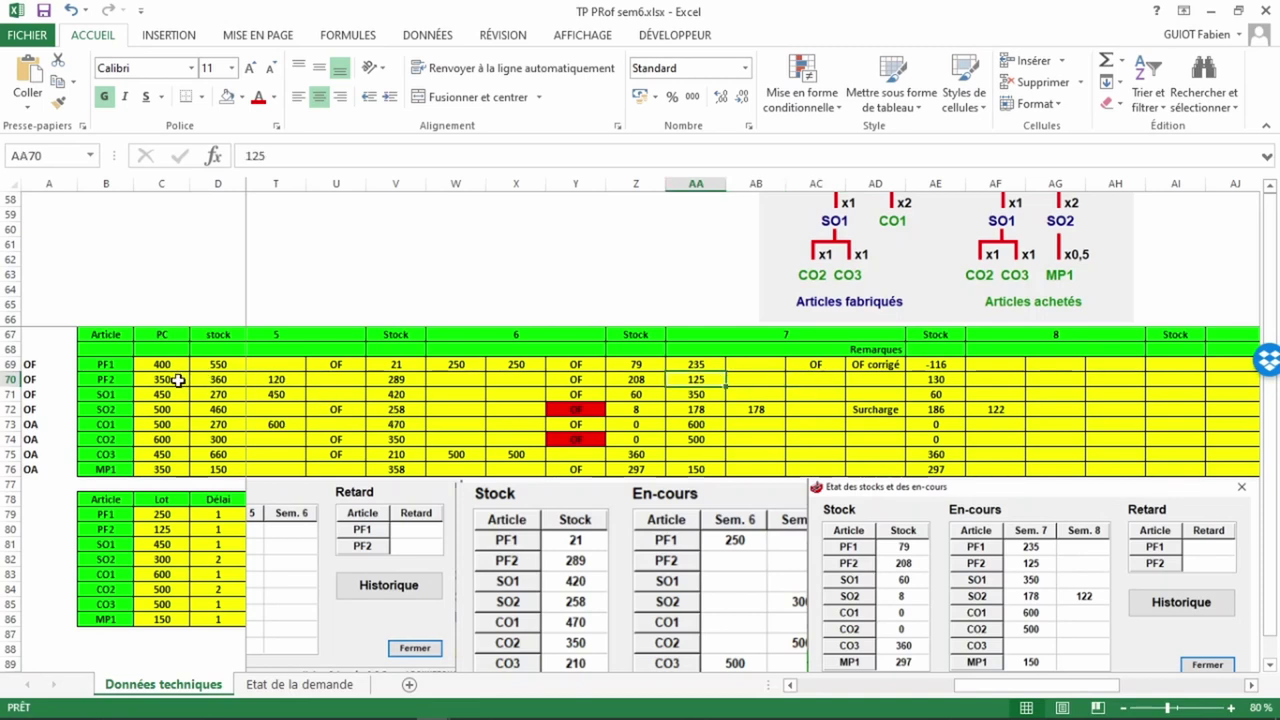
click(819, 384)
text(OF)
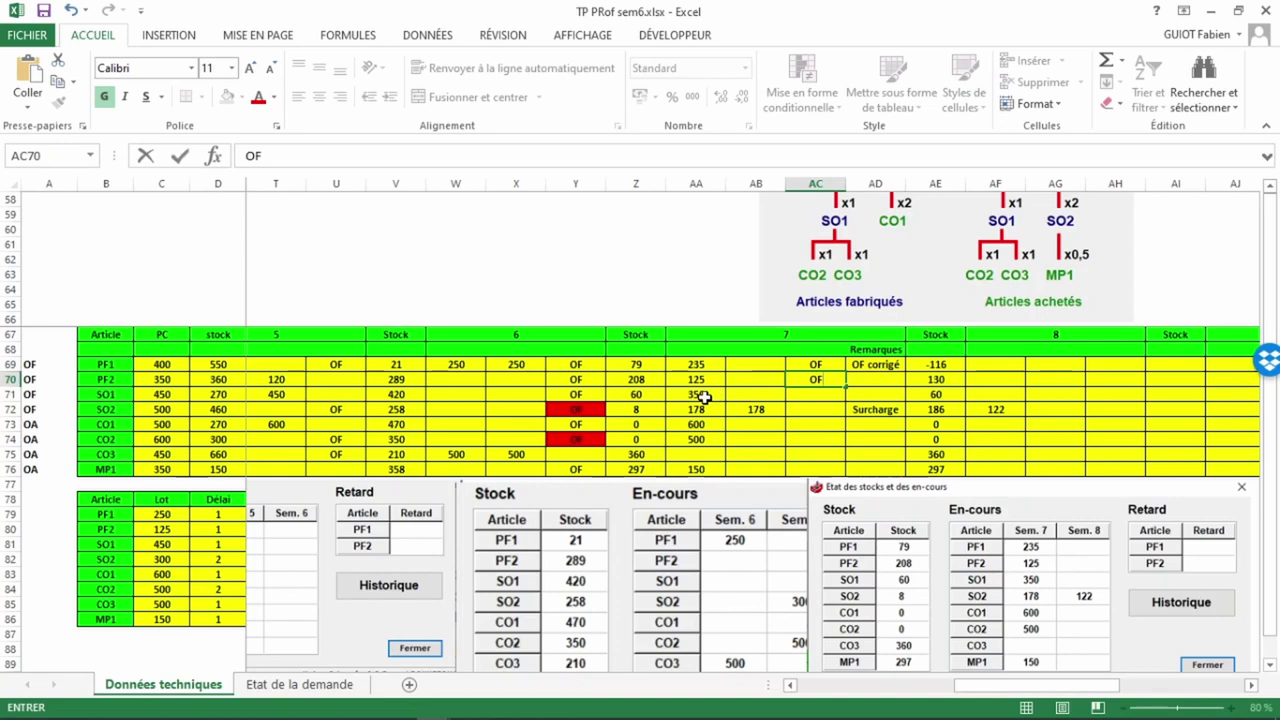
Step: Mark an OF for SO1 in AC71 and for SO2 in AC72 of the week 7 block
click(806, 393)
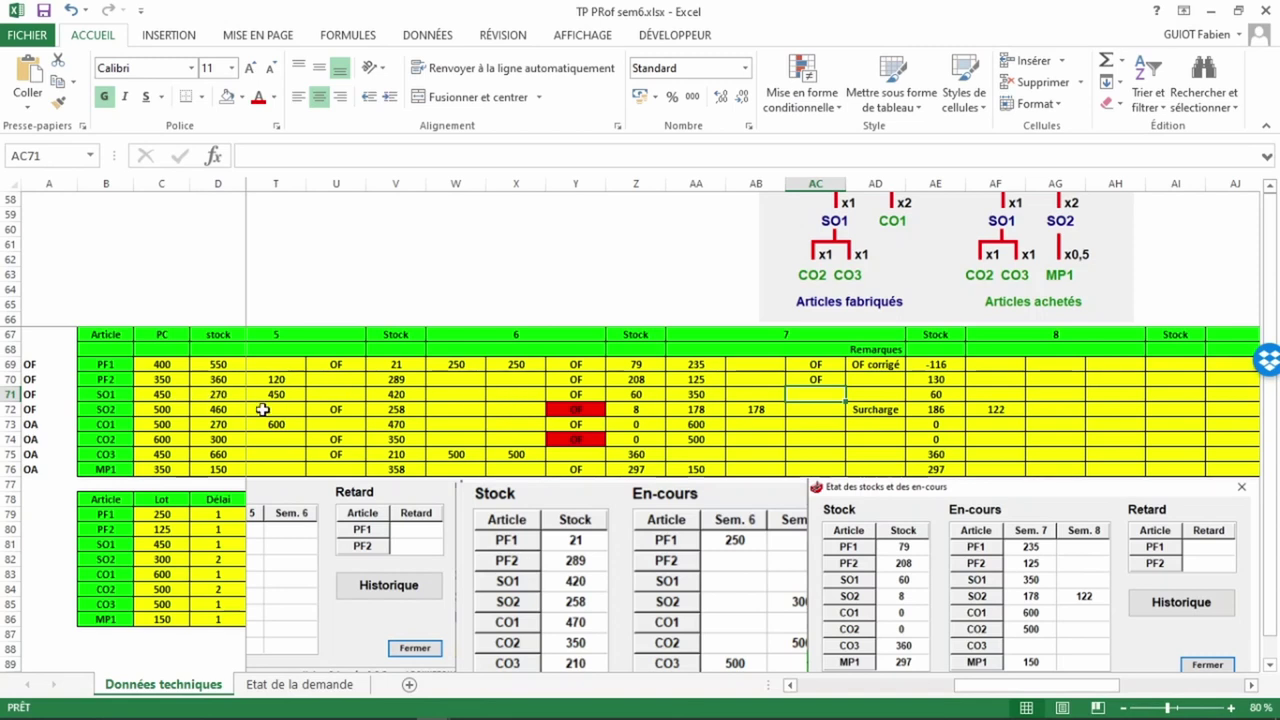
text(OF)
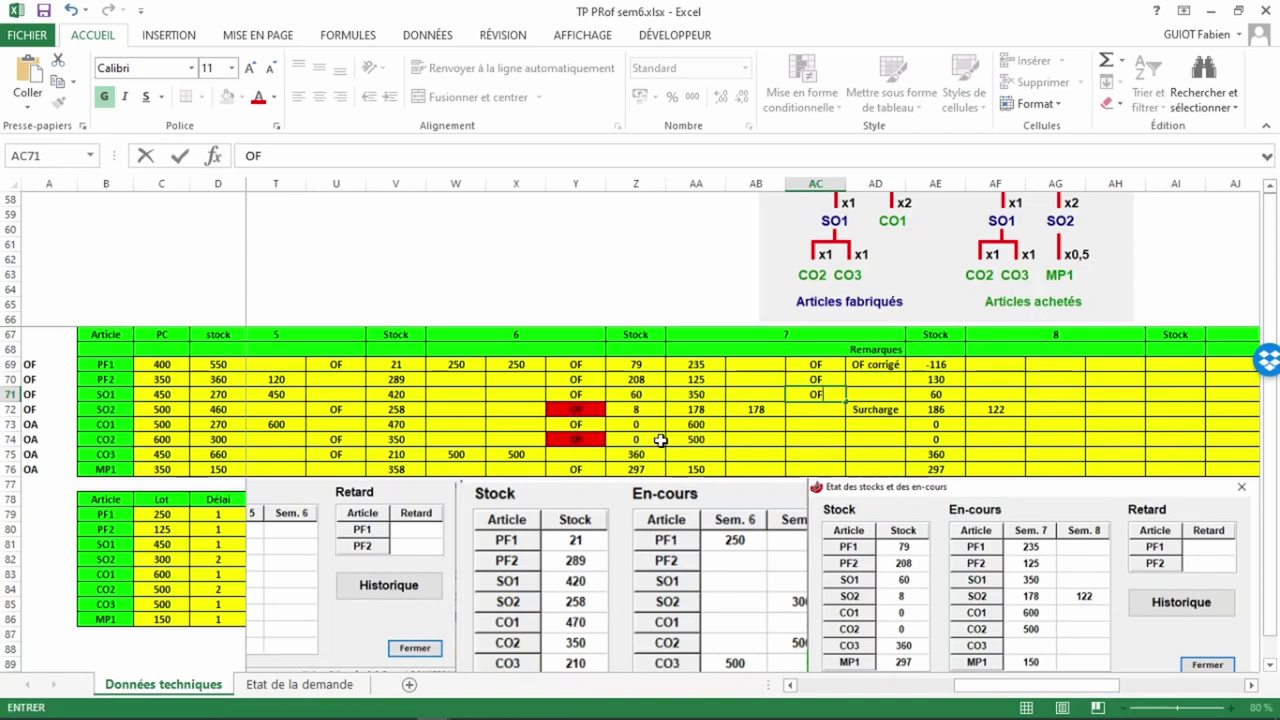
click(806, 407)
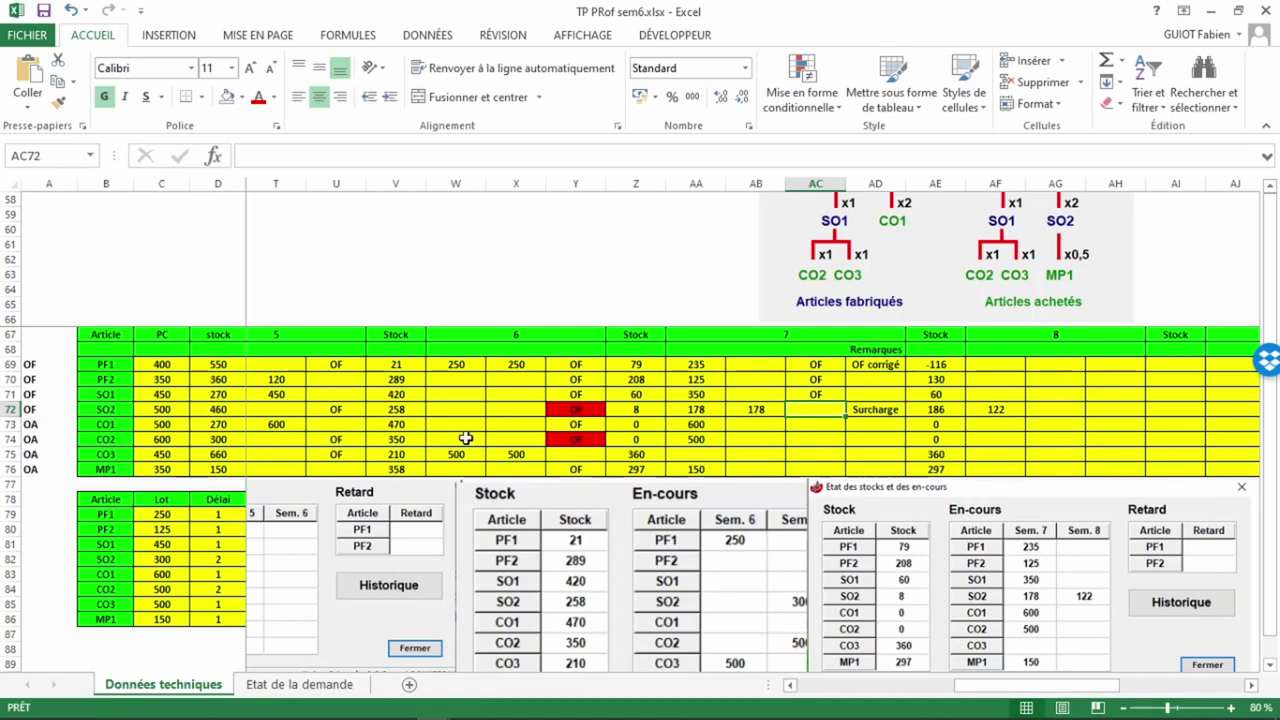
text(OF)
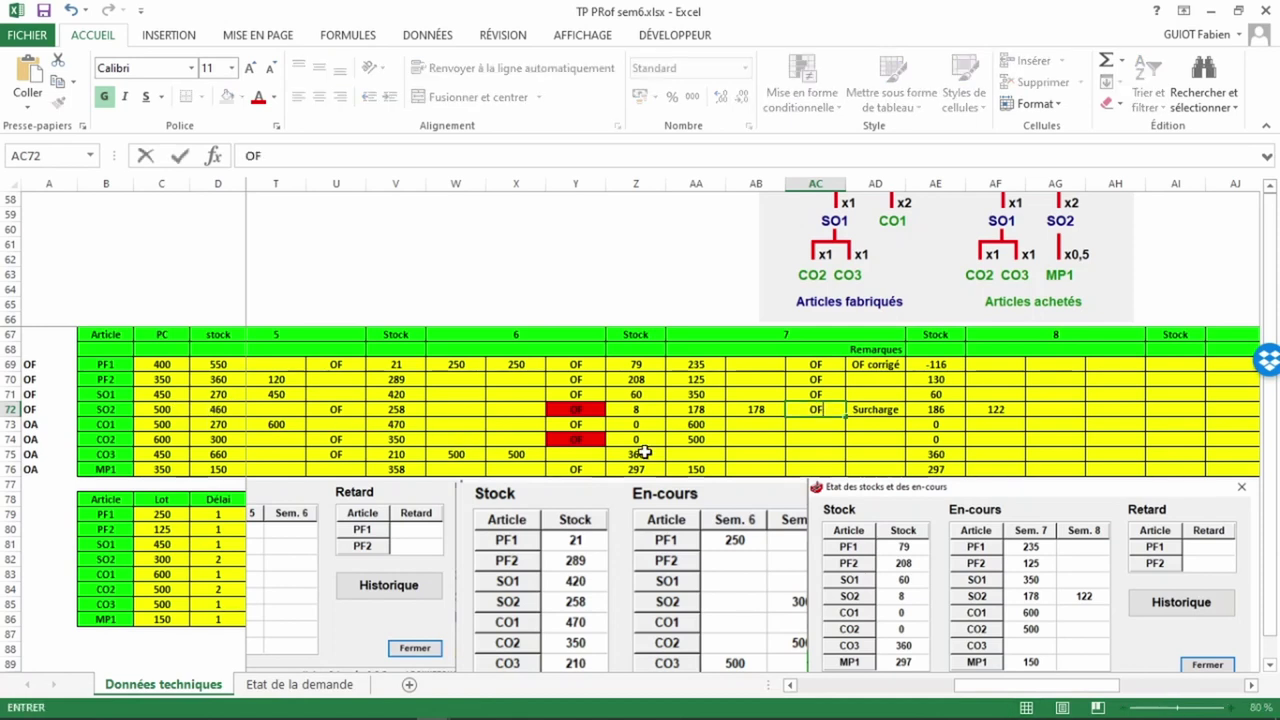
Step: Leave CO1 without an order and enter OF for CO2 in AC74 and for CO3 in AC75
click(812, 430)
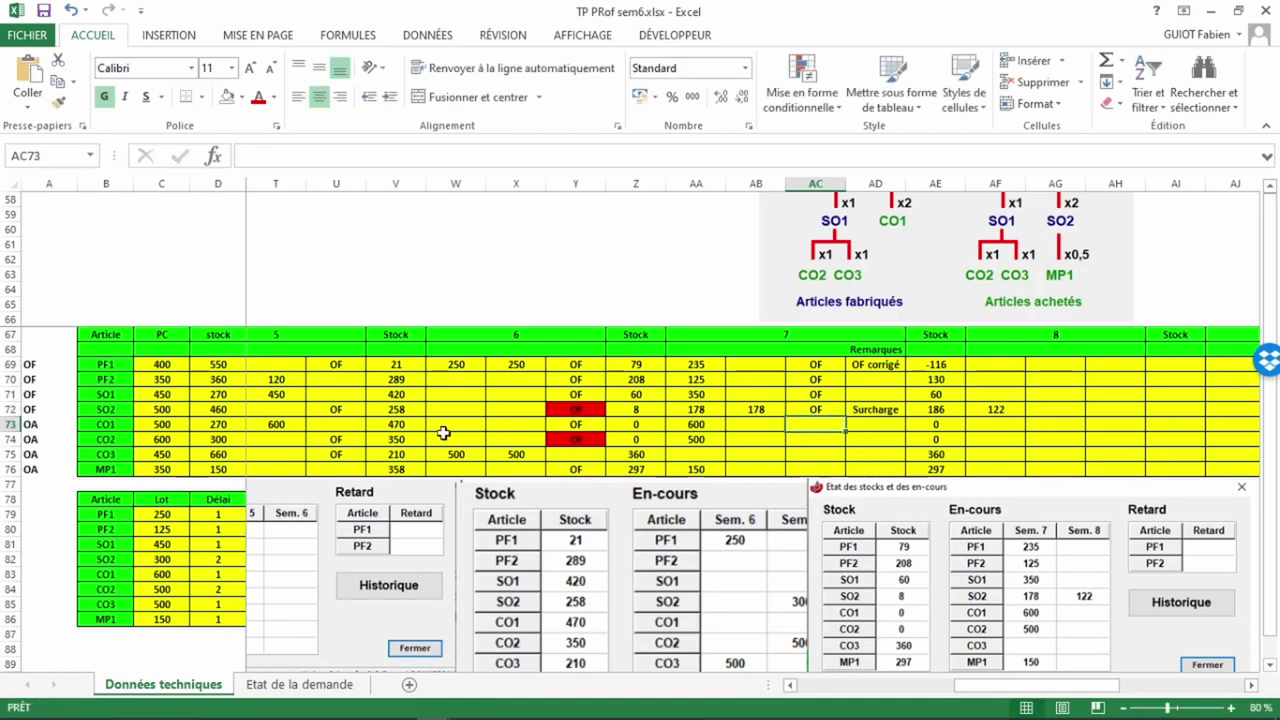
click(816, 440)
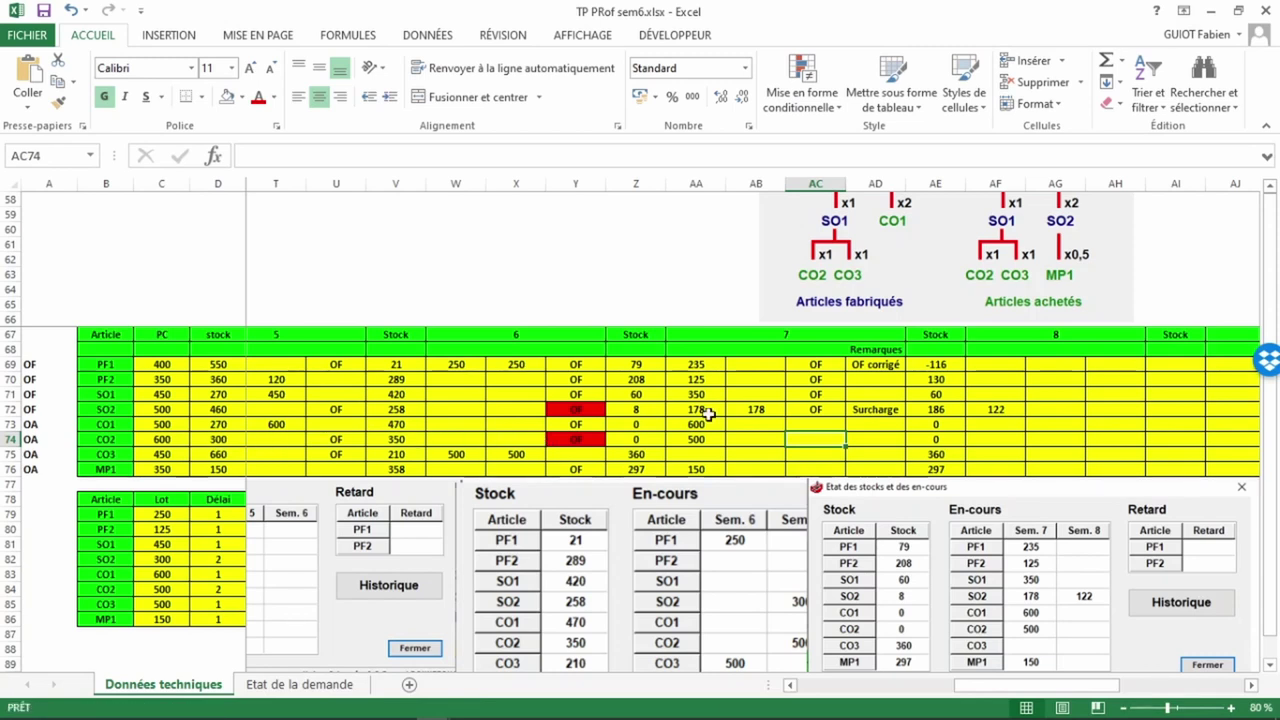
text(OF)
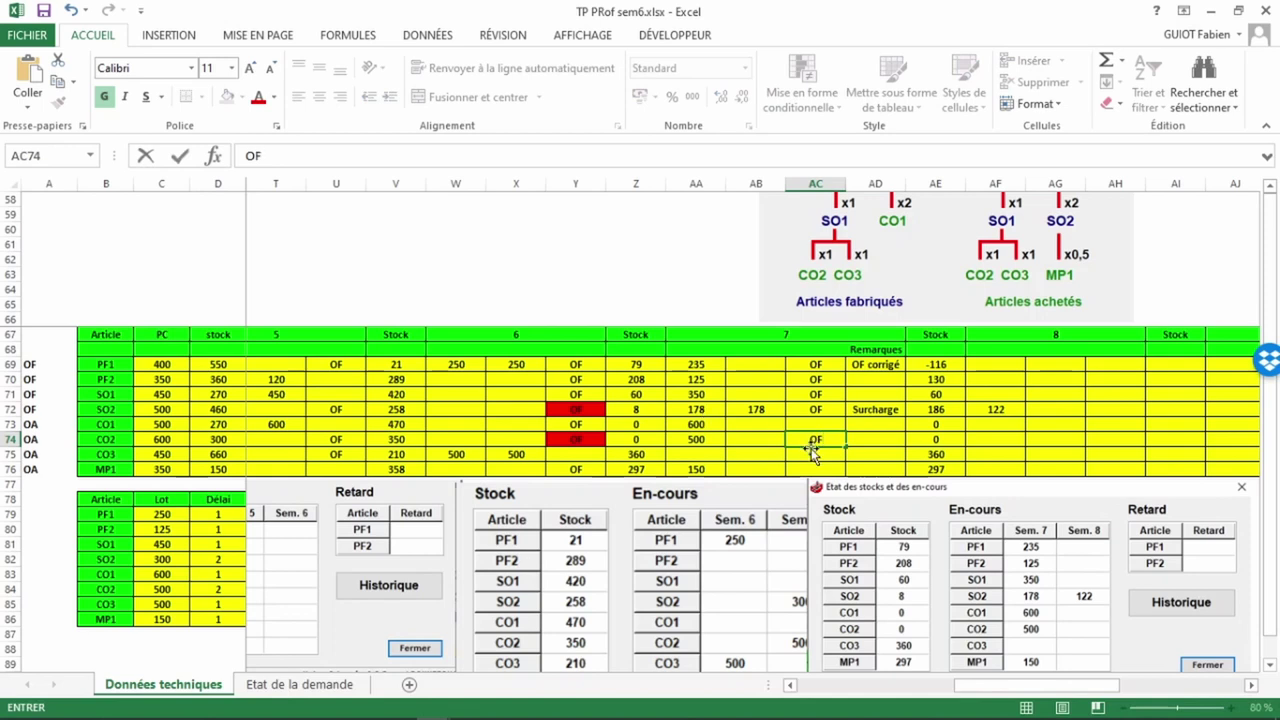
key(Return)
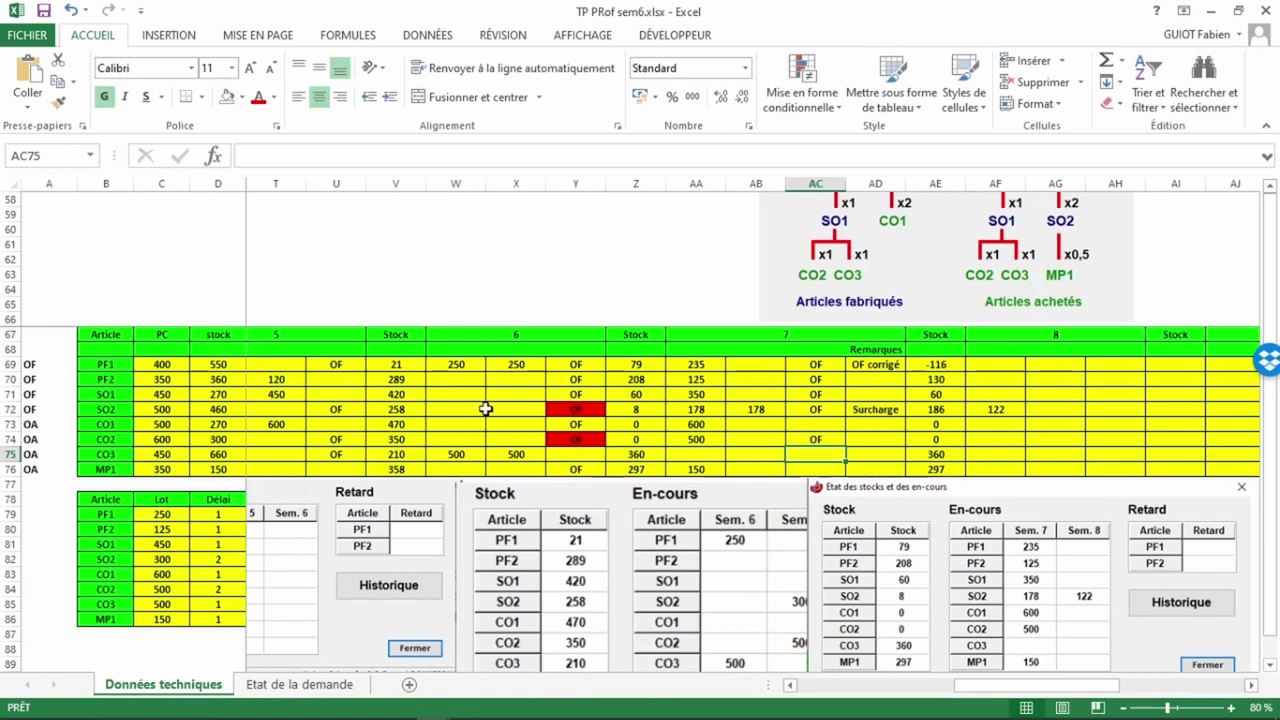
text(OF)
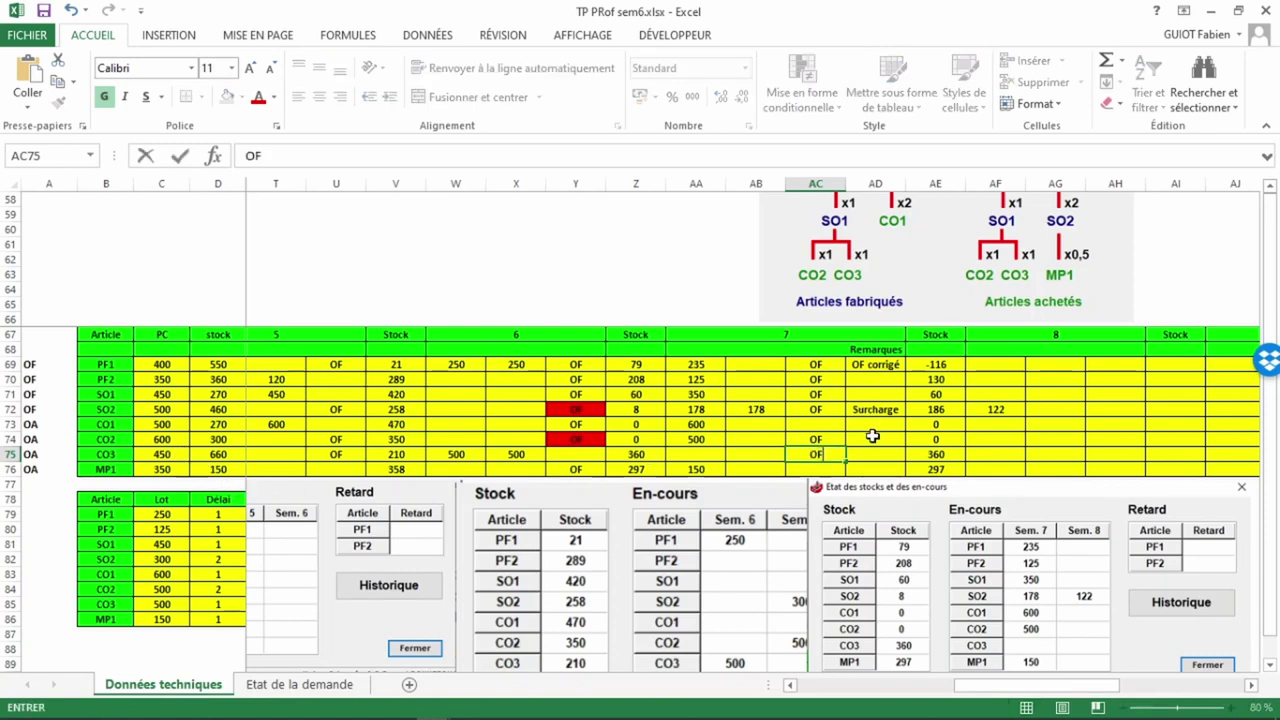
click(819, 474)
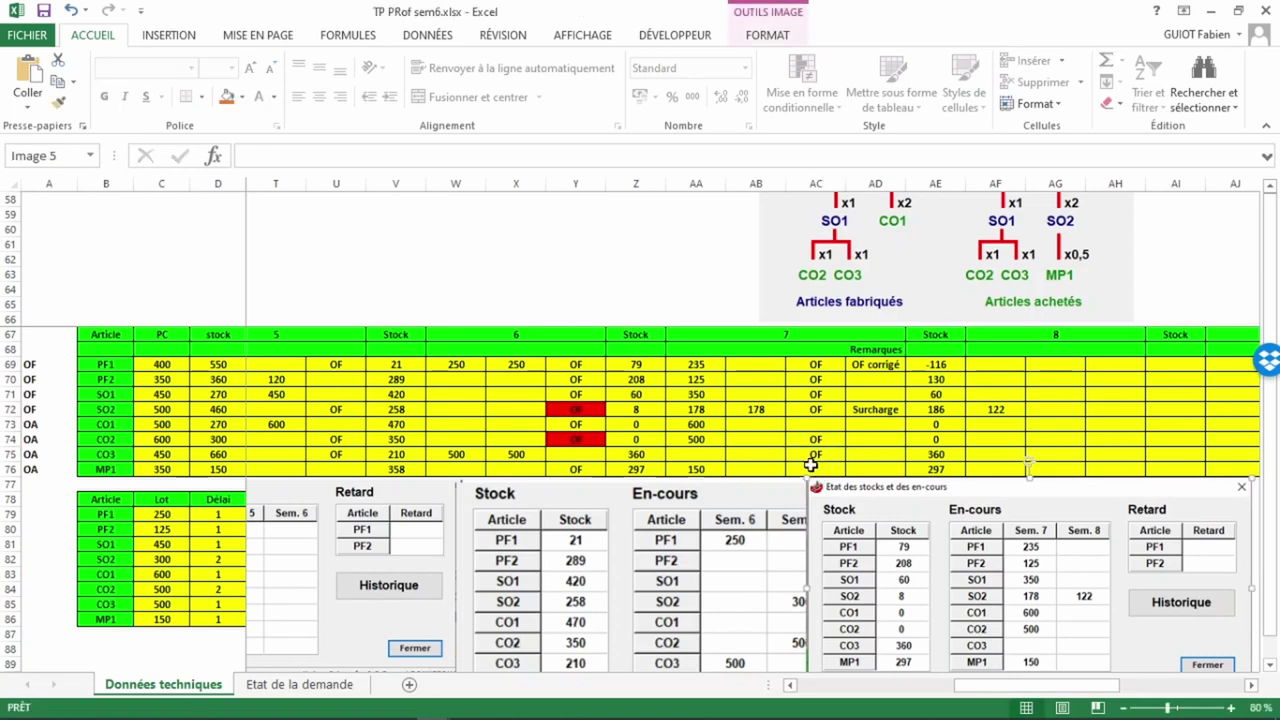
click(803, 469)
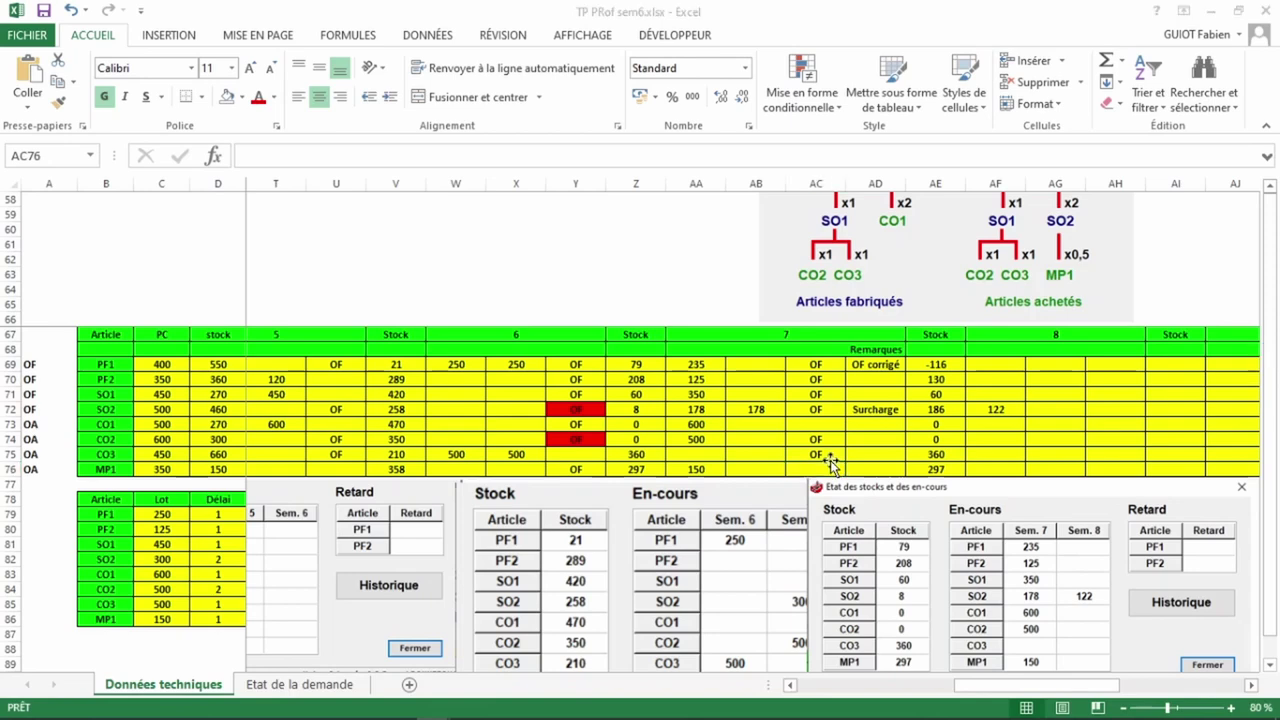
Step: Compare the week 7 orders in the planning table with Usine Odyssée's order management and open the production launch for PF1
key(alt+Tab)
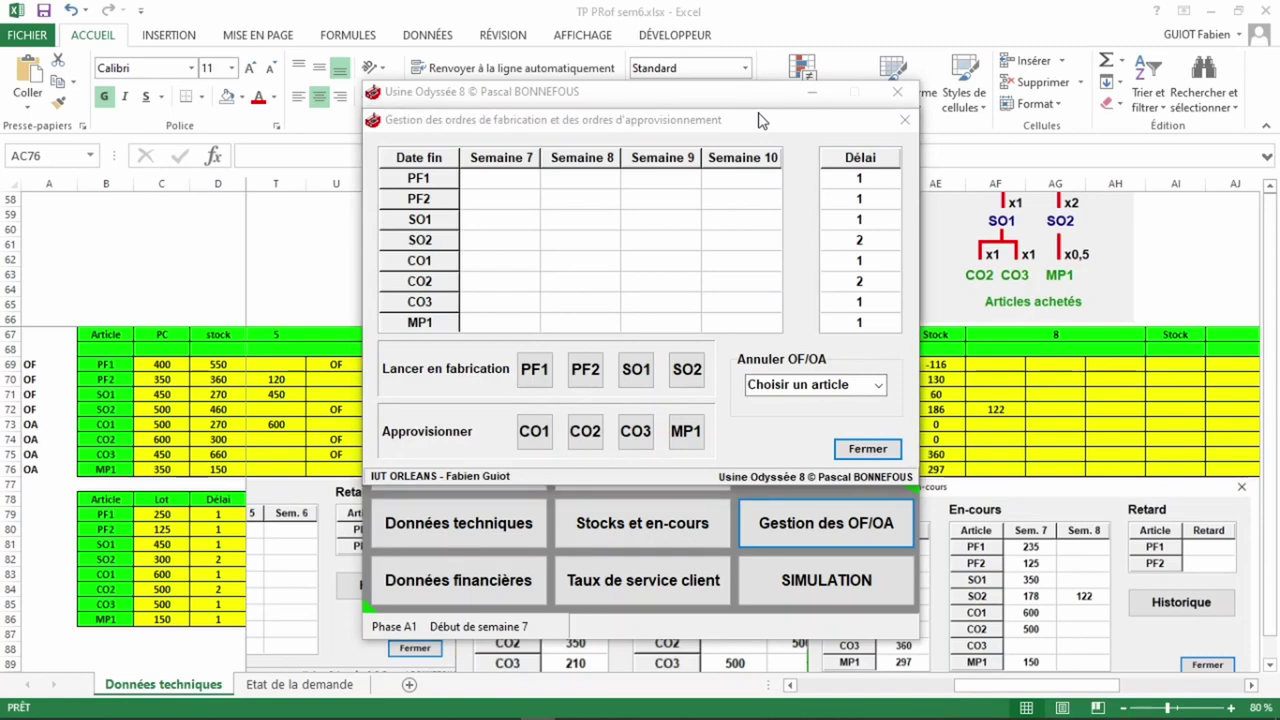
key(alt+Tab)
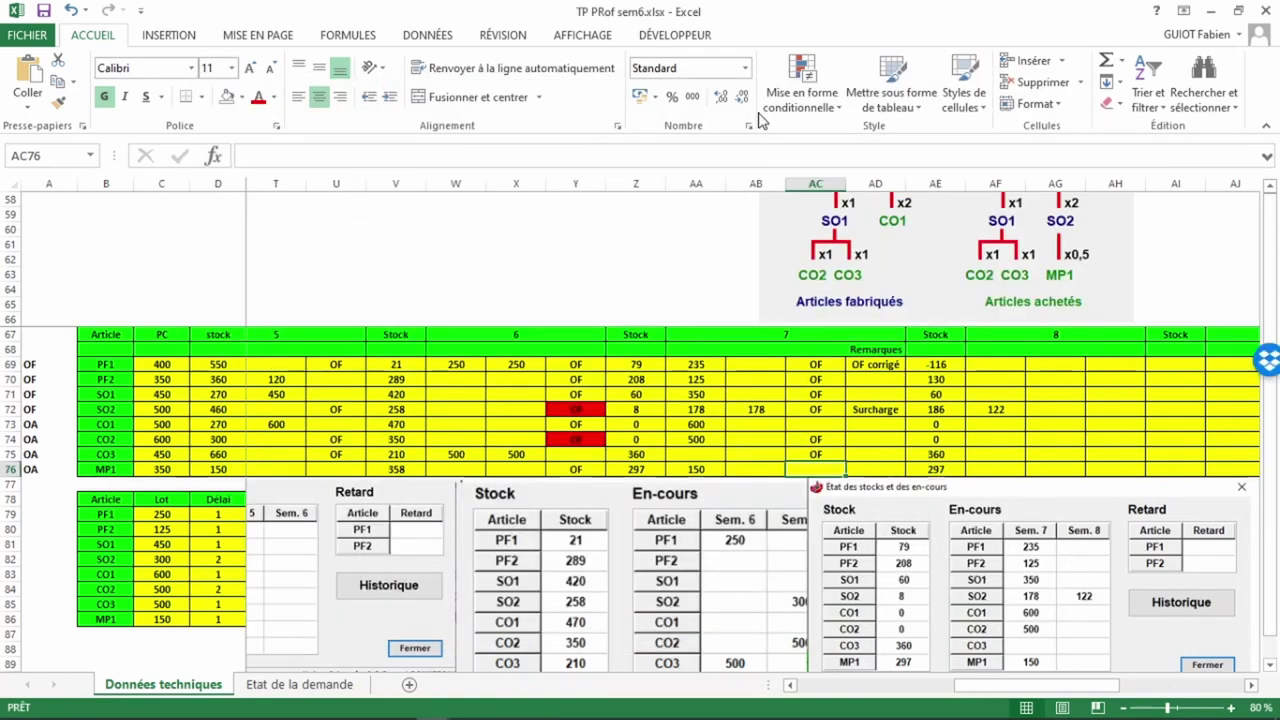
scroll(680, 337, left, 3)
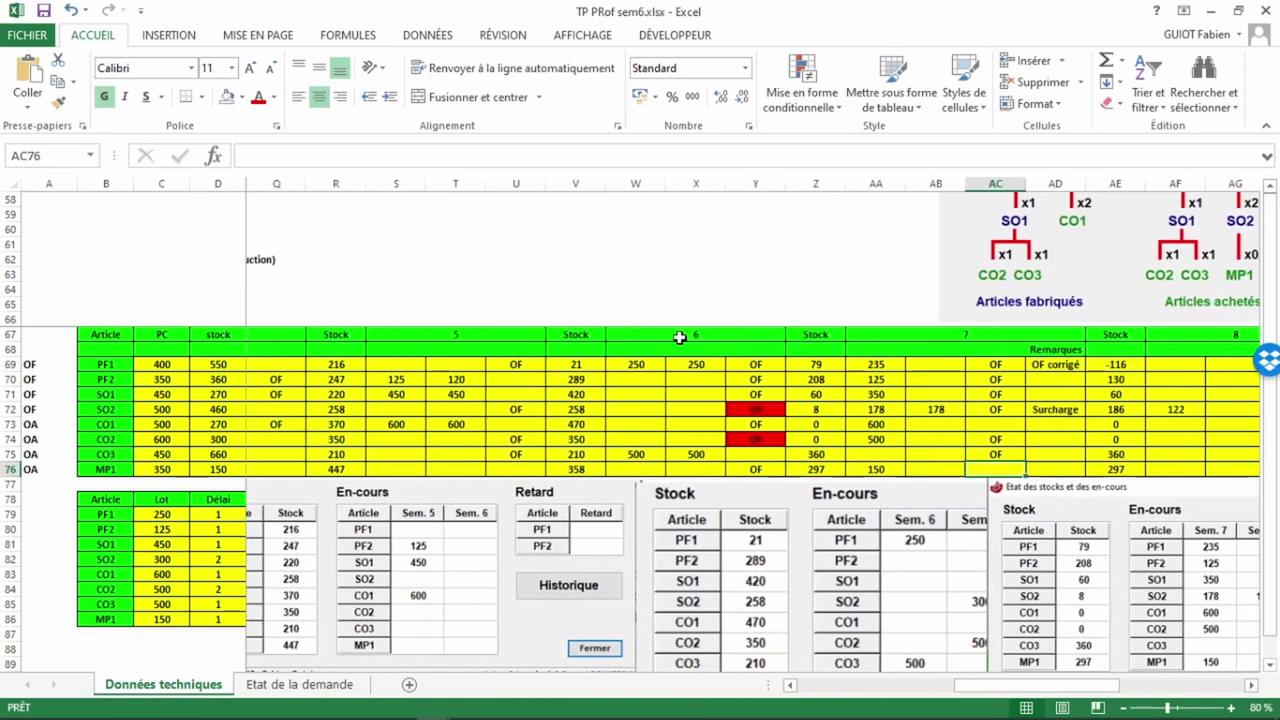
key(alt+Tab)
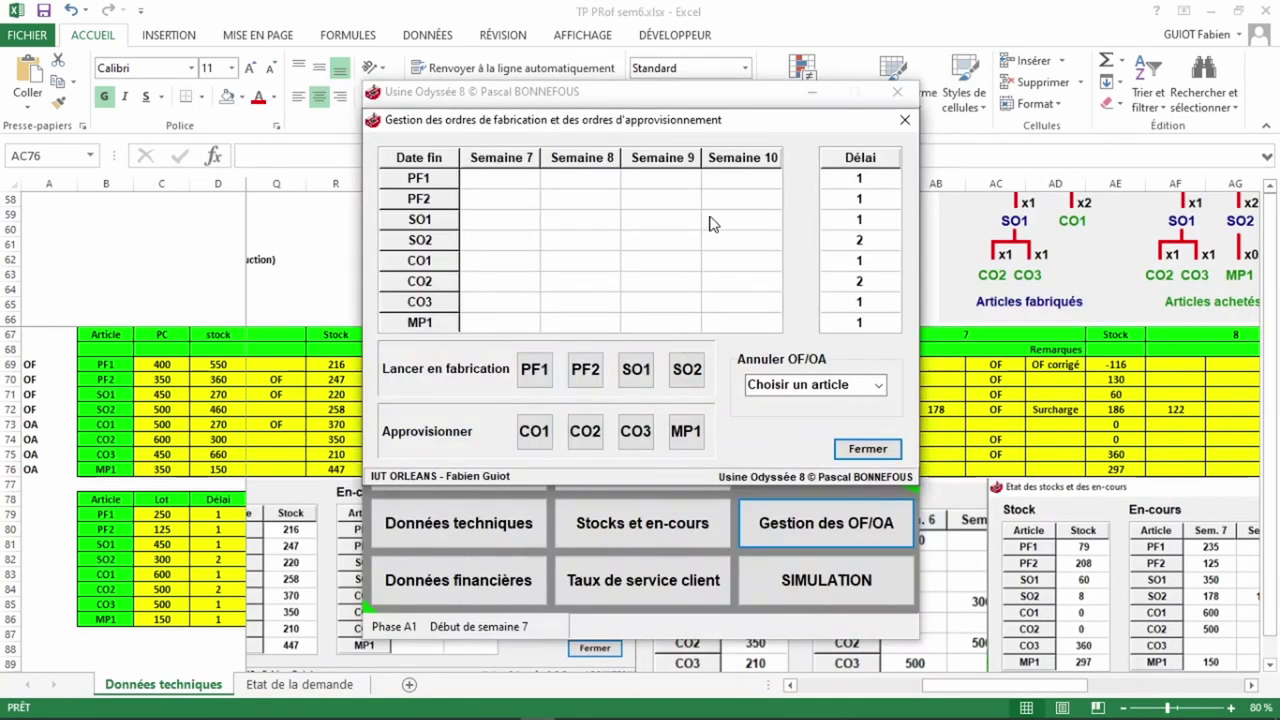
click(533, 370)
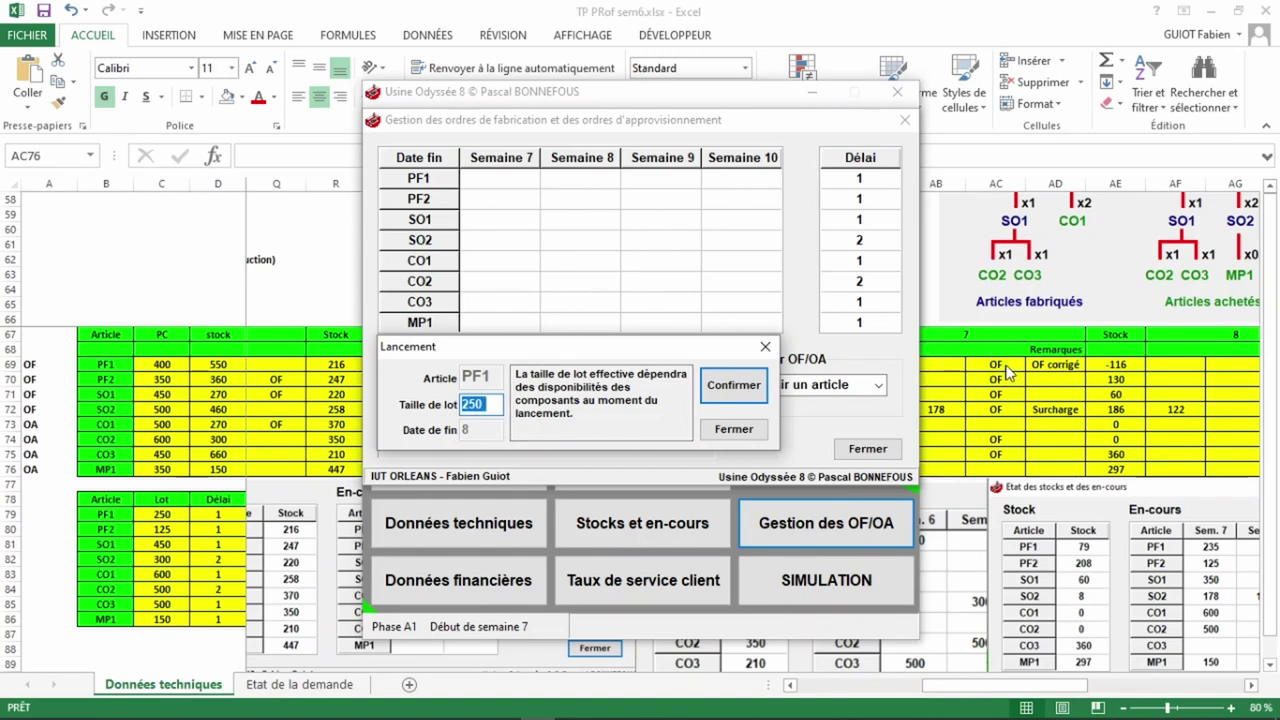
Step: Return to Excel and enter the week 8 lots of 250 for PF1, 125 for PF2 and 450 for SO1 in AF69:AF71
click(1174, 364)
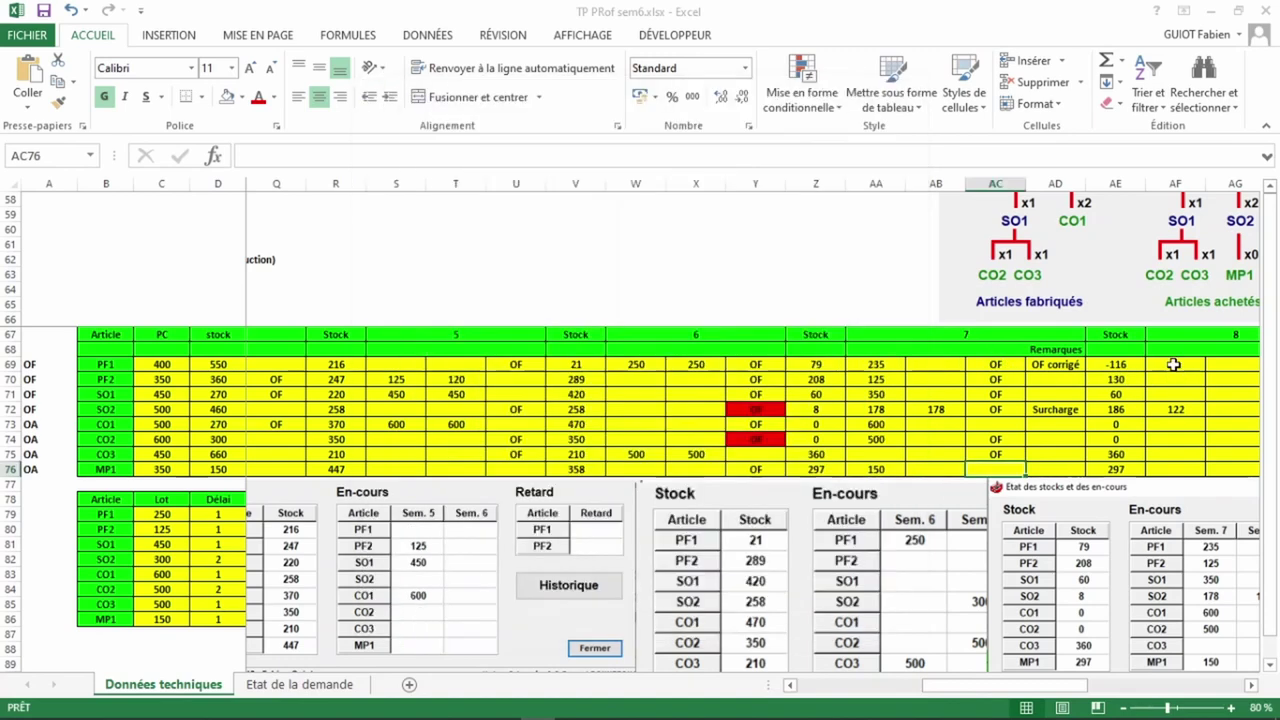
click(1174, 364)
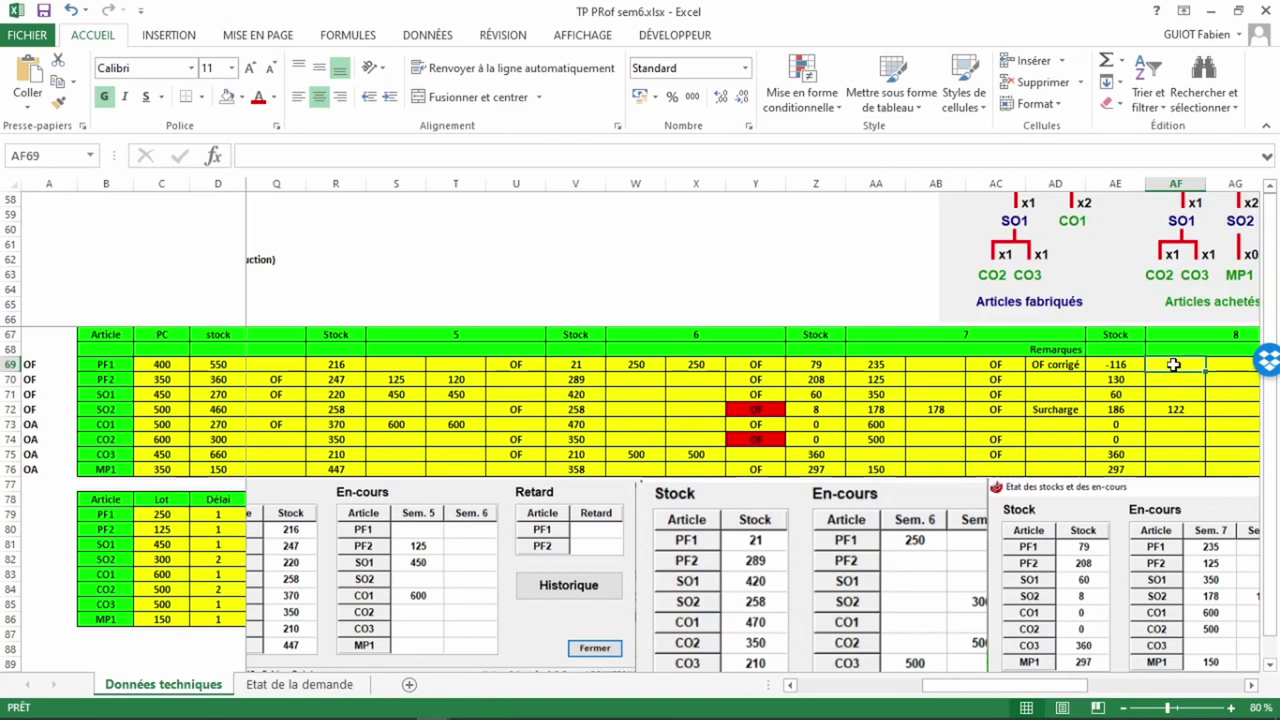
text(250)
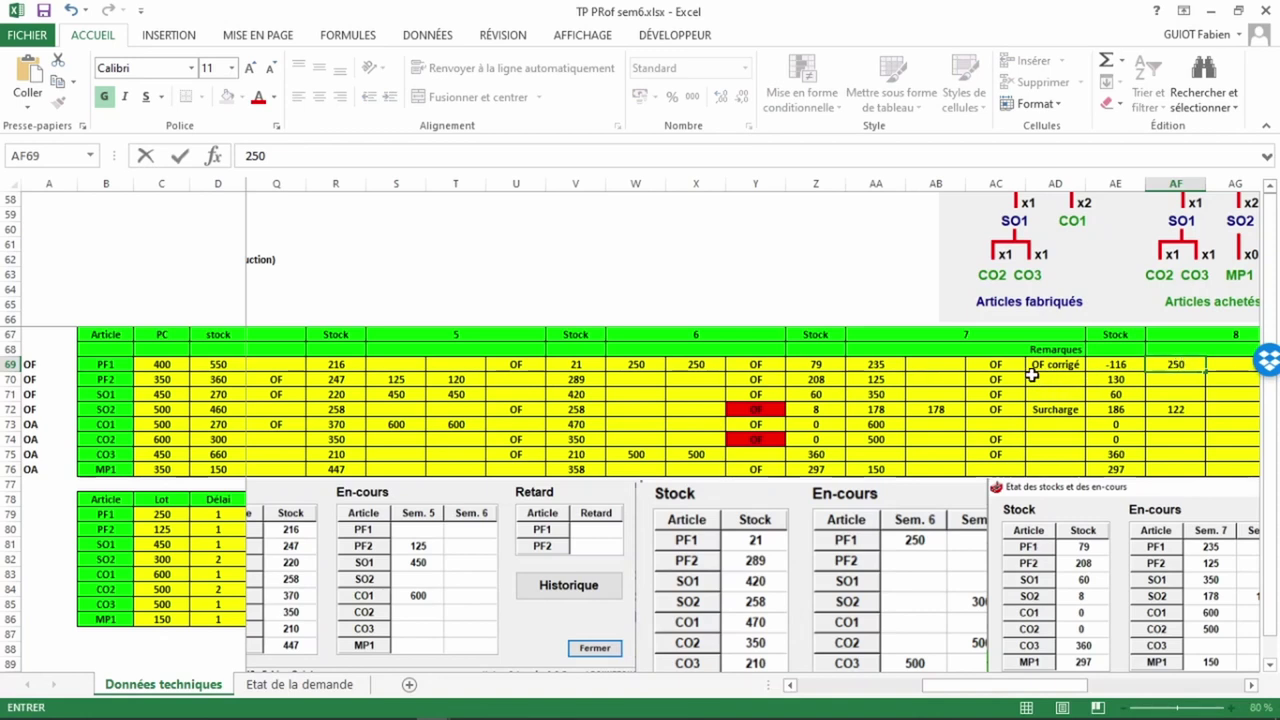
click(1167, 380)
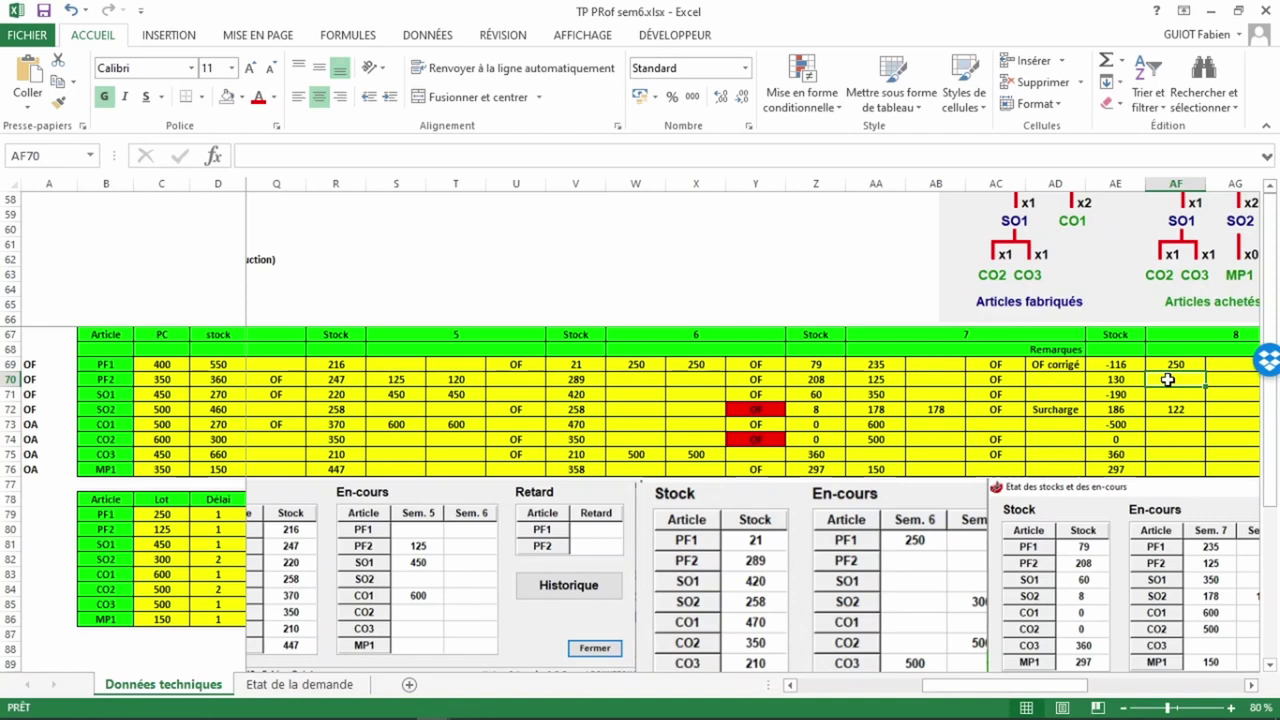
text(125)
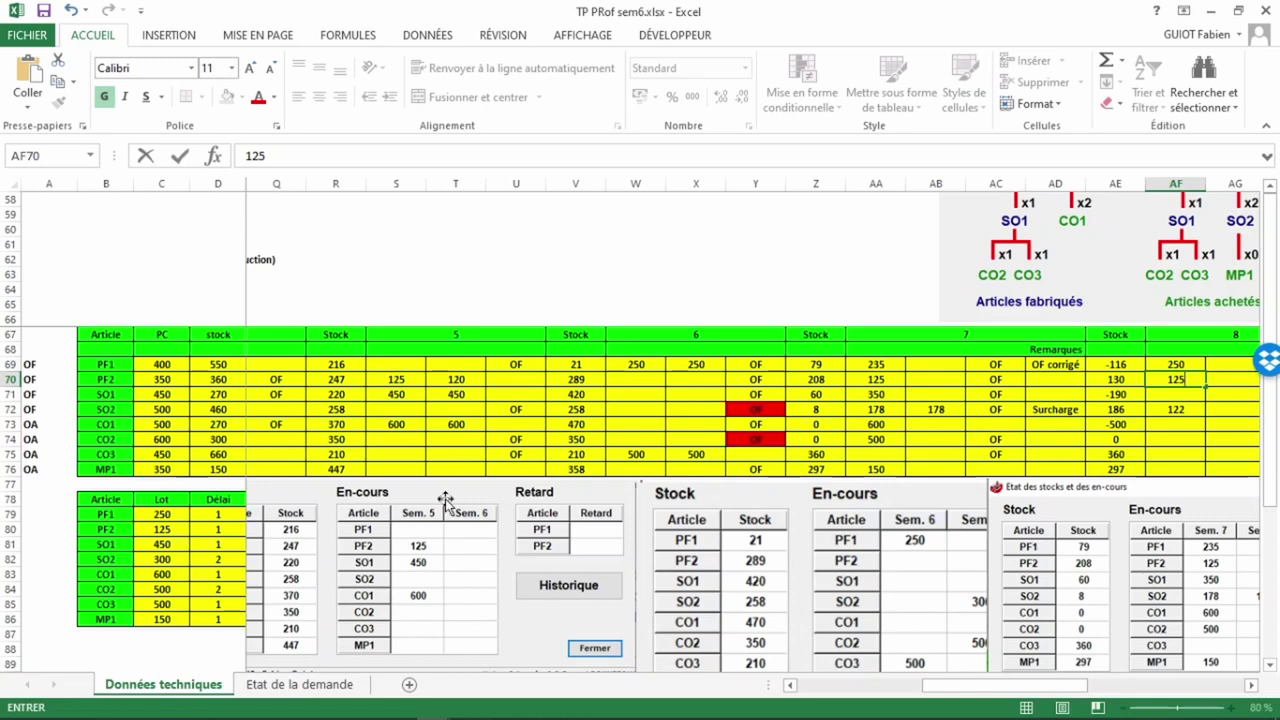
click(1193, 397)
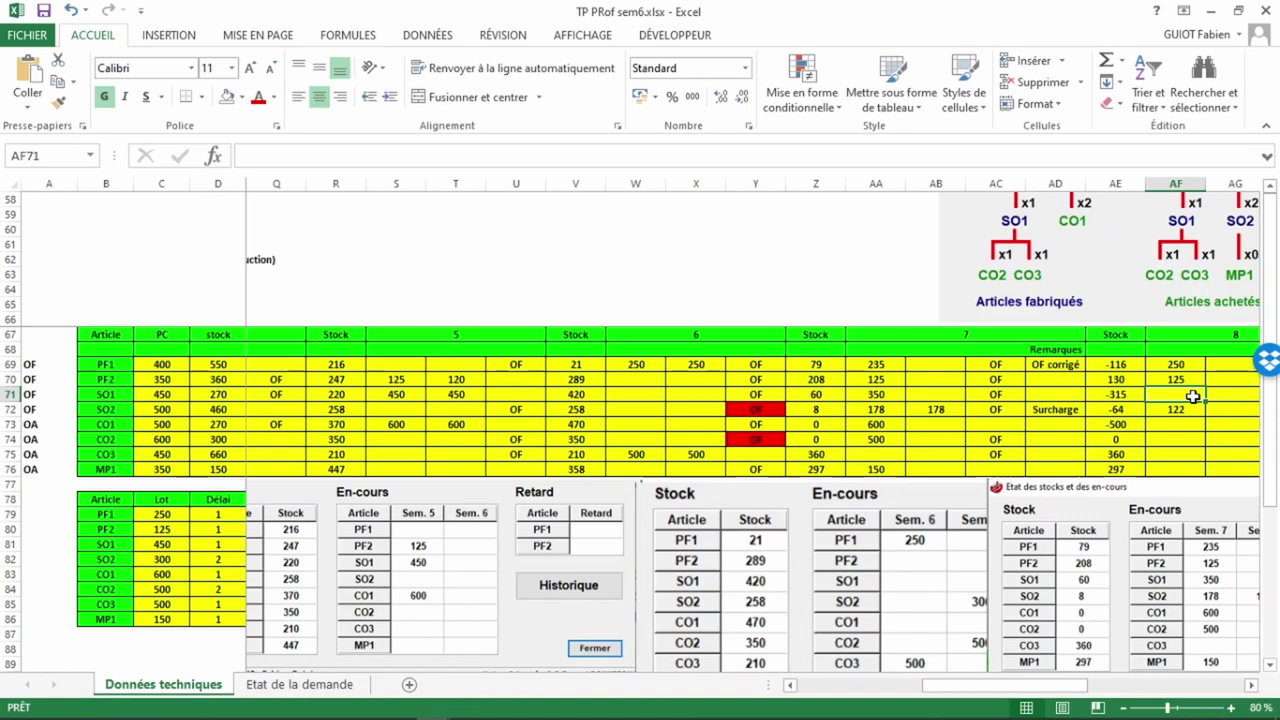
text(450)
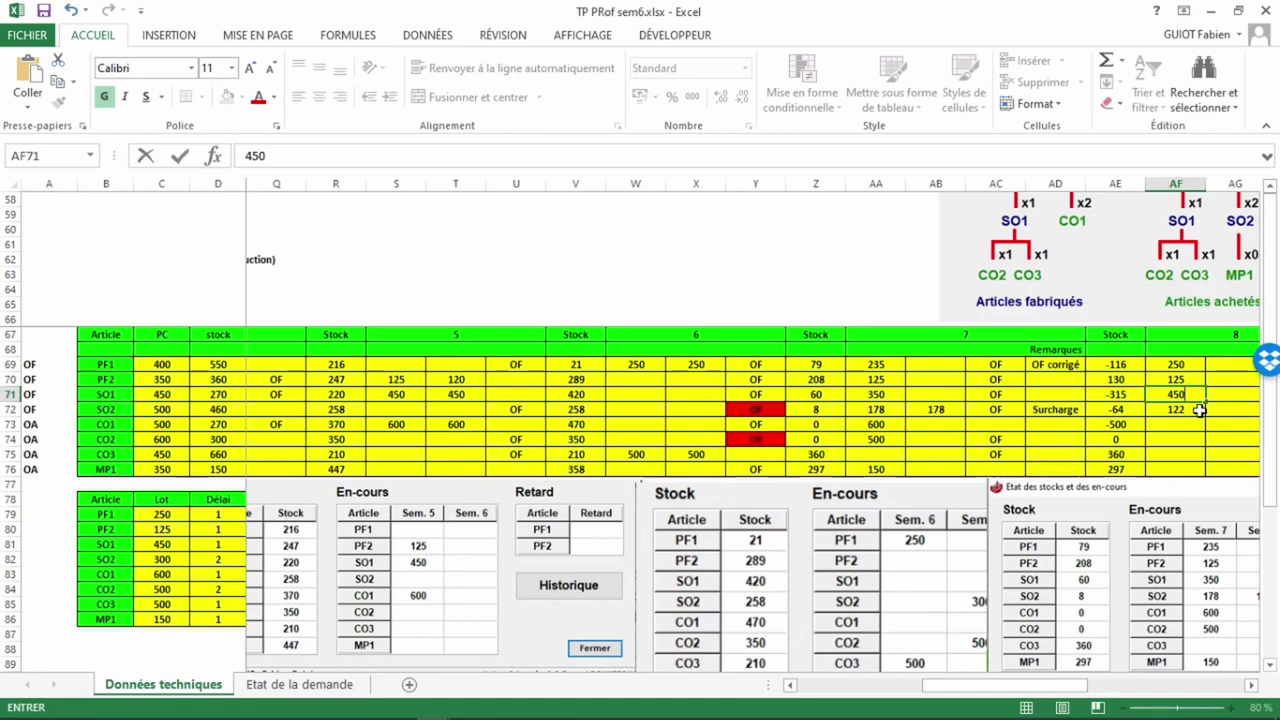
key(Return)
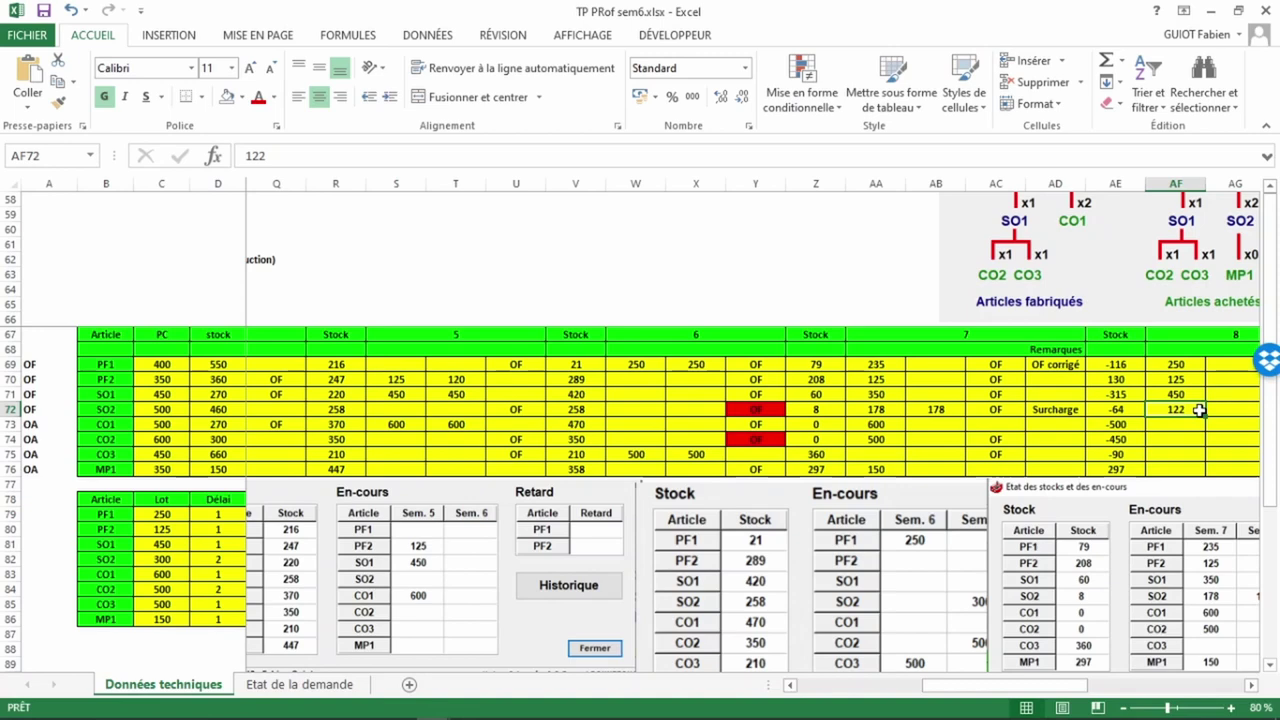
Step: Enter SO2's lot of 300 in week 9, cell AJ72
key(Right)
key(Right)
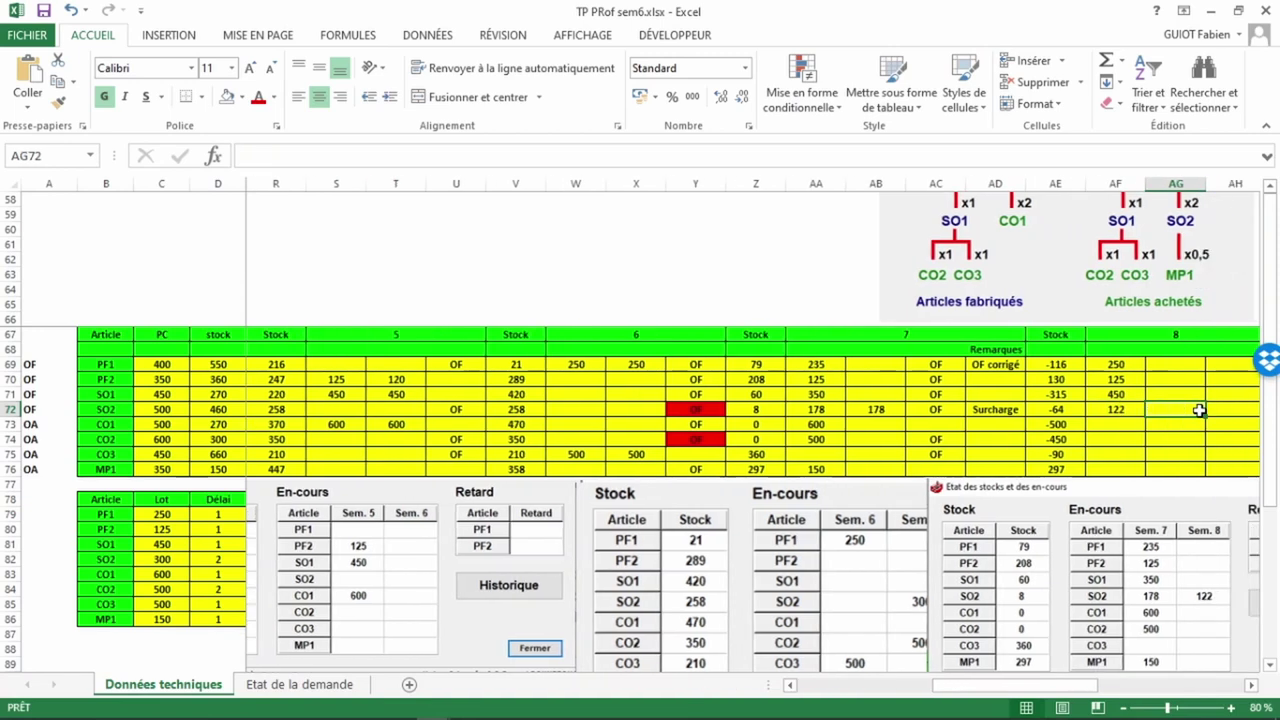
key(Right)
key(Right)
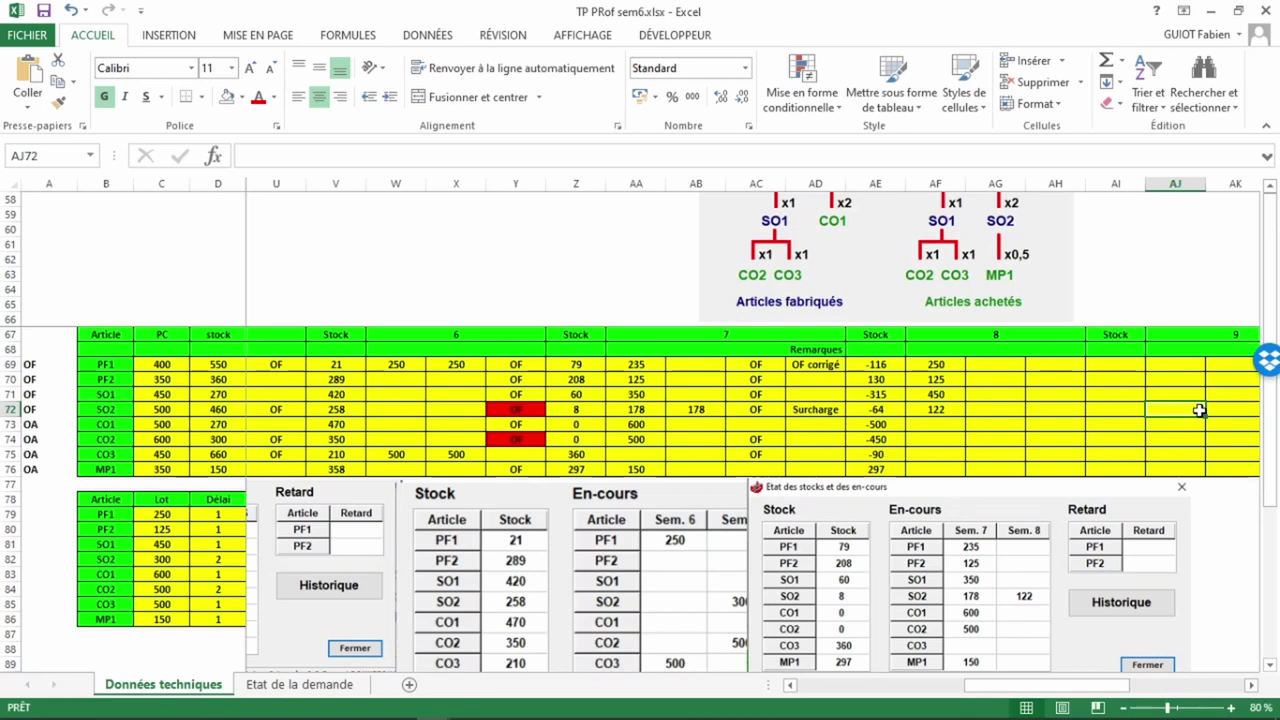
text(300)
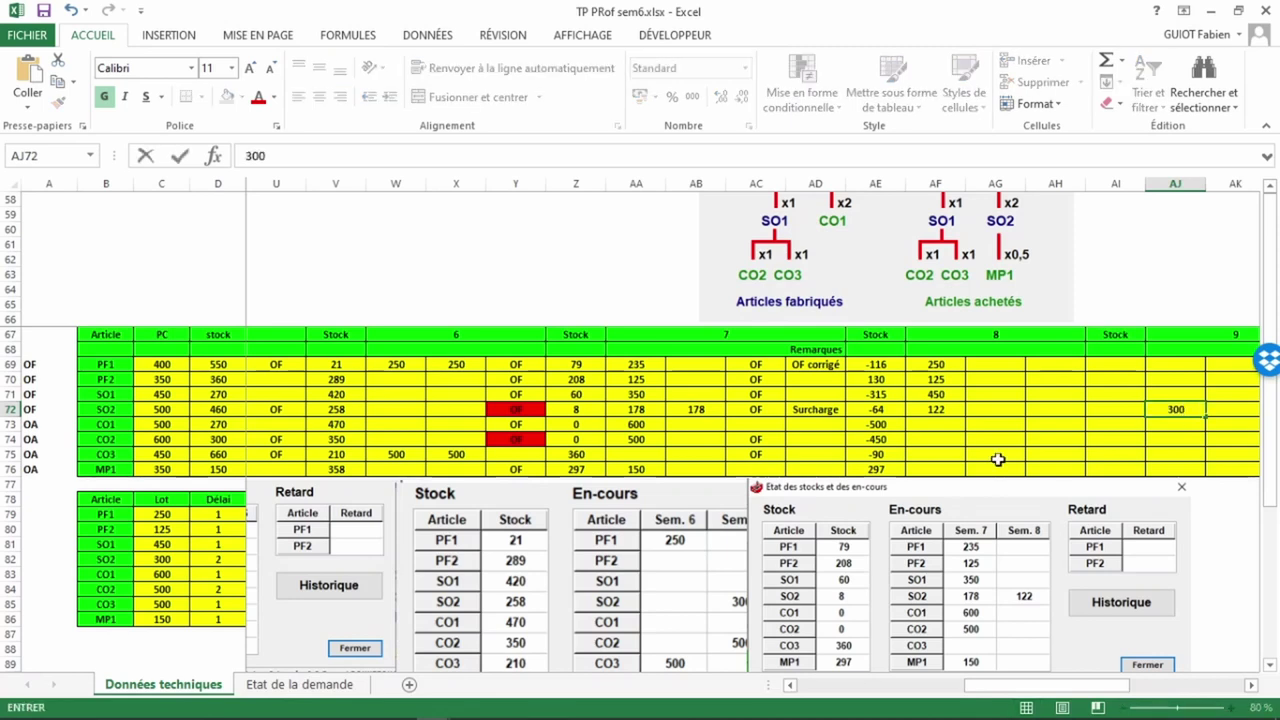
Step: Enter CO2's lot of 500 in week 9, cell AJ74, leaving CO1 without a lot
click(940, 440)
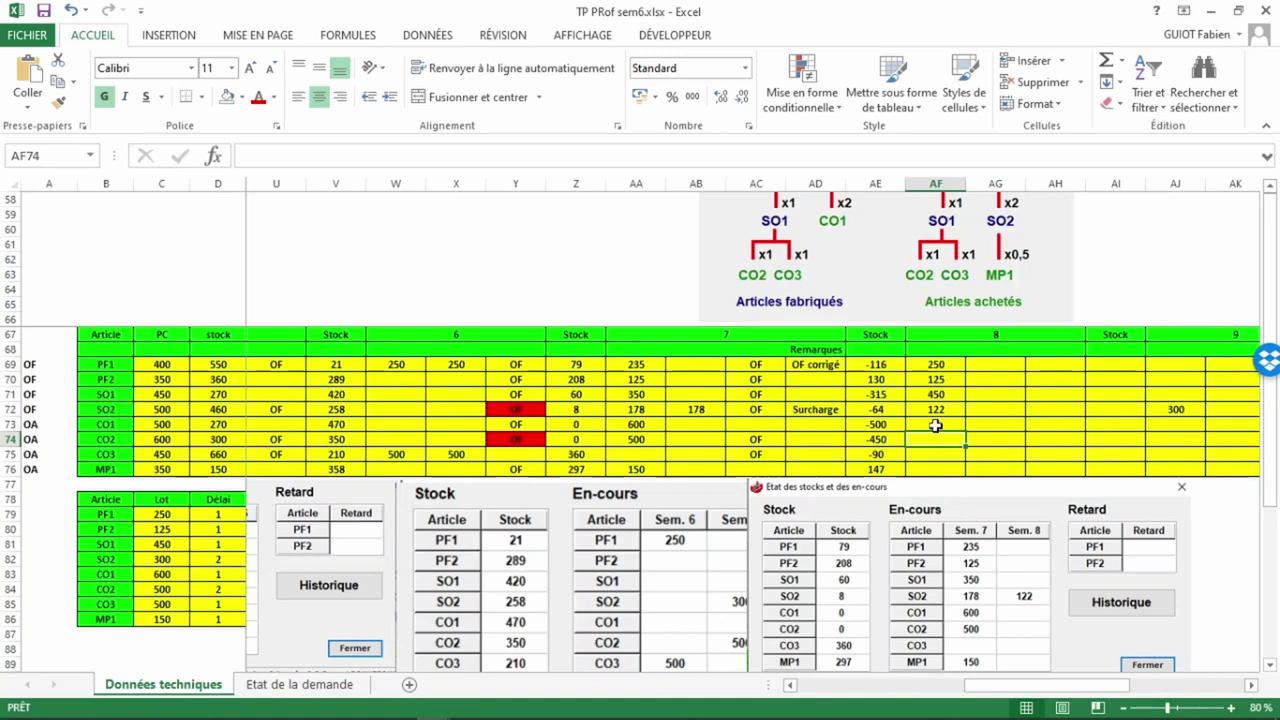
click(935, 425)
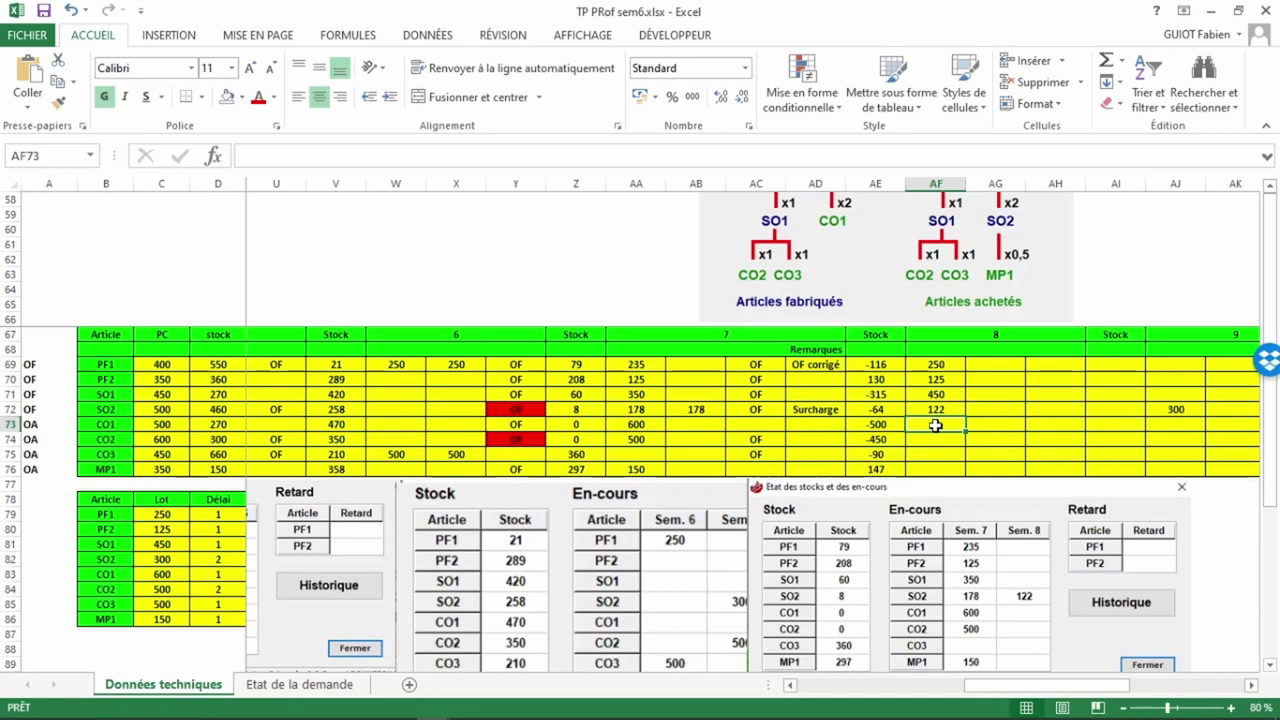
click(757, 424)
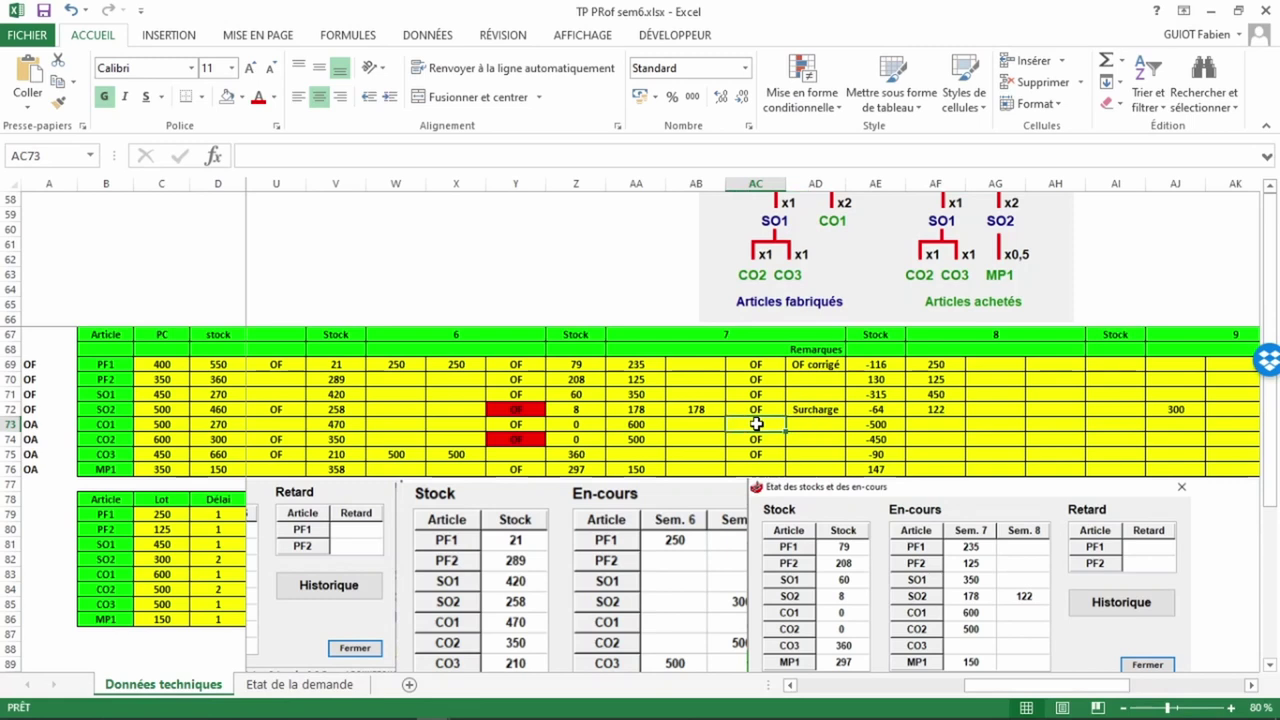
click(931, 442)
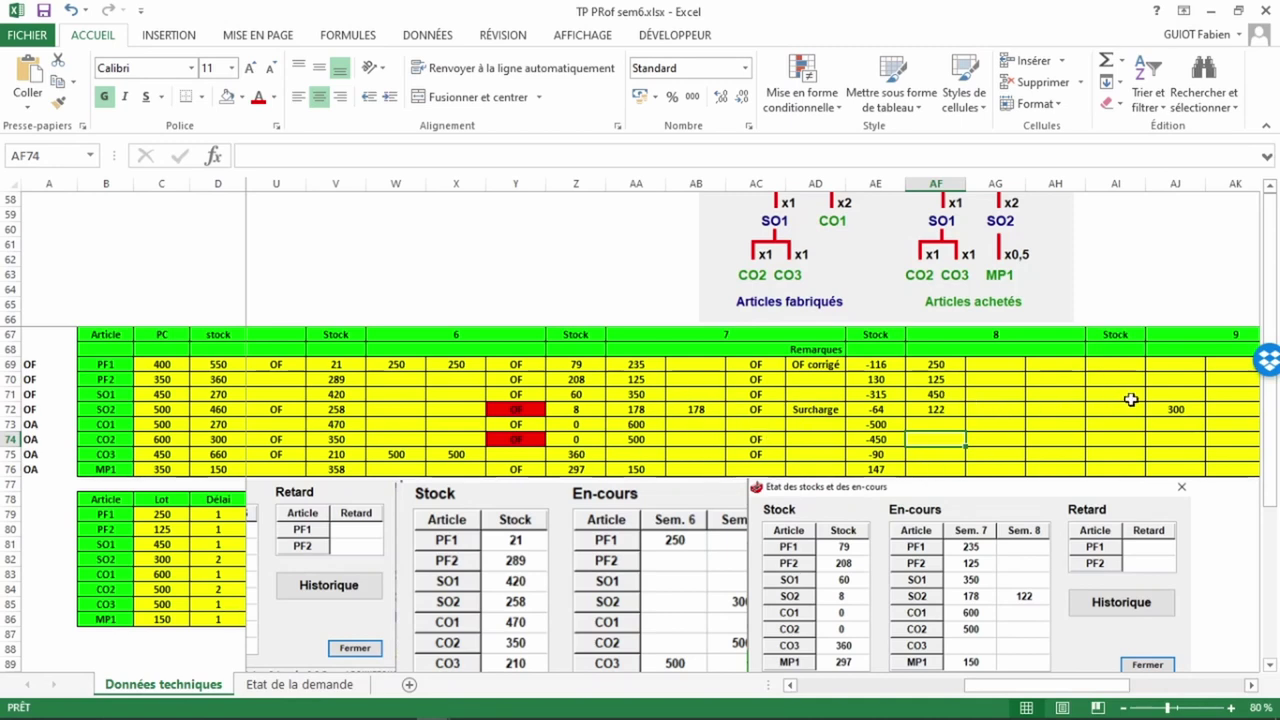
click(1187, 437)
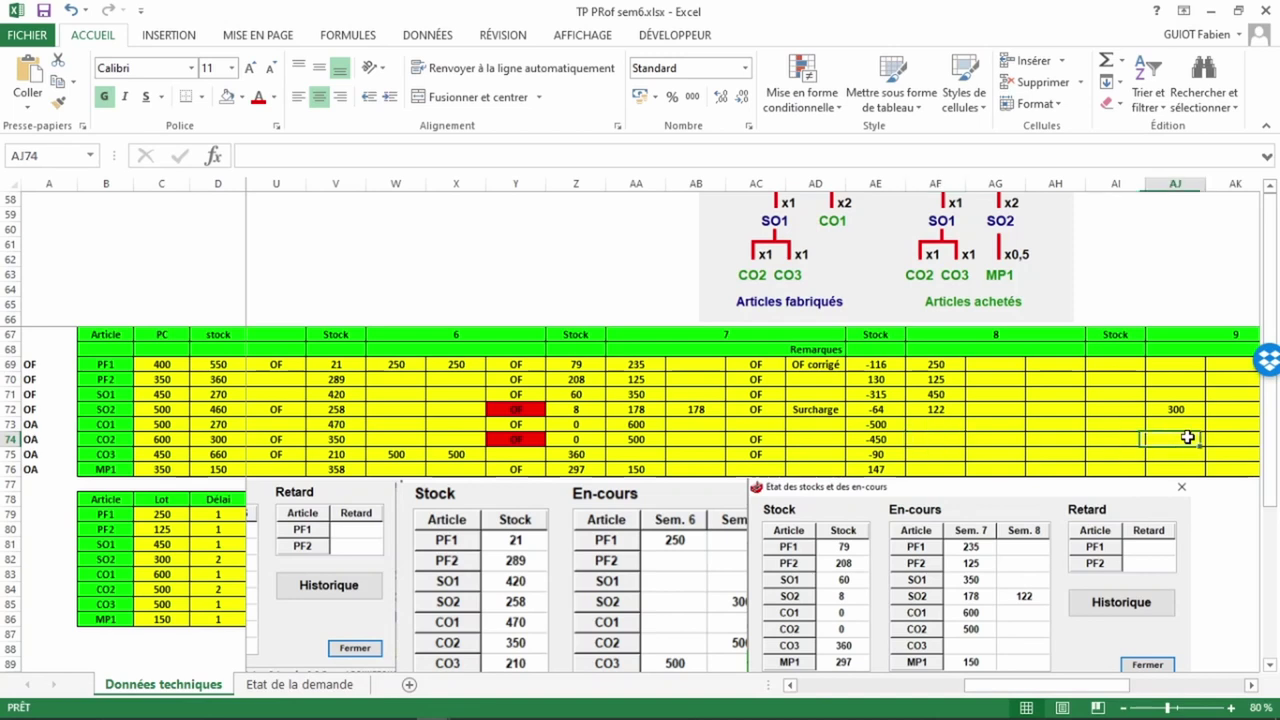
text(500)
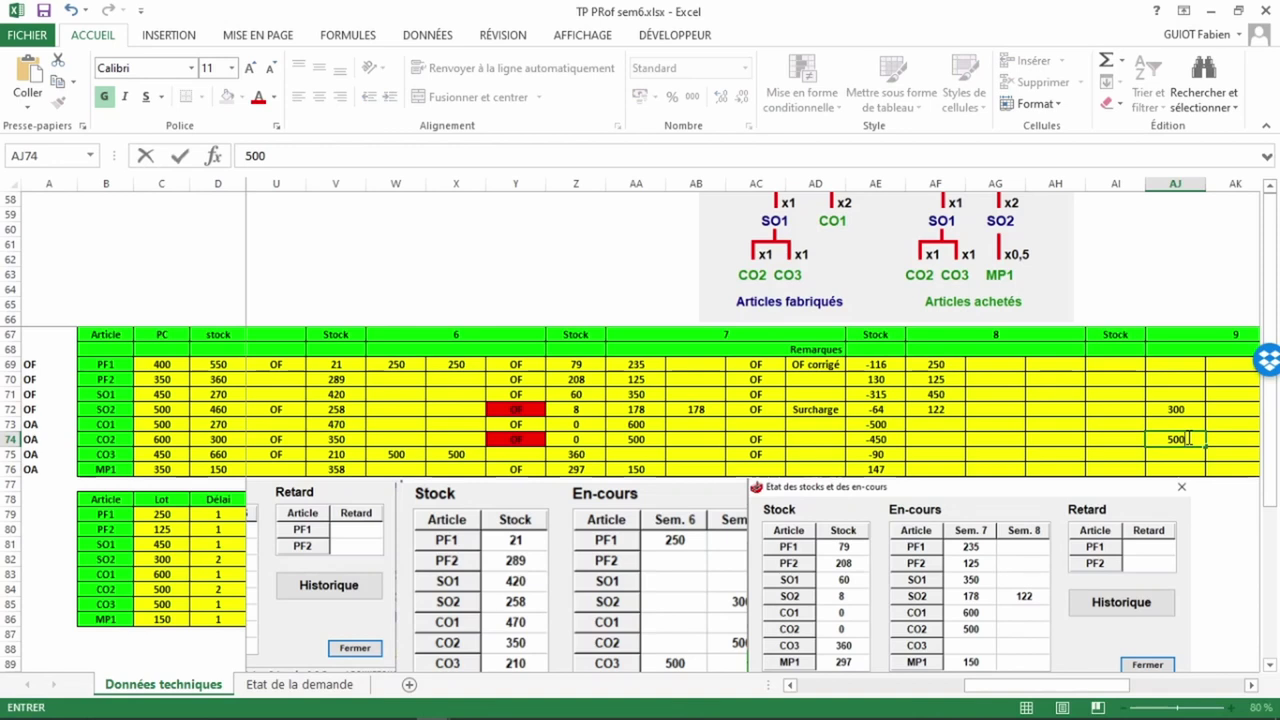
key(Return)
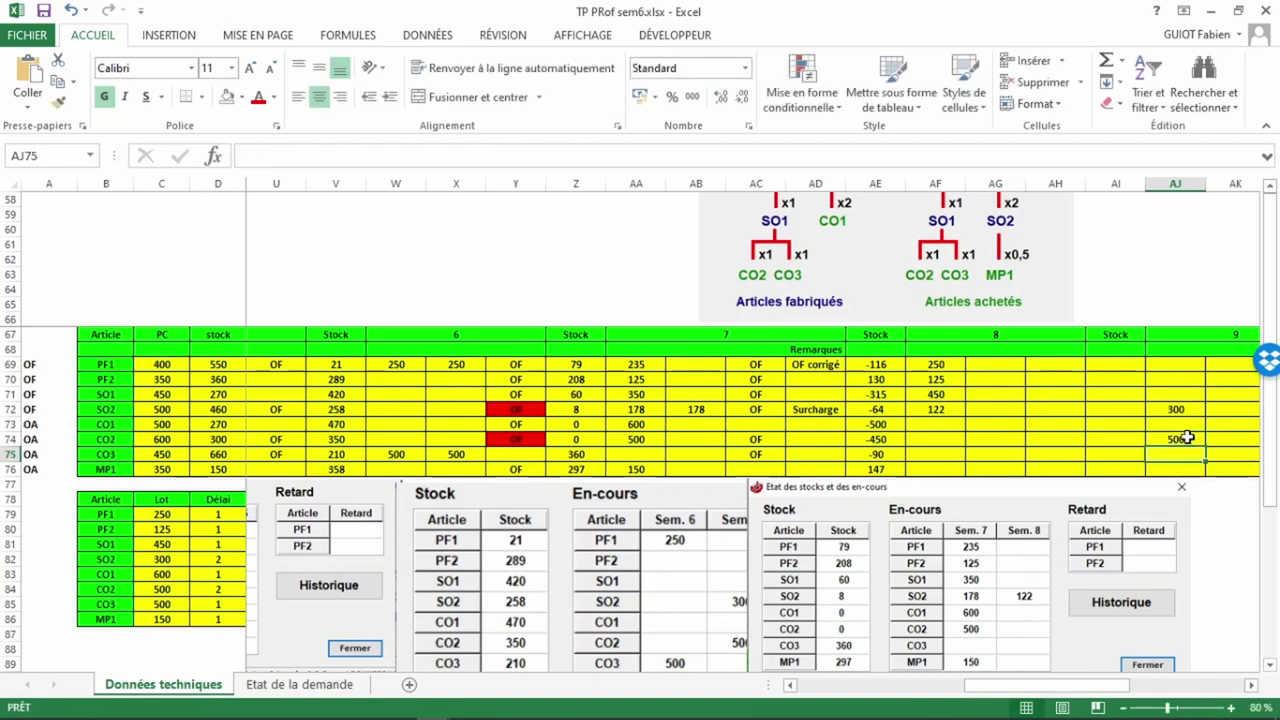
Step: Enter CO3's lot of 500 in week 8, cell AF75
key(Left)
key(Left)
key(Left)
key(Left)
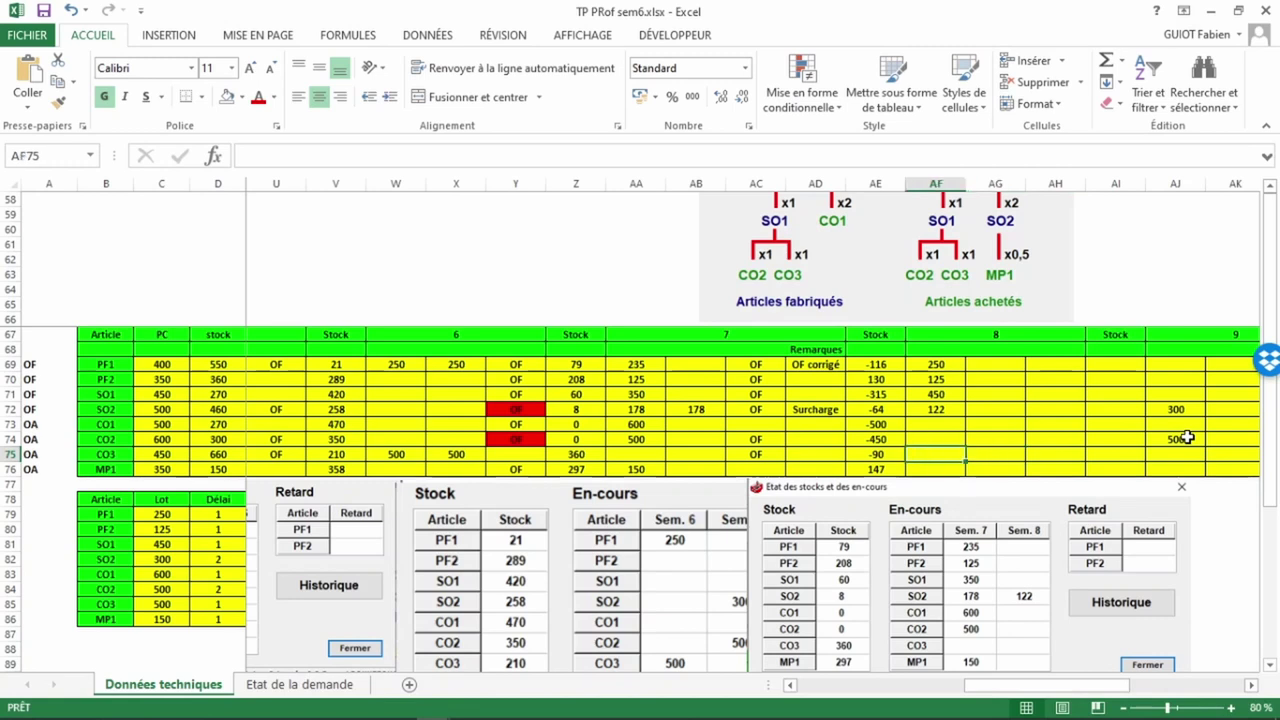
text(500)
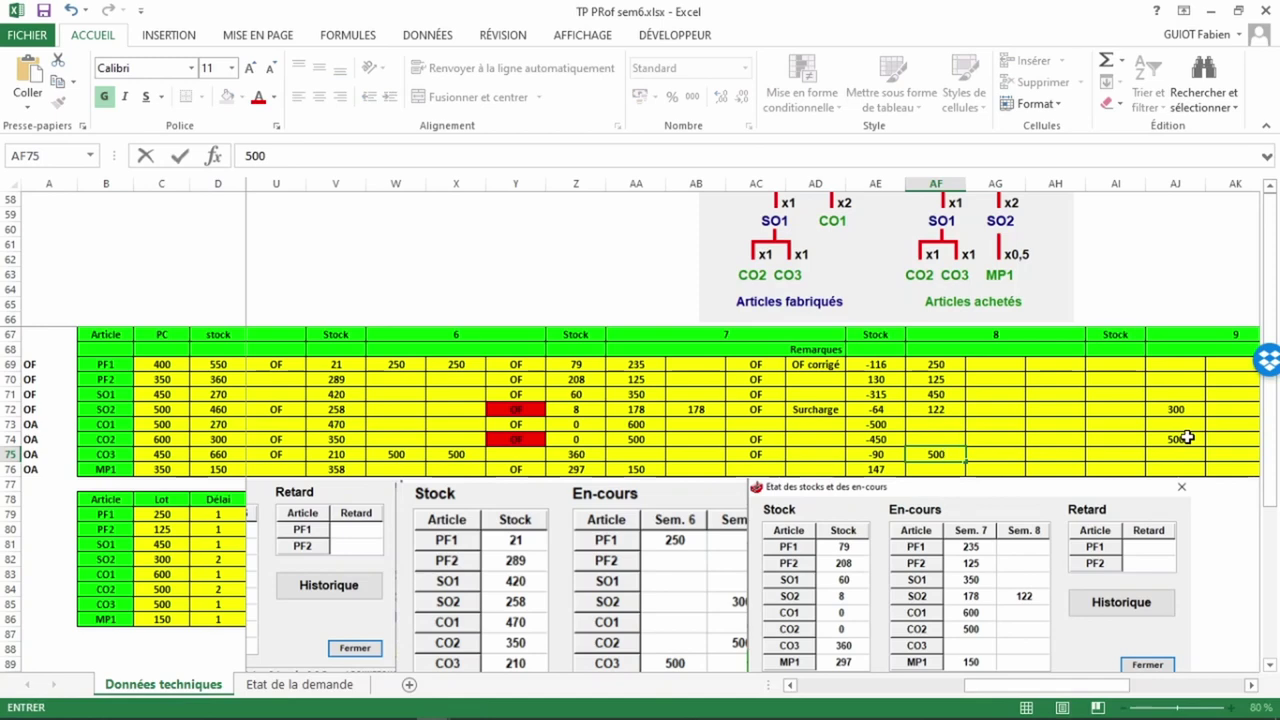
Step: Switch to Usine Odyssée, close the pending PF1 launch, and reopen the OF/OA management with the window moved clear of the week 7 and 8 columns
key(alt+Tab)
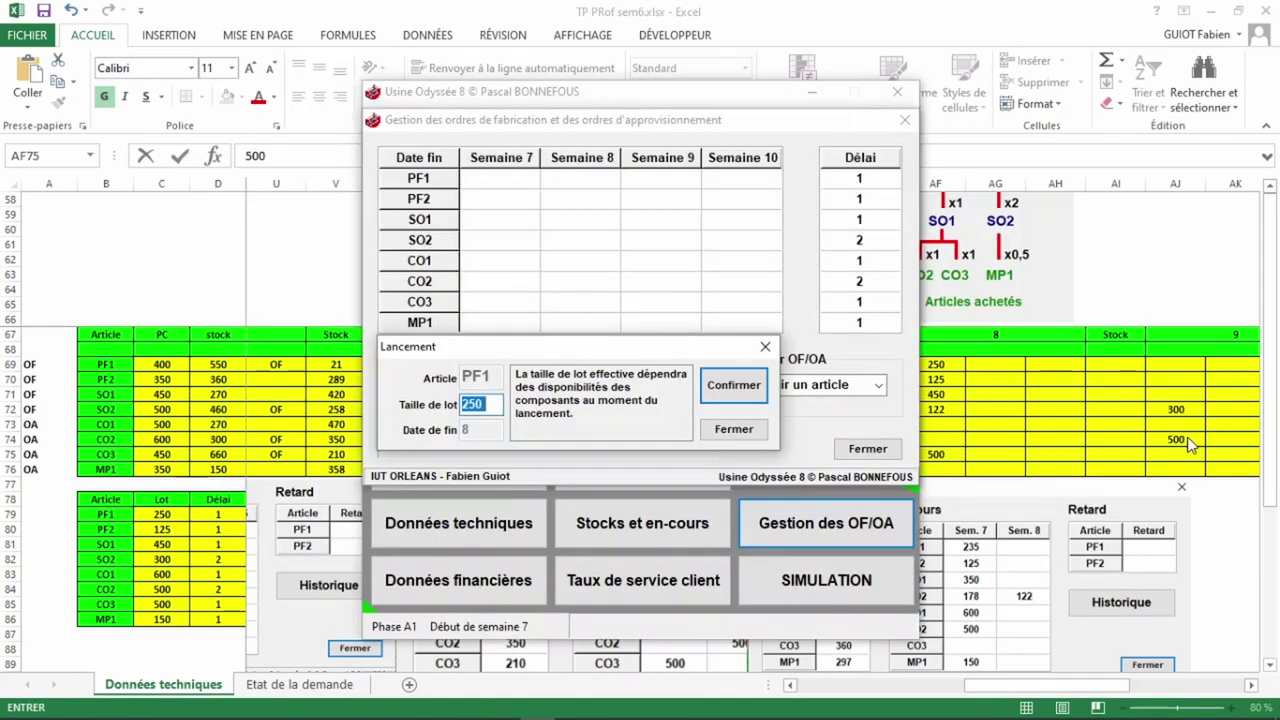
key(alt+Tab)
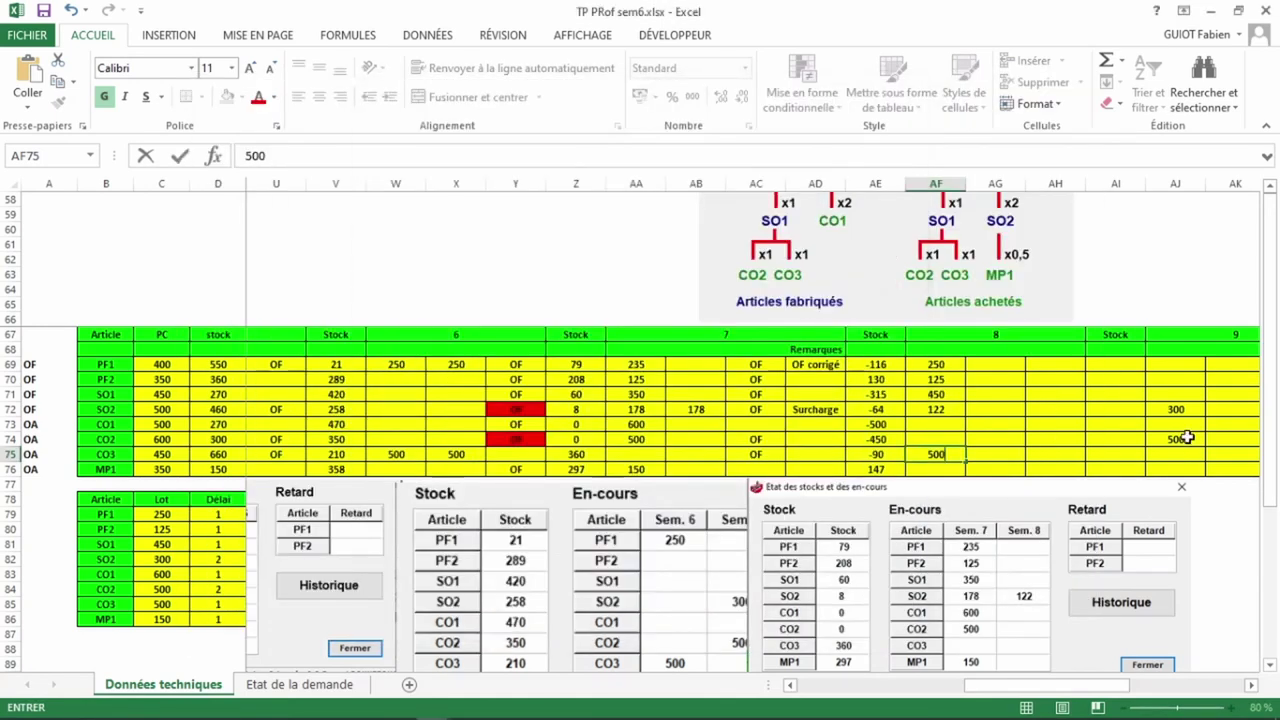
scroll(1187, 438, left, 1)
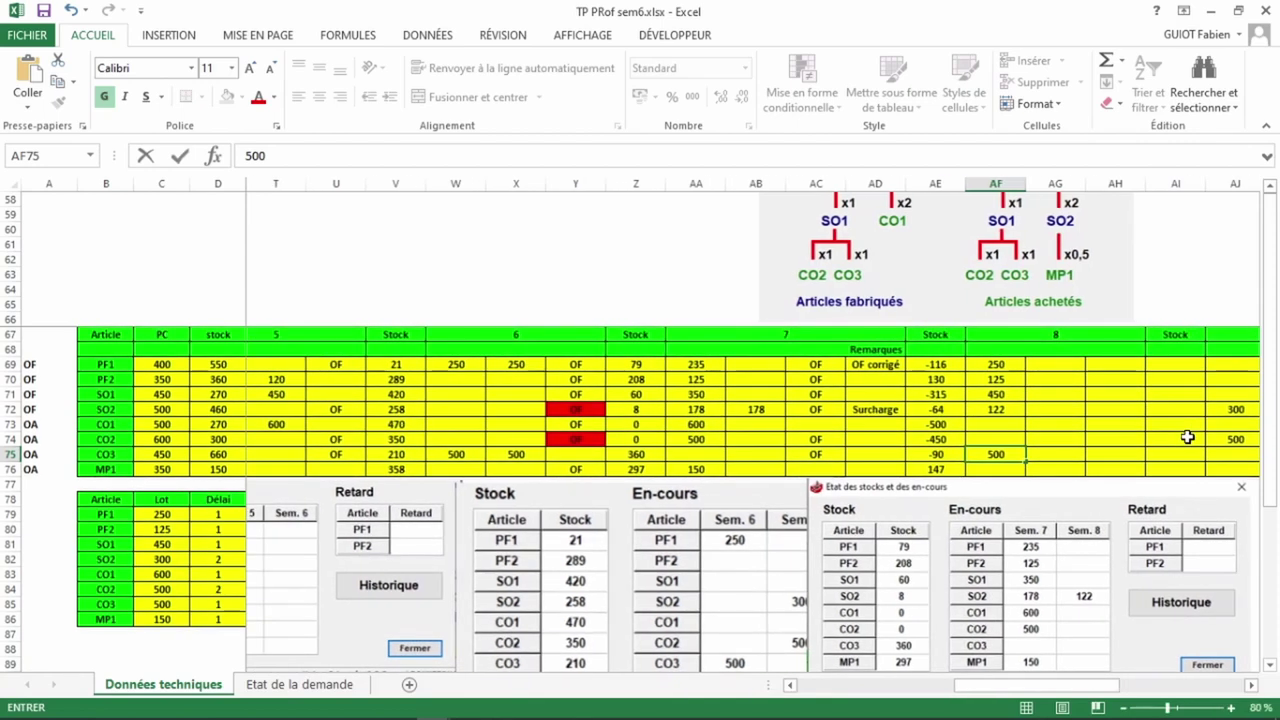
key(alt+Tab)
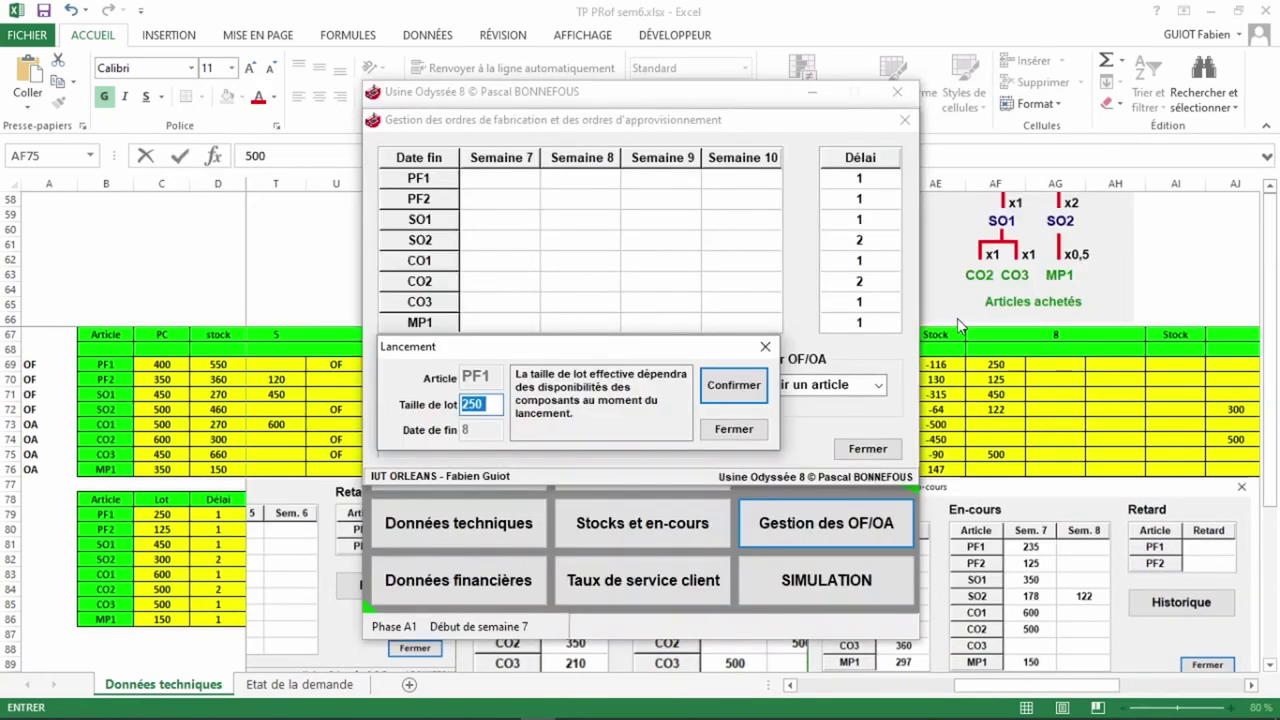
click(735, 432)
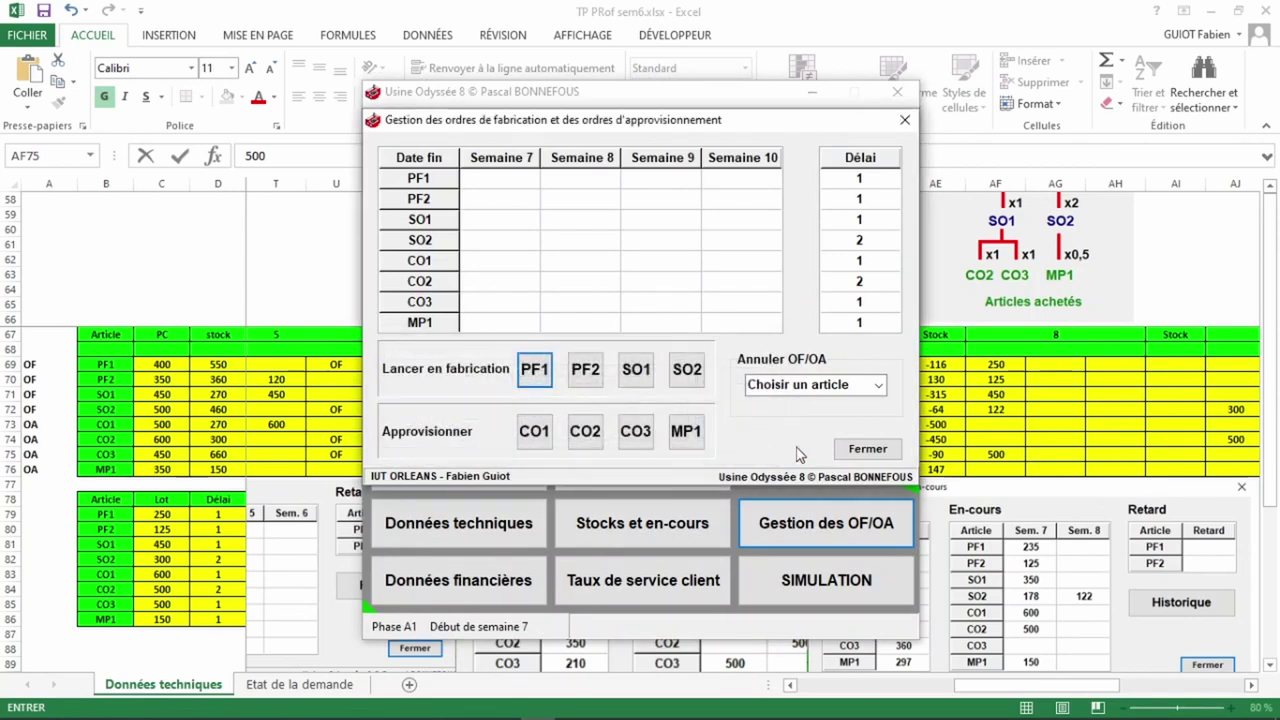
click(866, 449)
drag(714, 96, 478, 80)
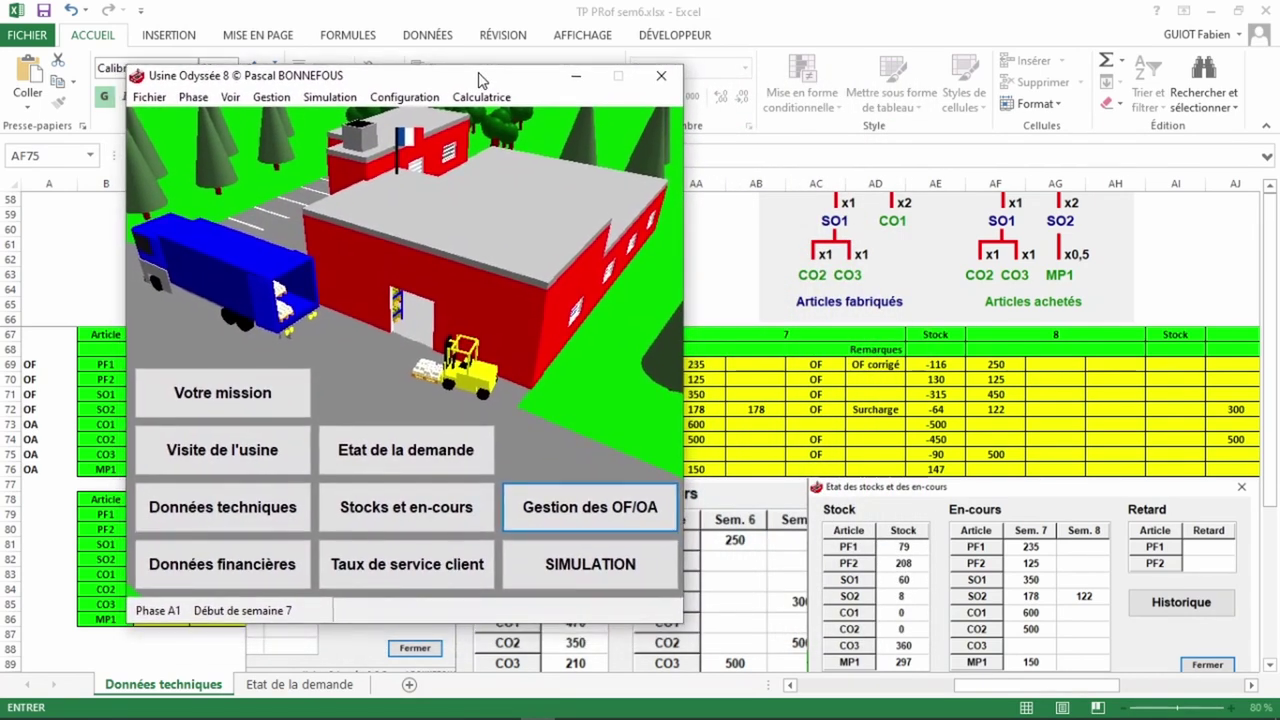
click(607, 513)
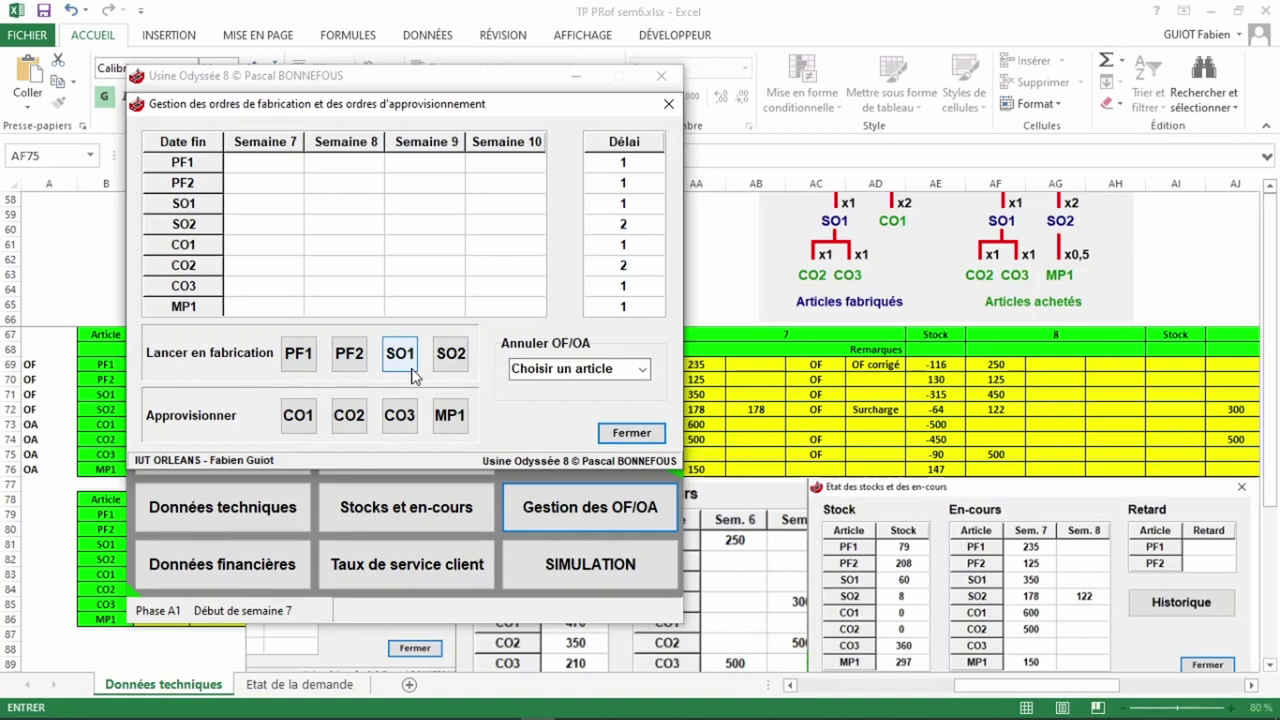
Step: Launch the production orders with lots of 250 for PF1, 125 for PF2, 450 for SO1 and 300 for SO2
click(298, 356)
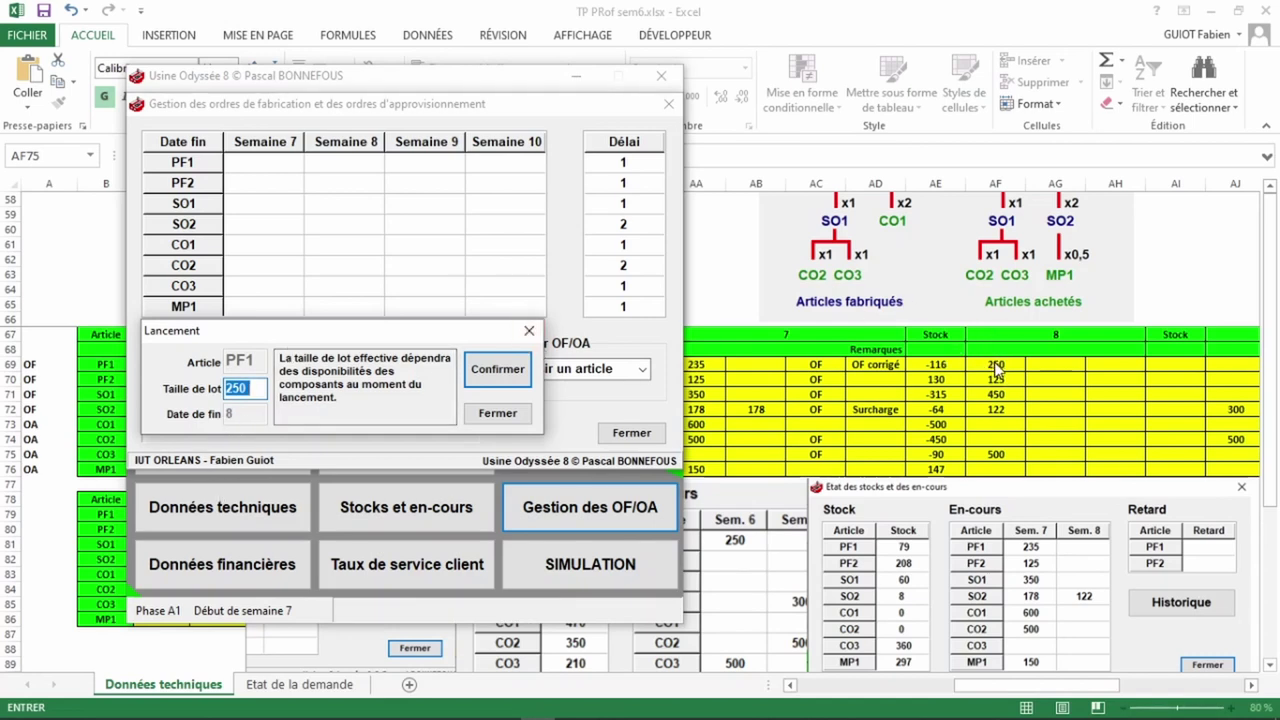
click(510, 372)
click(510, 372)
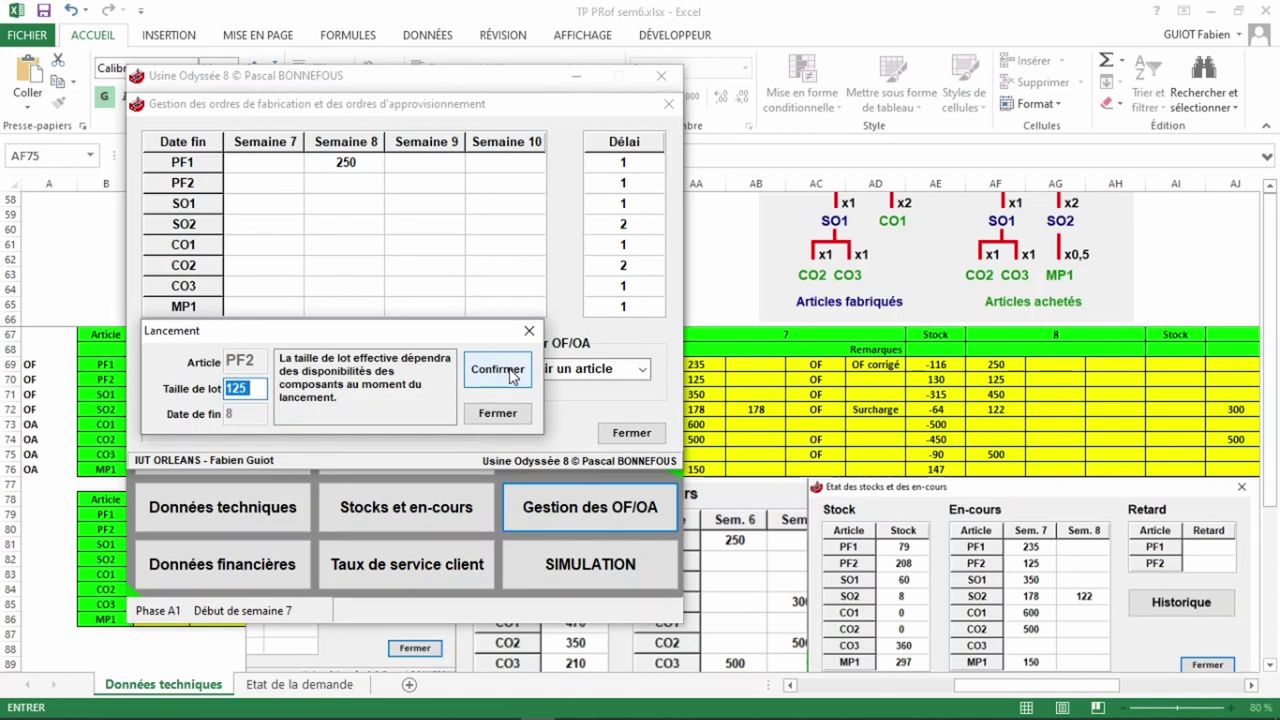
click(510, 372)
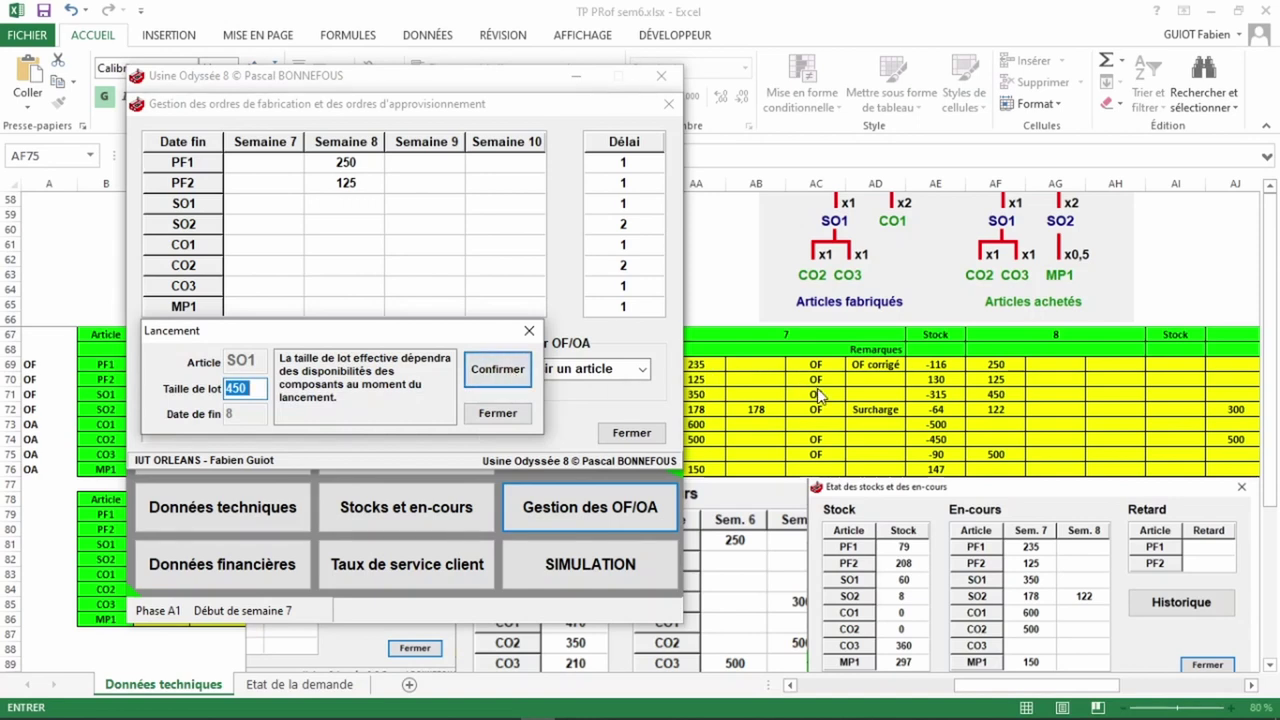
click(515, 375)
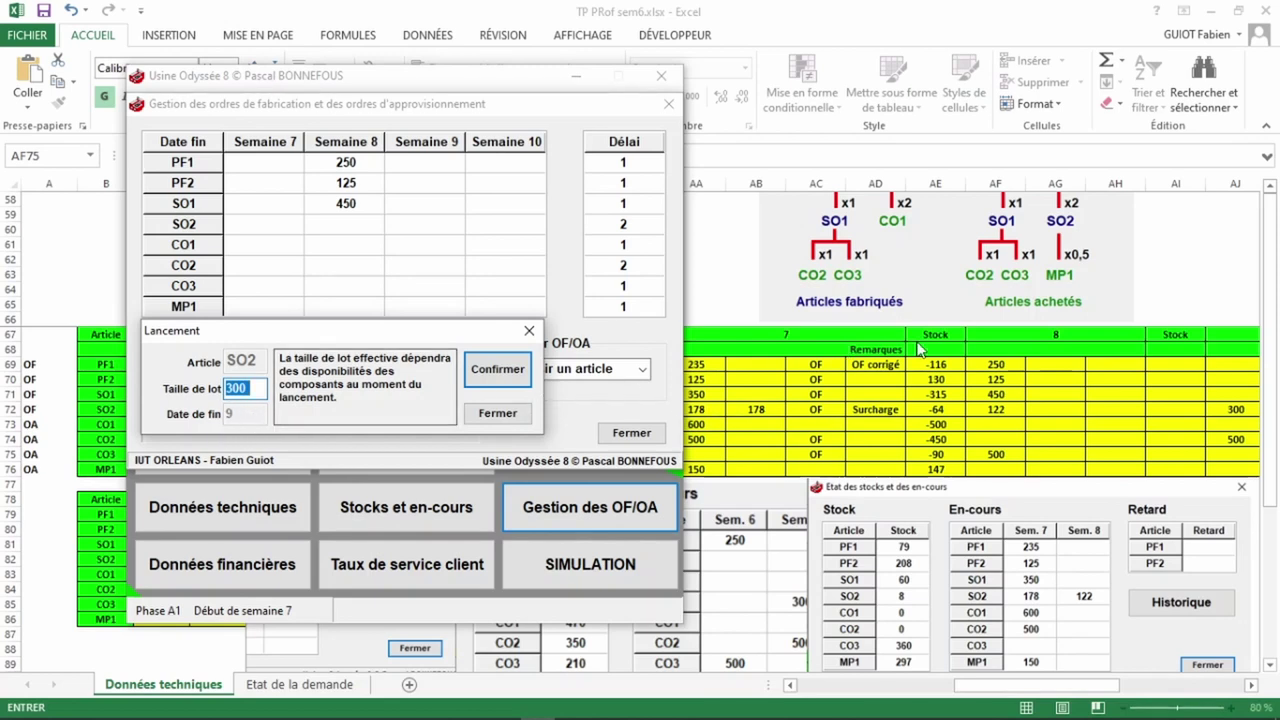
click(498, 369)
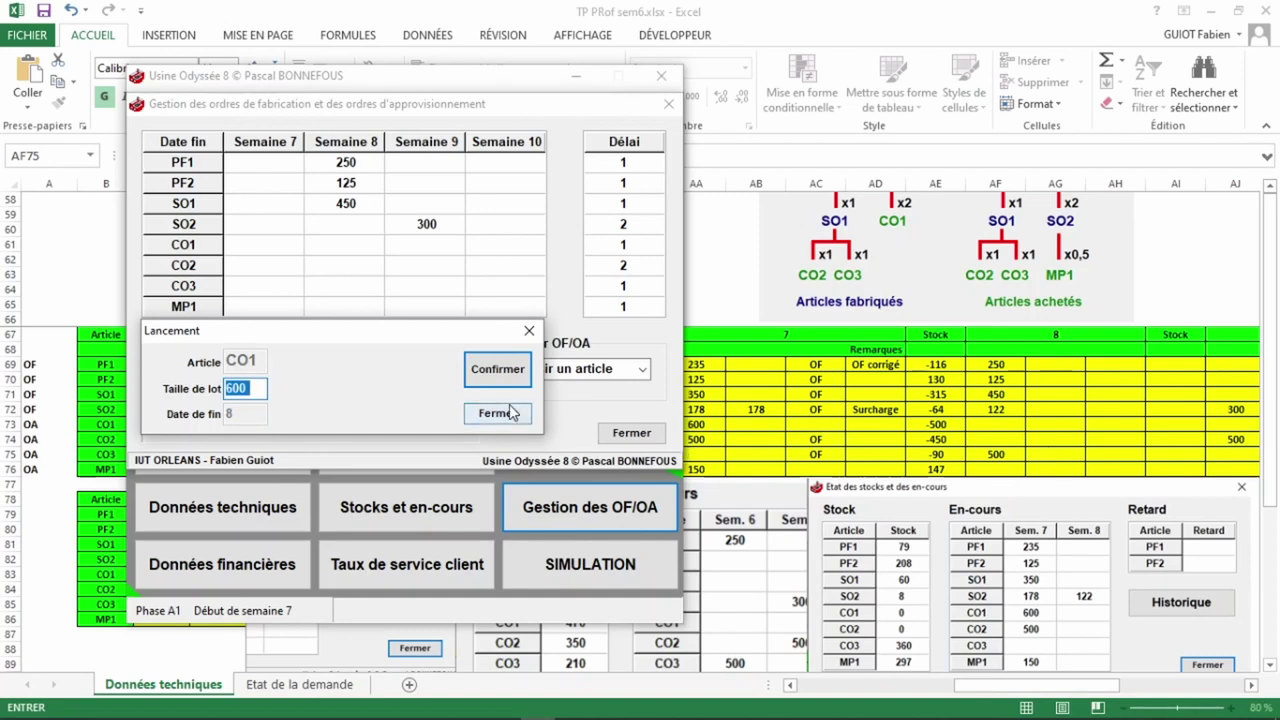
Step: Launch the supply orders with 0 for CO1 and 500 each for CO2 and CO3, skip MP1, and close the order management
text(0)
click(507, 371)
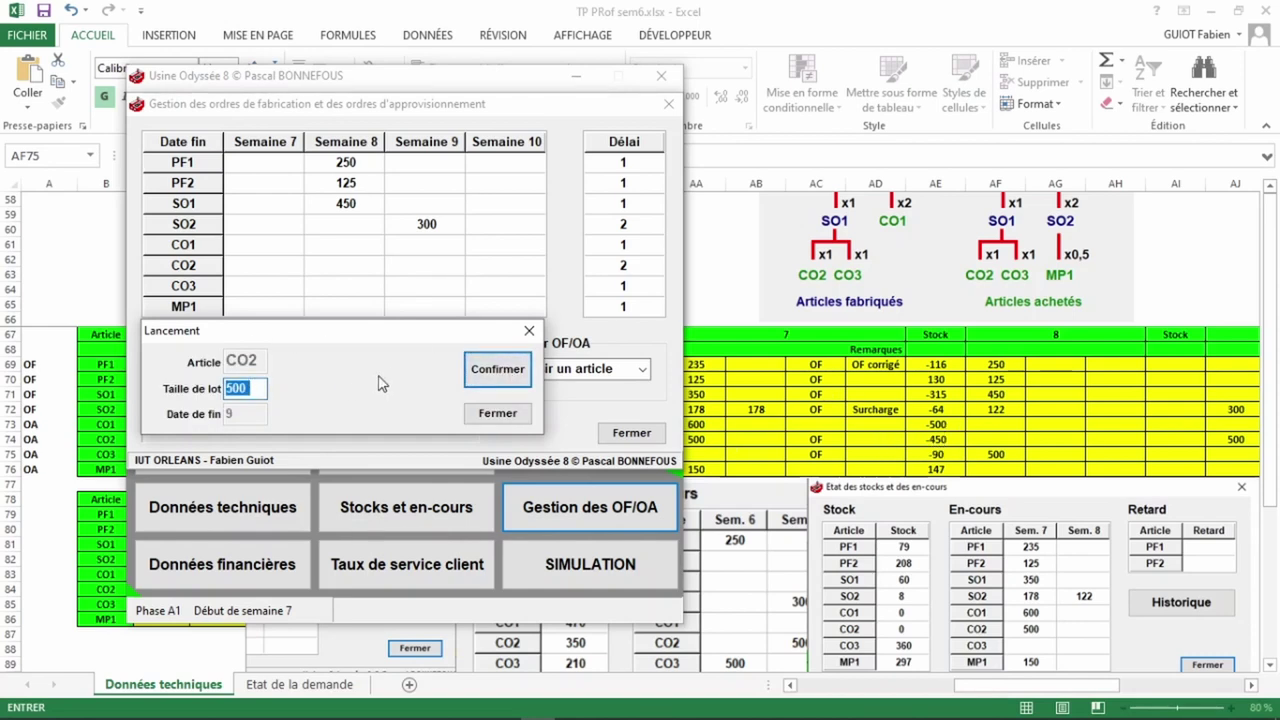
click(510, 373)
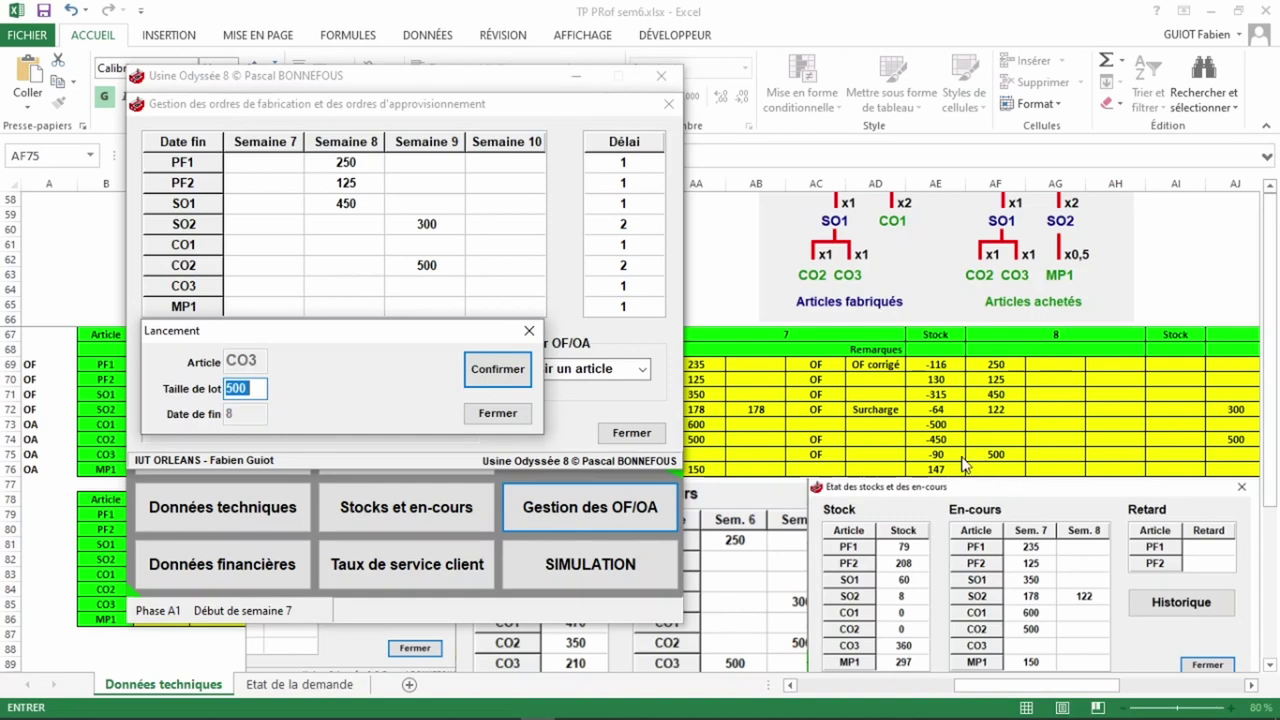
click(497, 372)
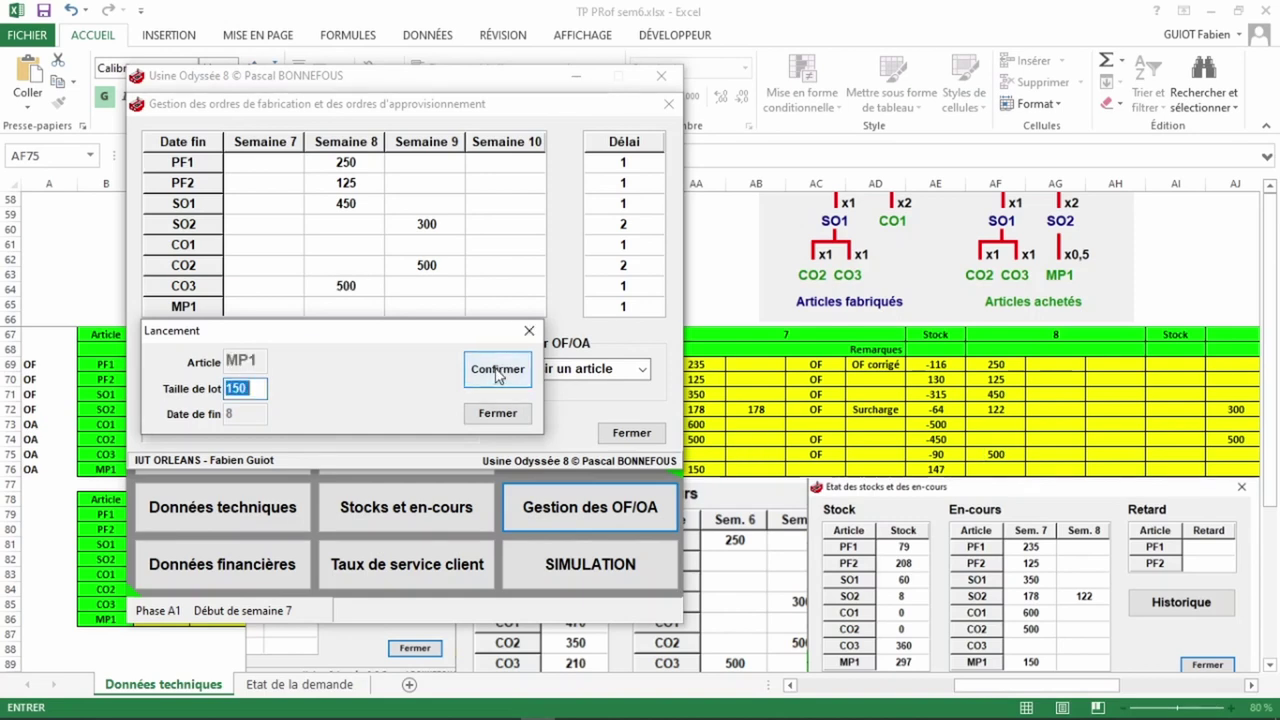
click(489, 415)
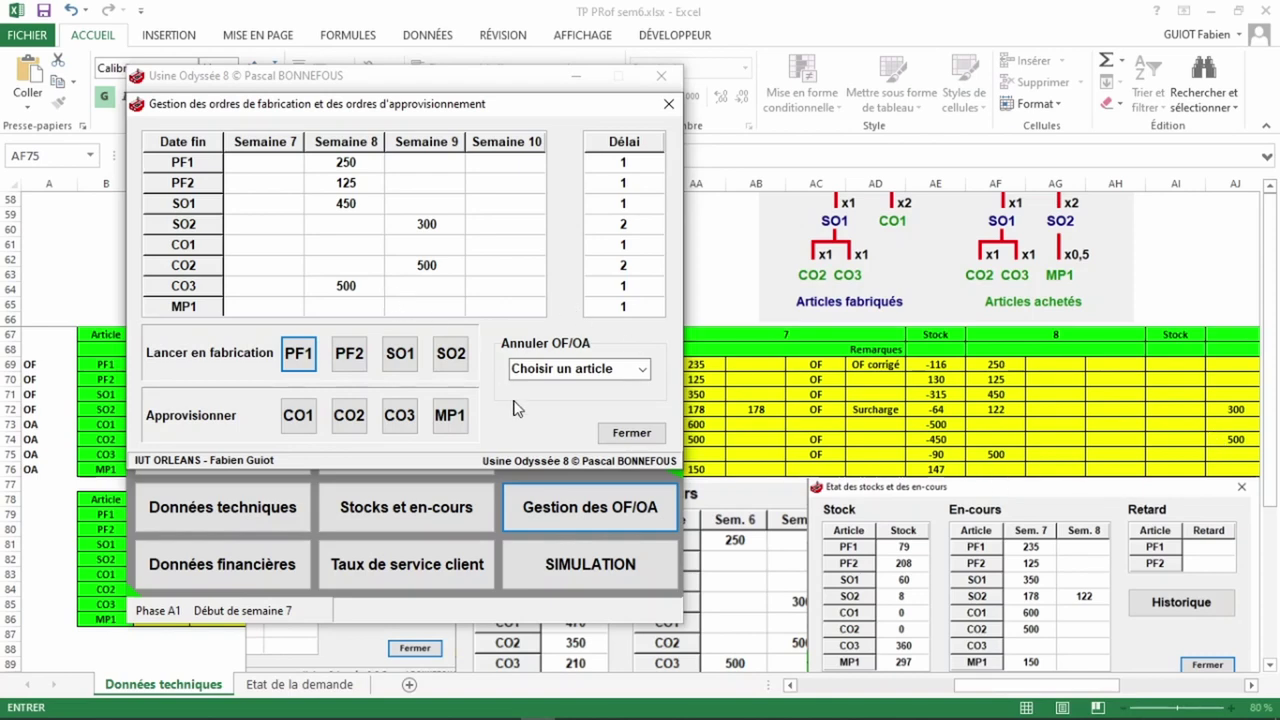
click(634, 433)
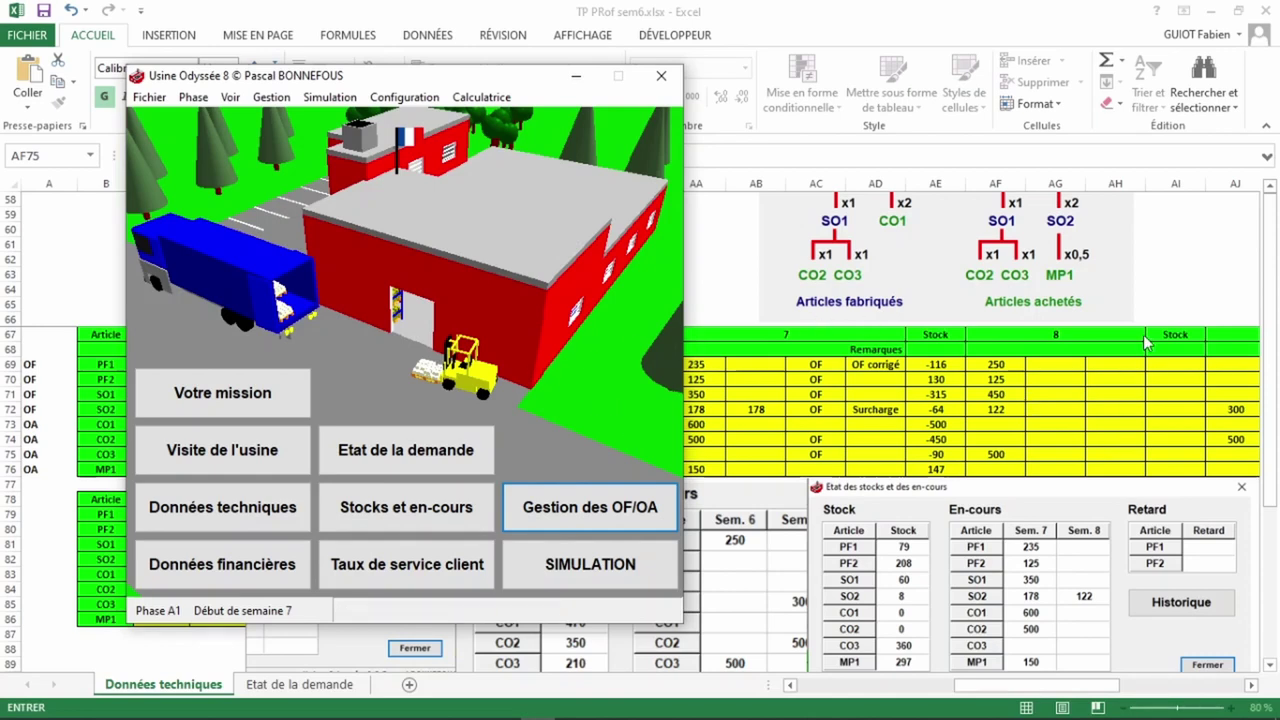
Step: Return to Excel and examine the week 7 orders and lots of PF1, PF2, SO1 and CO1 against the product structure and projected stocks
click(1157, 285)
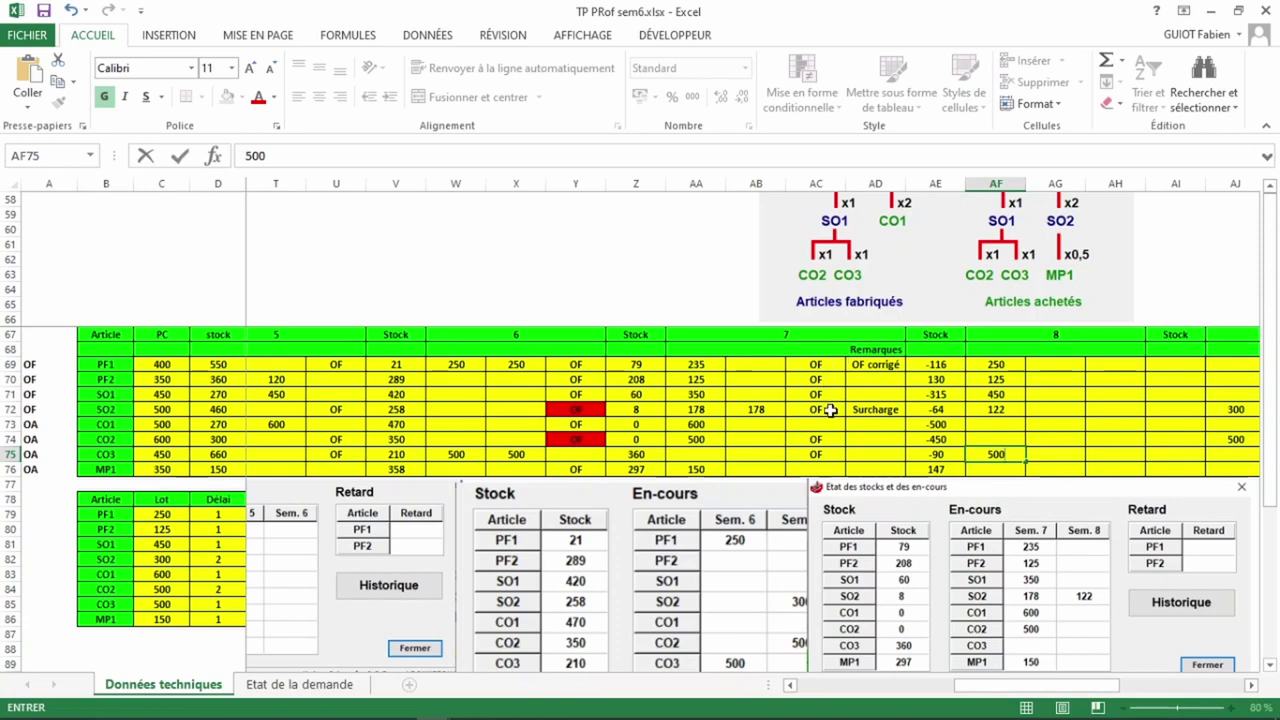
double_click(831, 365)
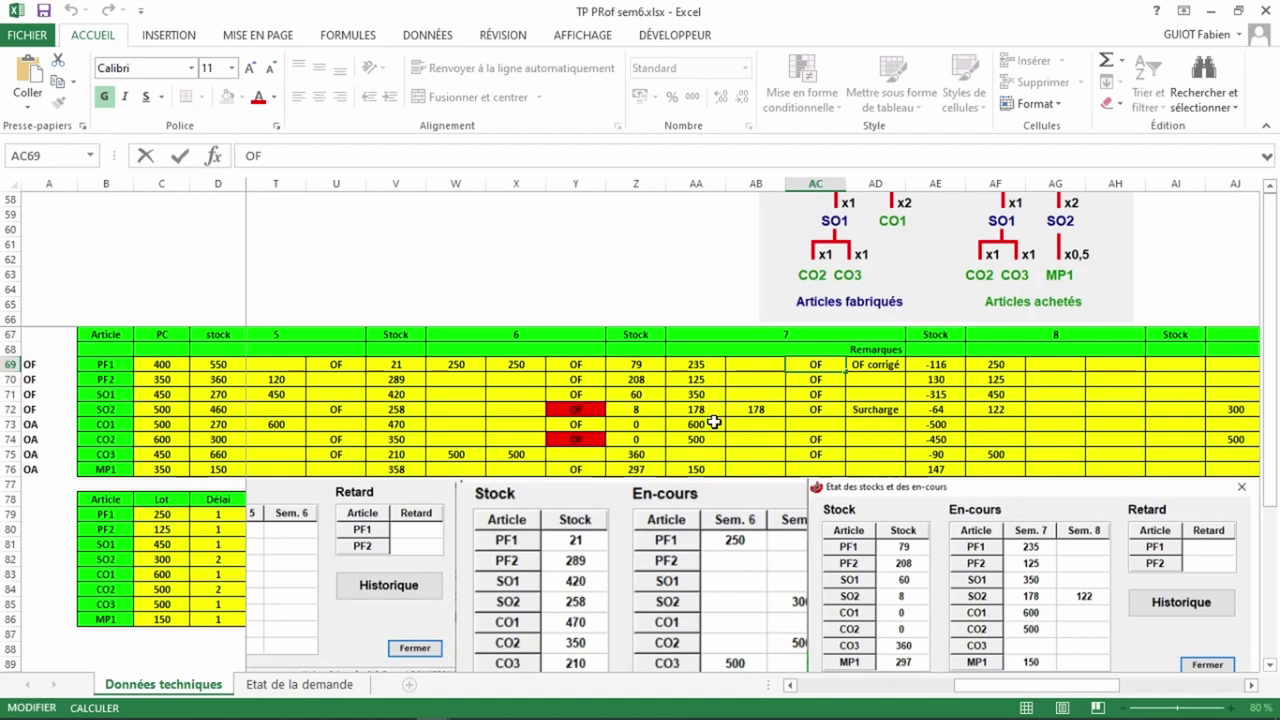
click(714, 424)
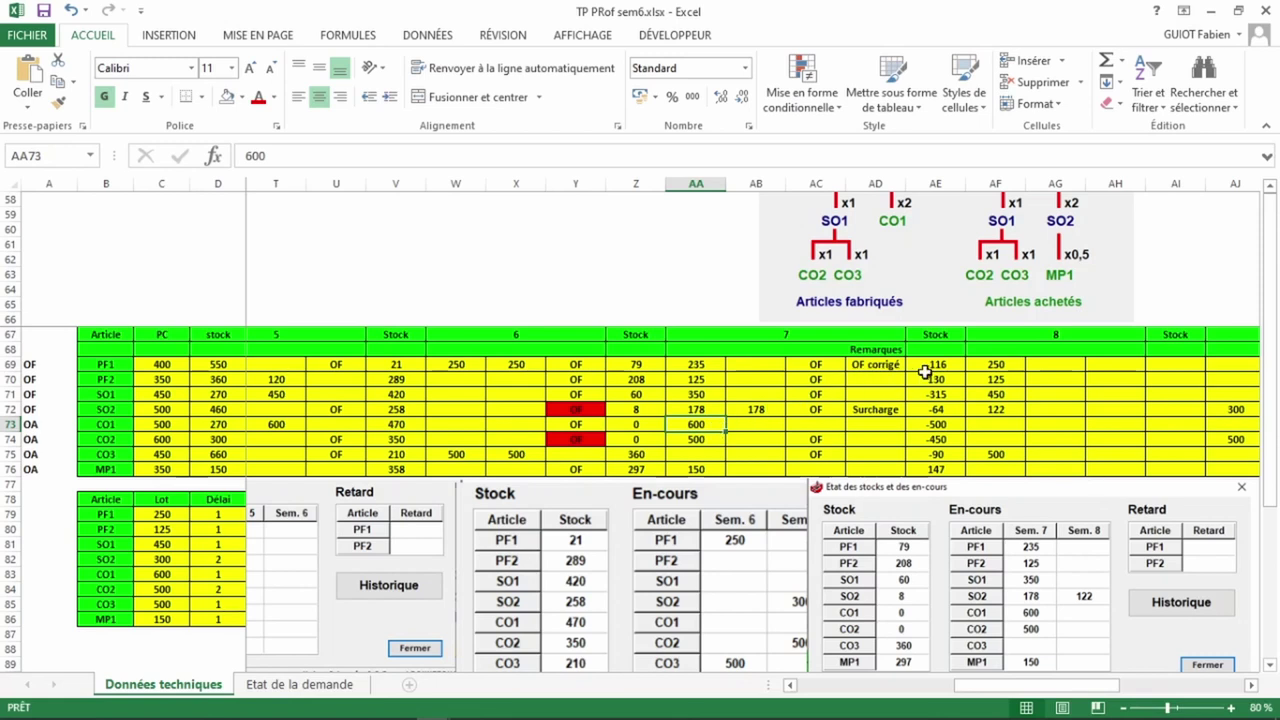
click(820, 366)
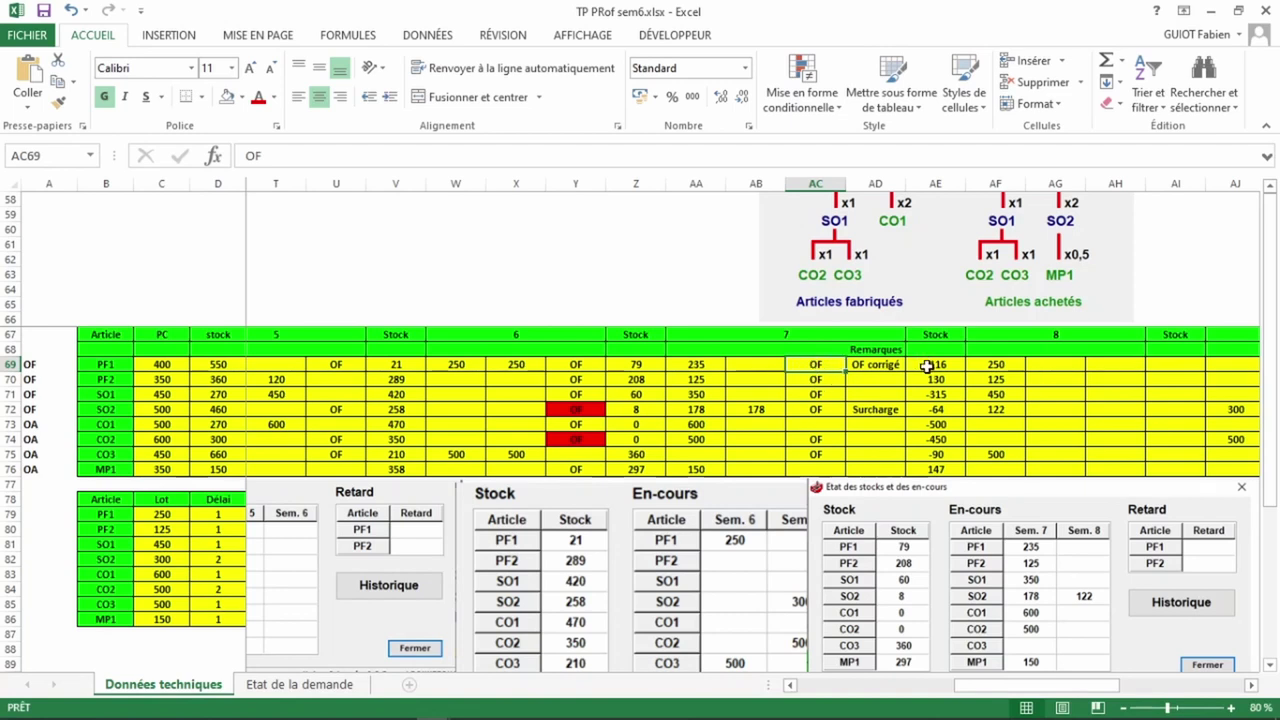
click(835, 380)
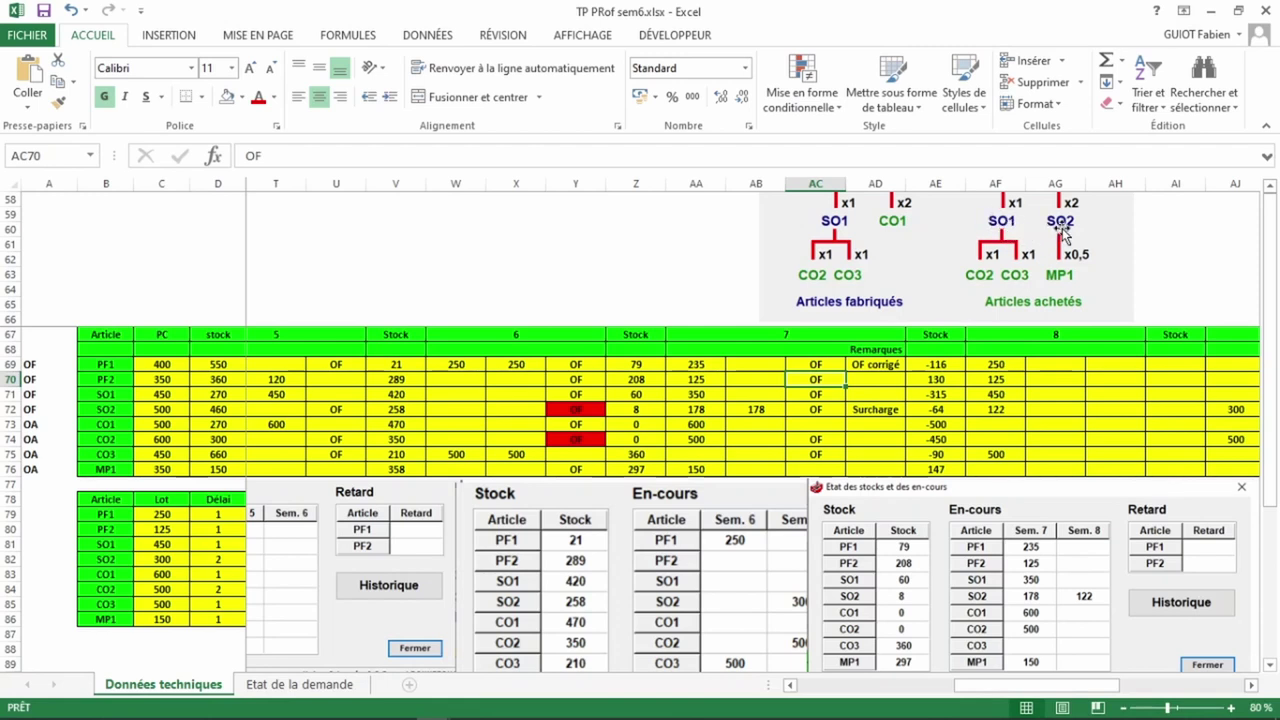
click(822, 365)
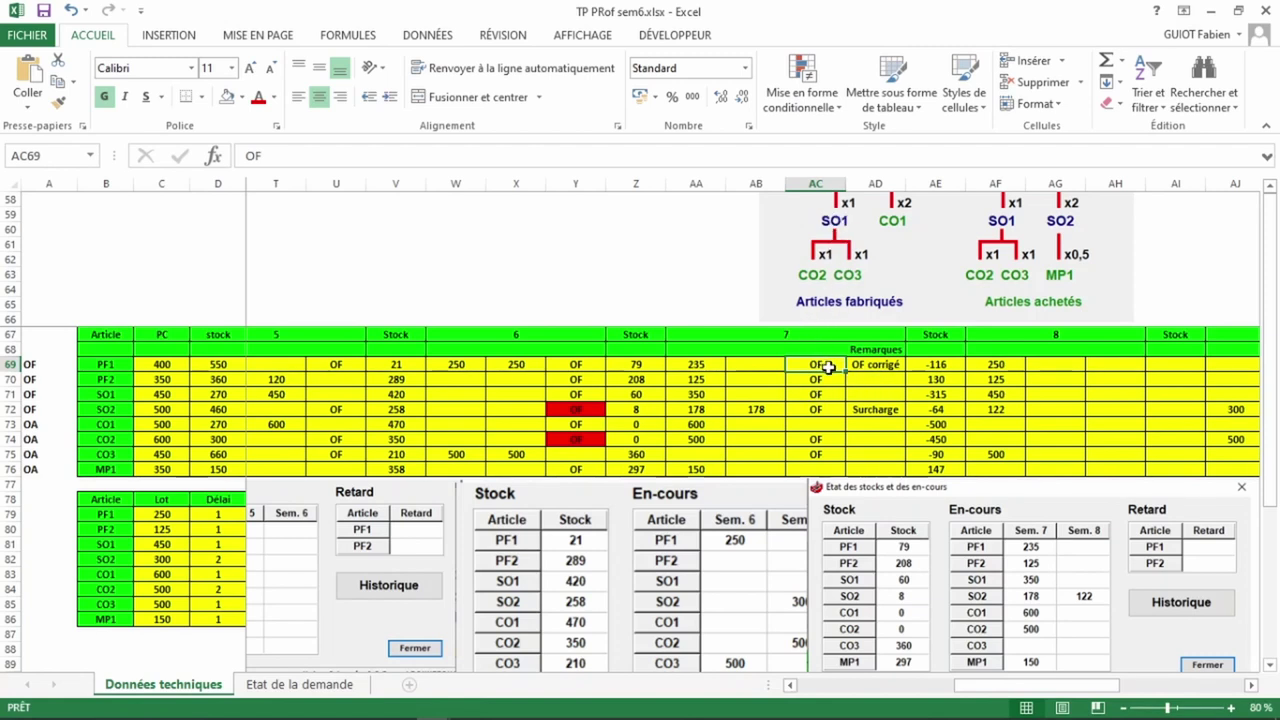
click(703, 396)
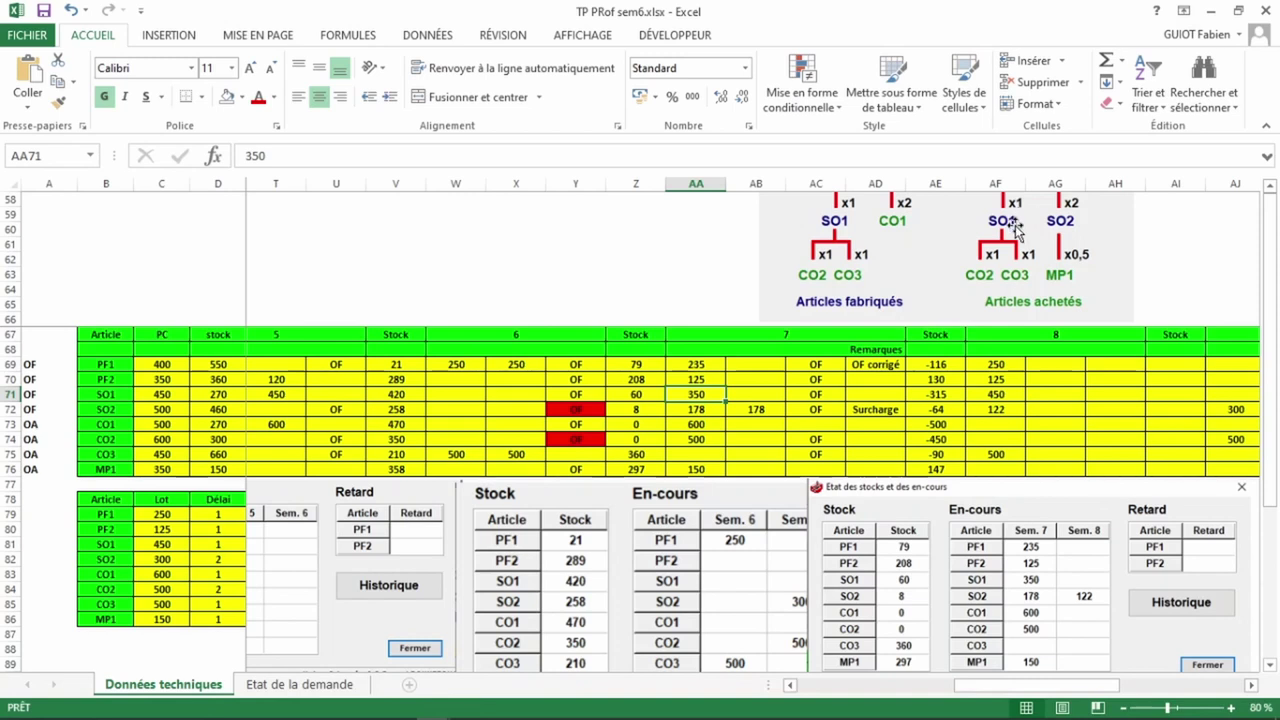
click(829, 379)
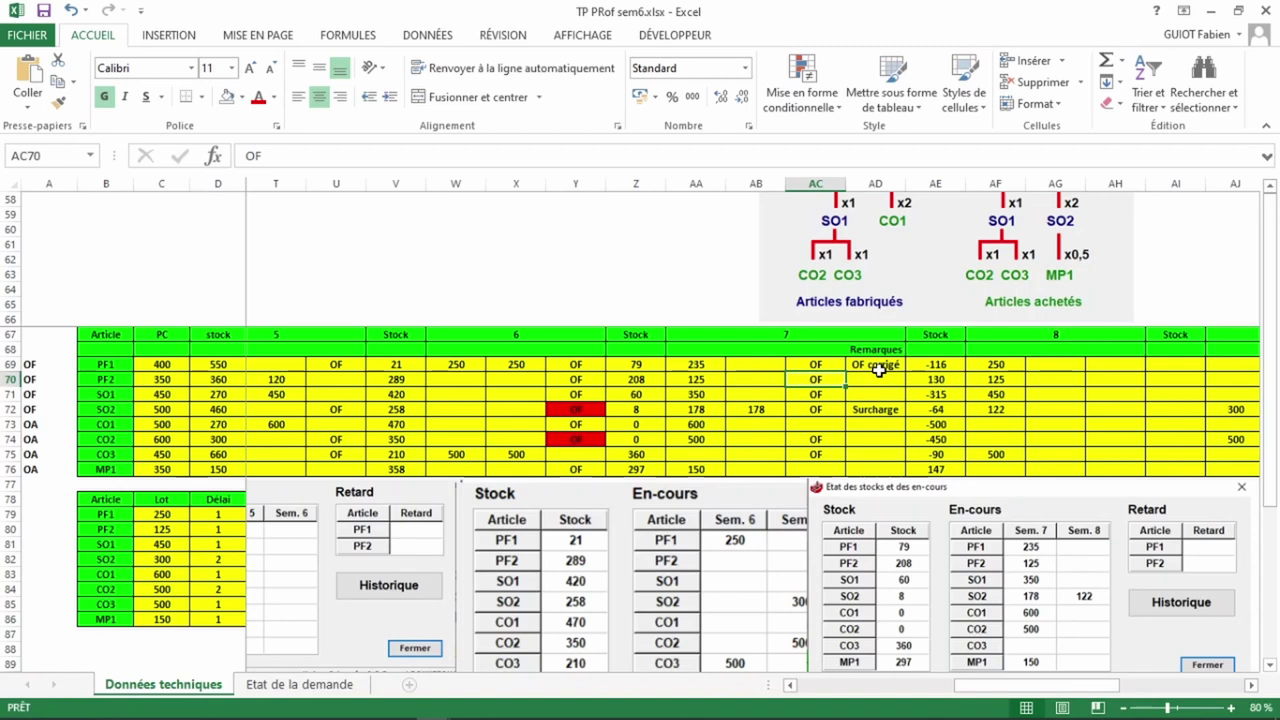
click(1004, 378)
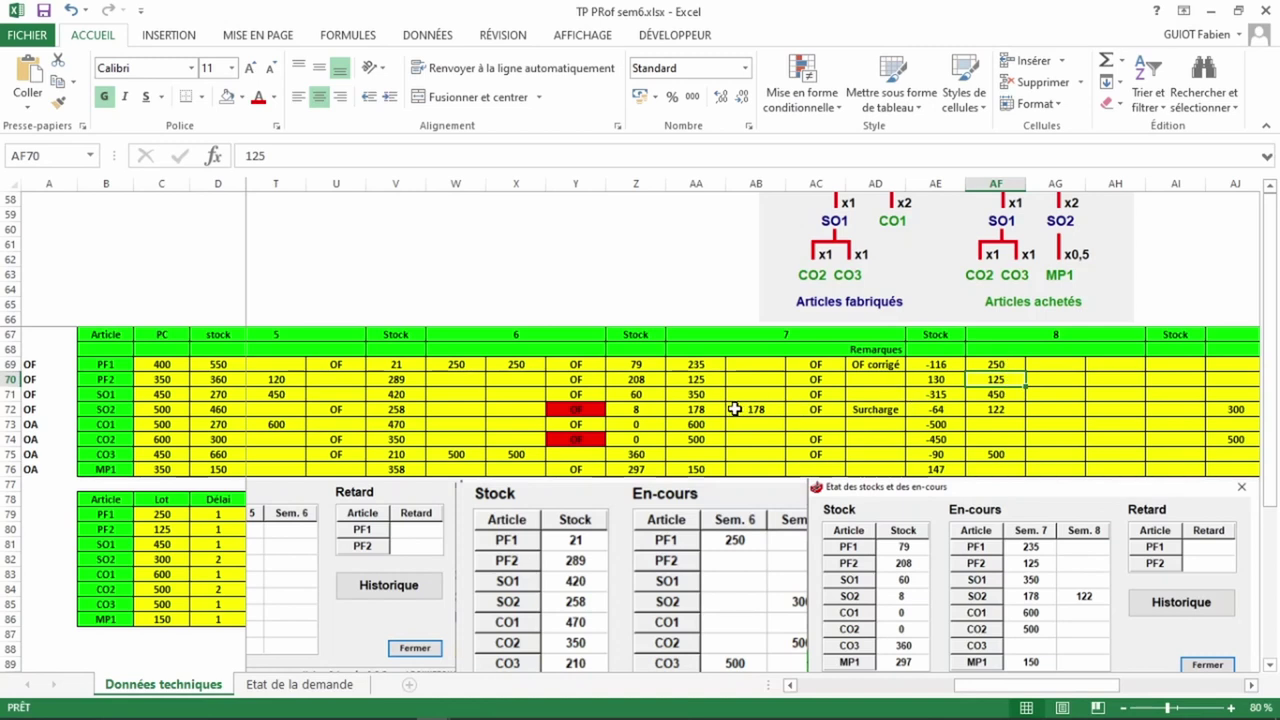
Step: Copy PF1's week 7 remark "OF corrigé" into the week 8 remarks cell of PF2
click(706, 392)
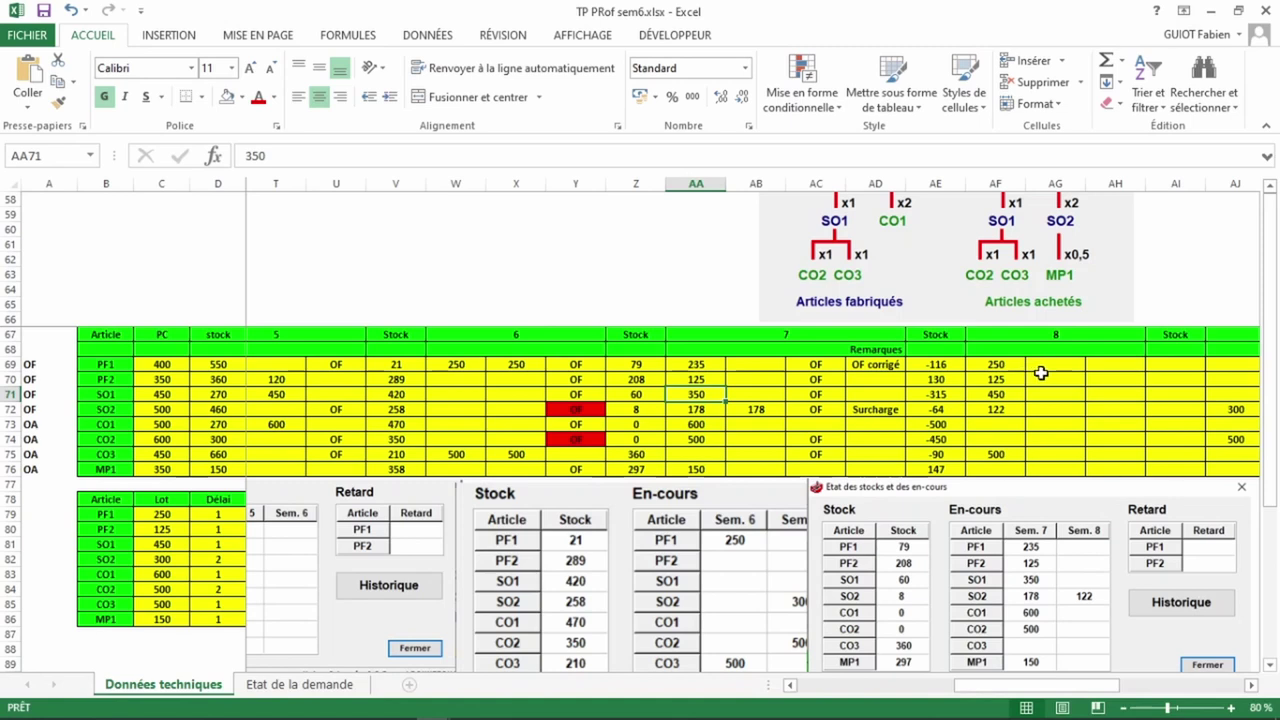
click(887, 364)
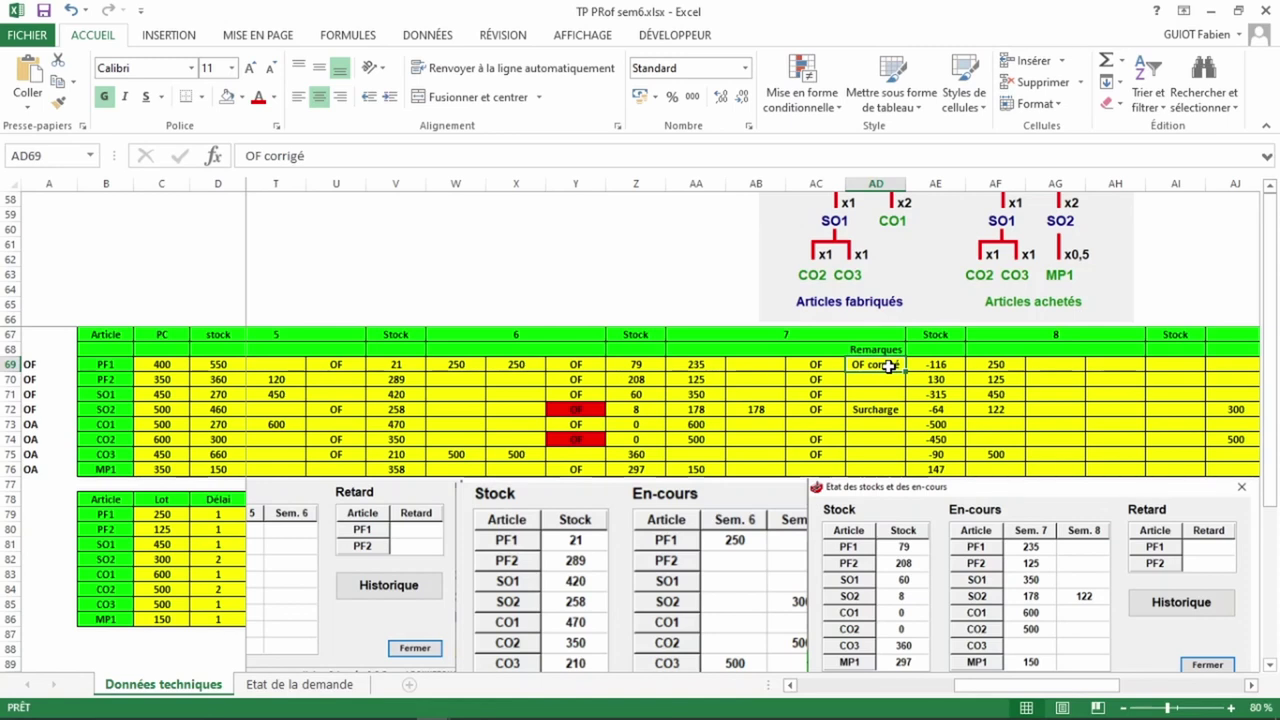
key(ctrl+c)
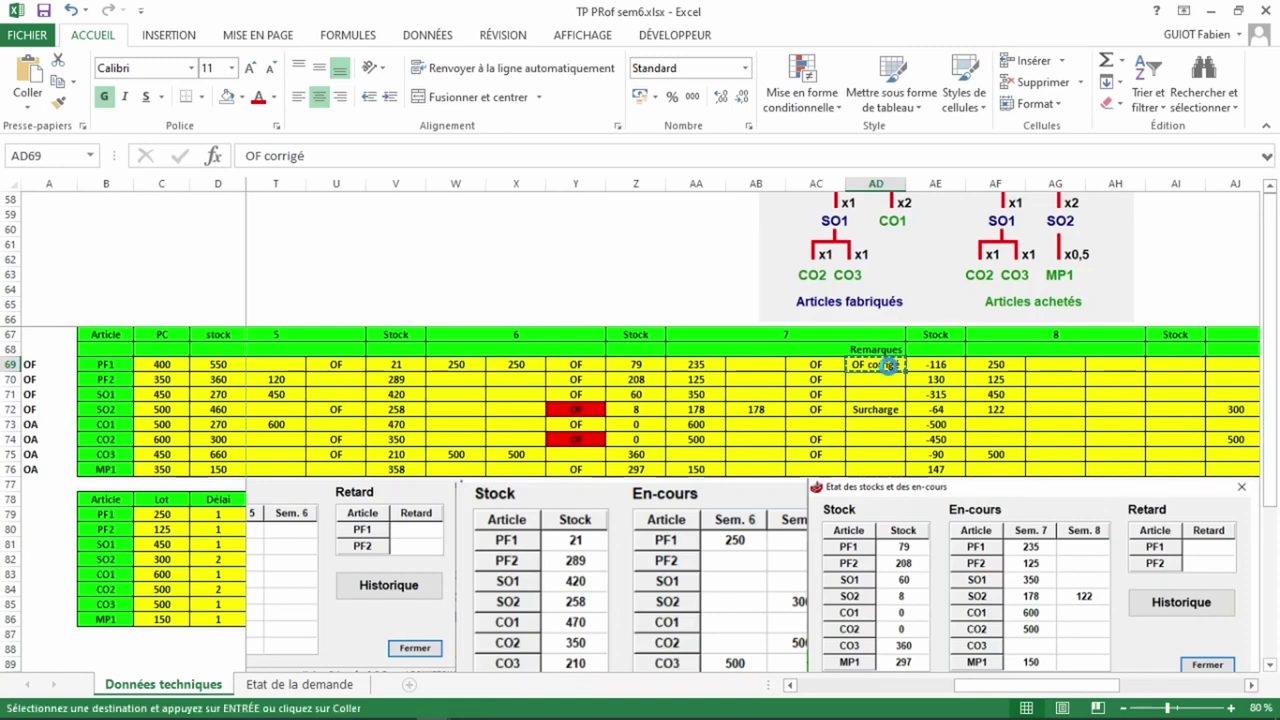
click(1116, 377)
key(ctrl+v)
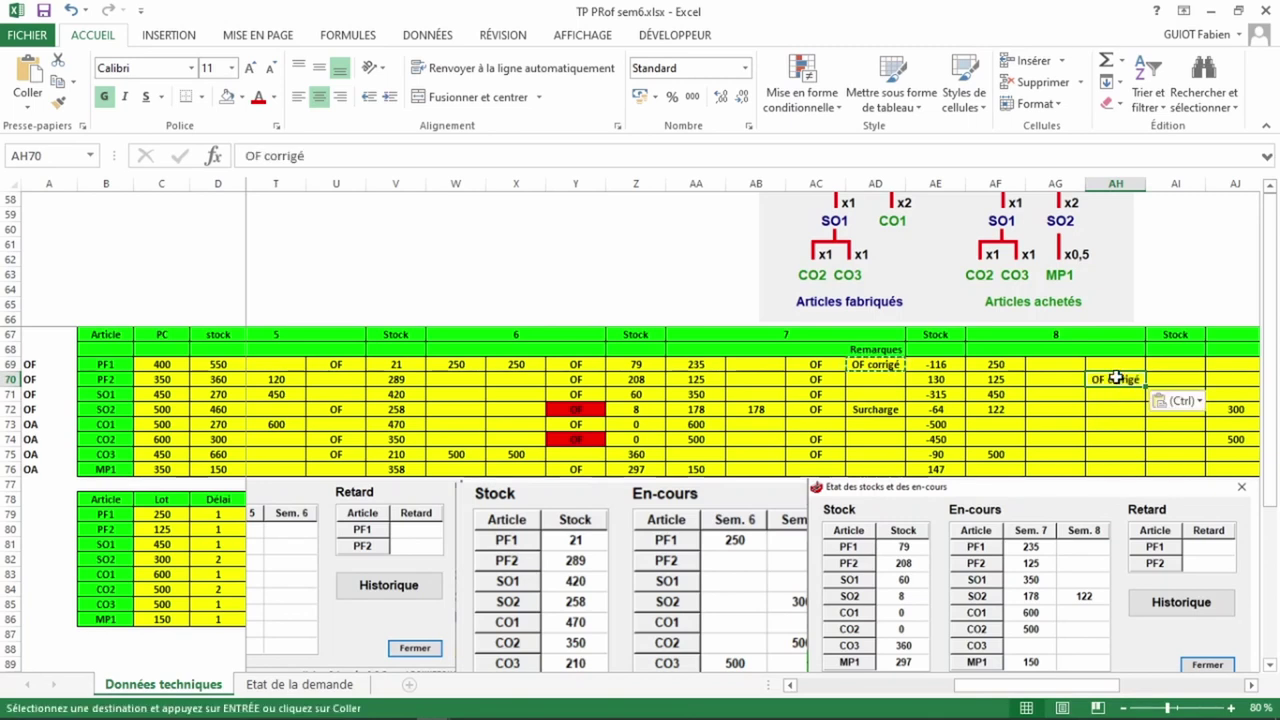
Step: Try a week 8 order of 100 for PF2, and undo the change
click(1003, 378)
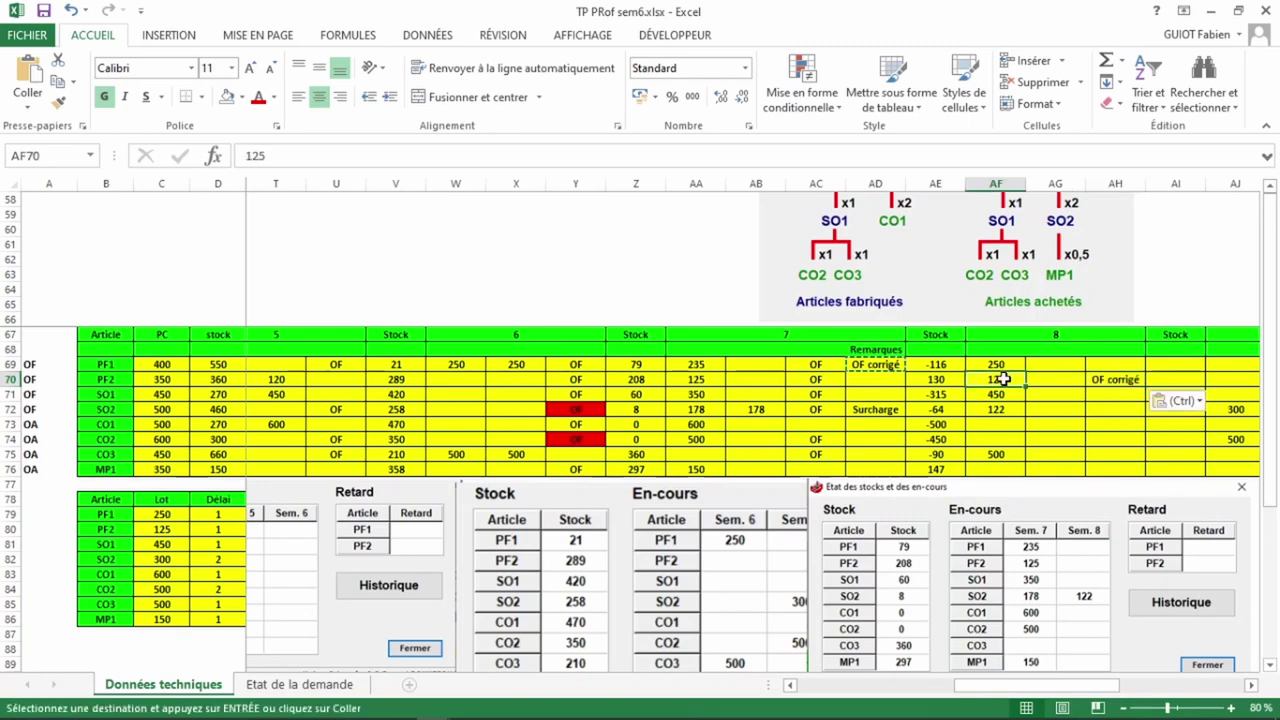
text(100)
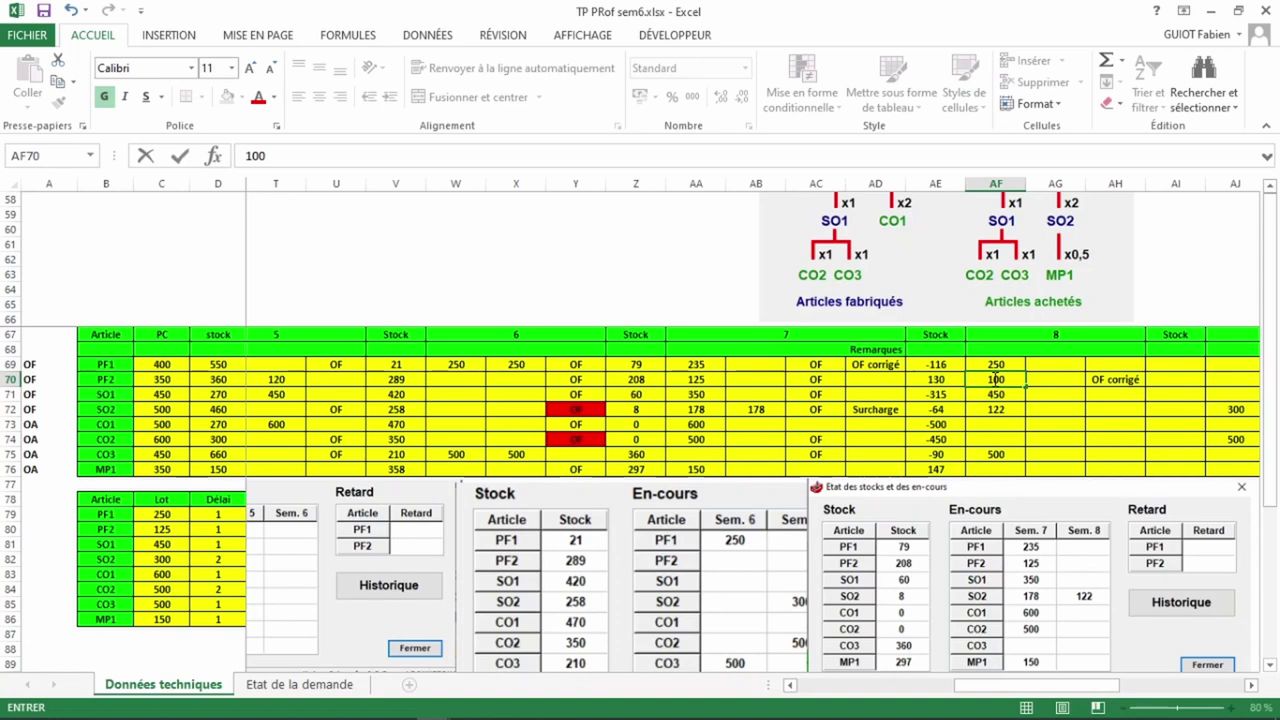
key(Return)
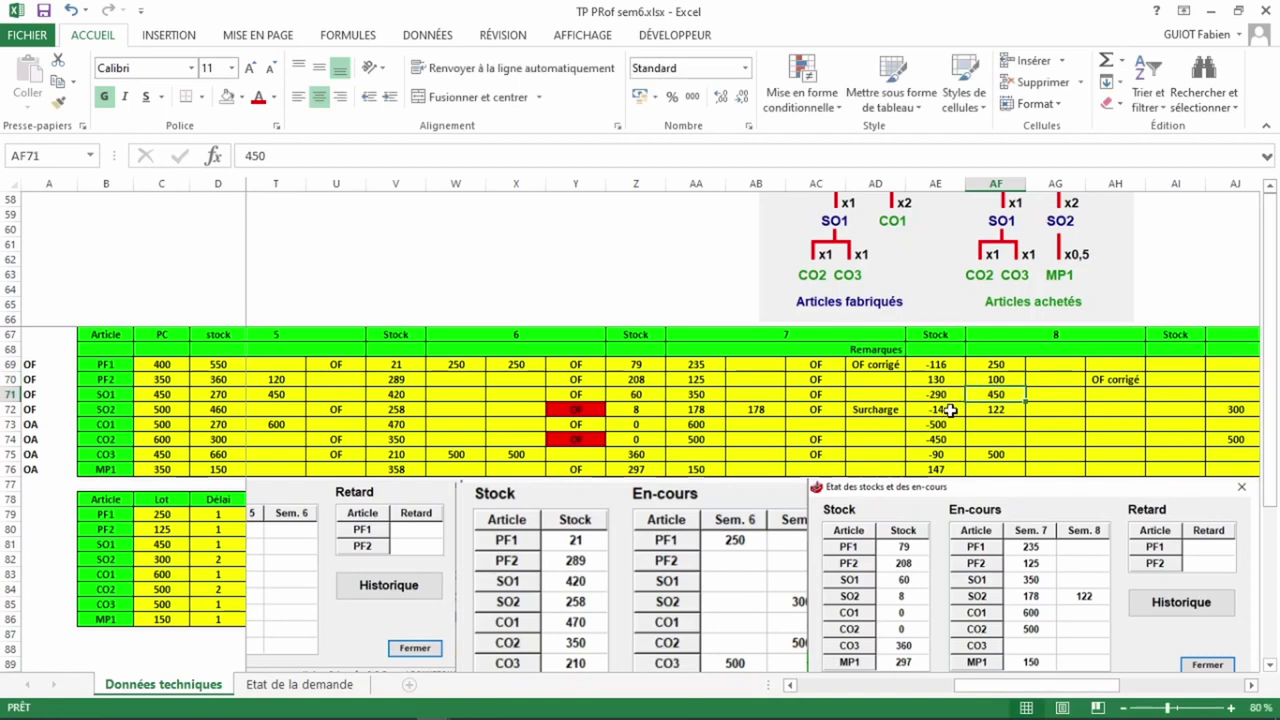
key(ctrl+z)
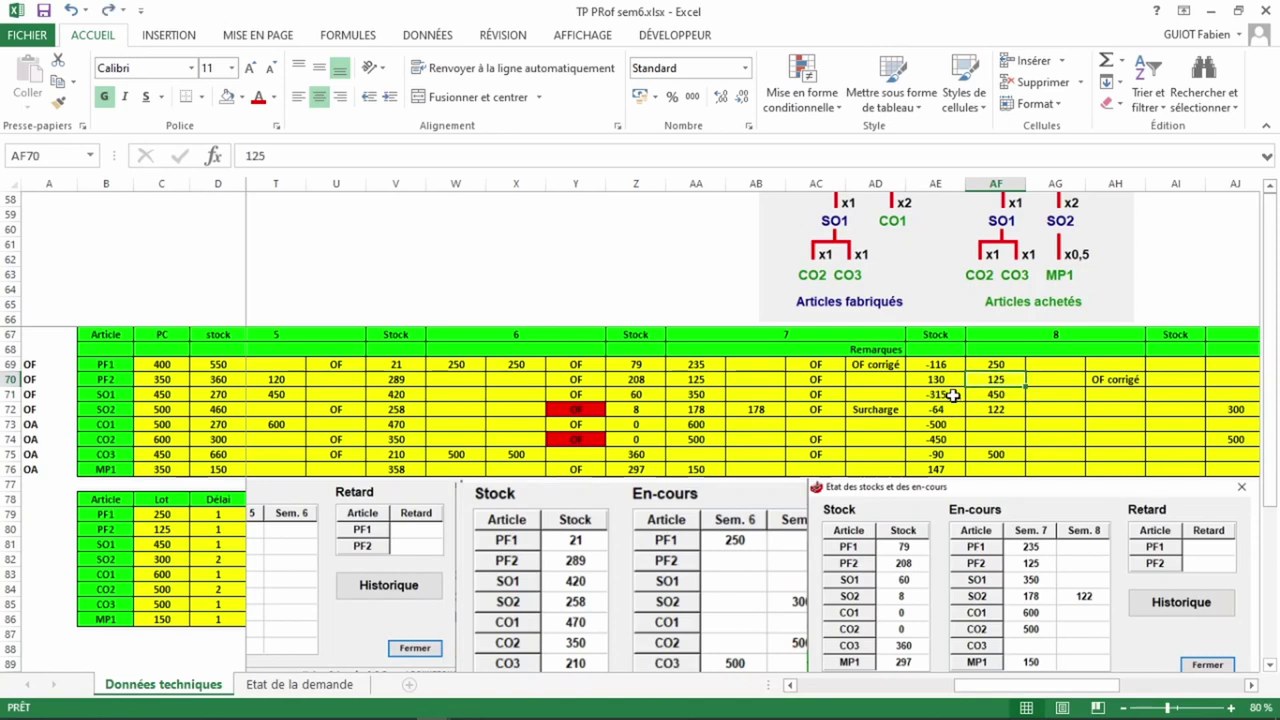
Step: Examine SO1's projected week 7 stock formula against CO1's stock and the week 8 PF2 order
click(953, 396)
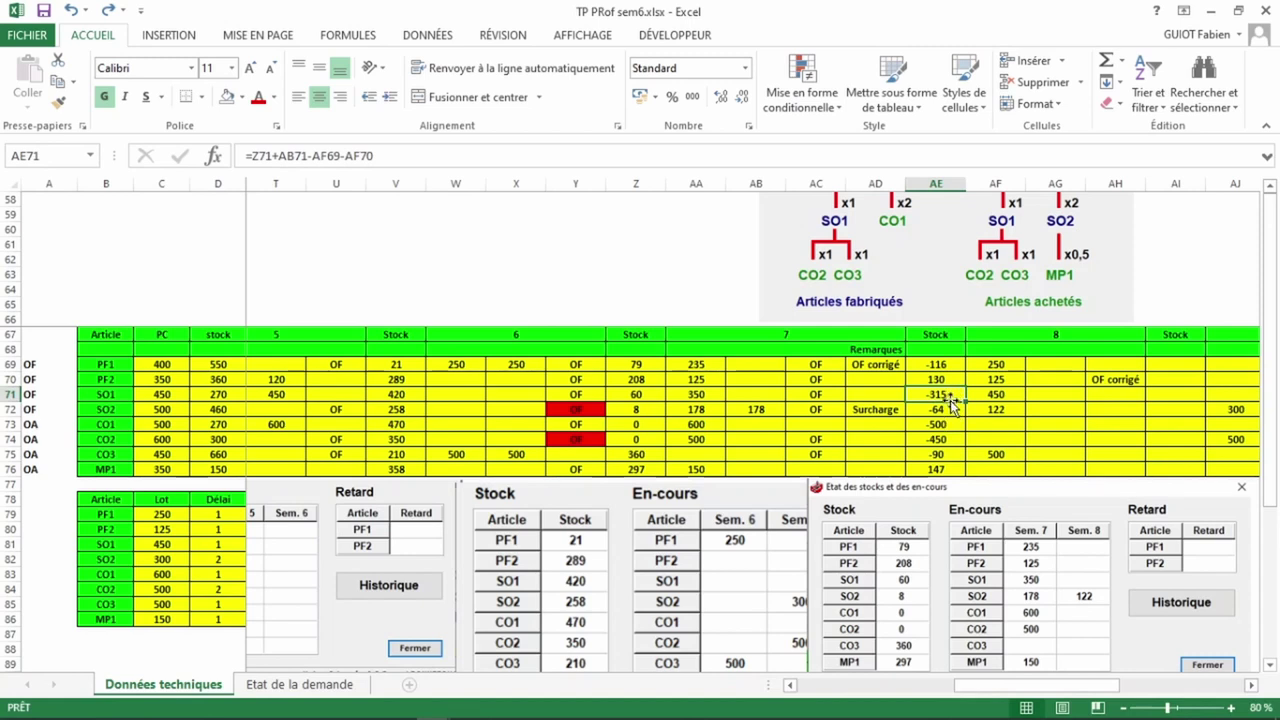
click(648, 425)
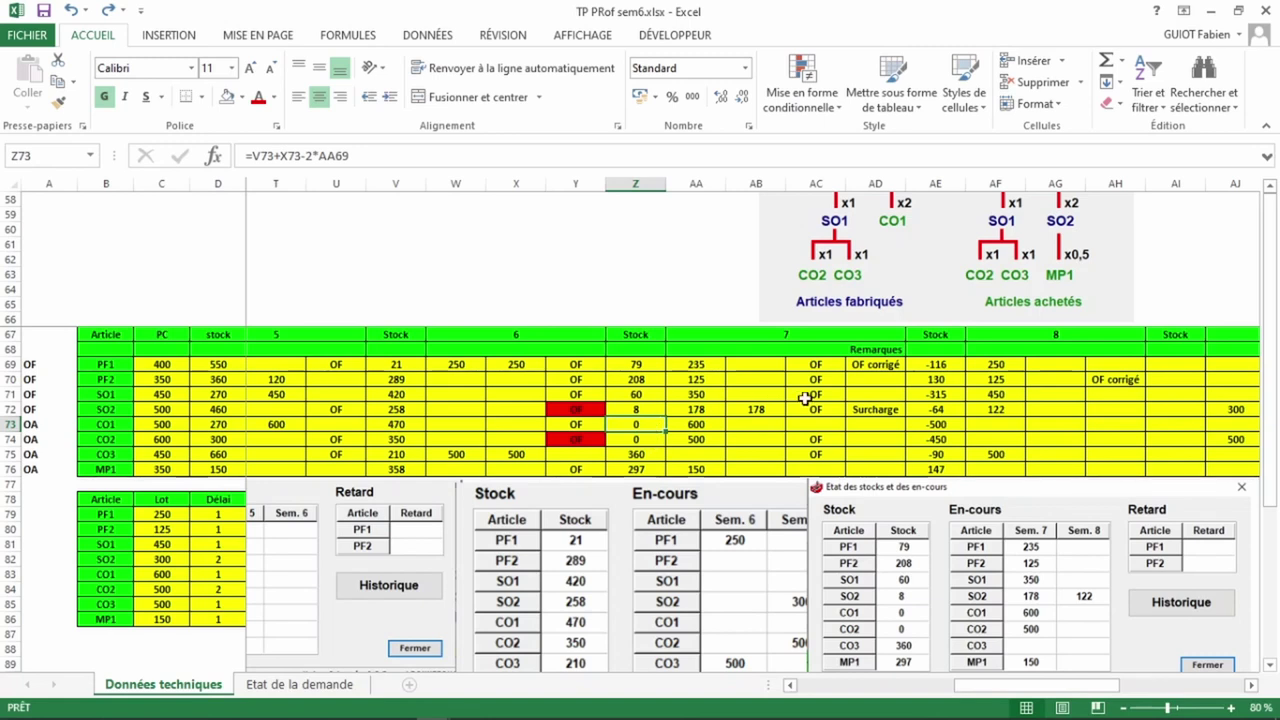
click(929, 395)
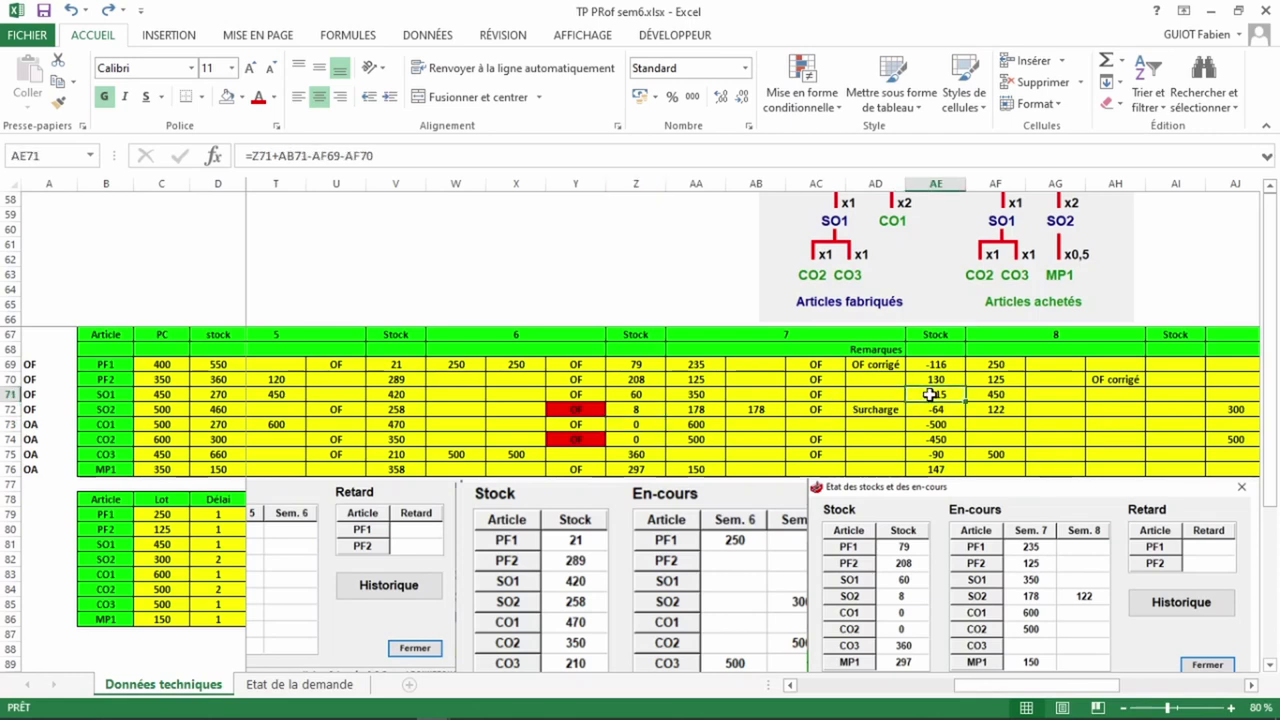
click(983, 379)
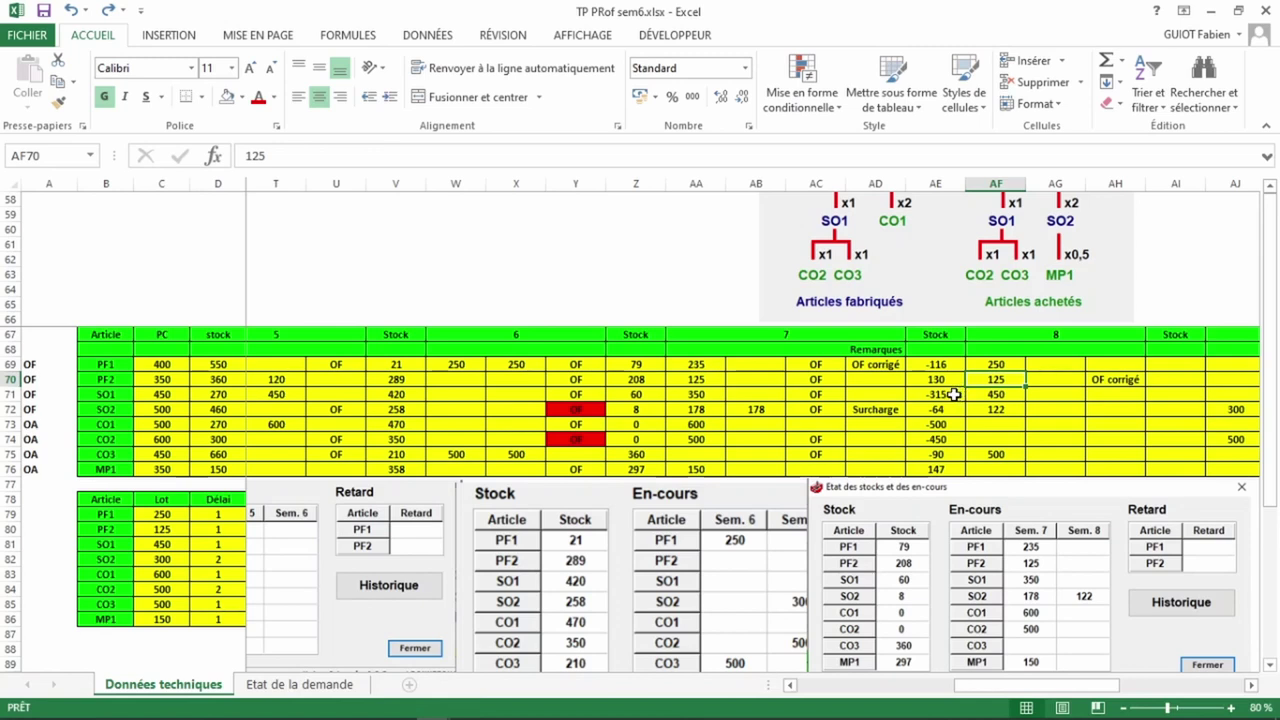
click(954, 396)
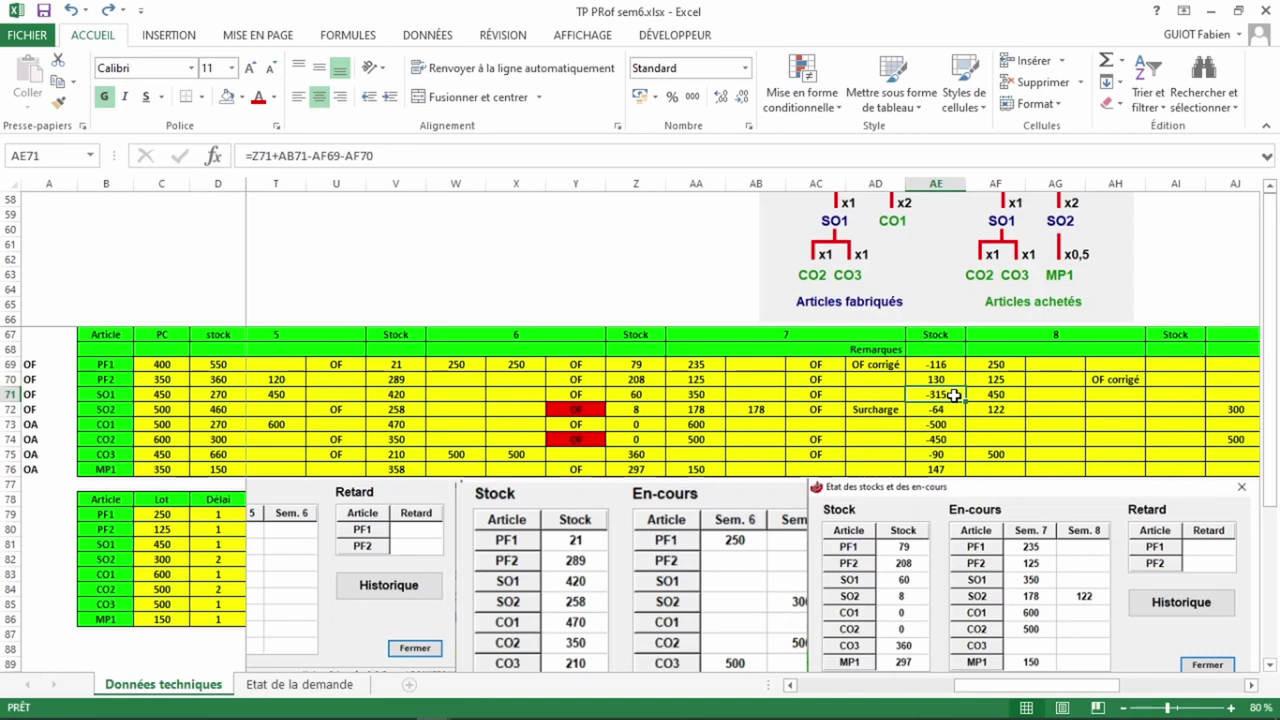
double_click(954, 396)
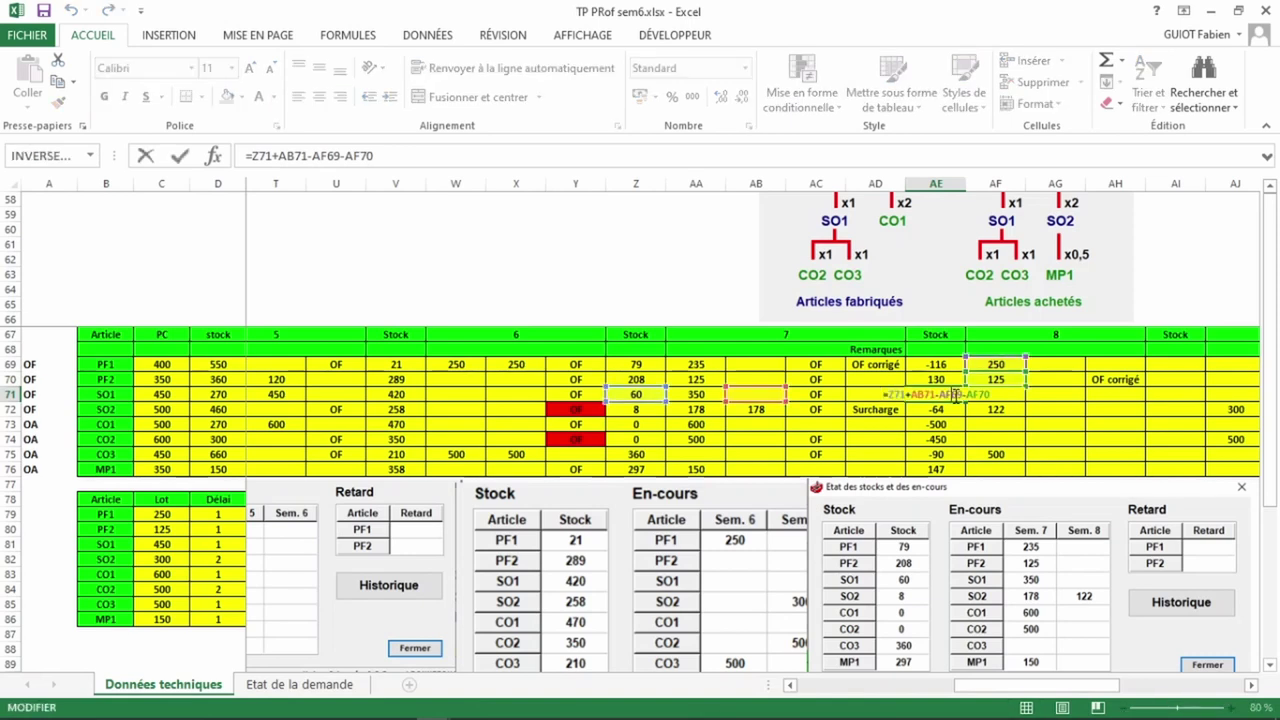
key(Escape)
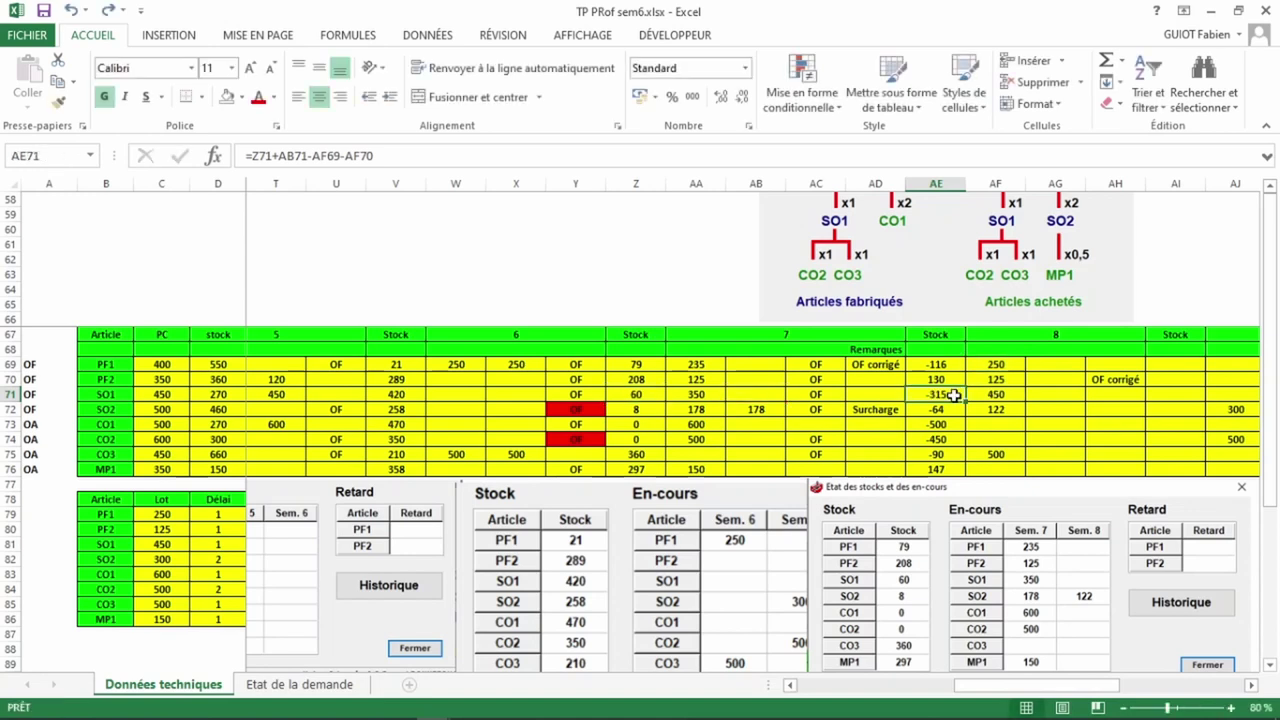
Step: Enter 350 for SO1 in the second column of week 7, cell AB71
click(762, 390)
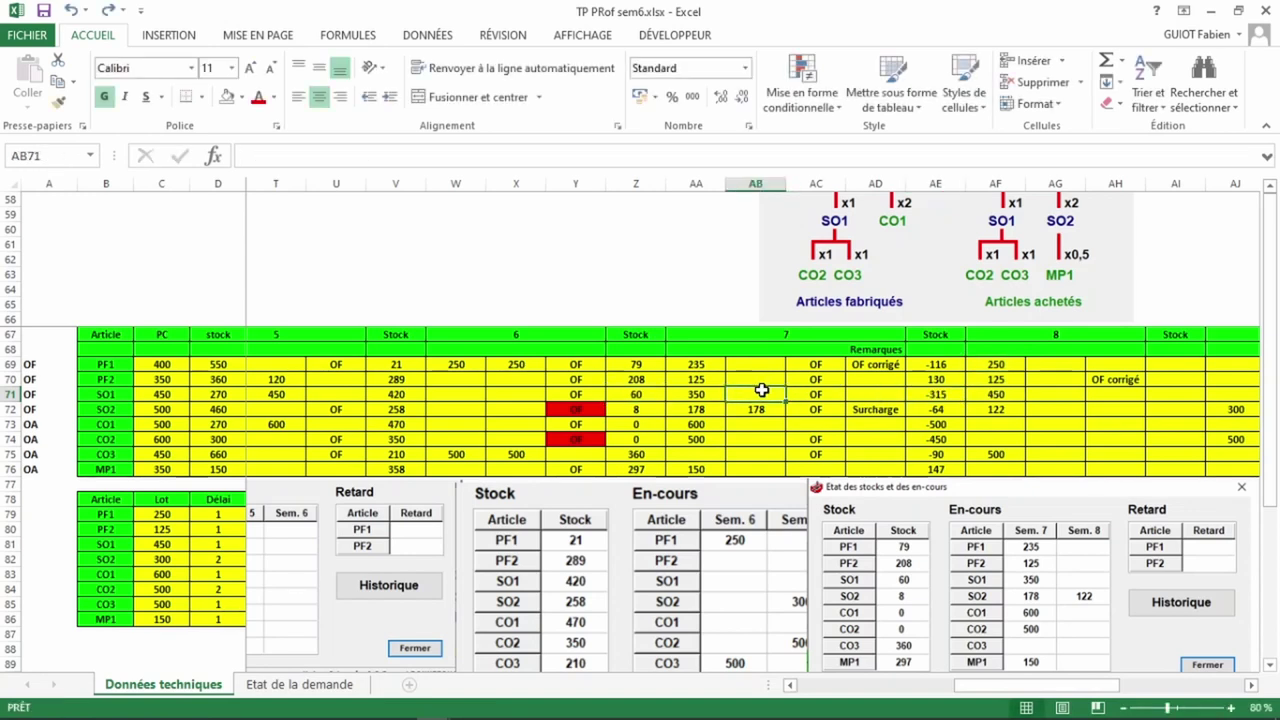
text(350)
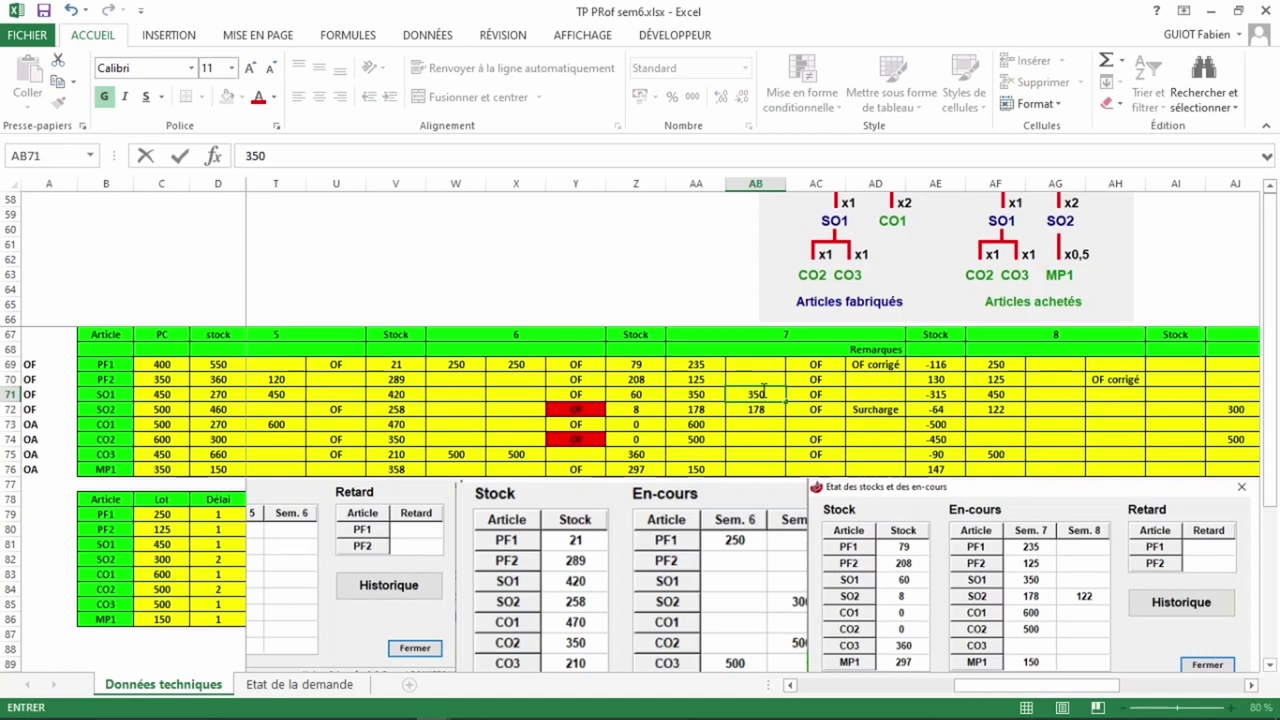
key(Return)
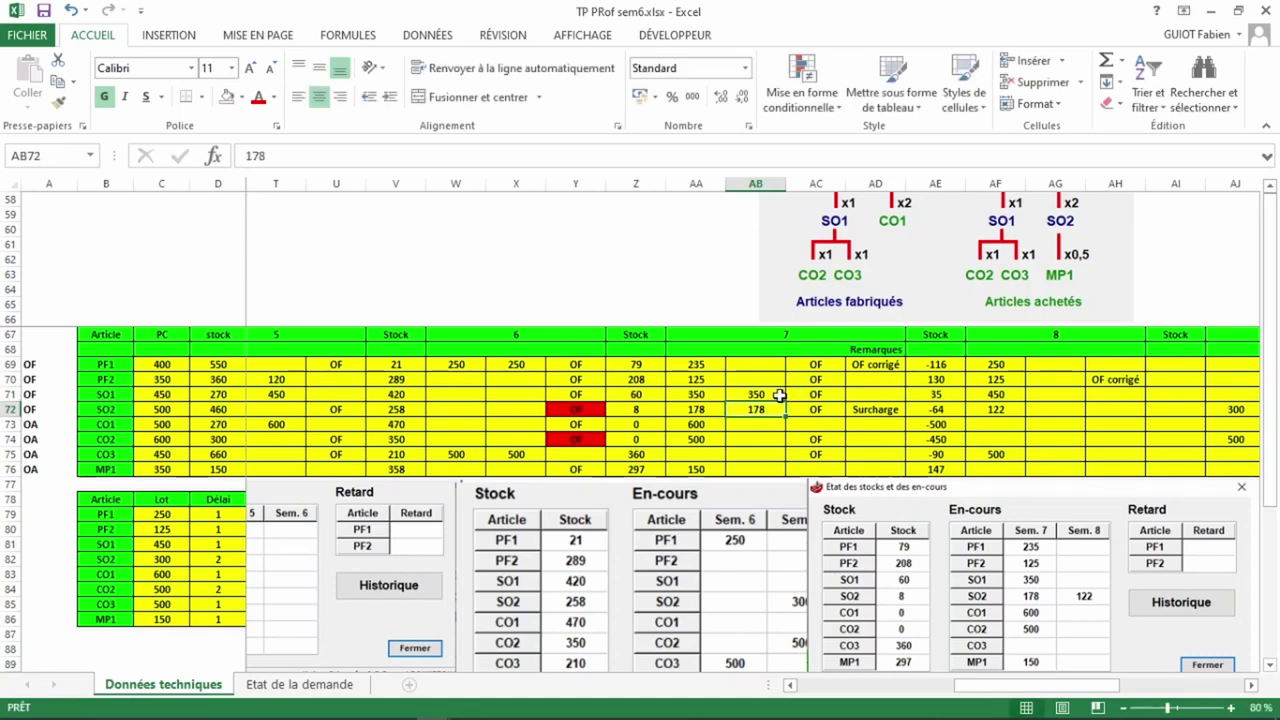
Step: Check the SO1 and SO2 stocks, and move the week 8 remark "OF corrigé" from PF2 to SO1
click(930, 391)
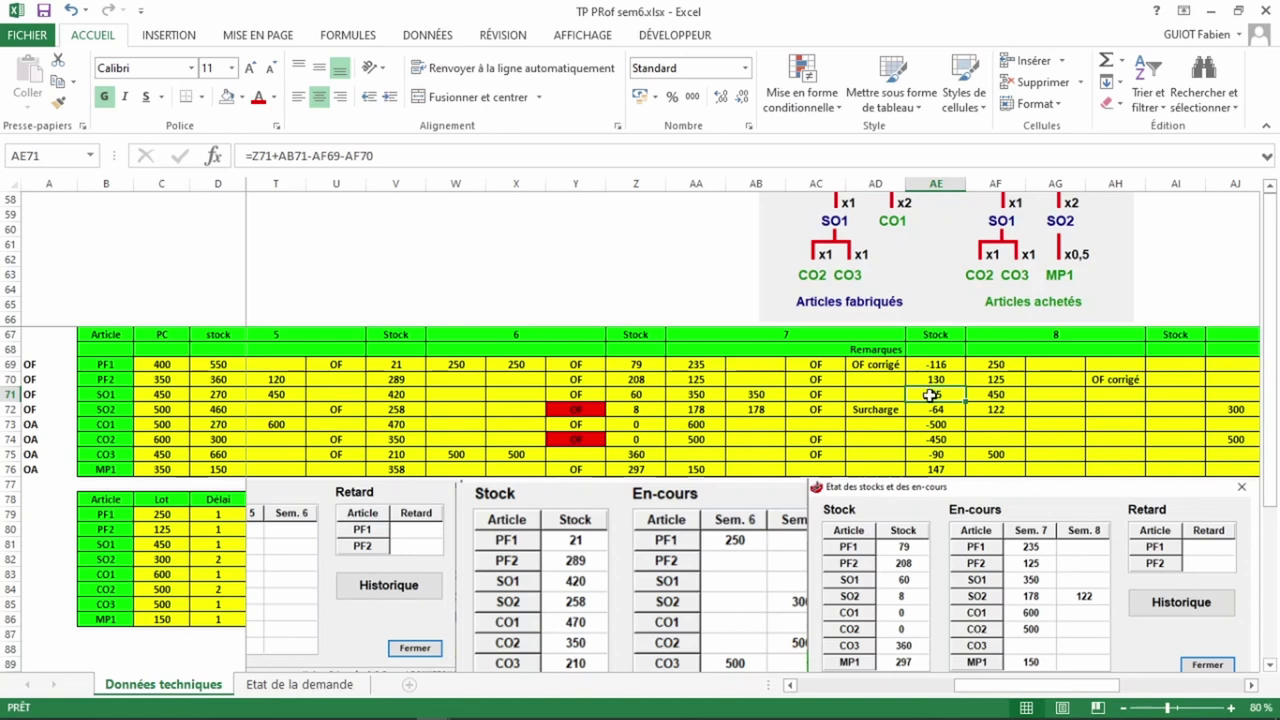
click(932, 410)
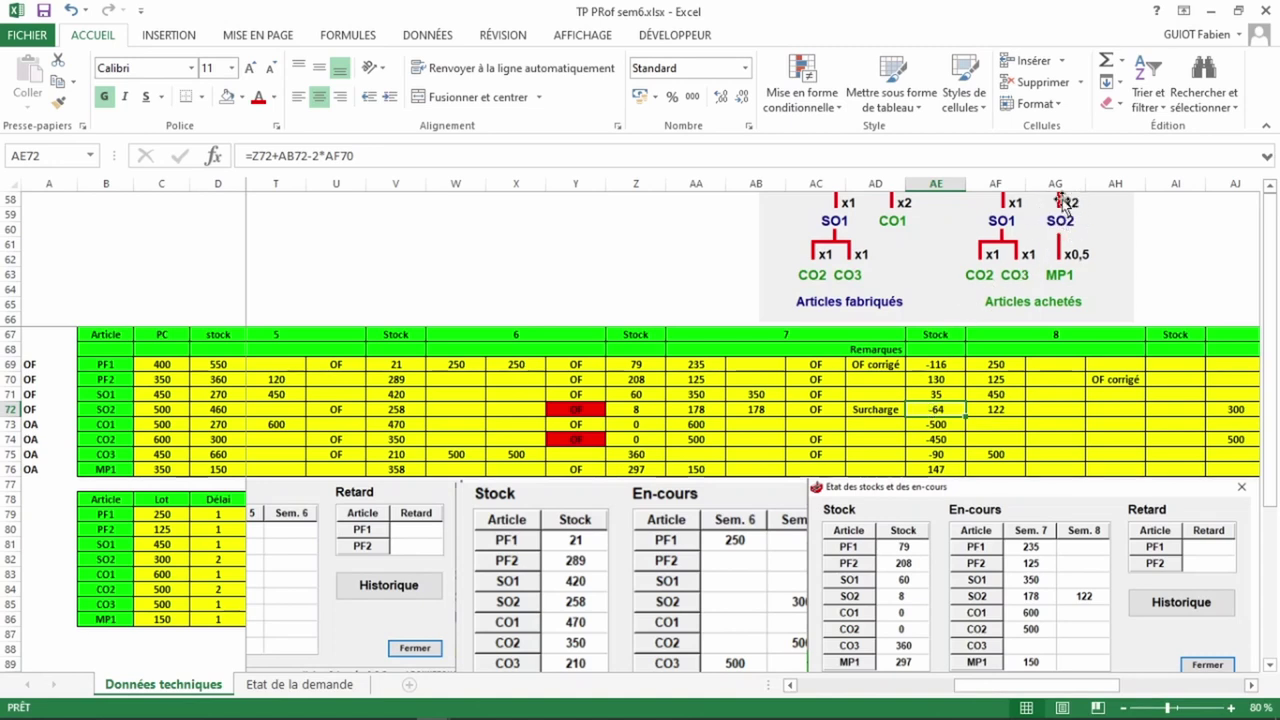
click(996, 393)
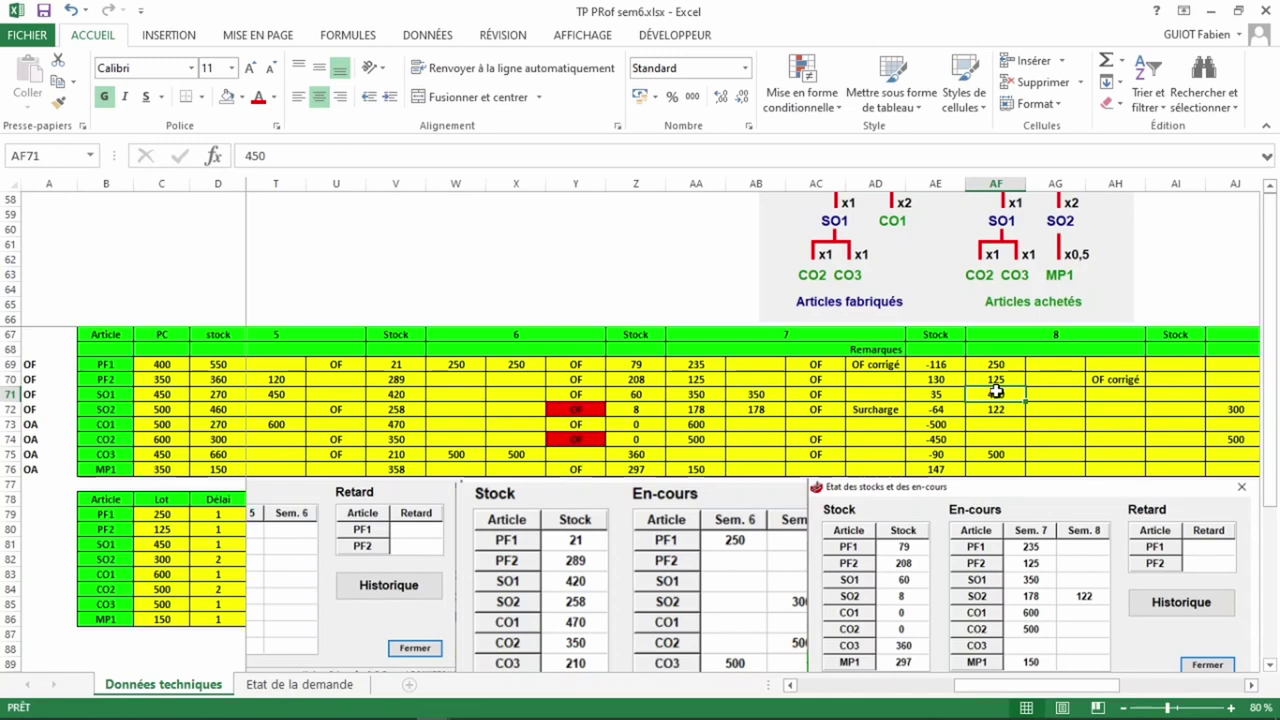
click(1117, 381)
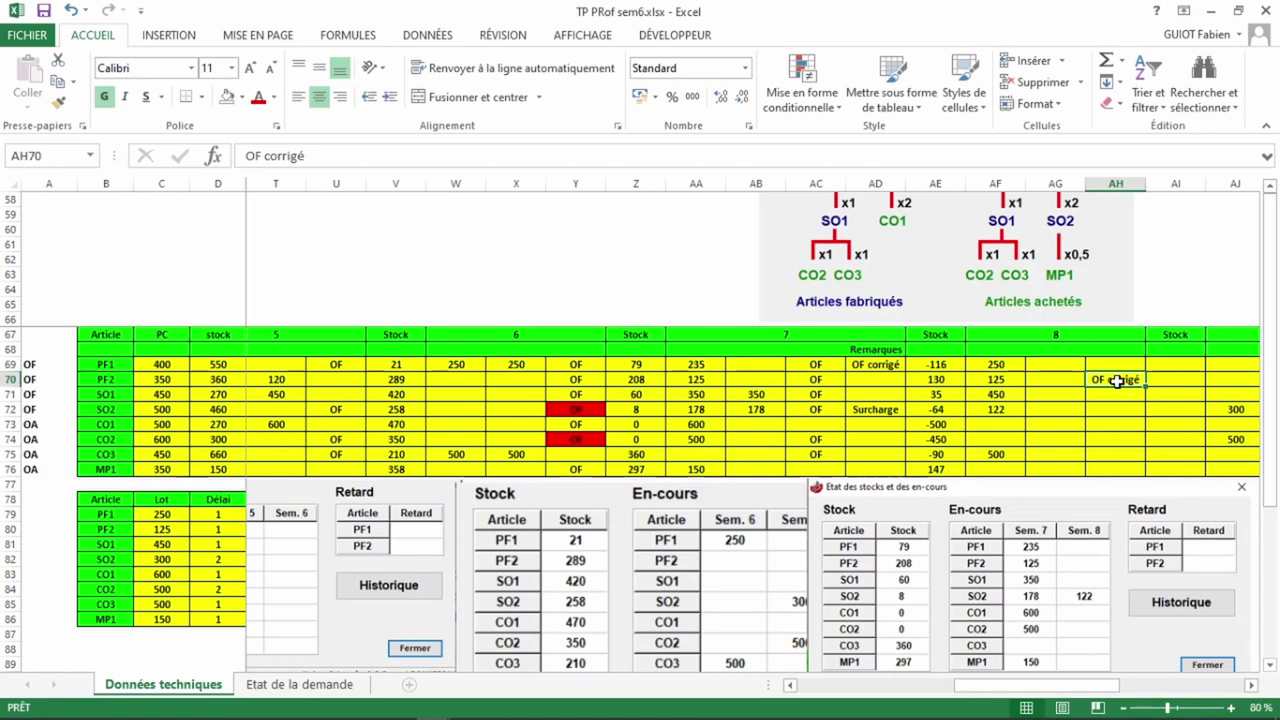
key(ctrl+c)
click(1116, 393)
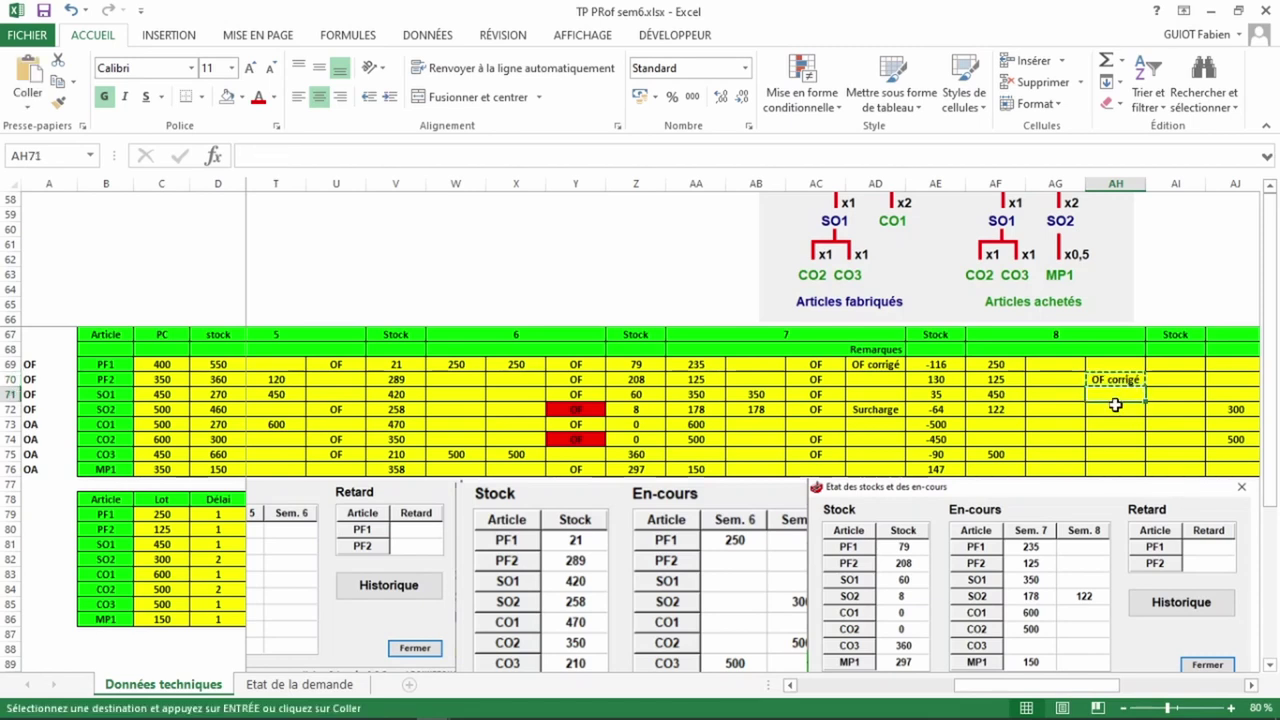
key(ctrl+v)
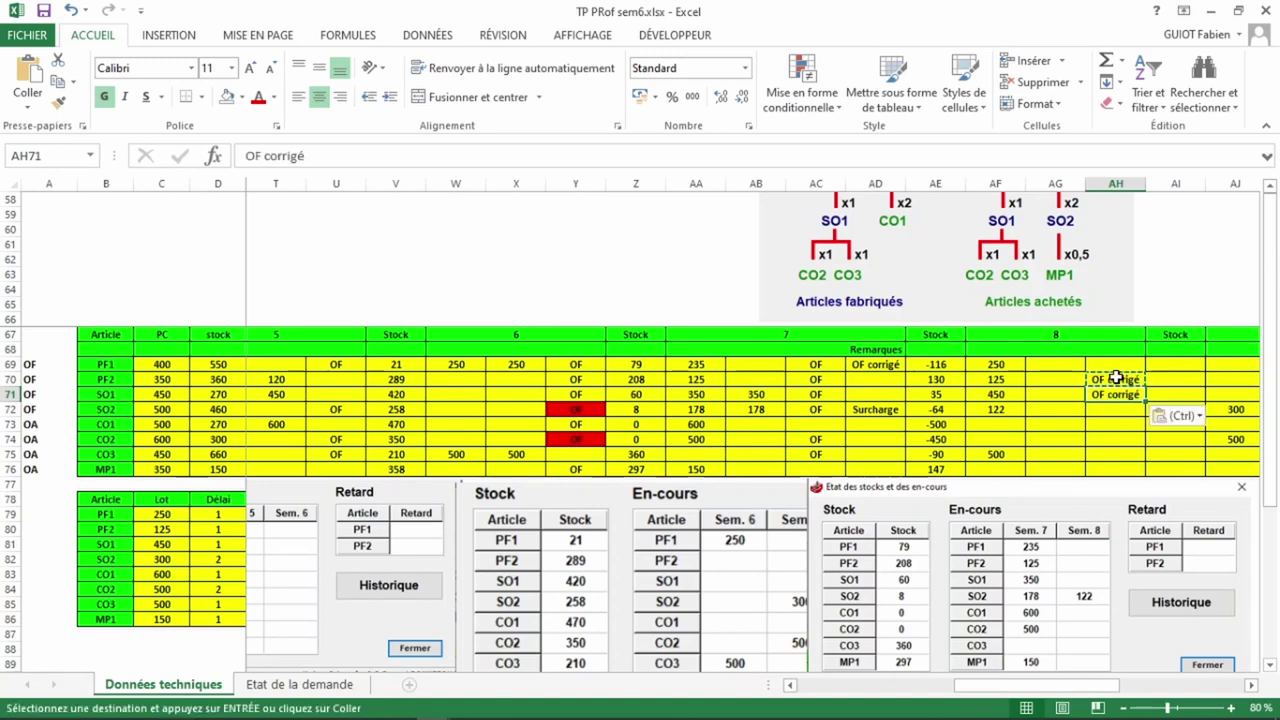
click(1116, 378)
key(Delete)
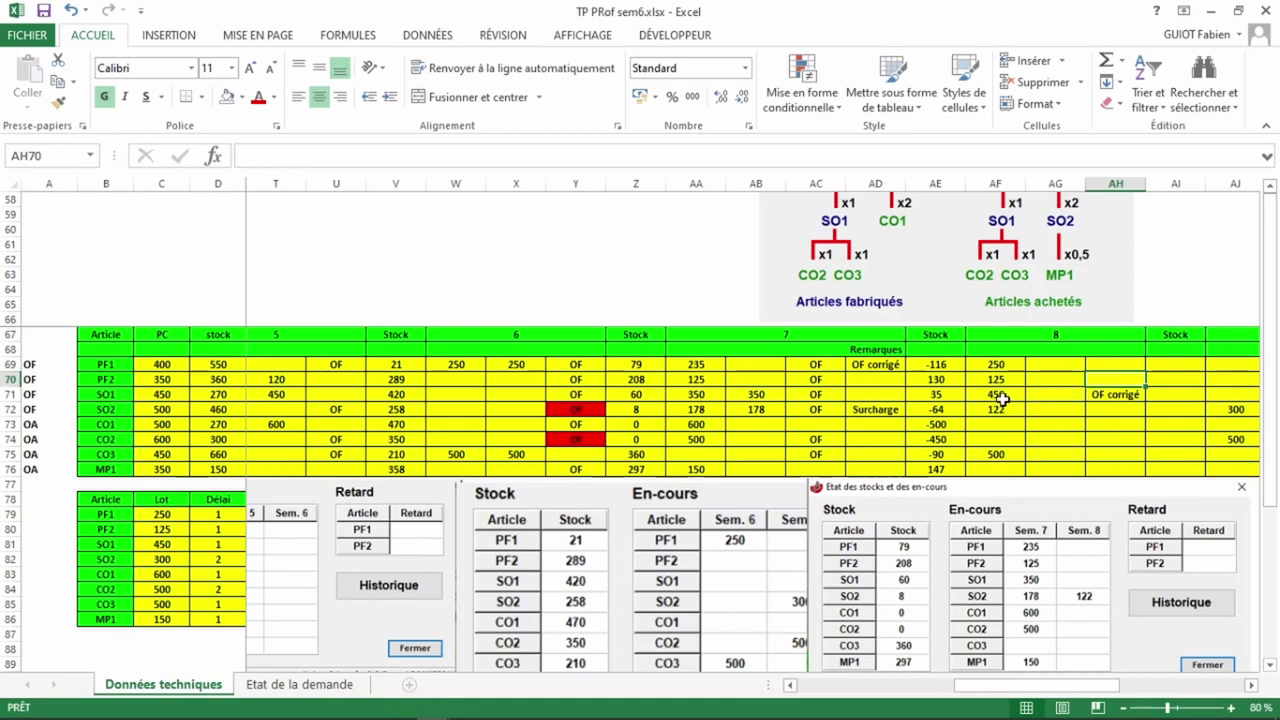
Step: Inspect SO2's projected week 7 stock formula, and undo the remark move and the SO1 quantity entry
click(949, 413)
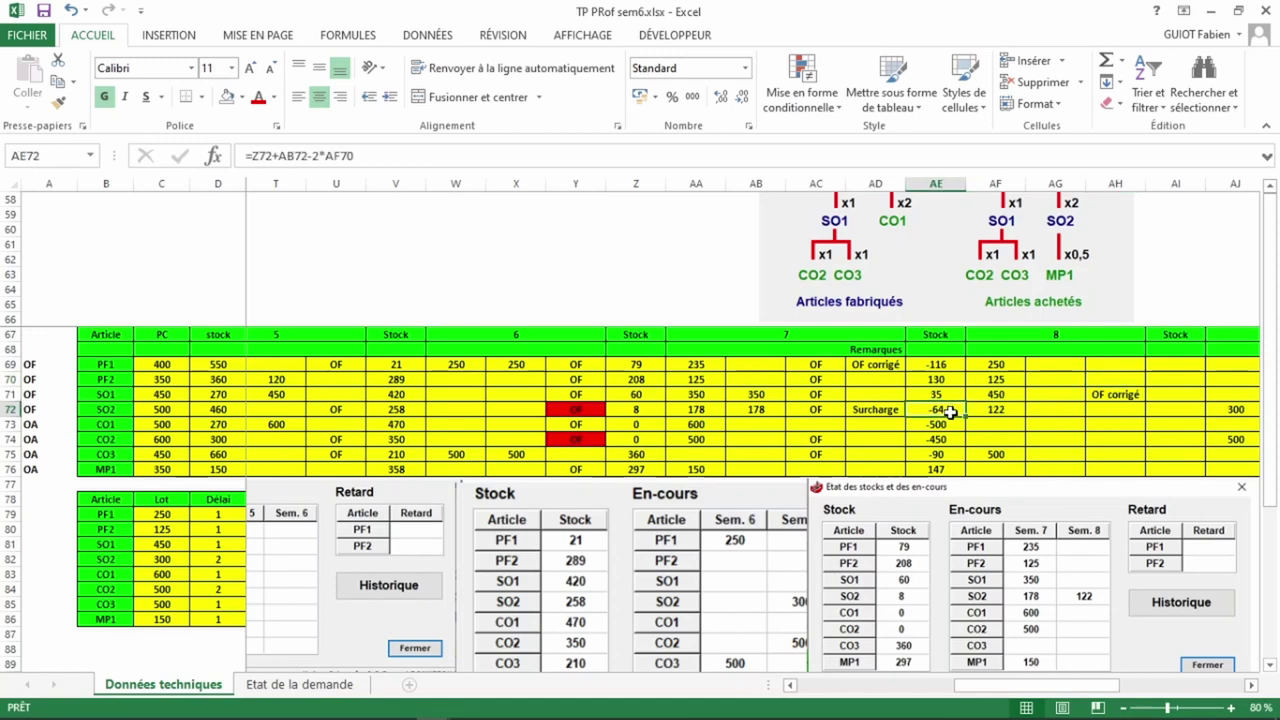
double_click(949, 413)
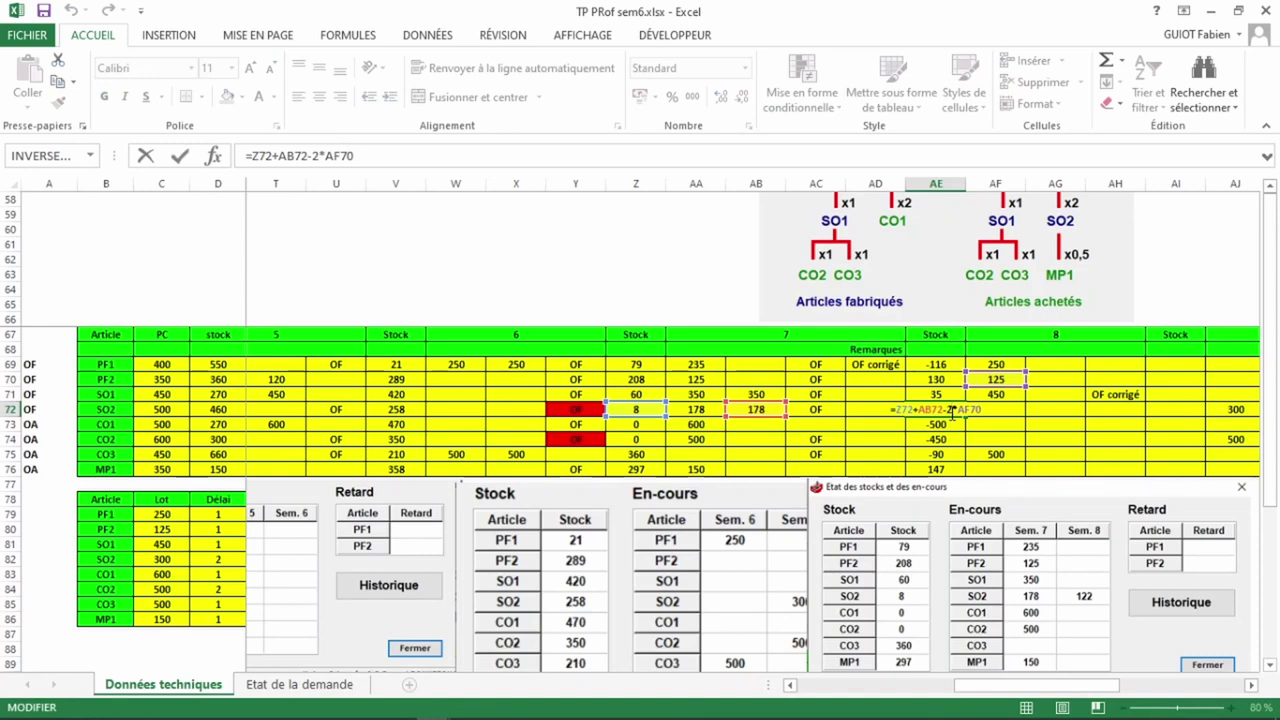
key(Return)
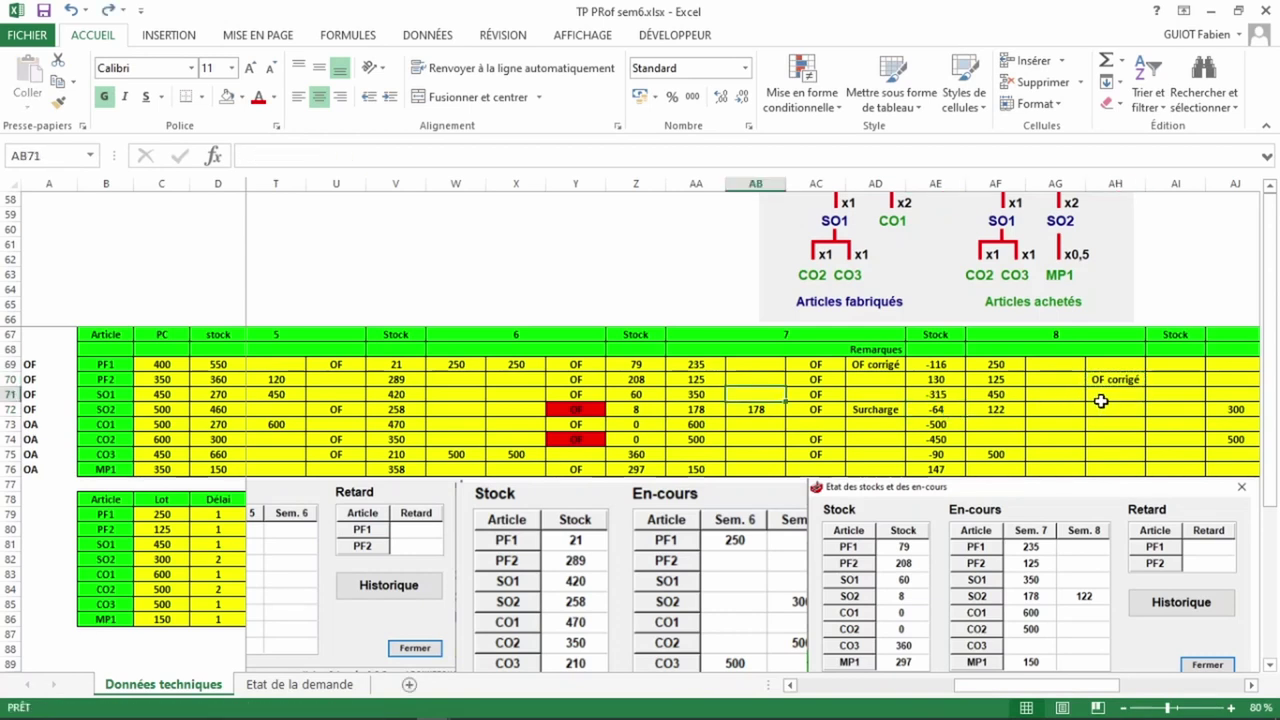
Step: Enter 350 in AB71 for SO1's week 7 quantity, and check its projected stock formula
double_click(937, 394)
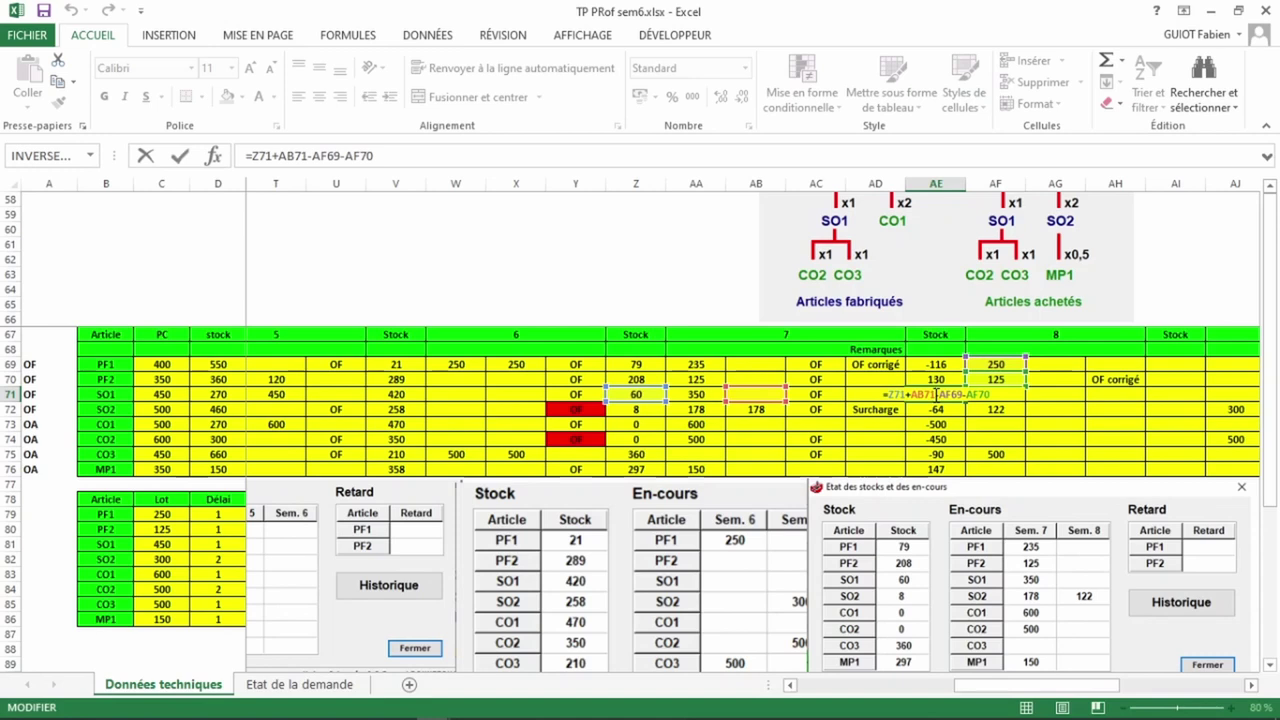
key(Escape)
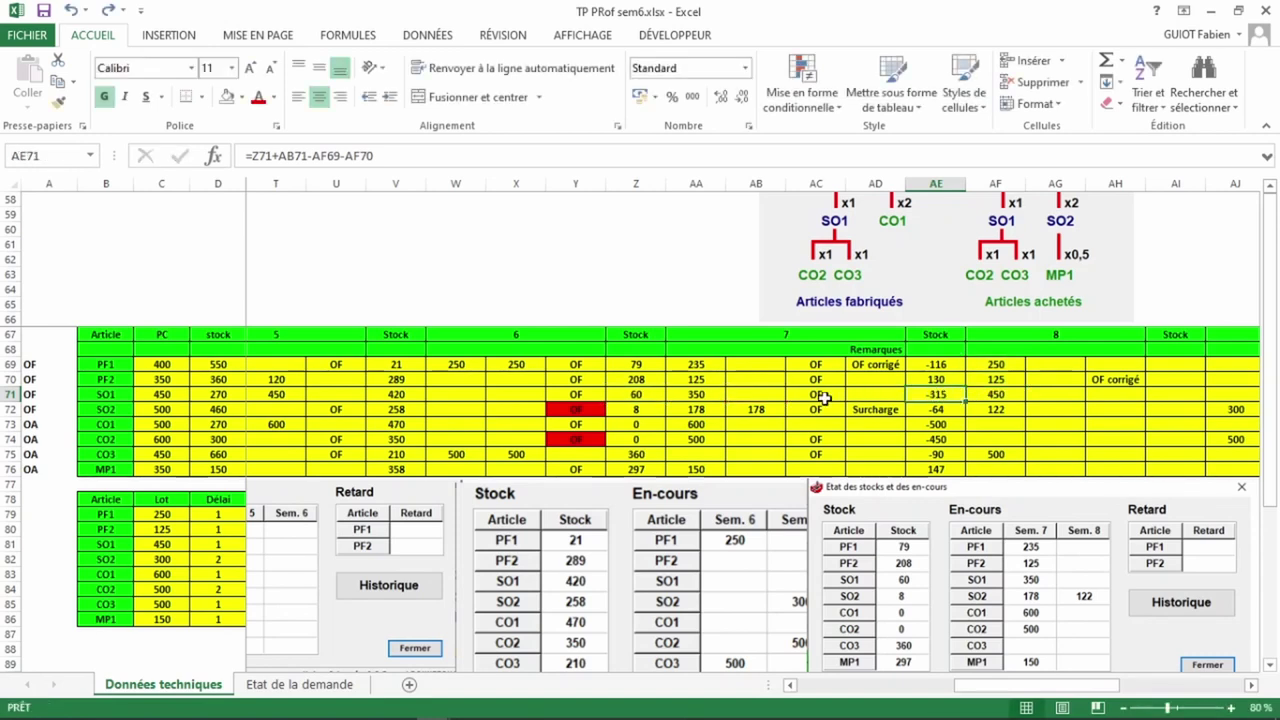
click(771, 396)
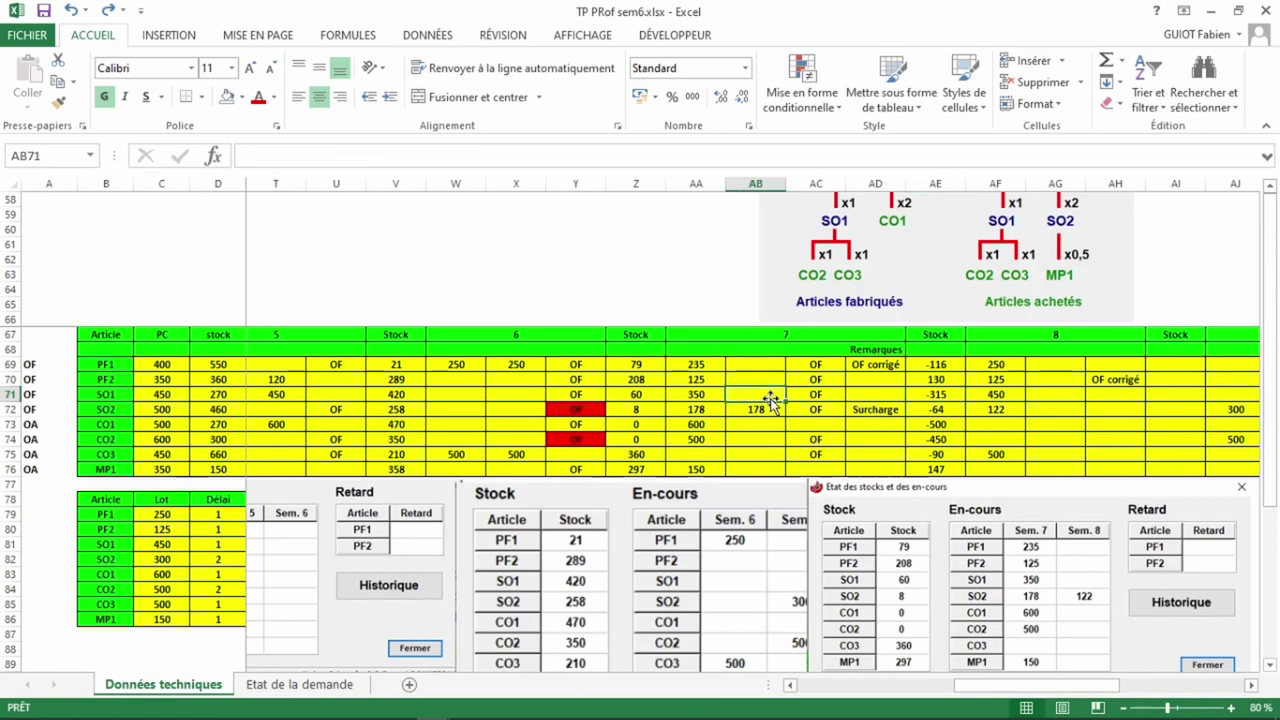
text(350)
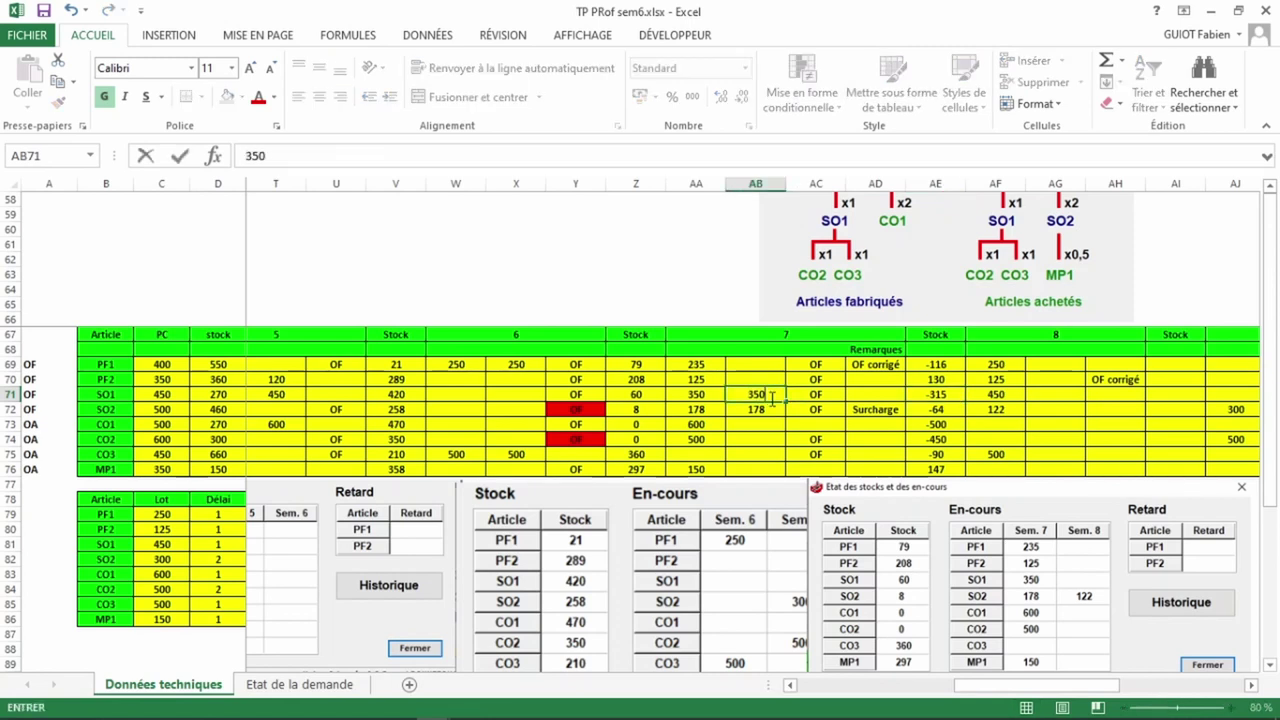
key(Return)
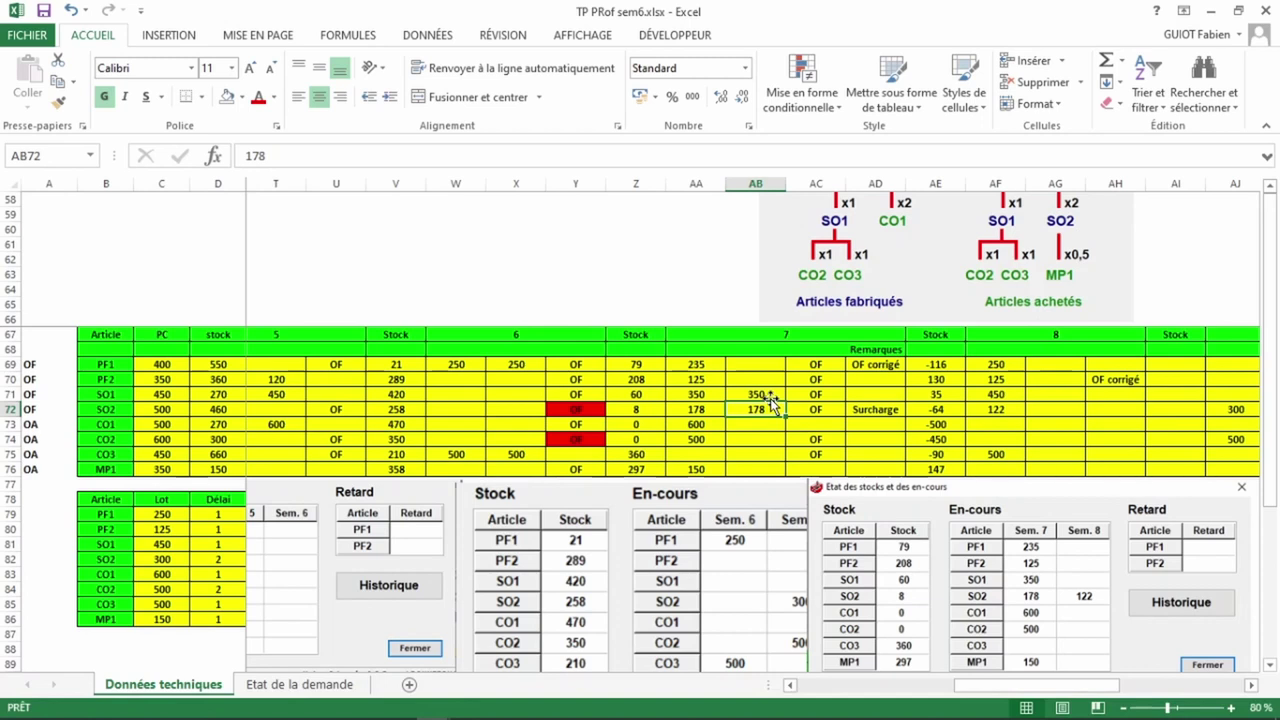
double_click(939, 395)
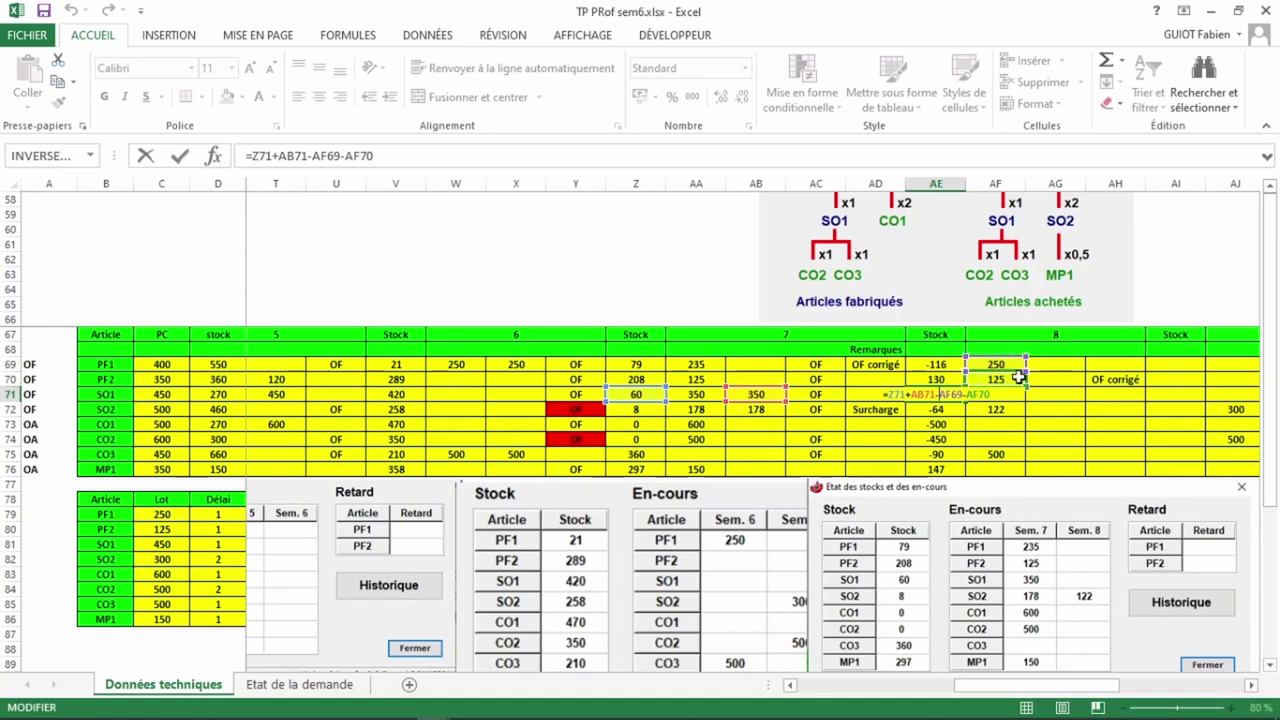
key(ctrl+Return)
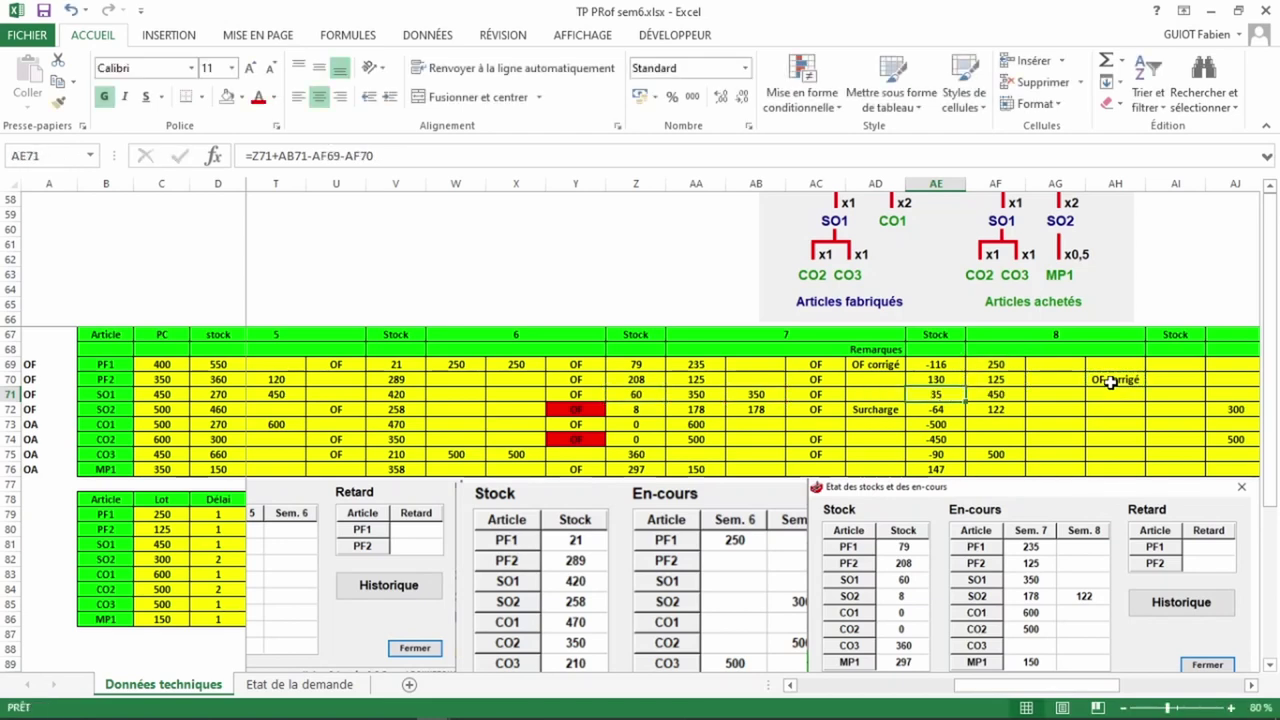
Step: Move the week 8 remark "OF corrigé" from PF2 (AH70) to SO1 (AH71)
click(1110, 383)
key(ctrl+c)
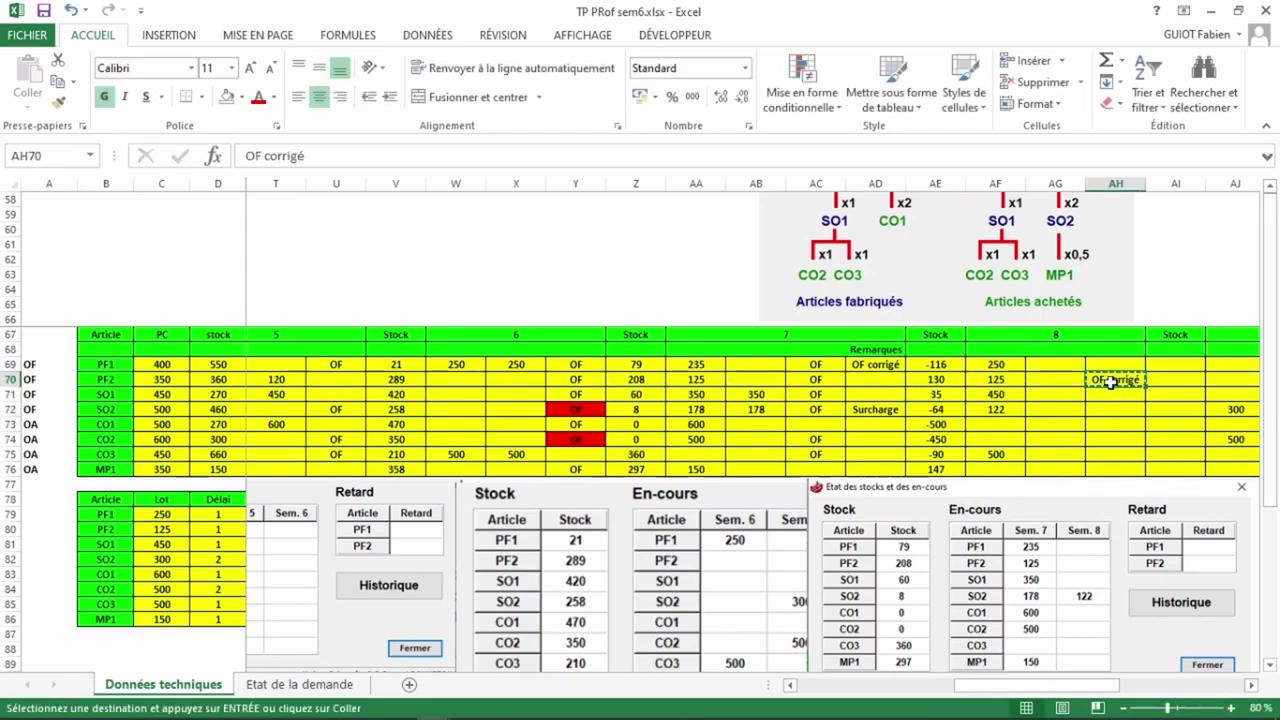
click(1112, 395)
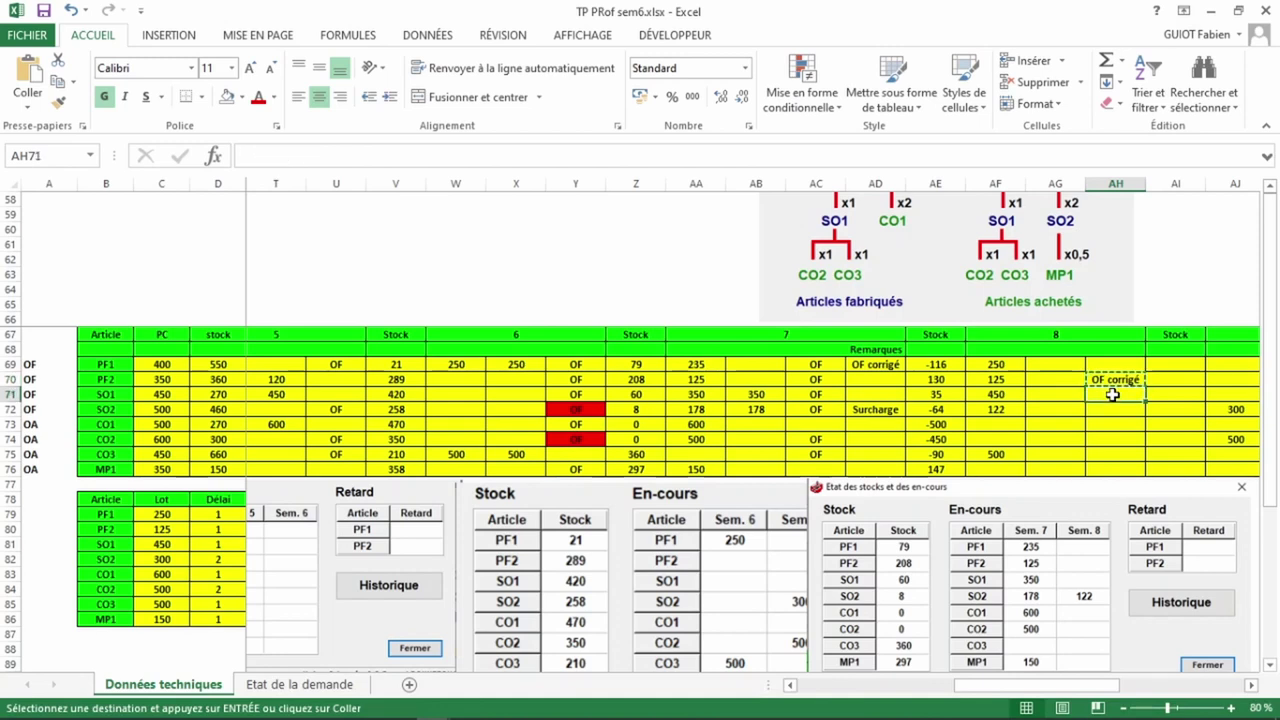
key(ctrl+v)
click(1110, 381)
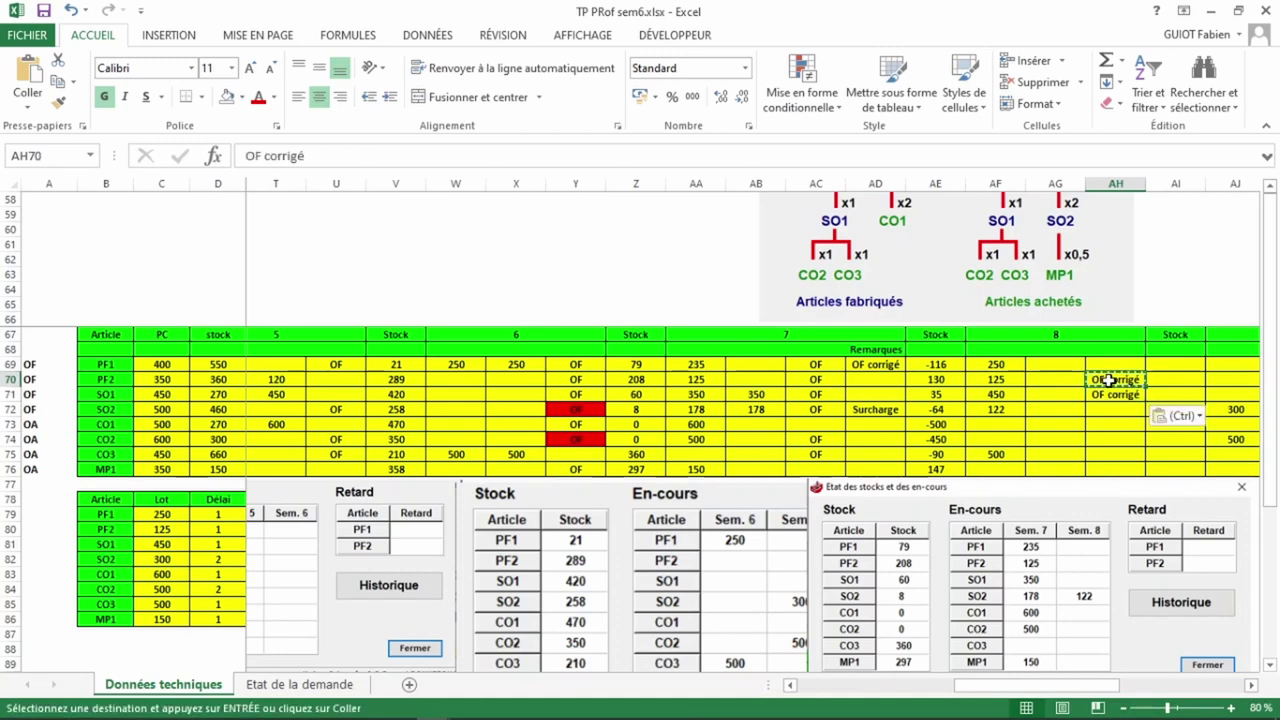
key(Escape)
key(Delete)
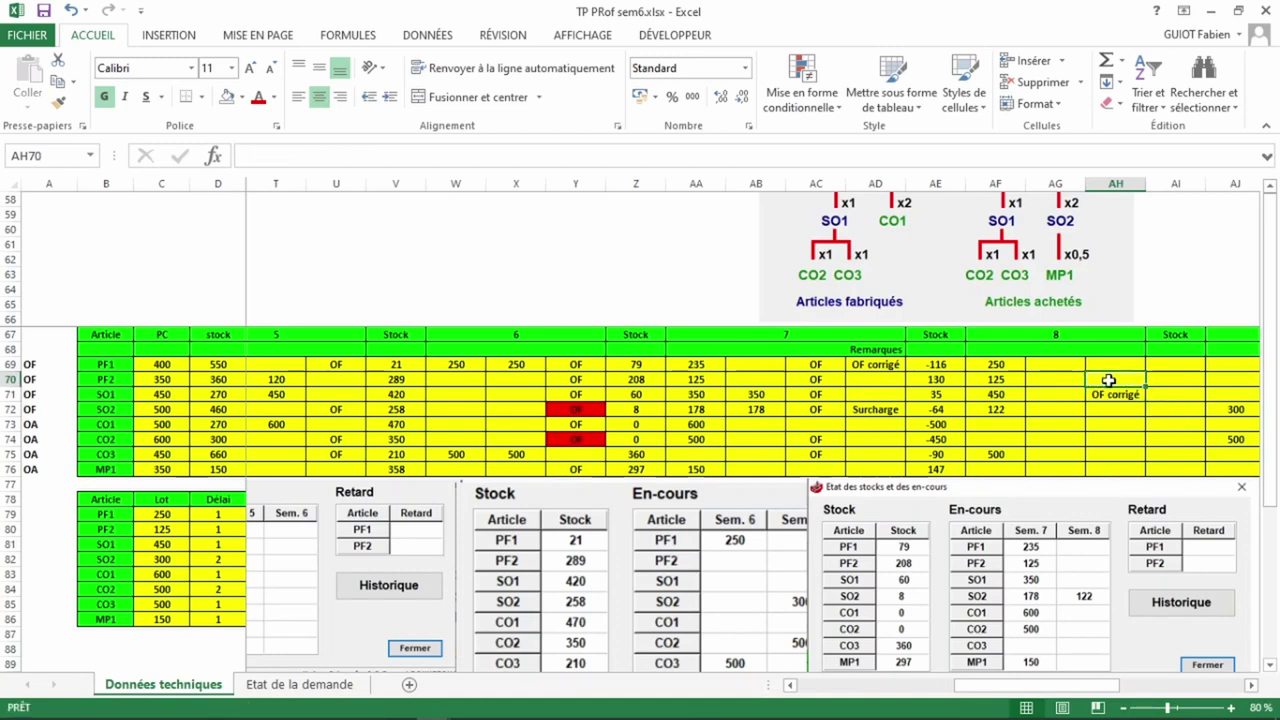
Step: Inspect SO2's projected week 7 stock formula in AE72 and the cells it refers to
click(1003, 395)
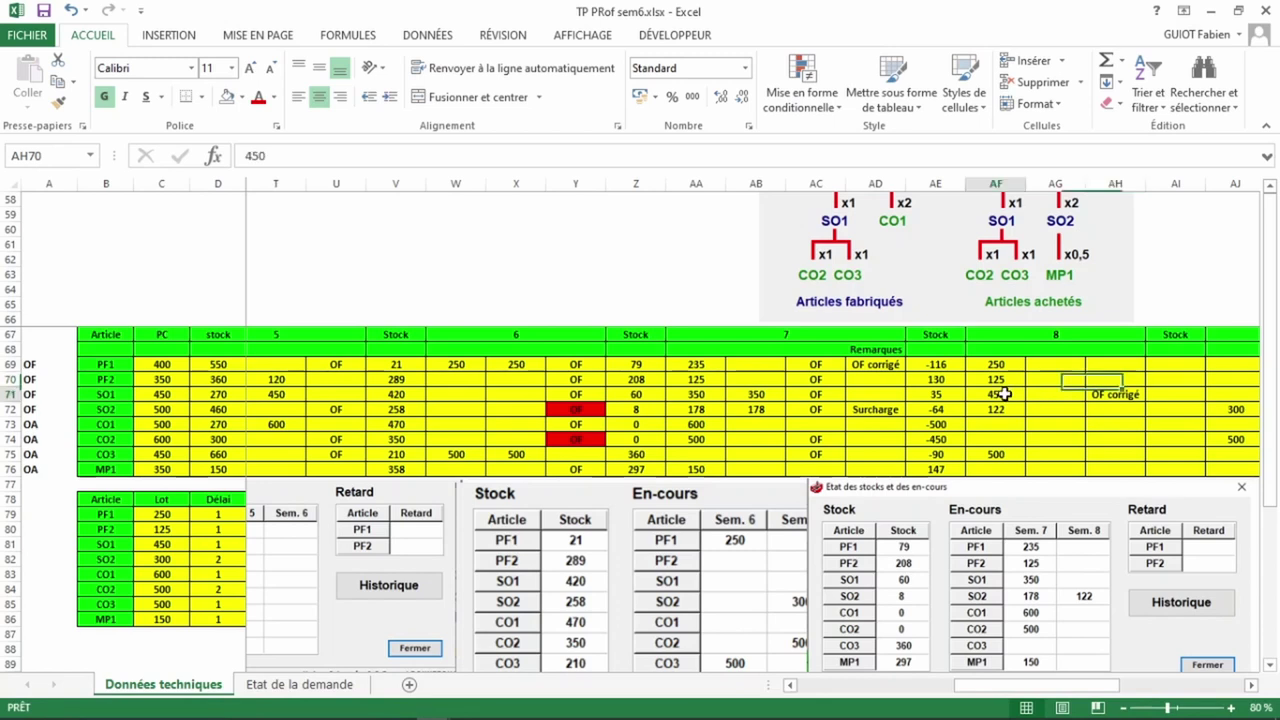
click(936, 410)
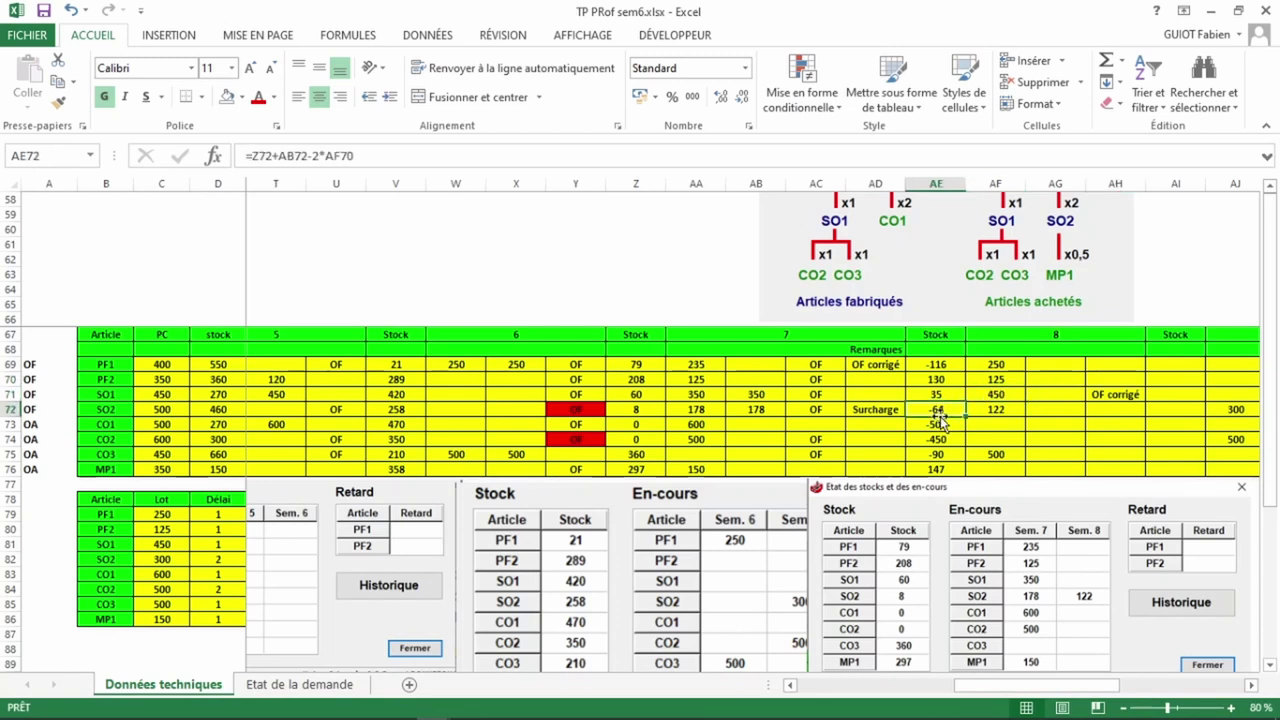
double_click(932, 410)
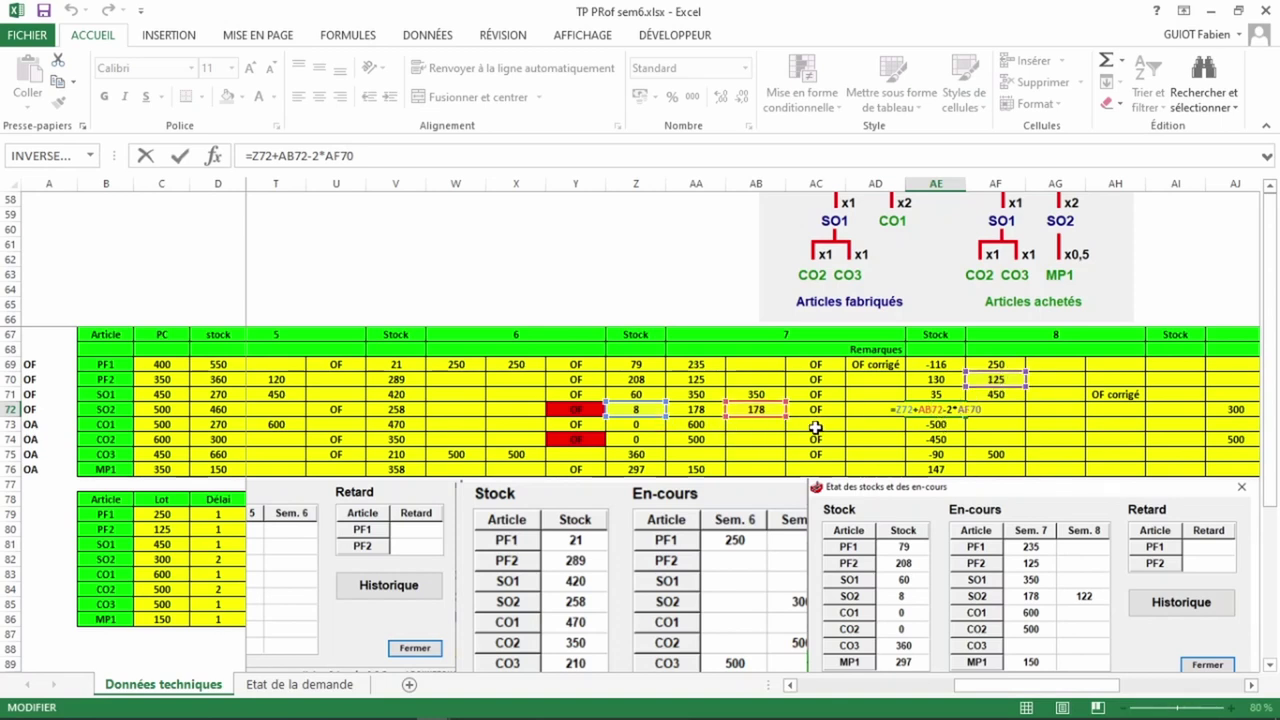
key(ctrl+Return)
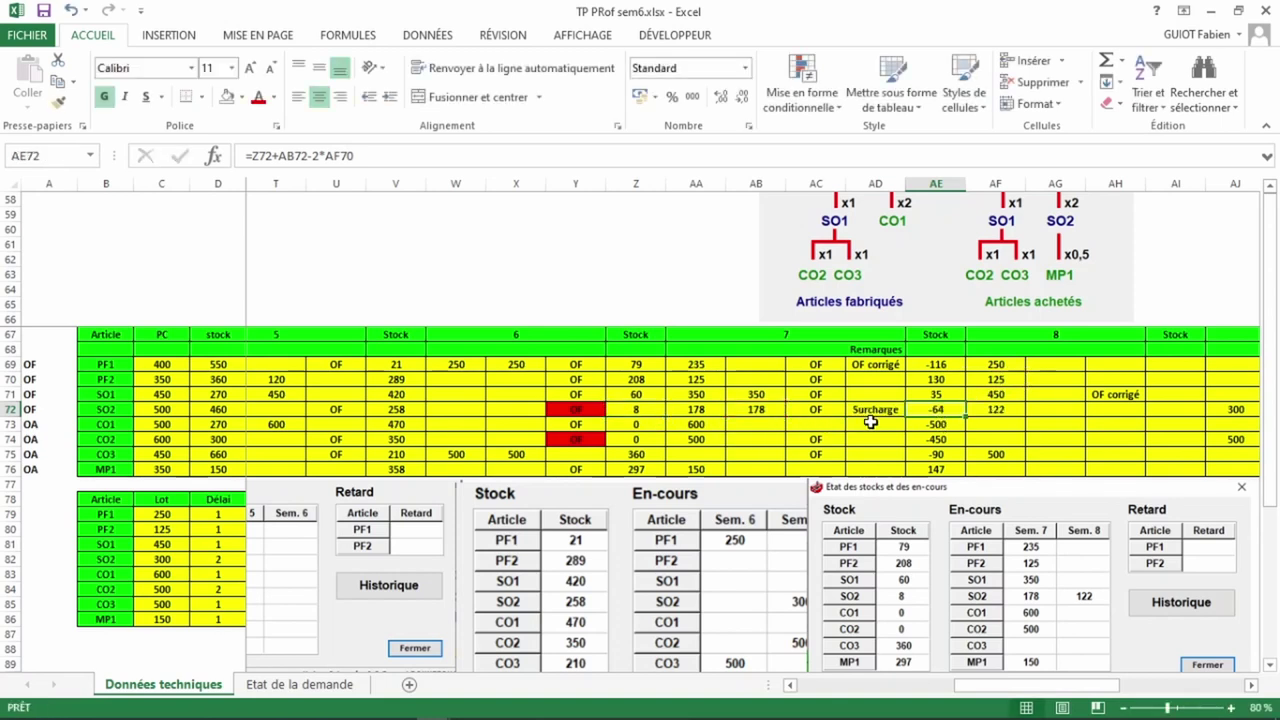
Step: Clear SO1's week 7 quantity in AB71, and check SO2's projected stock against PF2's week 8 quantity
click(762, 395)
key(Delete)
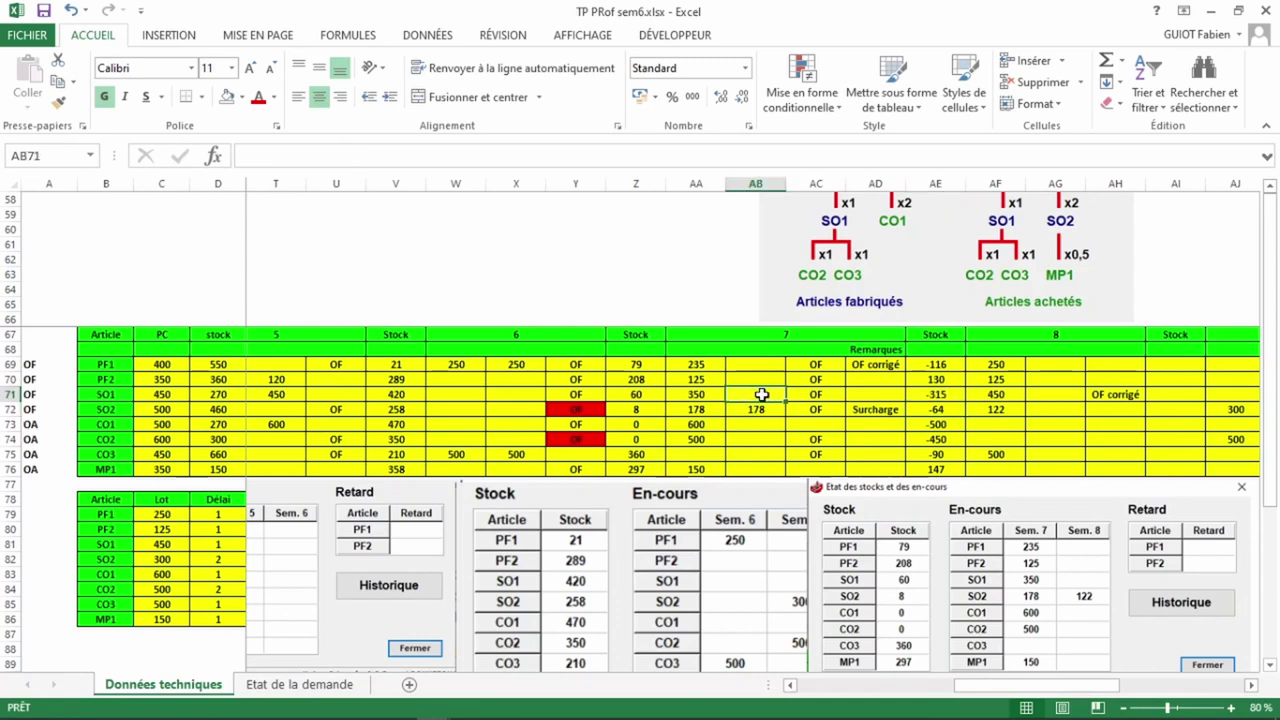
click(932, 409)
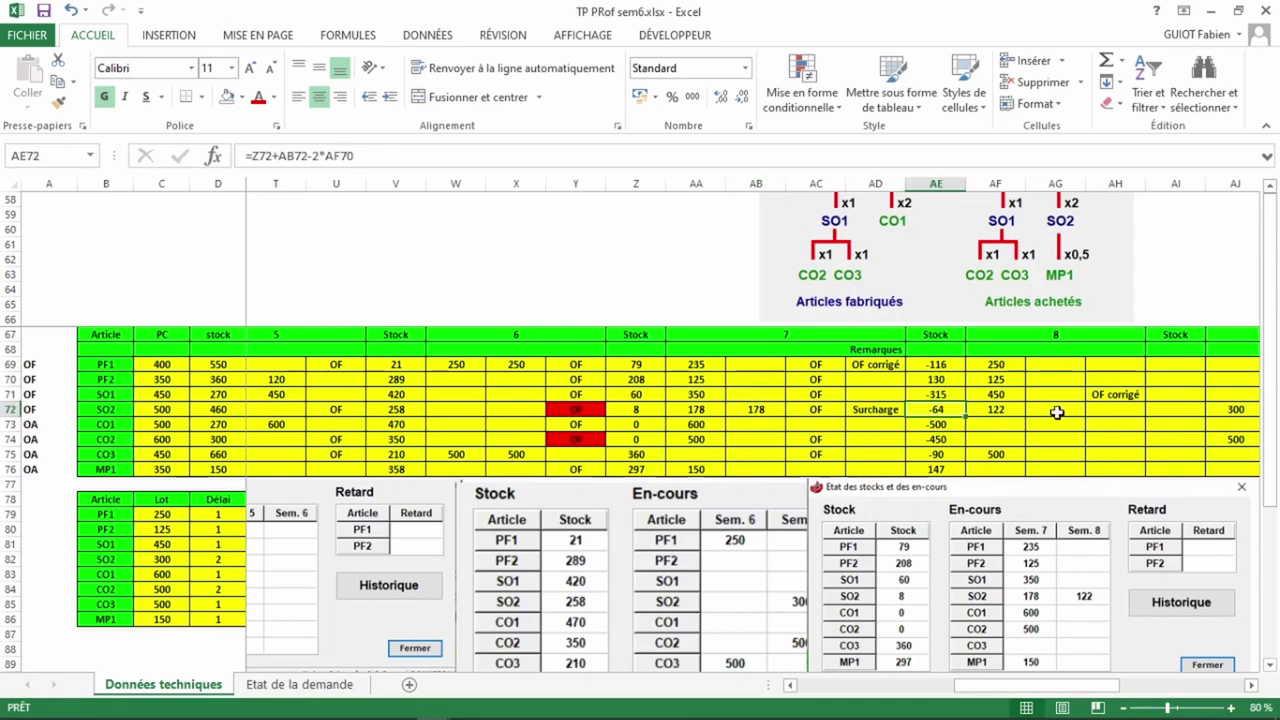
click(1006, 380)
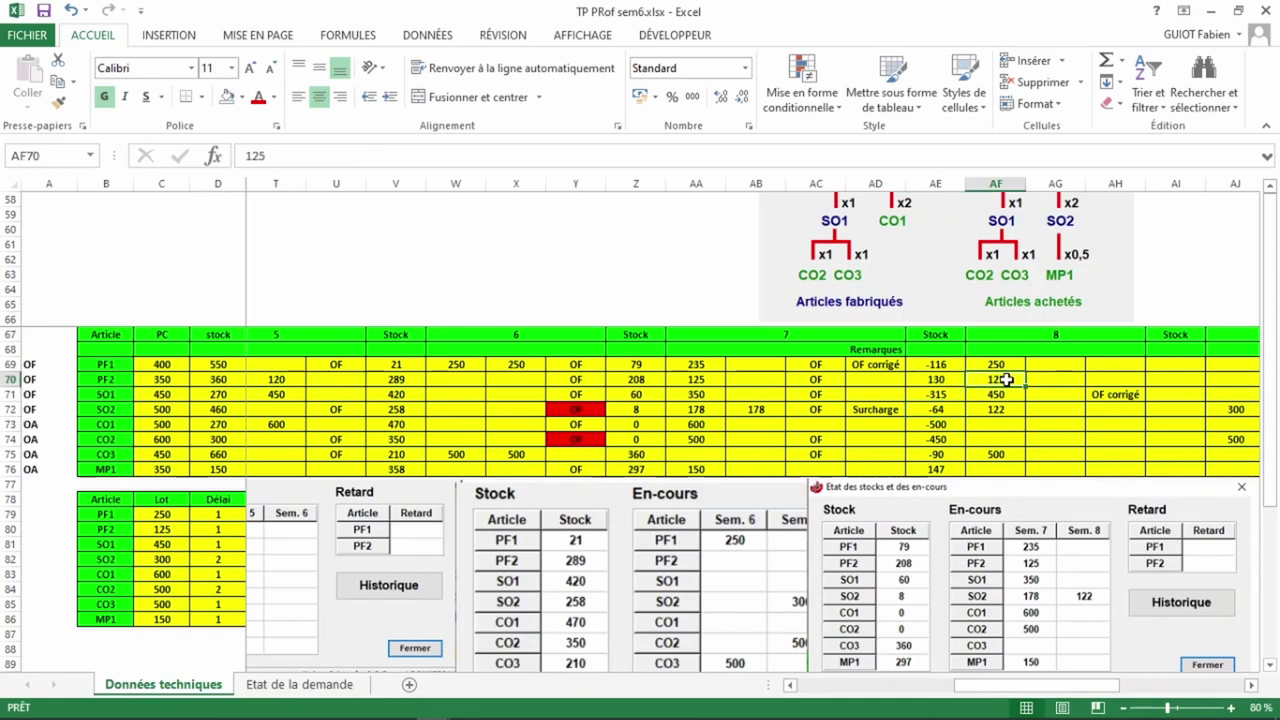
Step: Move the week 8 remark "OF corrigé" from SO1 (AH71) back to PF2 (AH70)
click(1121, 399)
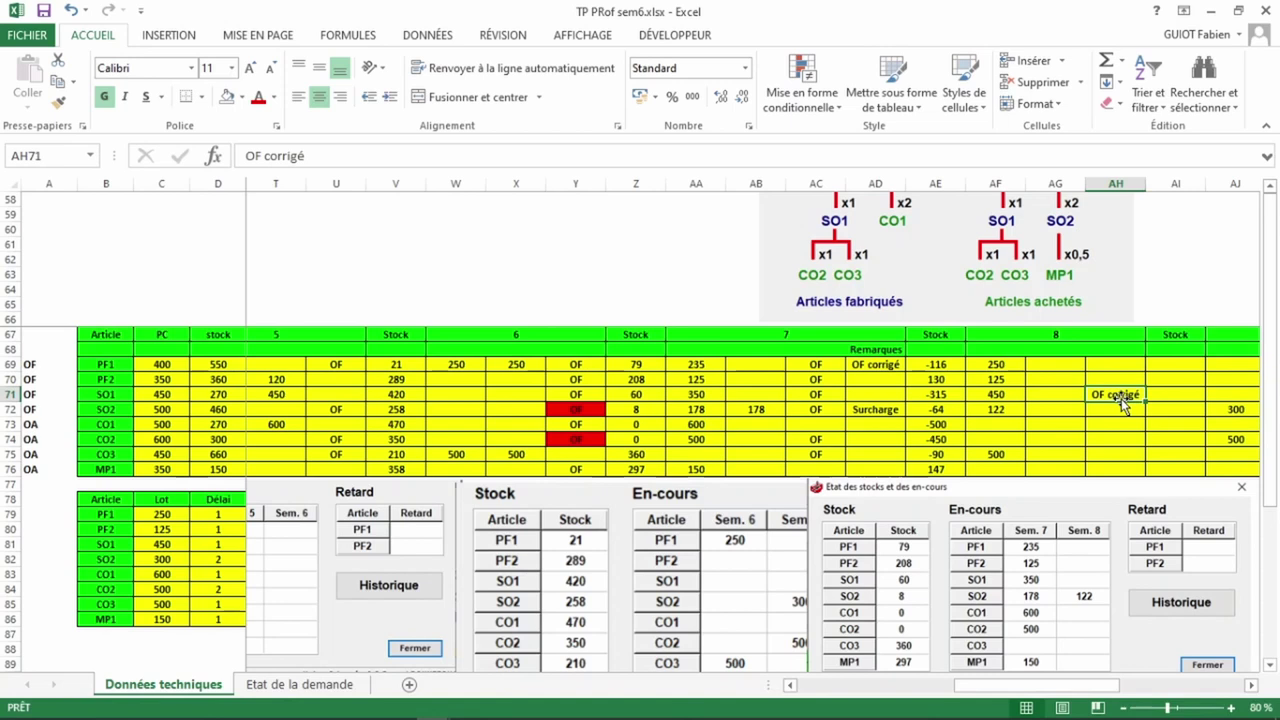
key(ctrl+c)
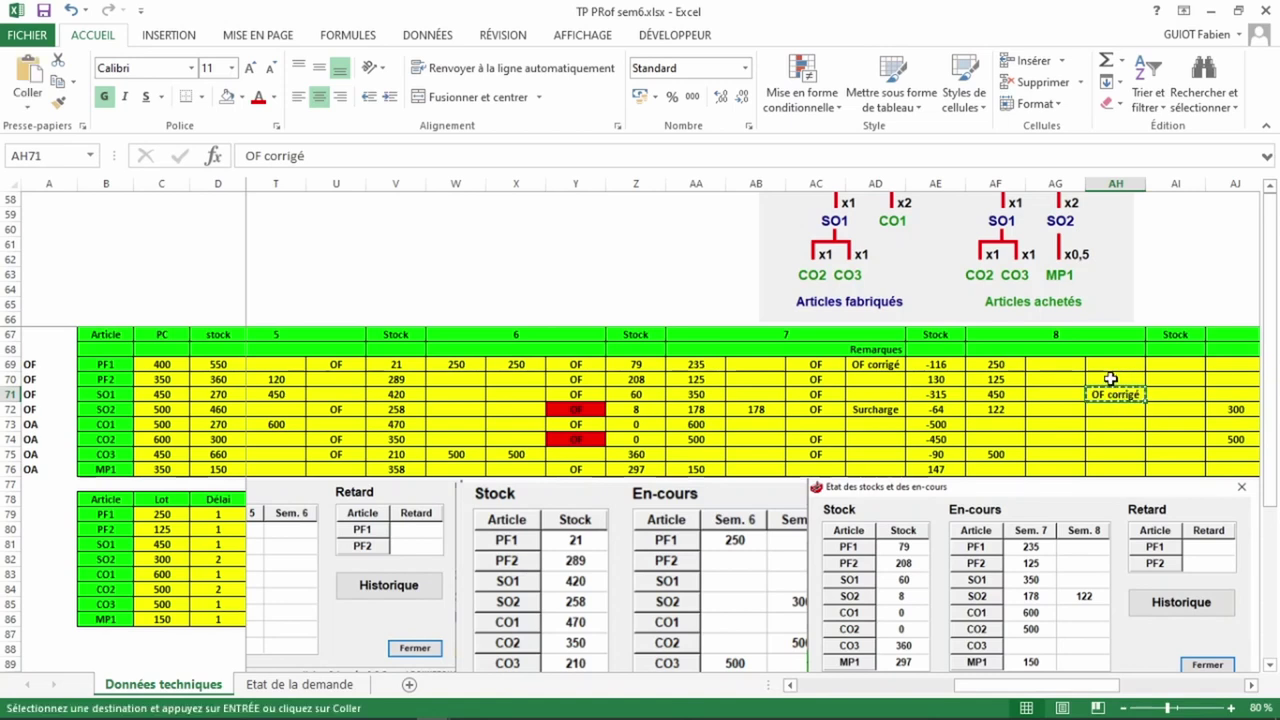
click(1110, 377)
key(ctrl+v)
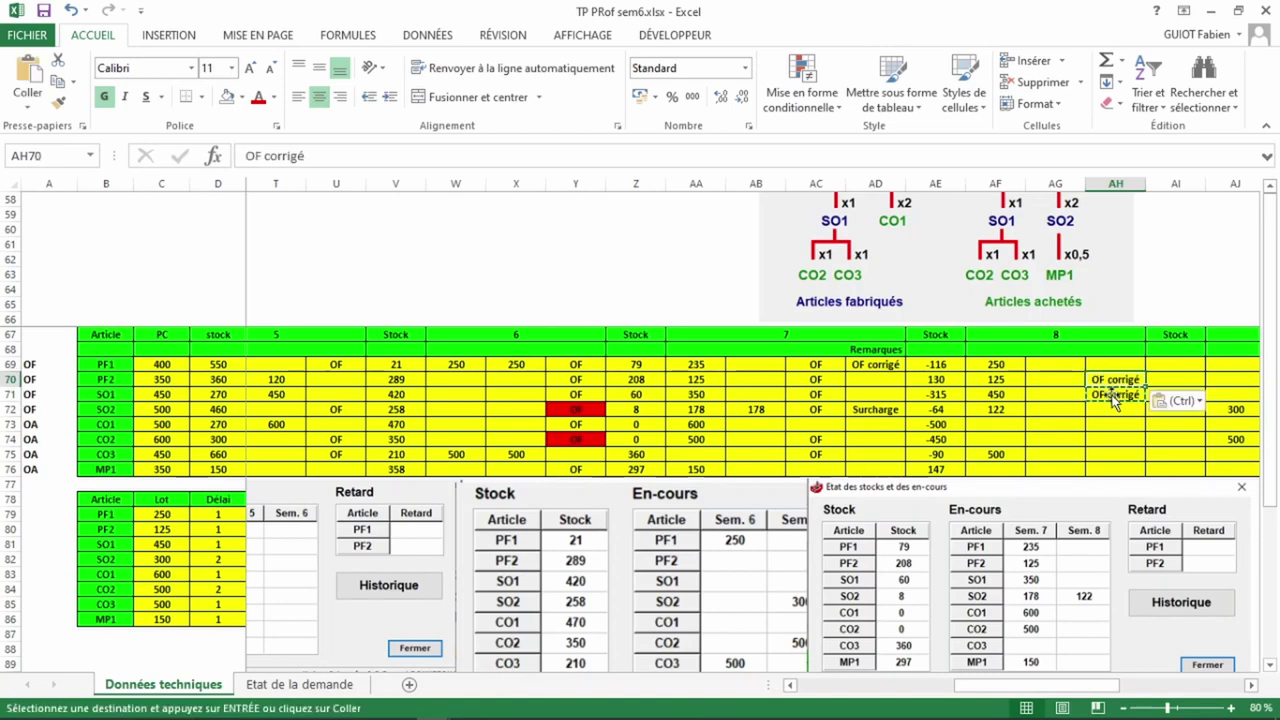
click(1112, 395)
key(Delete)
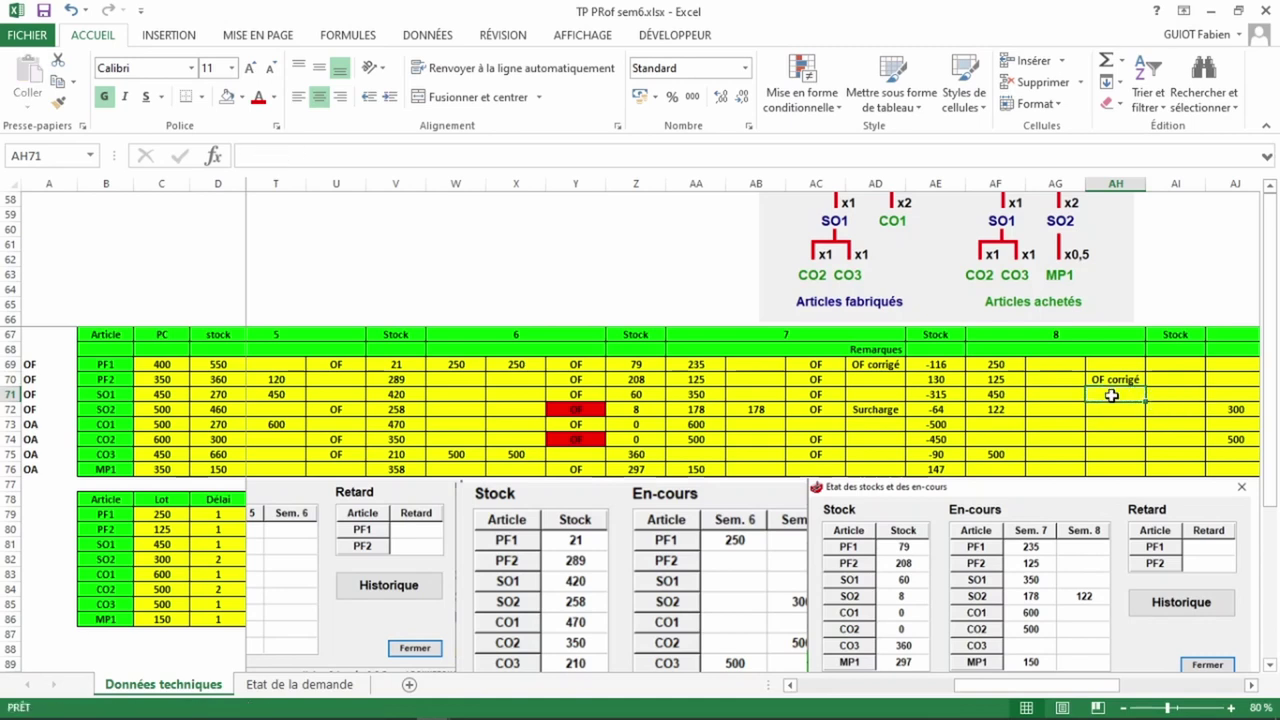
Step: Change PF2's week 8 quantity in AF70 to the formula =125-64
click(1013, 380)
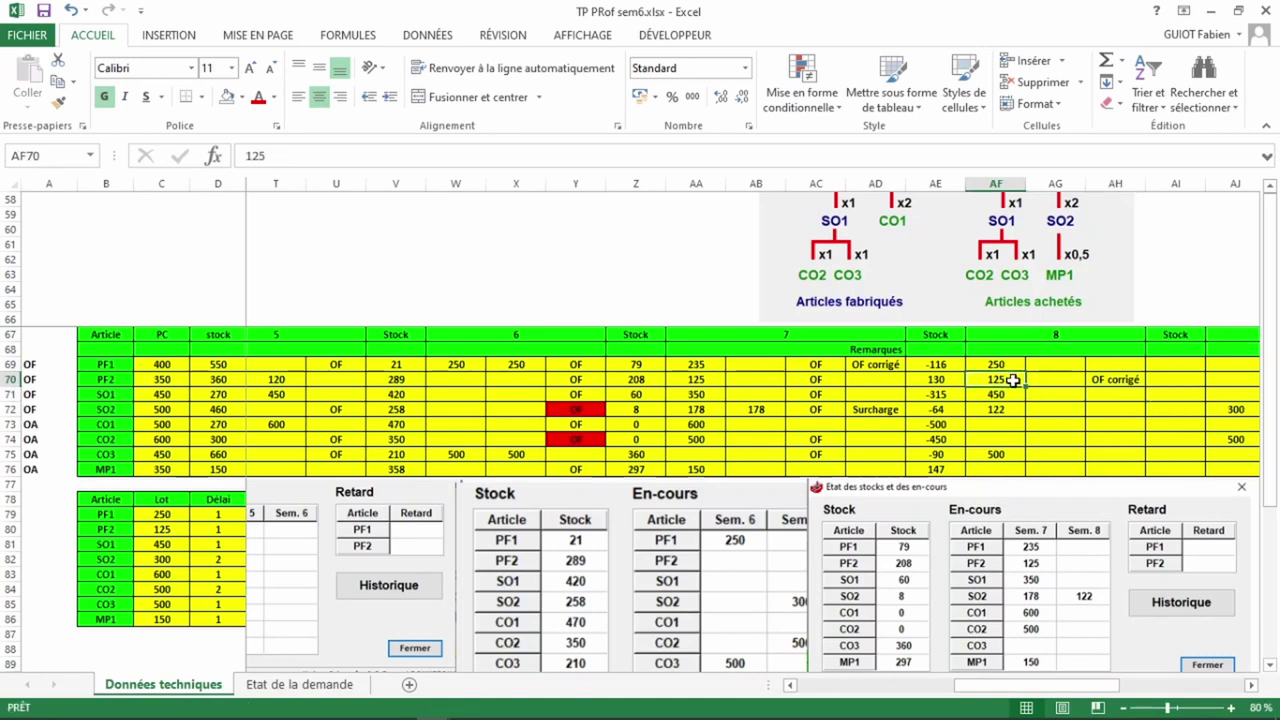
click(536, 156)
text(6-)
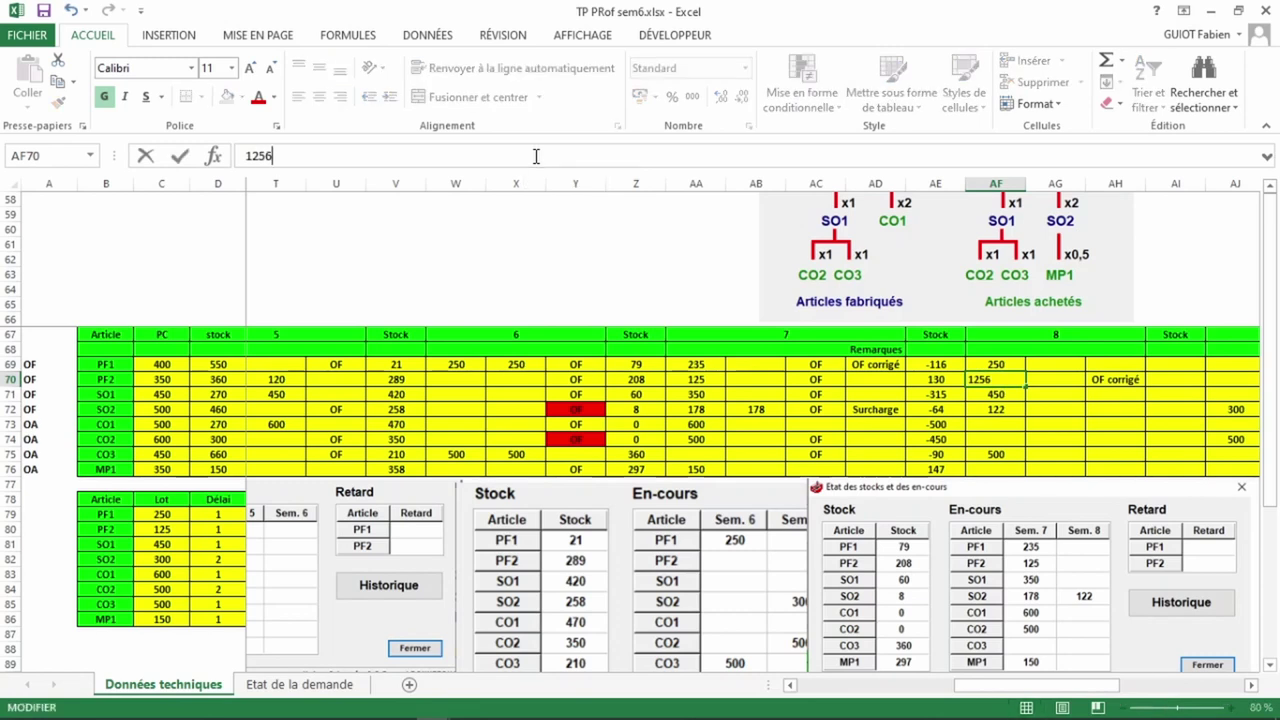
key(BackSpace)
key(BackSpace)
text(-64)
key(Left)
key(Left)
key(Left)
key(Left)
key(Left)
text(=)
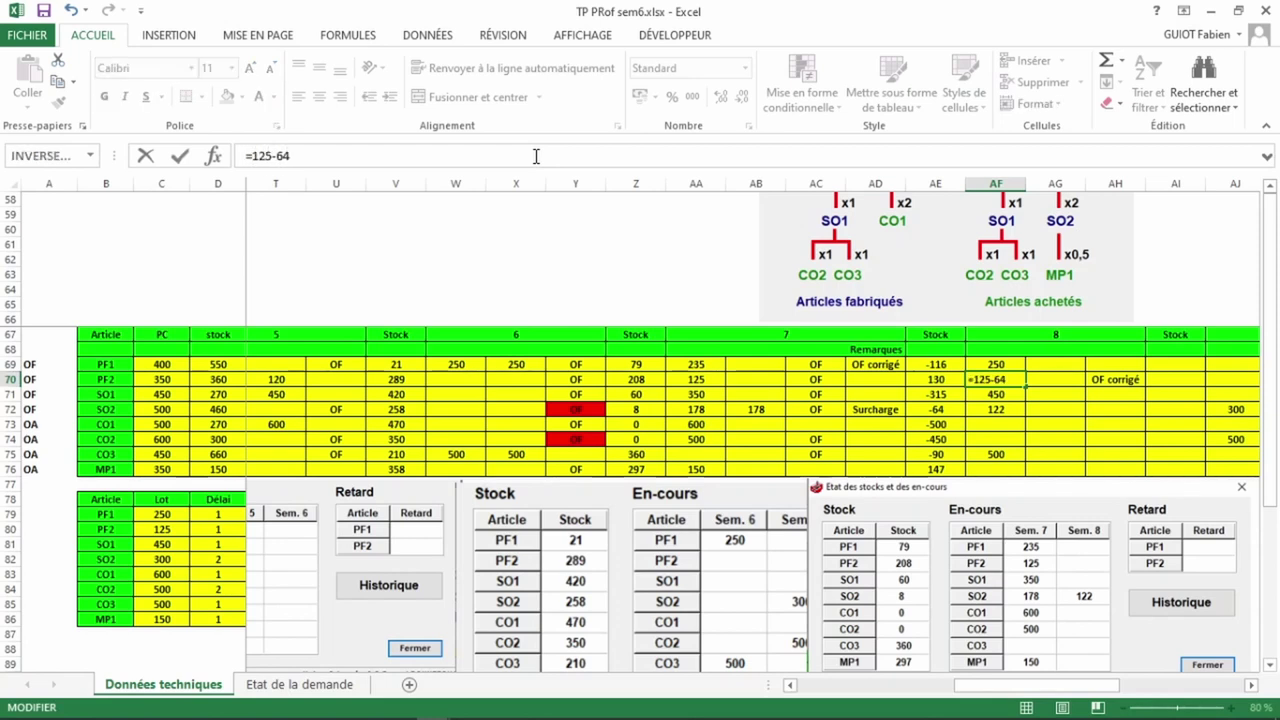
key(Return)
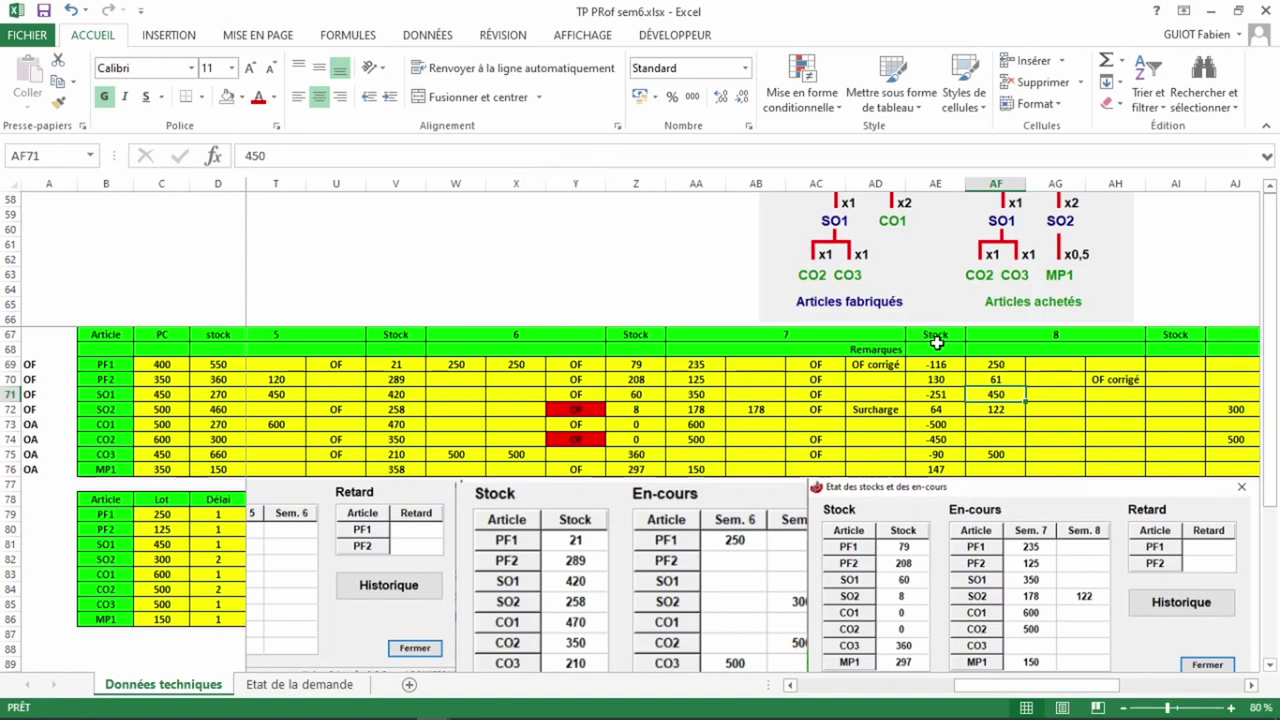
Step: Correct PF2's week 8 quantity in AF70 to =125-32, and check SO2's projected stock in AE72
click(1008, 377)
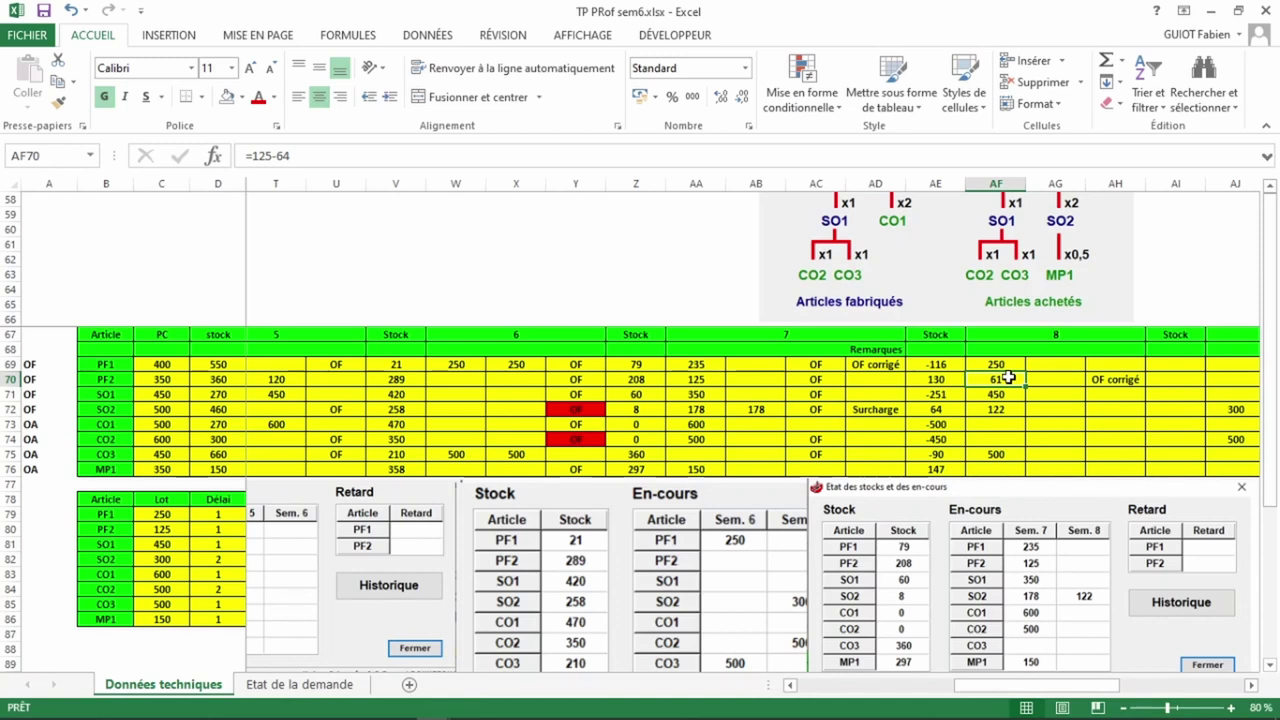
click(950, 409)
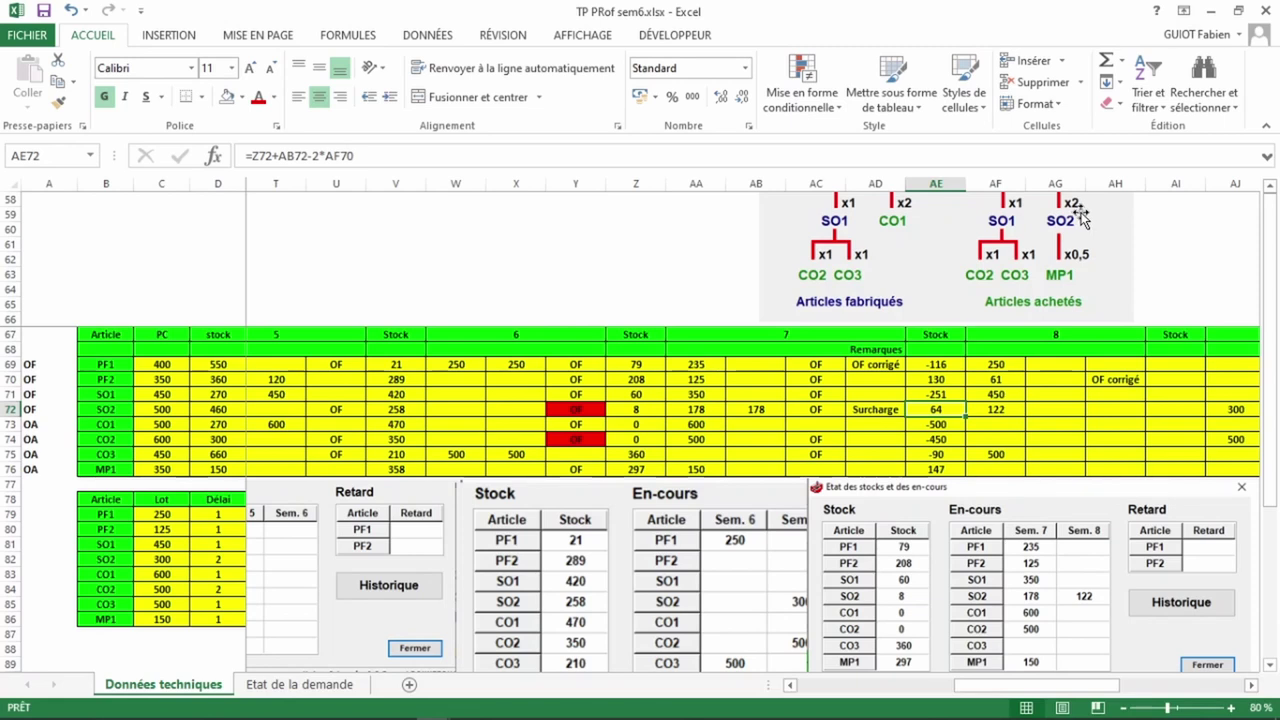
click(1008, 381)
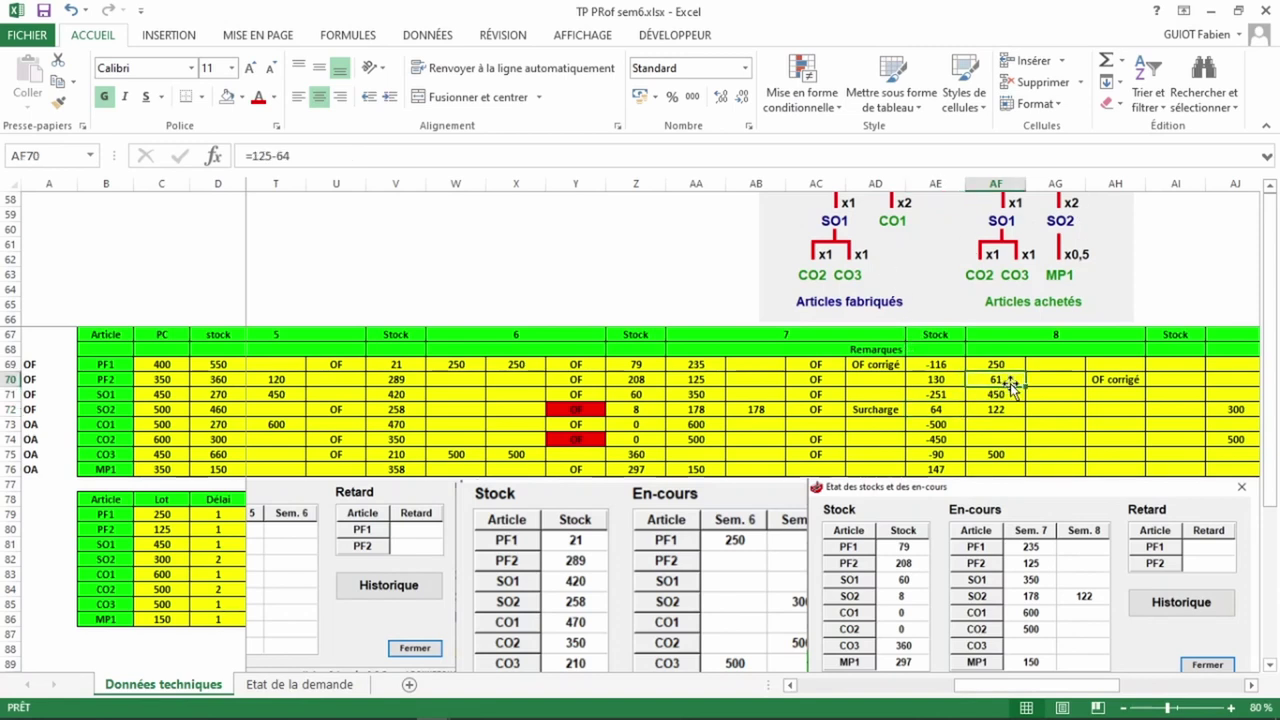
click(457, 159)
key(BackSpace)
key(BackSpace)
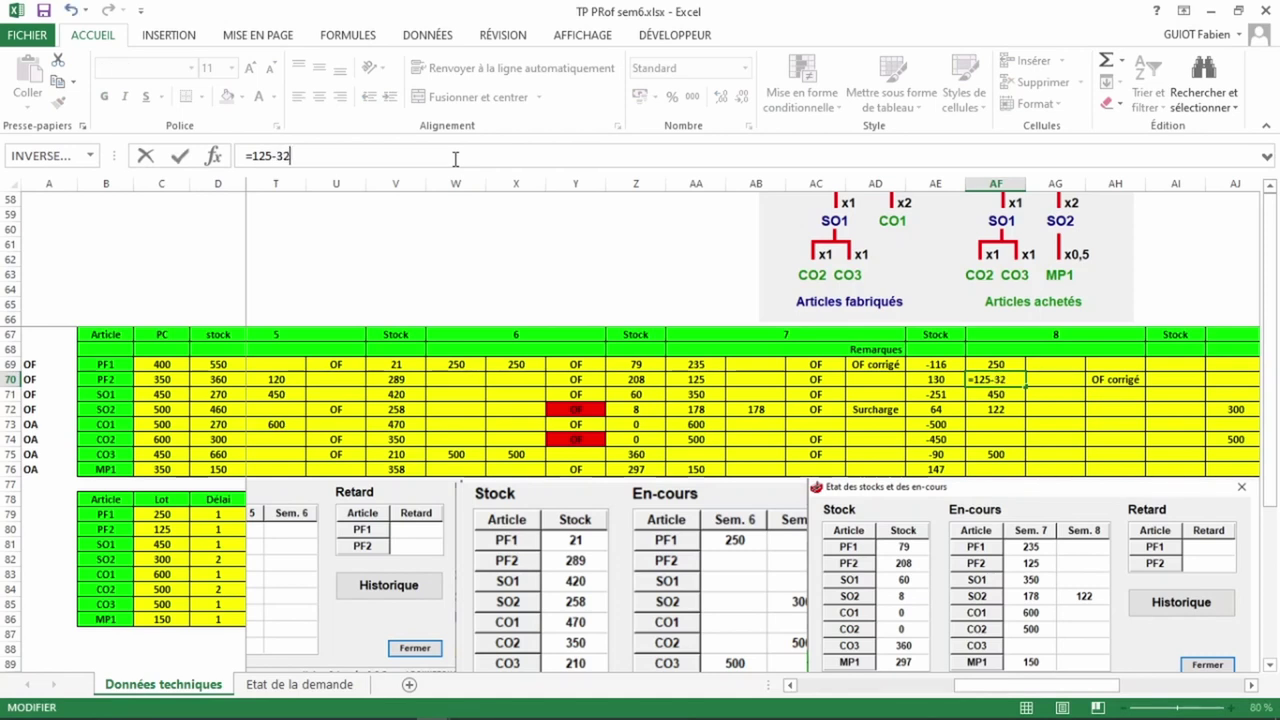
key(Return)
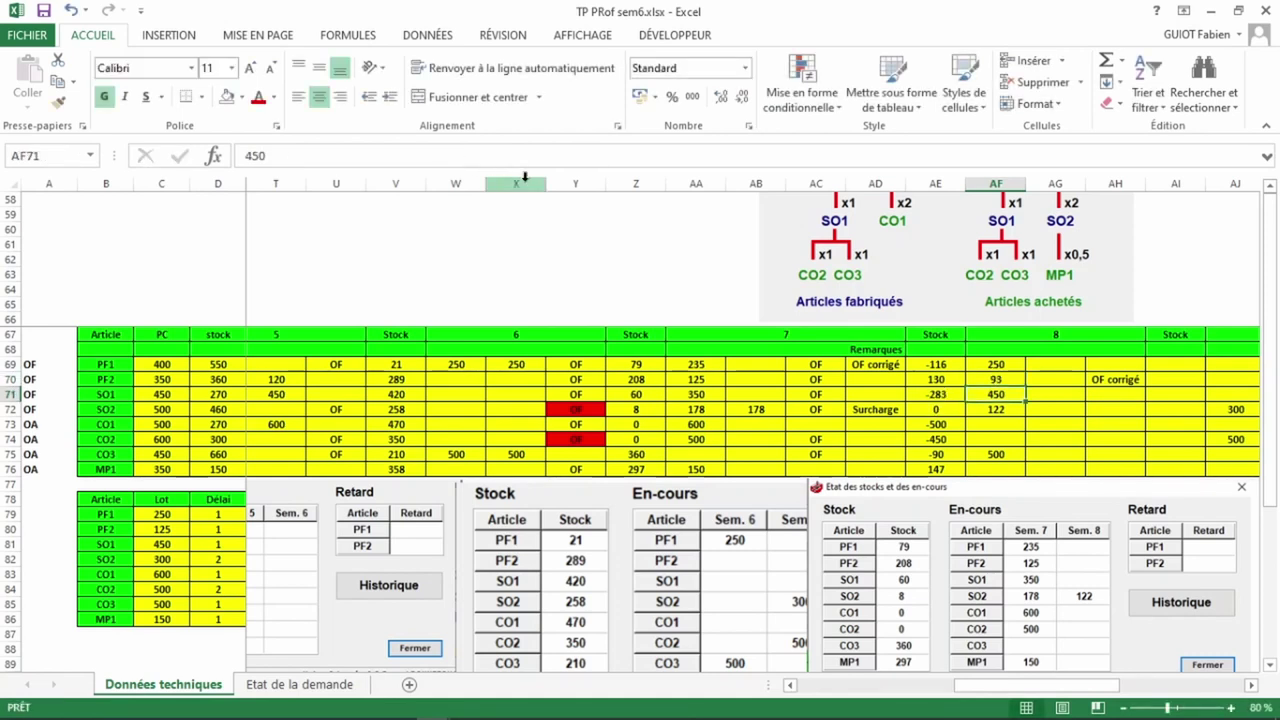
click(956, 411)
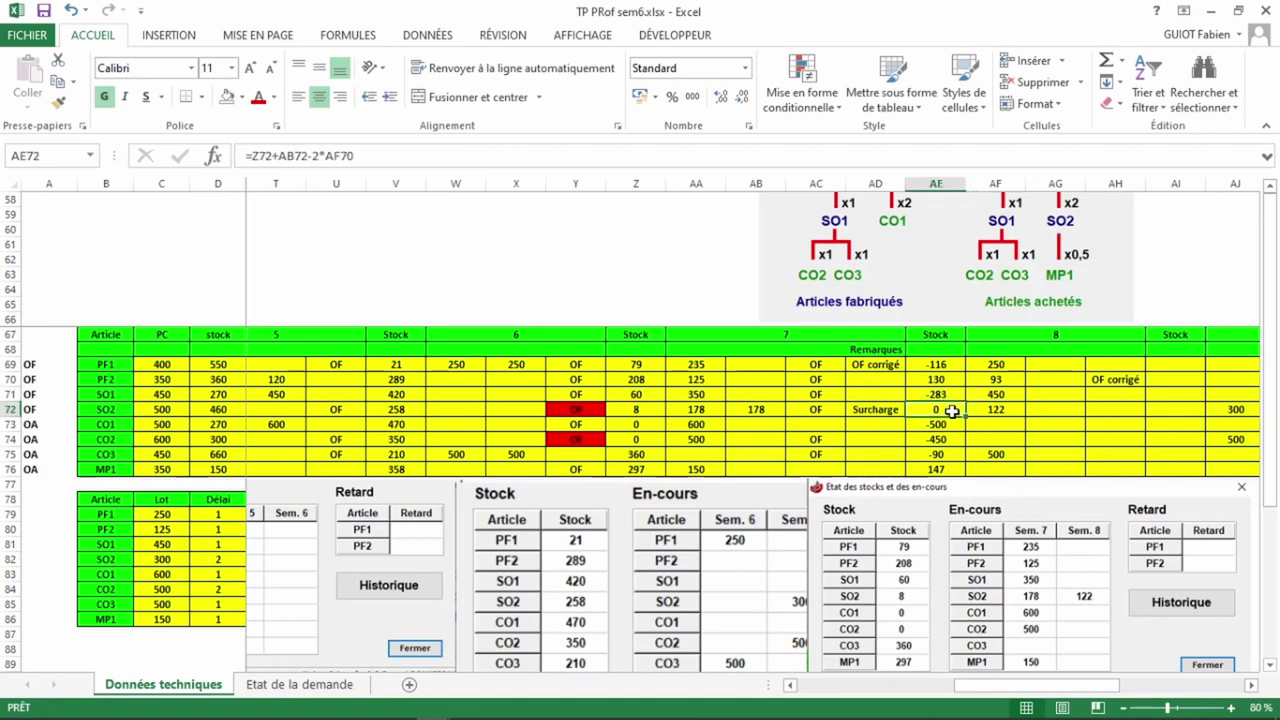
click(1004, 377)
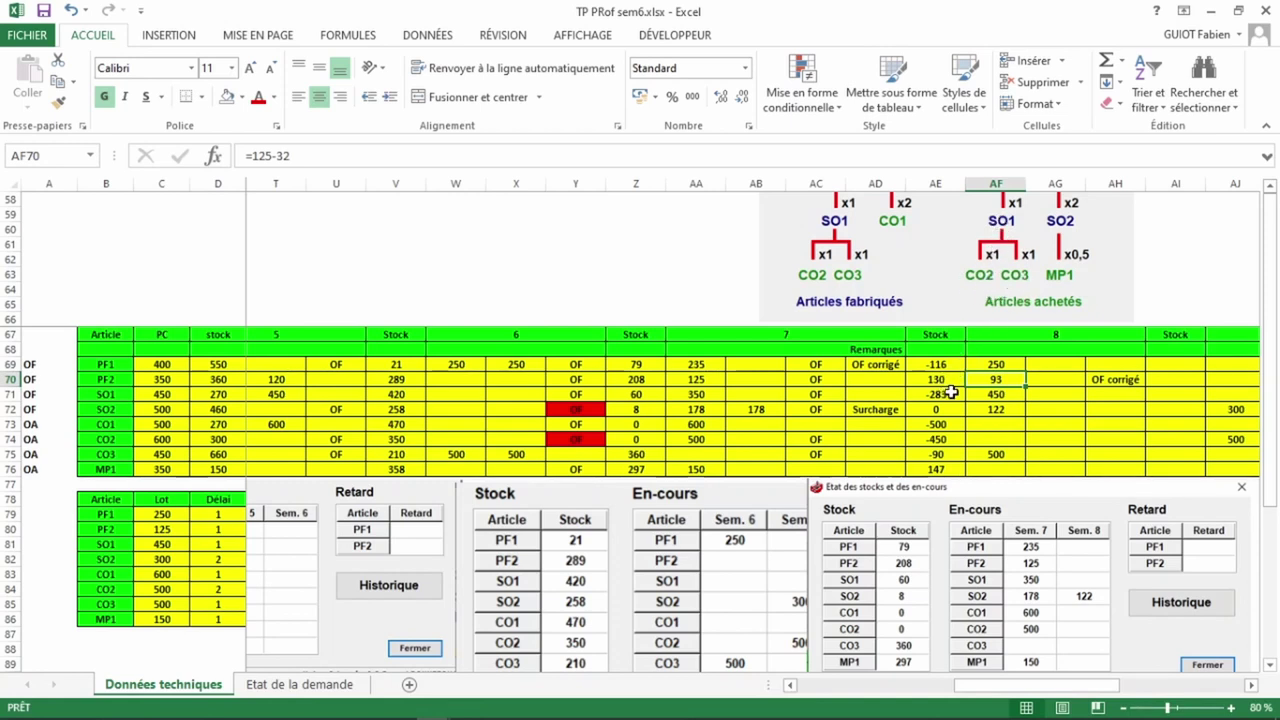
Step: Inspect CO1's projected week 7 stock formula in AE73 and the cells it refers to
click(940, 424)
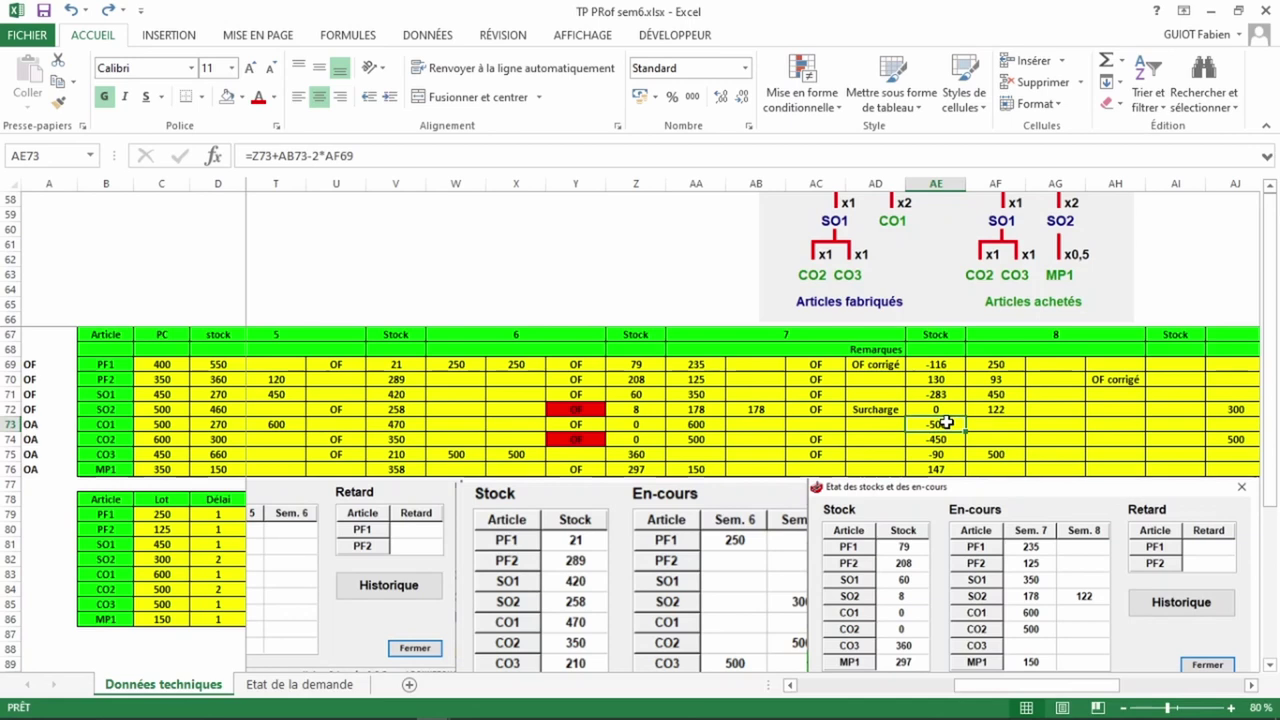
double_click(945, 423)
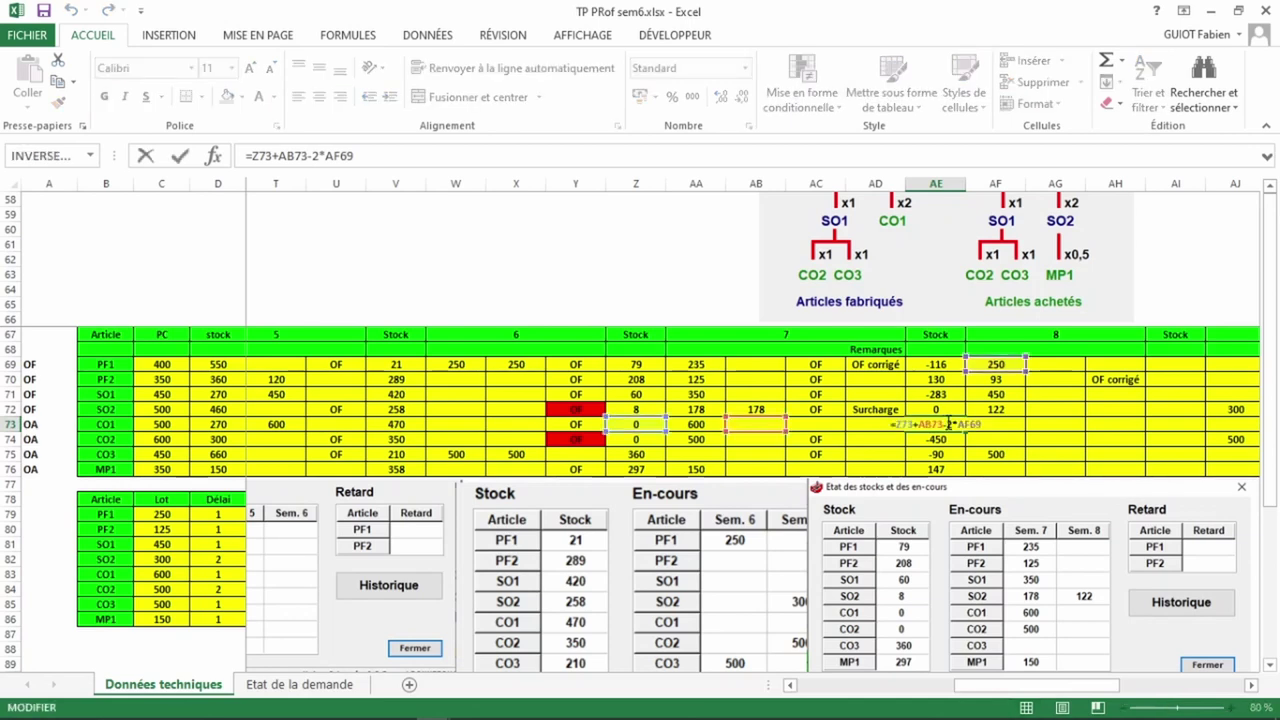
key(Return)
Step: Try 500 as CO1's week 7 quantity in AB73, and clear it after checking the projected stock
click(762, 424)
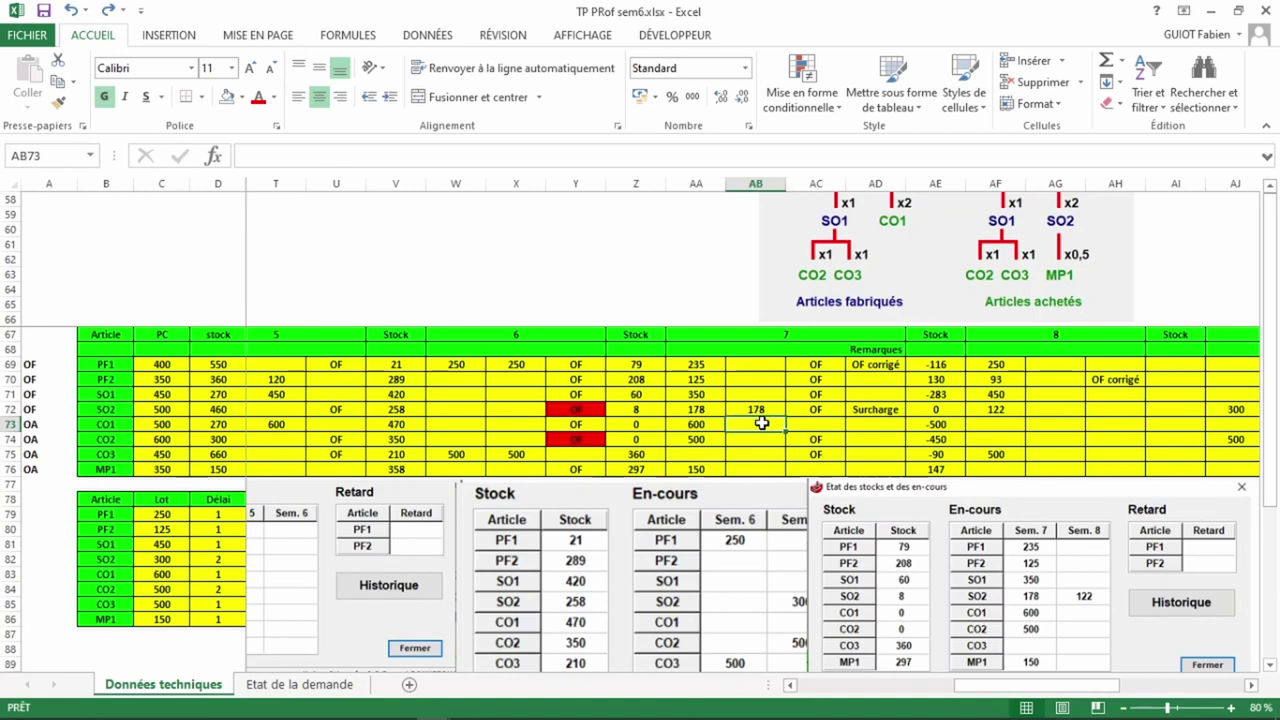
text(50)
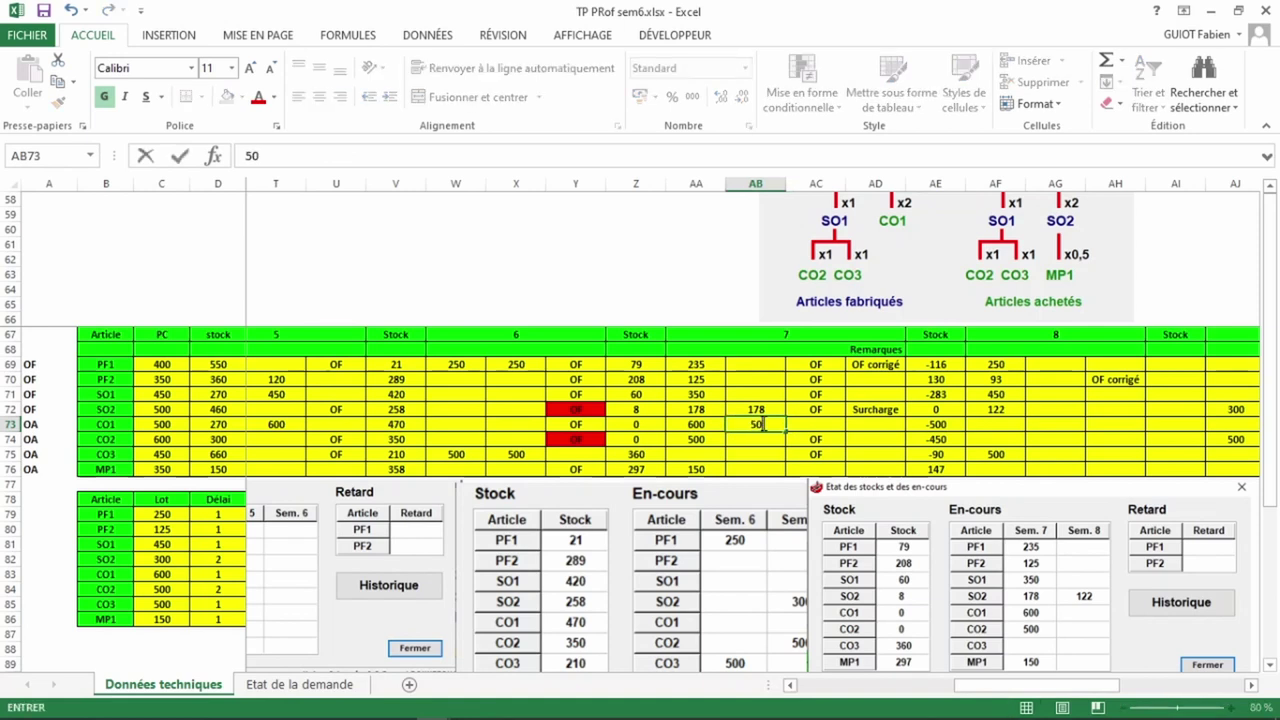
text(0)
key(Return)
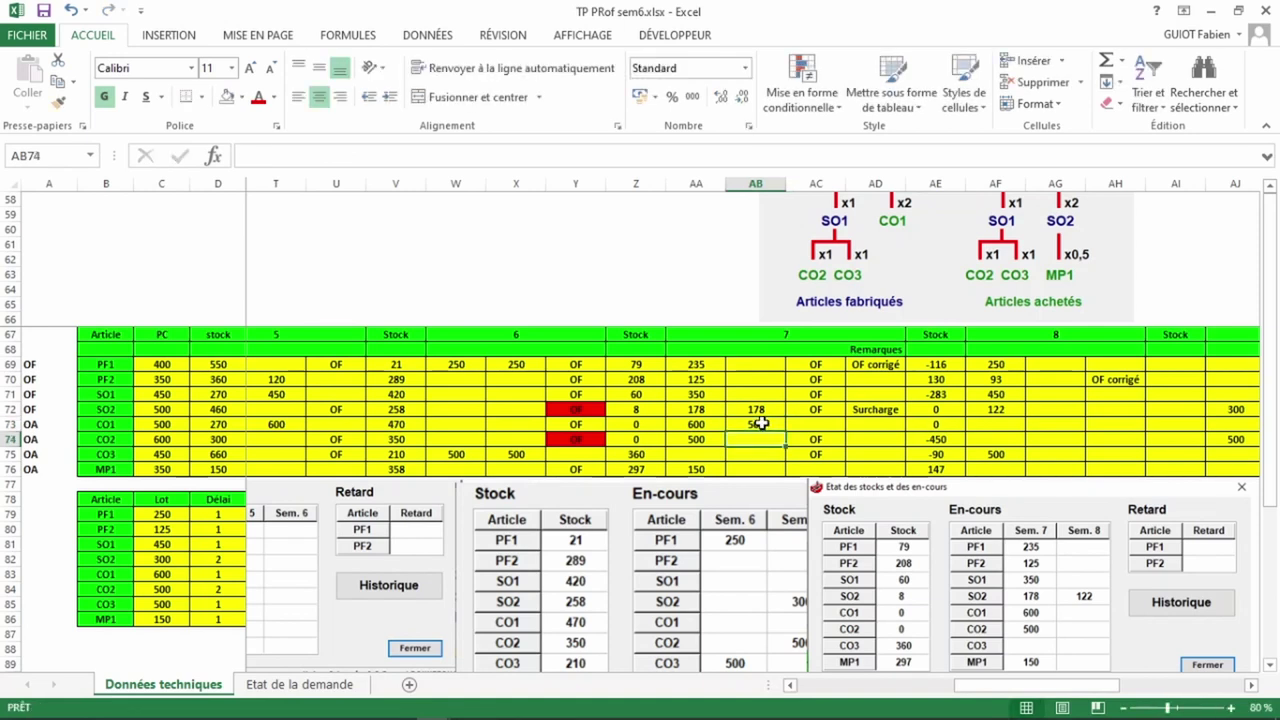
click(940, 425)
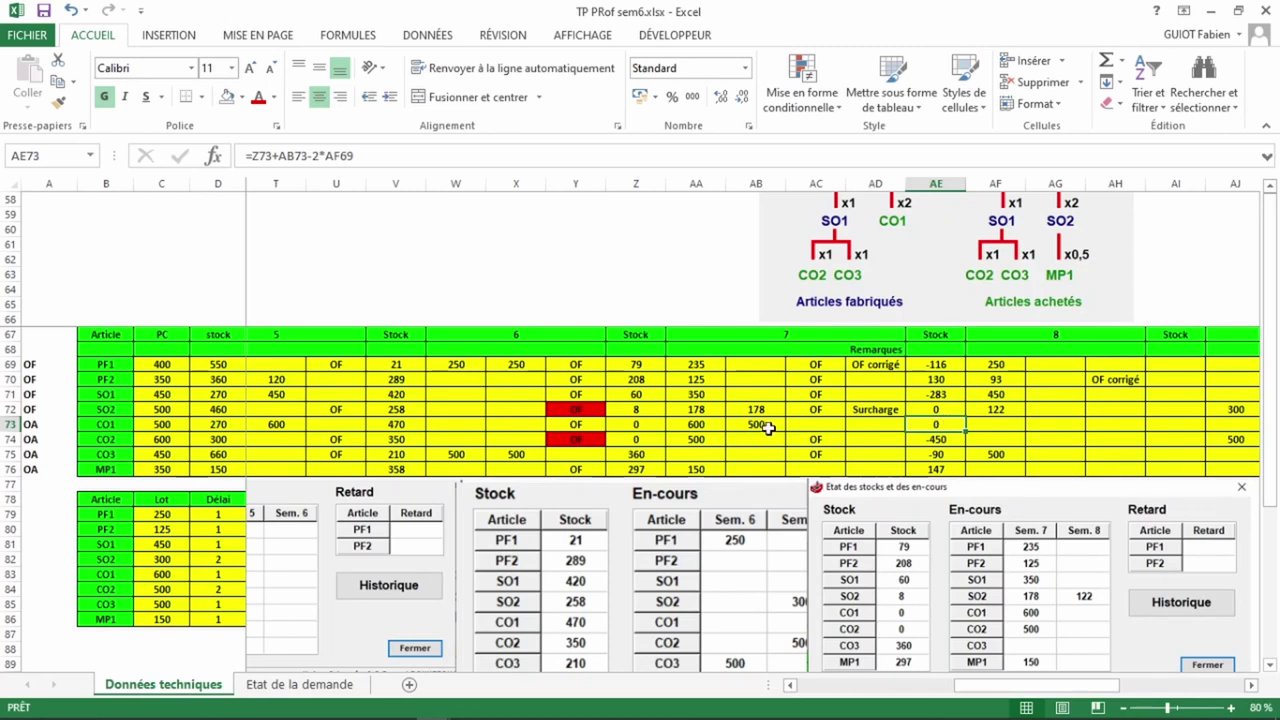
click(777, 428)
key(Delete)
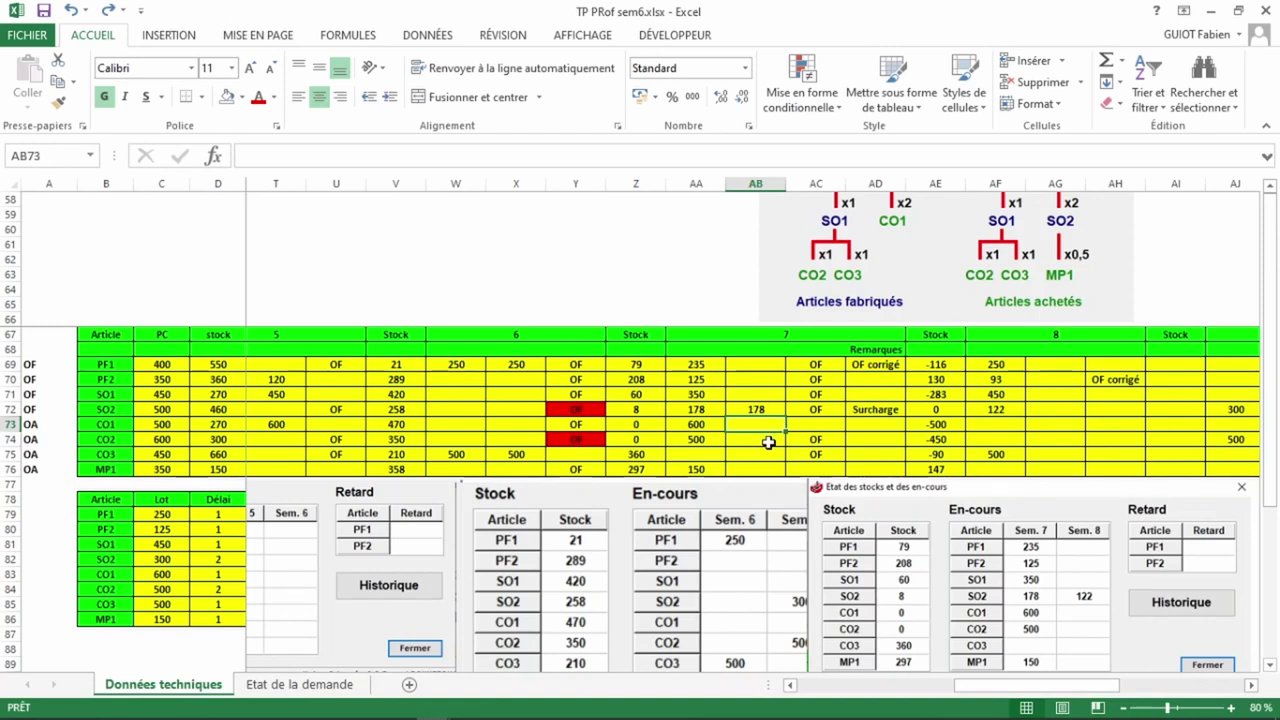
Step: Enter 500 for CO2 in the second column of week 7, cell AB74
click(768, 442)
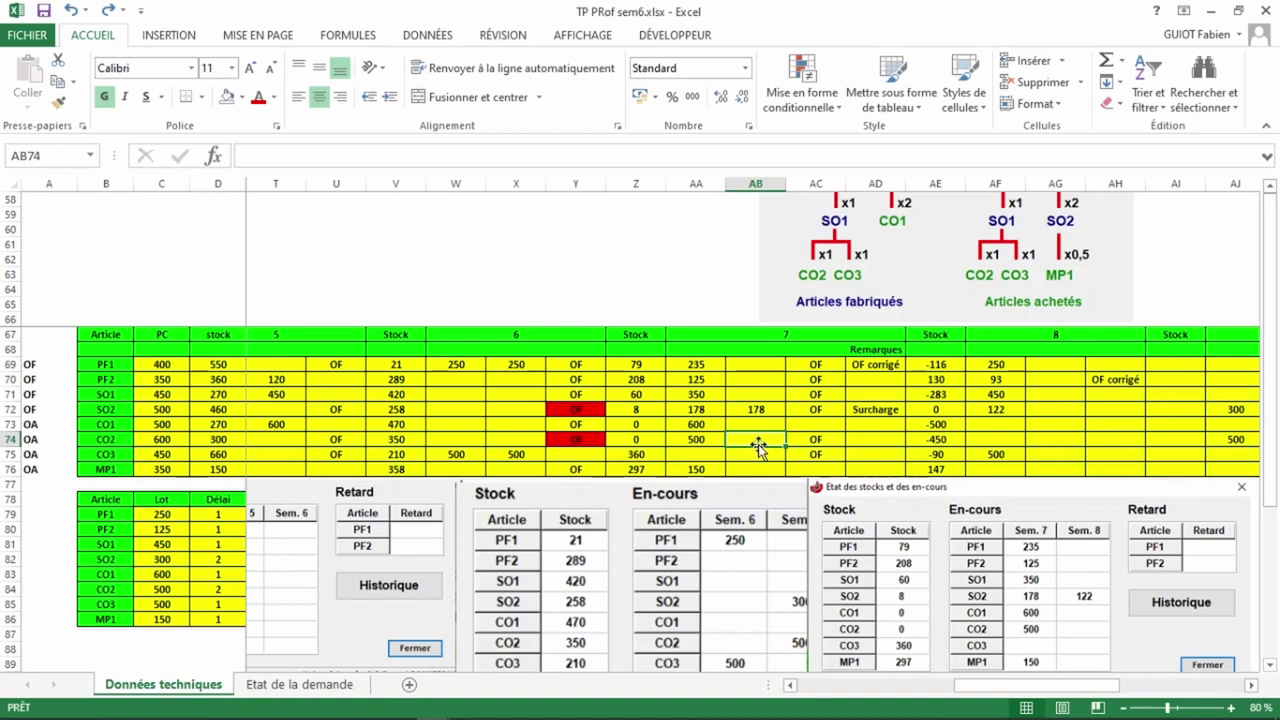
text(500)
key(Return)
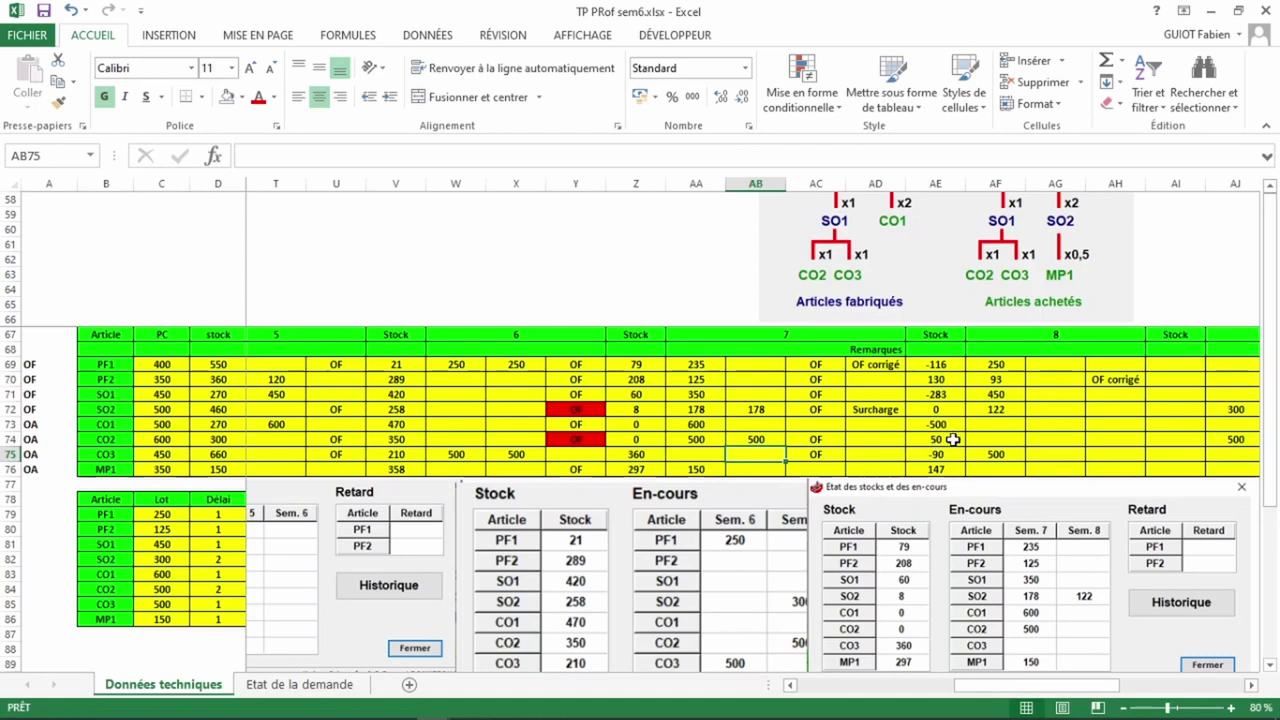
Step: Undo the 500 entry for CO2 in AB74, and inspect CO3's projected week 7 stock formula in AE75
key(ctrl+z)
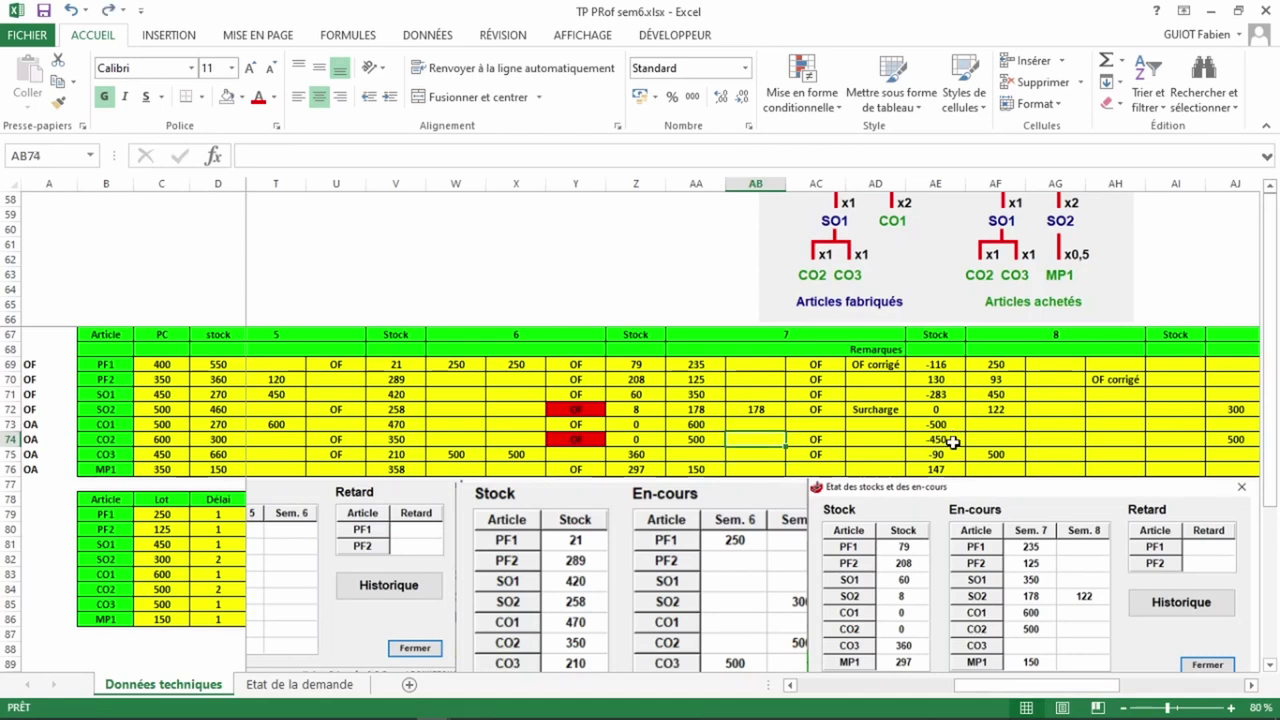
click(953, 455)
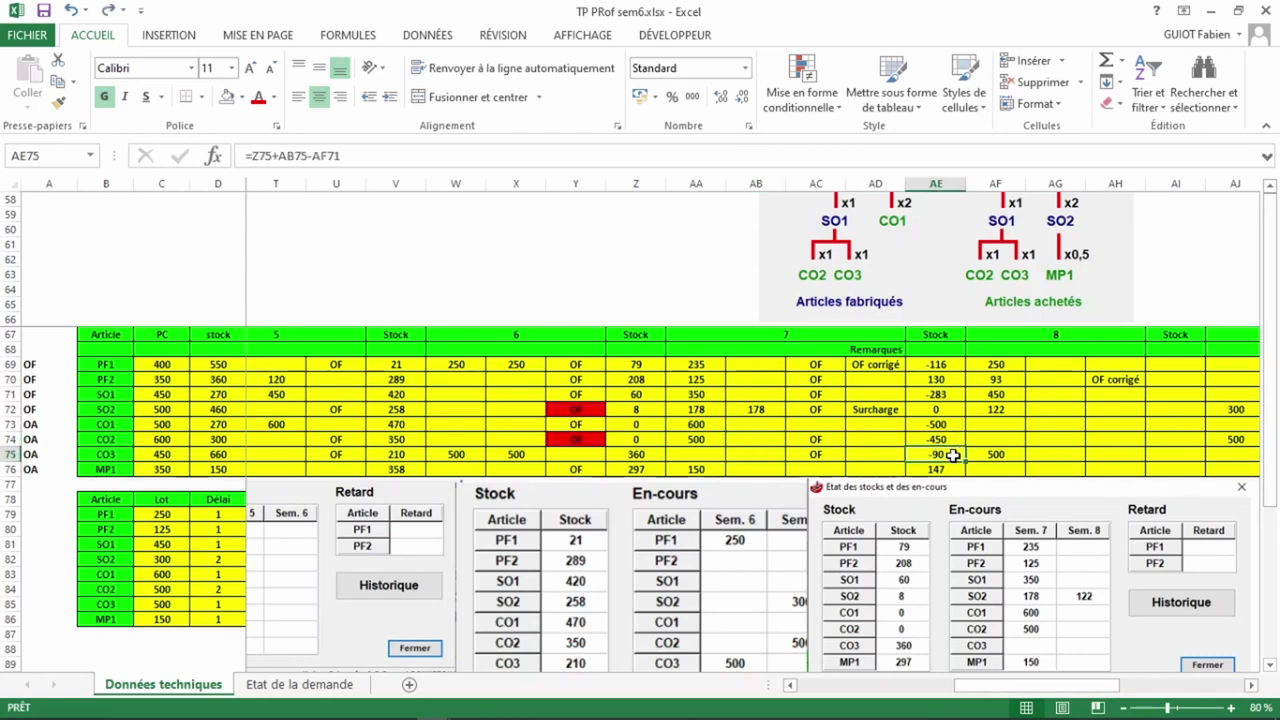
double_click(953, 455)
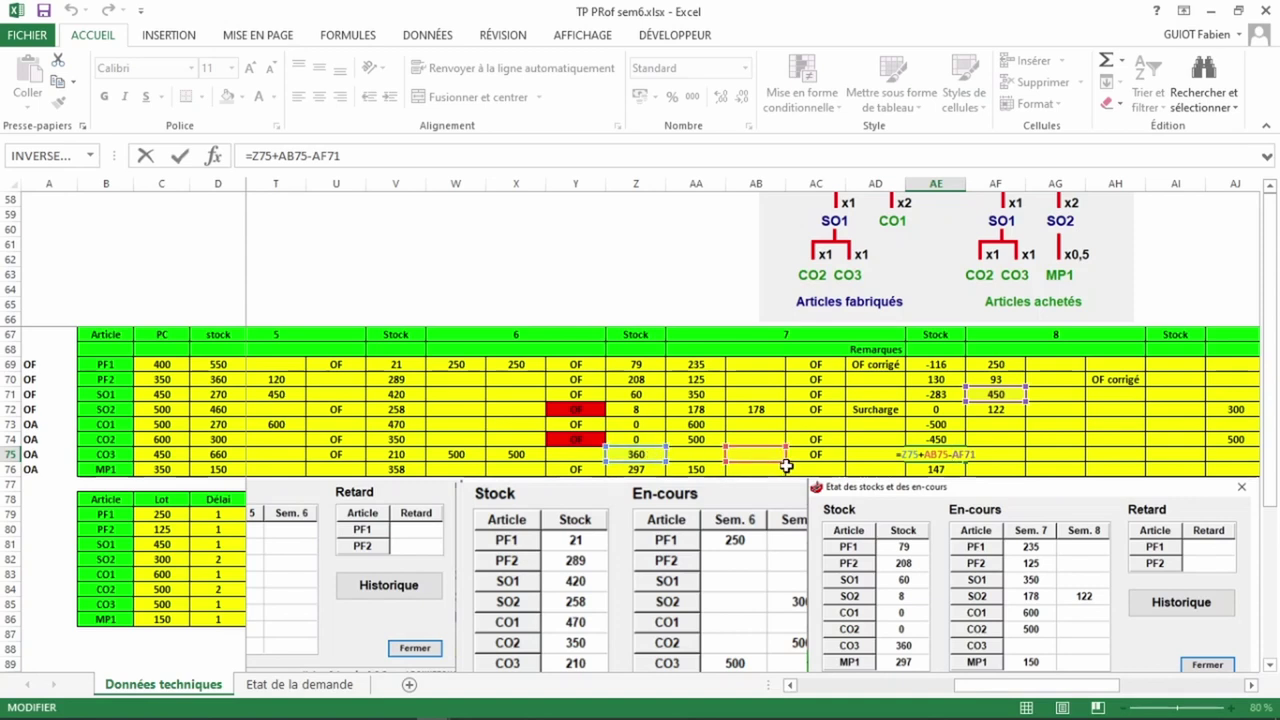
key(ctrl+Return)
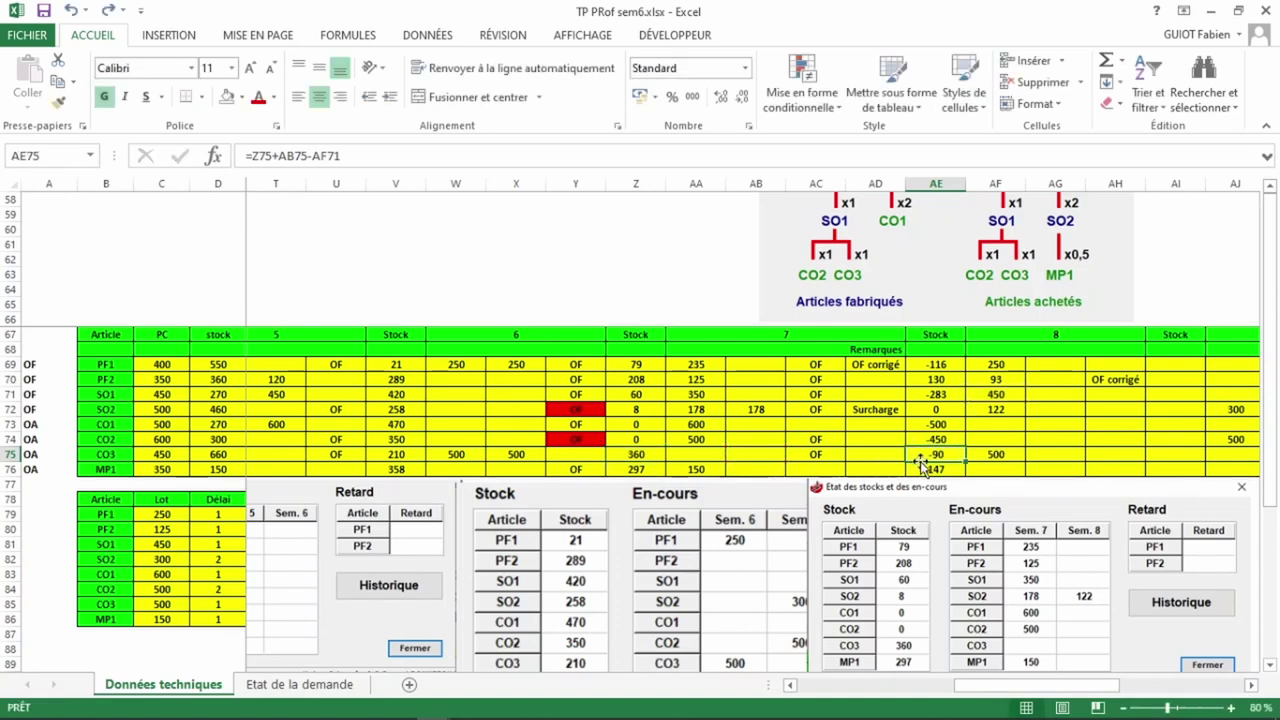
double_click(933, 454)
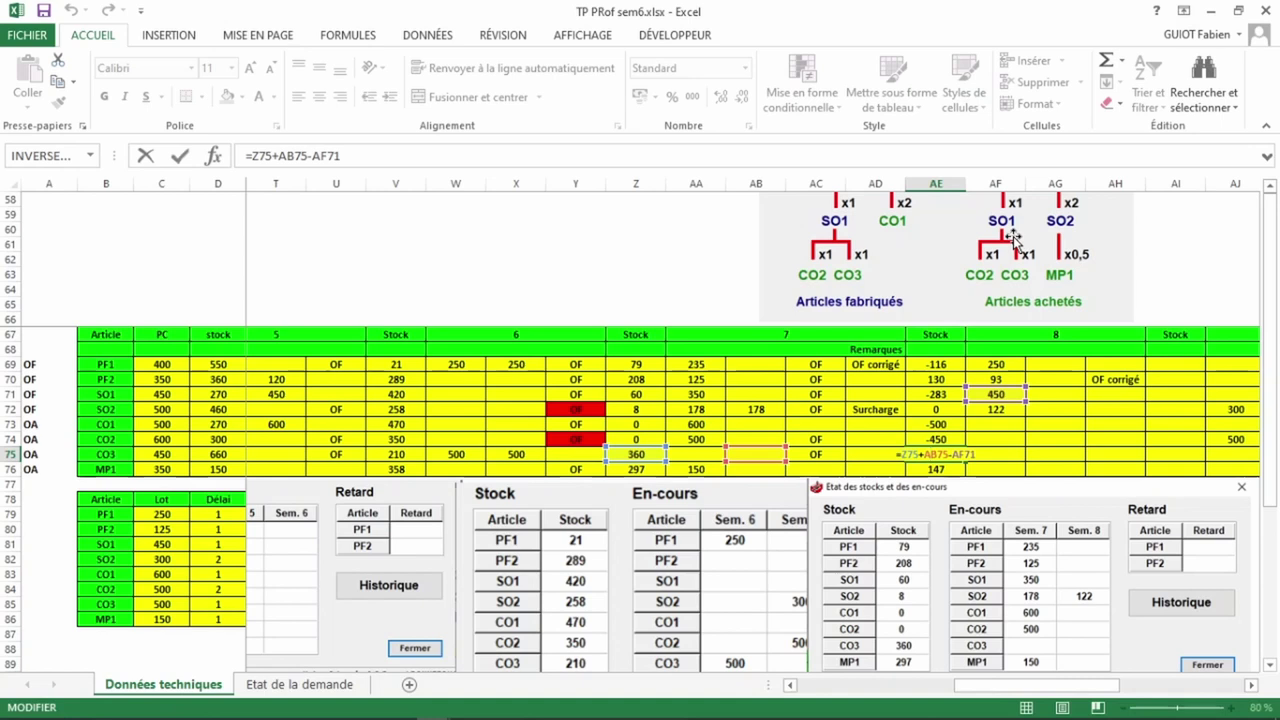
key(ctrl+Return)
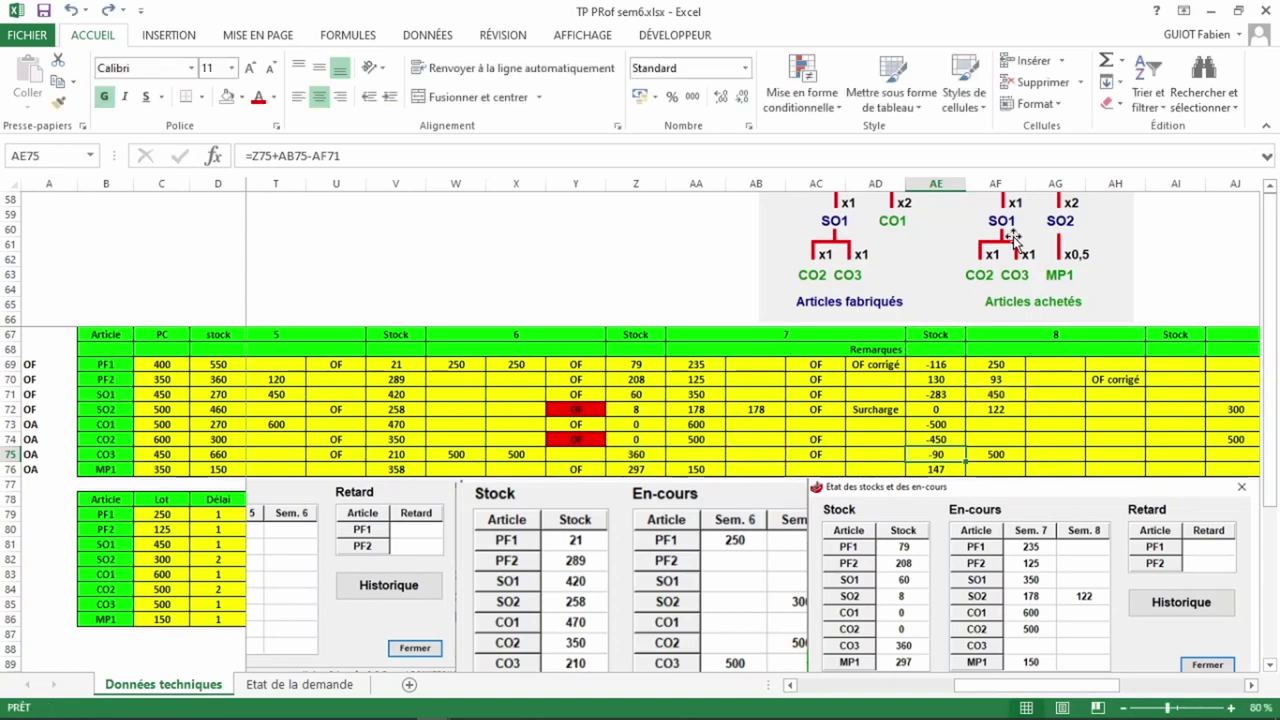
Step: Correct SO1's week 8 quantity in AF71 to =450-90
click(996, 394)
double_click(996, 394)
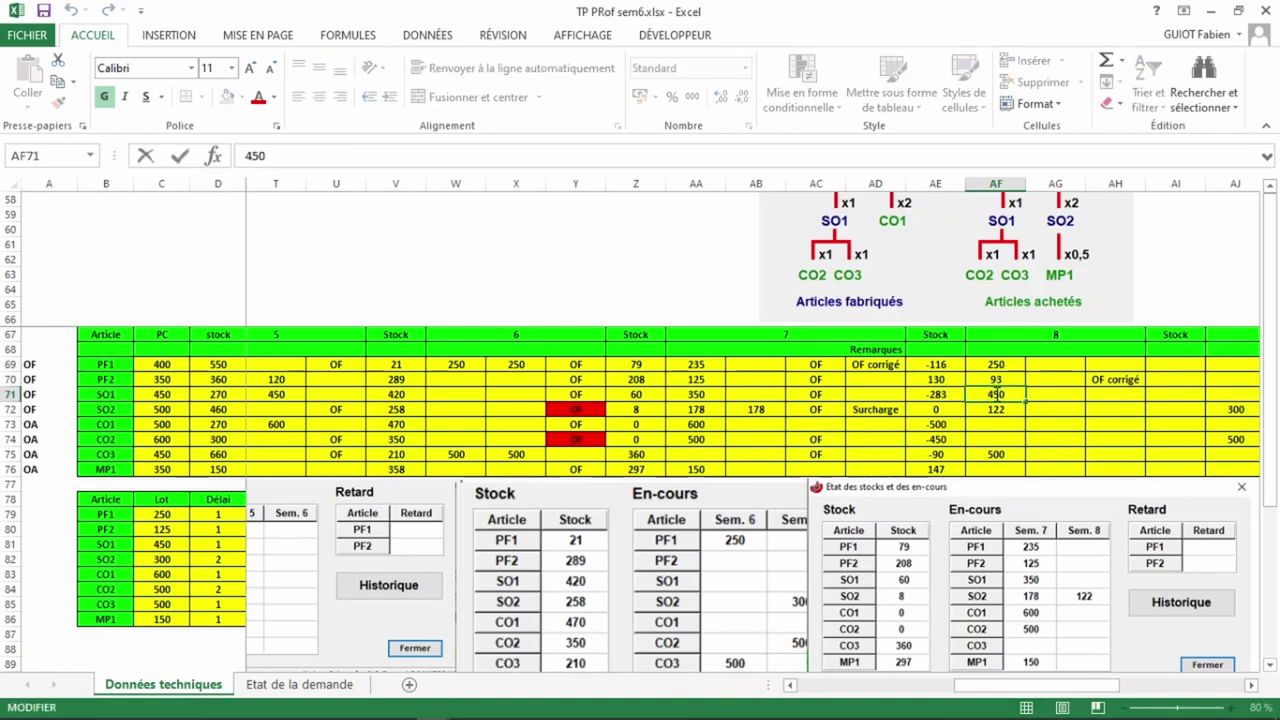
text(=)
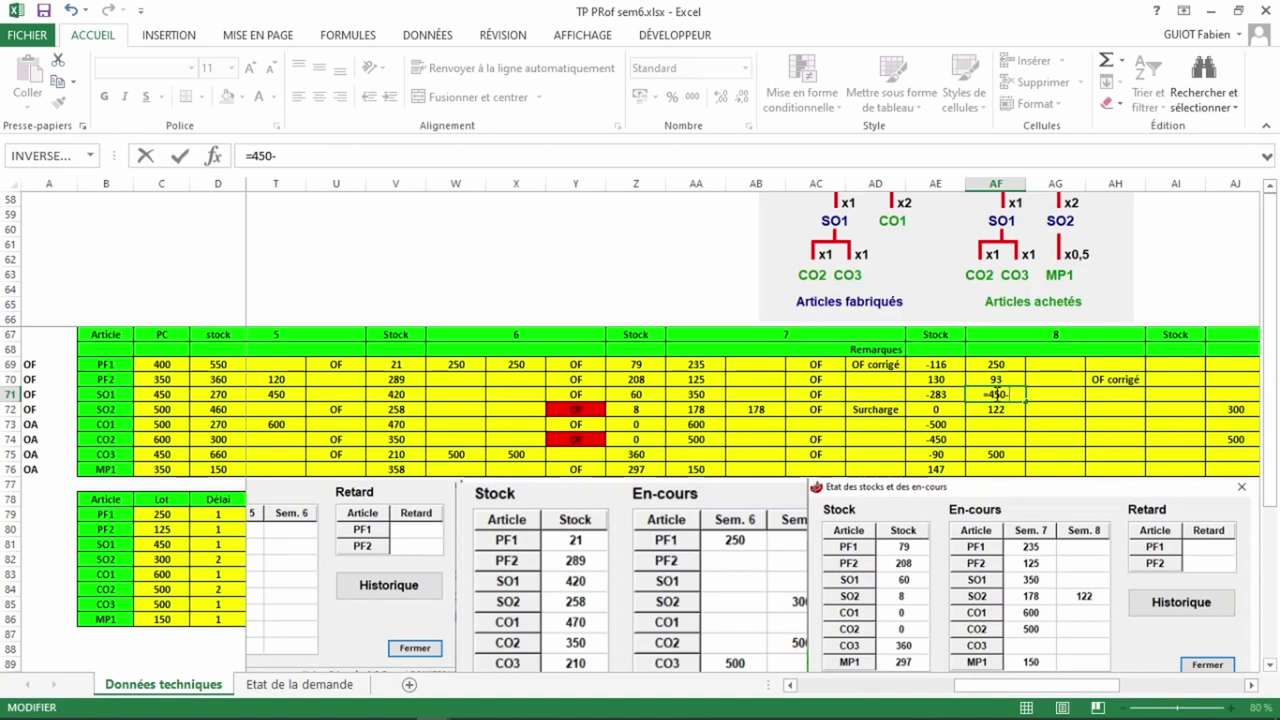
text(-90)
key(Return)
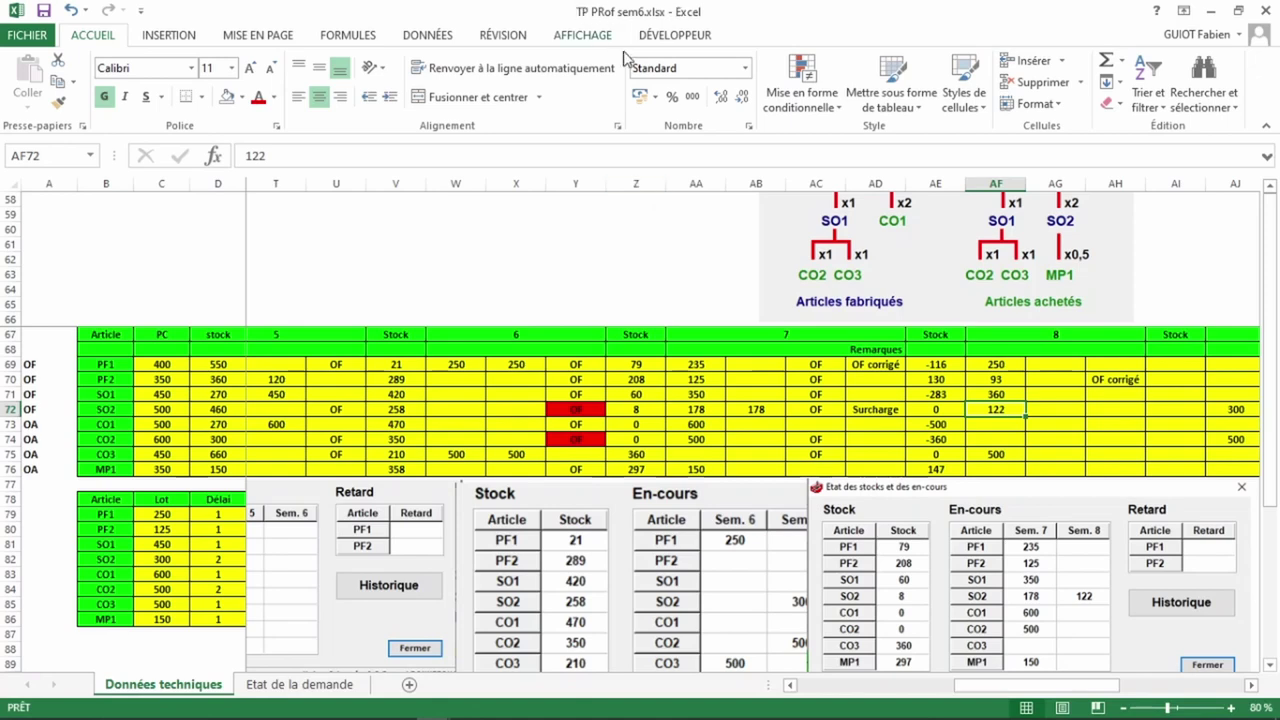
Step: Save the workbook under the new name TP PRof sem7.xlsx in the TP Prof folder
click(29, 35)
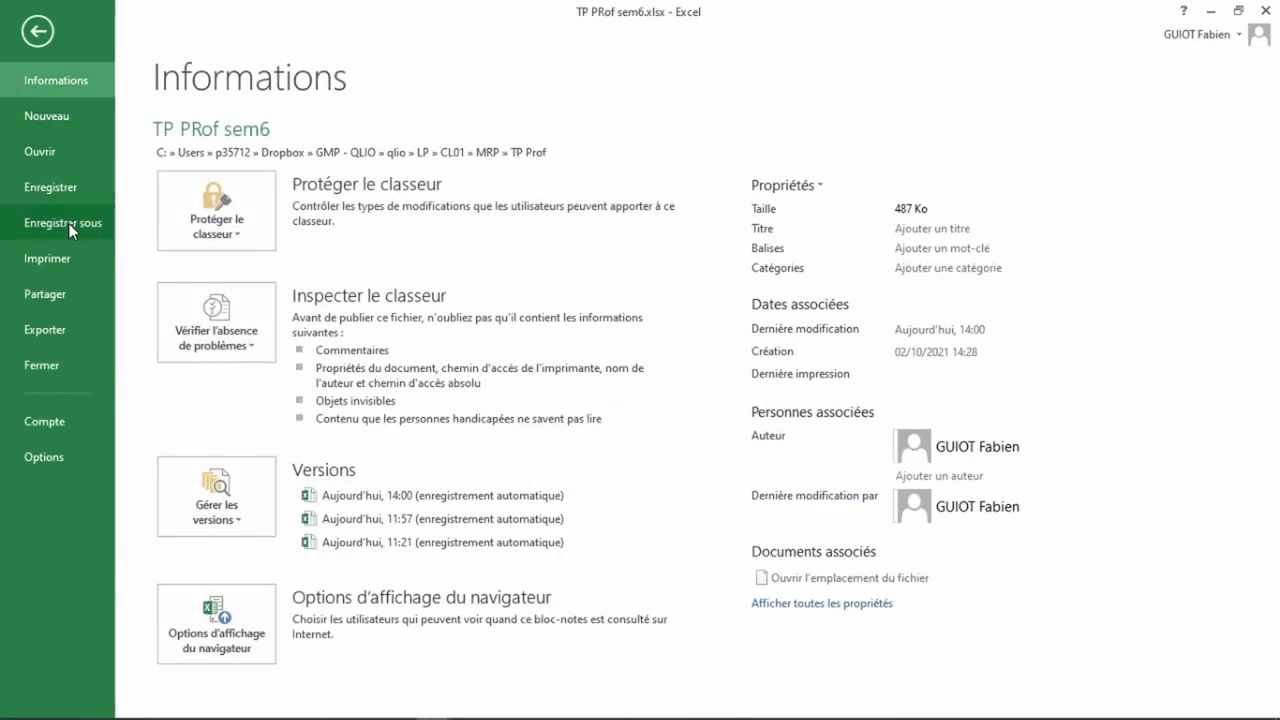
click(68, 223)
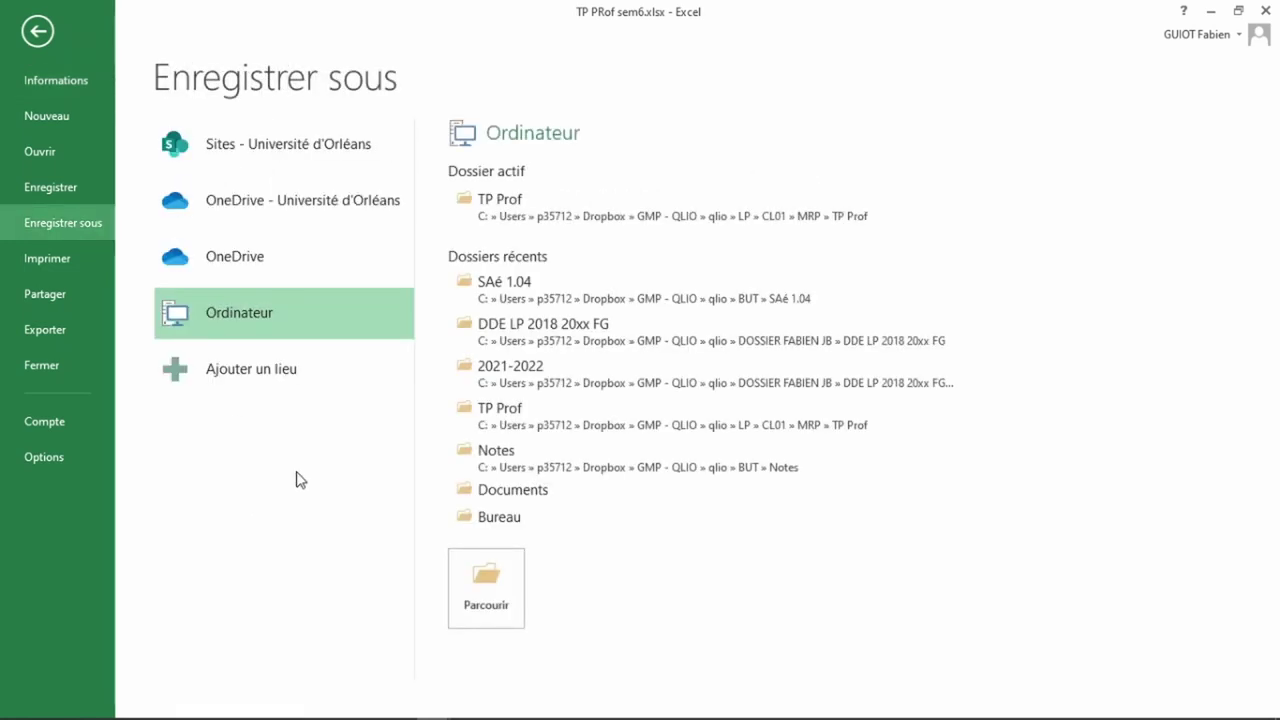
click(483, 573)
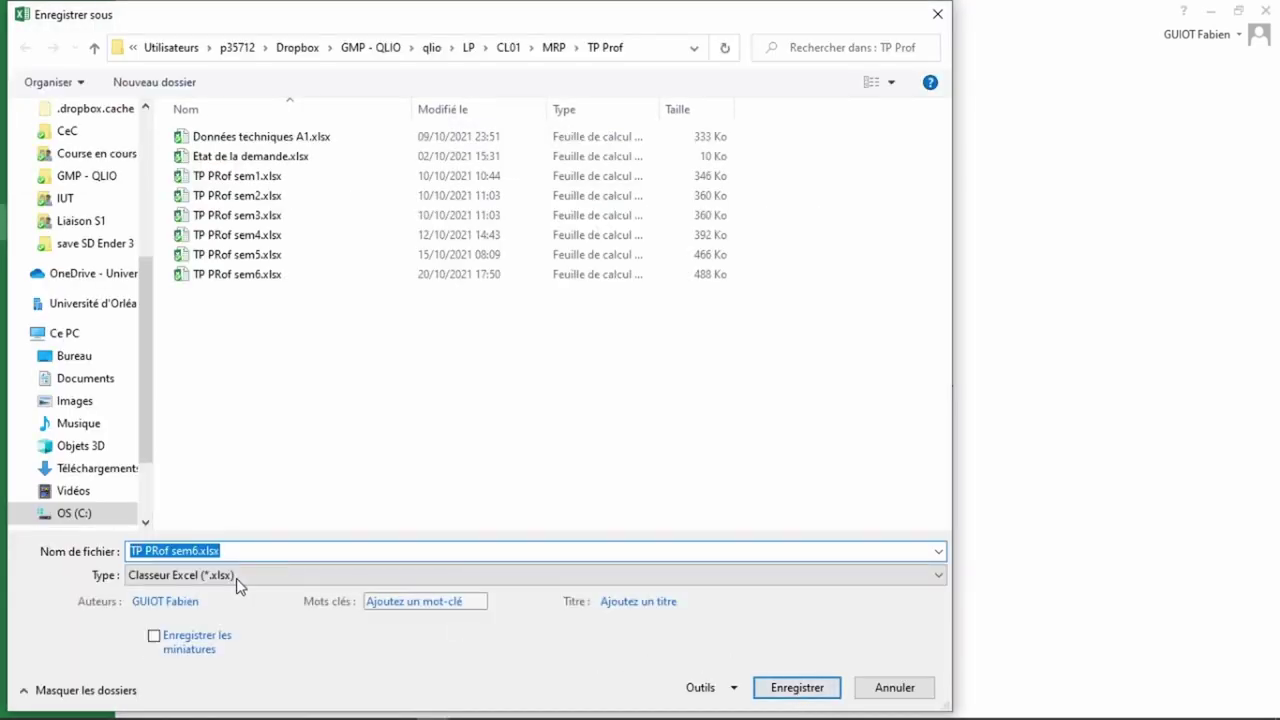
click(195, 552)
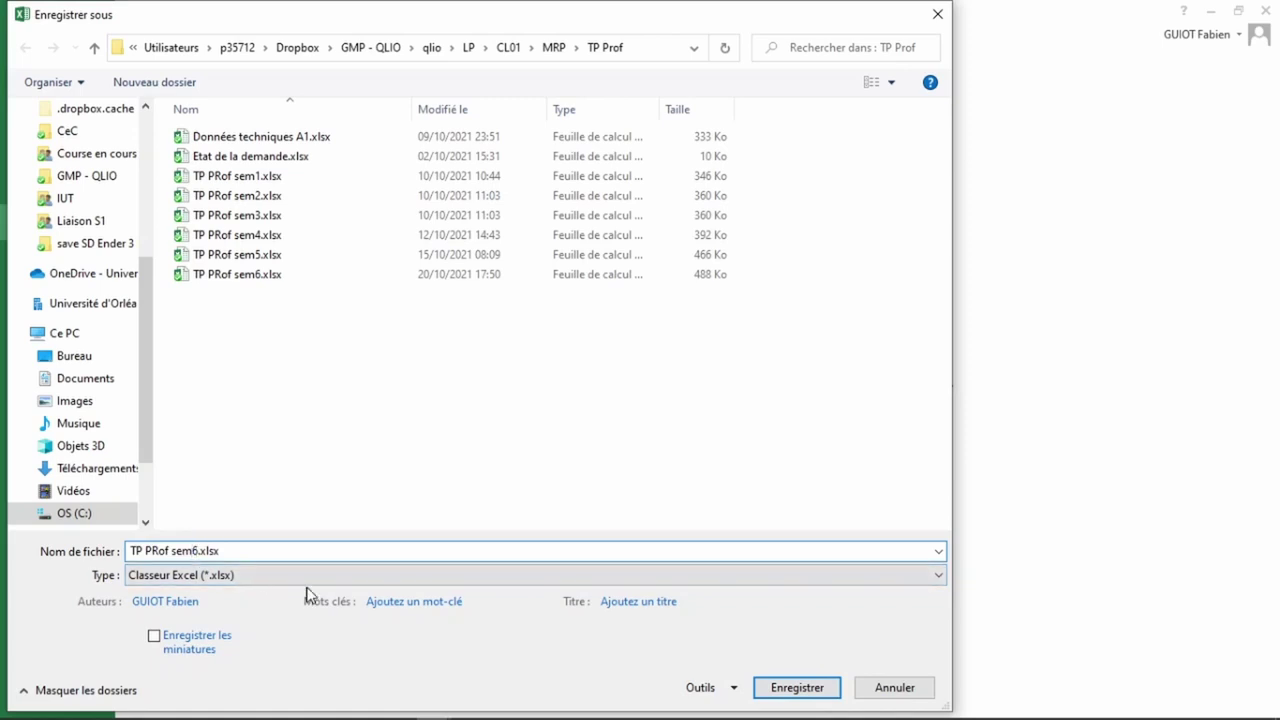
text(7)
key(Return)
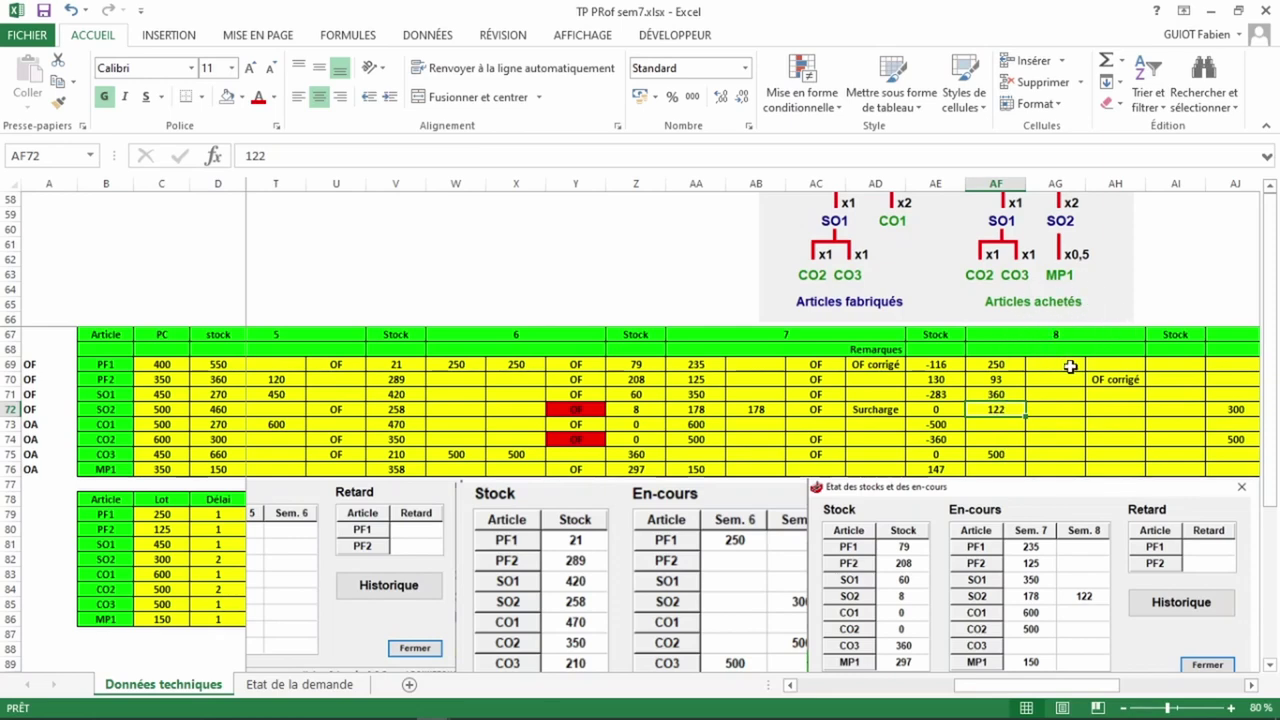
Step: Switch to Usine Odyssée 8 and start the week 7 simulation in step-by-step mode
key(alt+Tab)
key(alt+Tab)
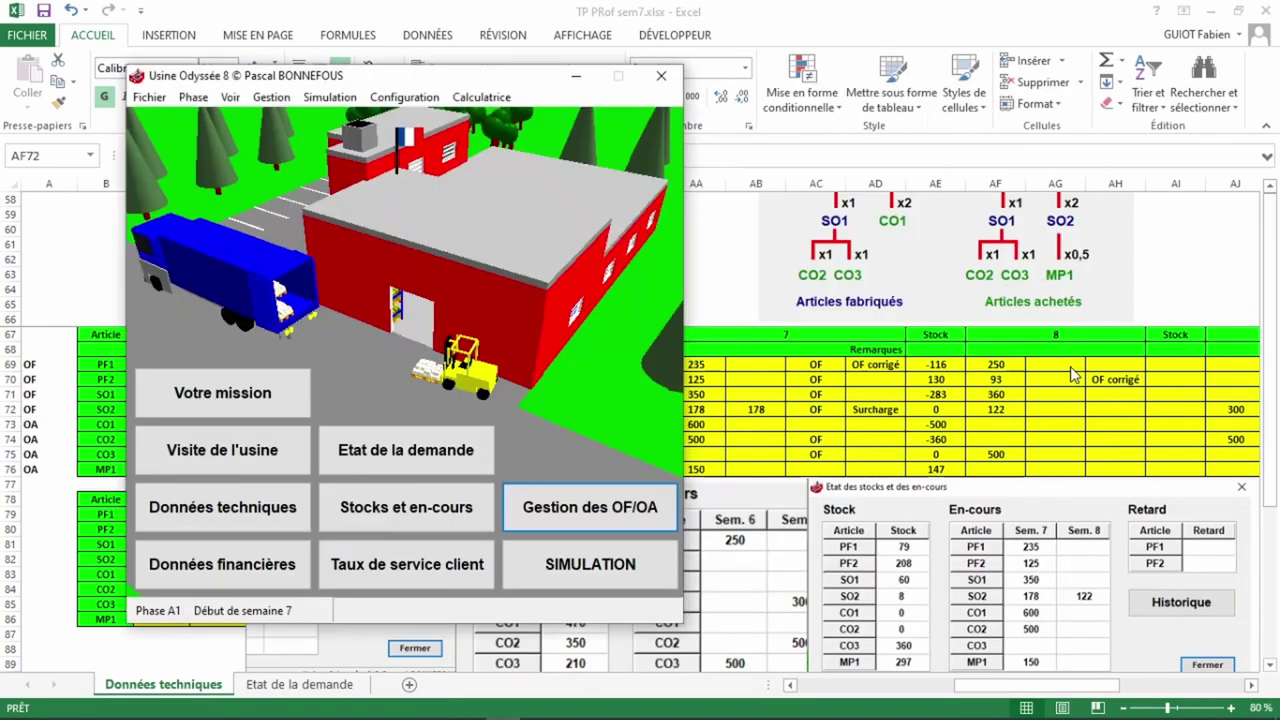
click(575, 575)
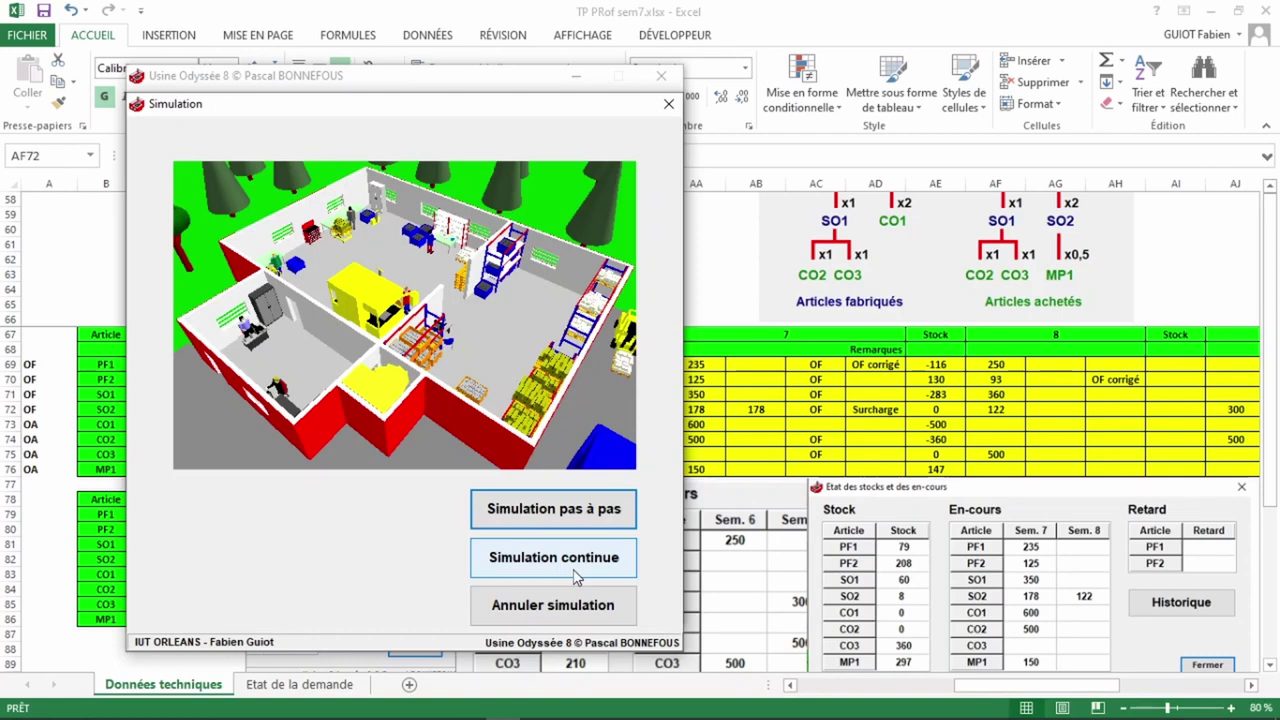
click(568, 512)
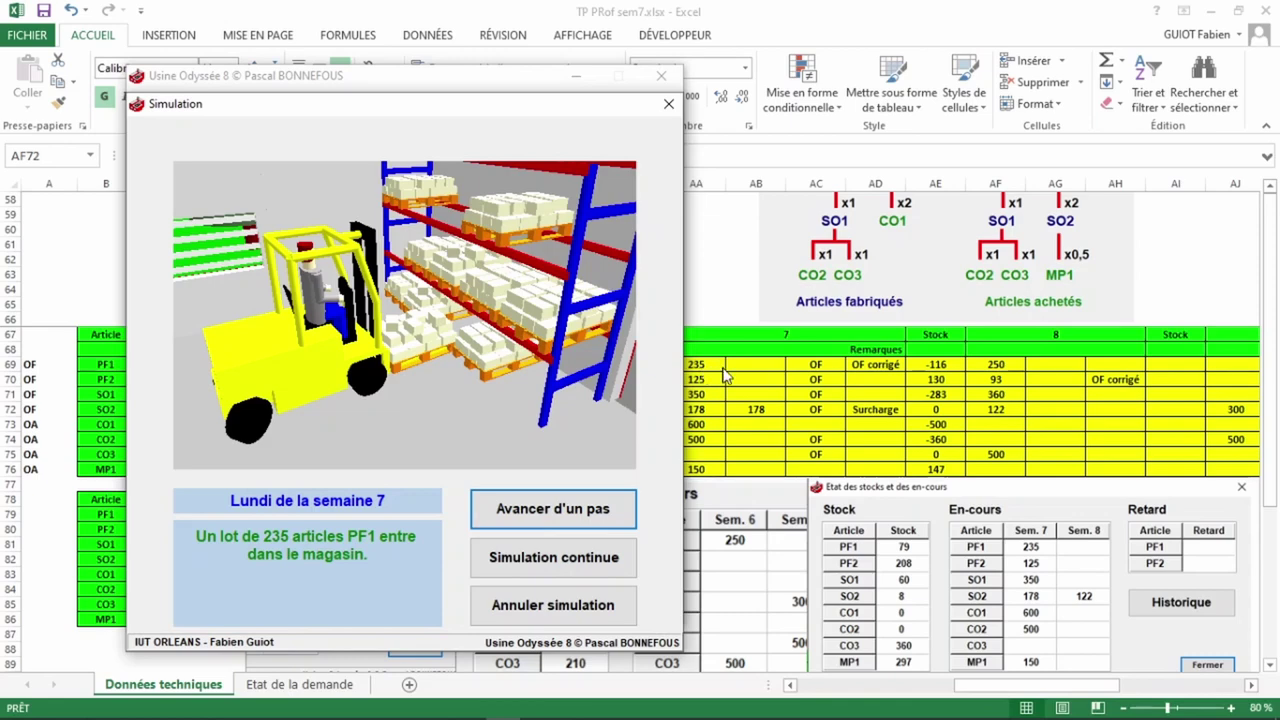
Step: Back in Excel, enter 235 as PF1's week 7 receipt in AB69, and inspect the projected stock formula in AE69
click(757, 372)
click(756, 367)
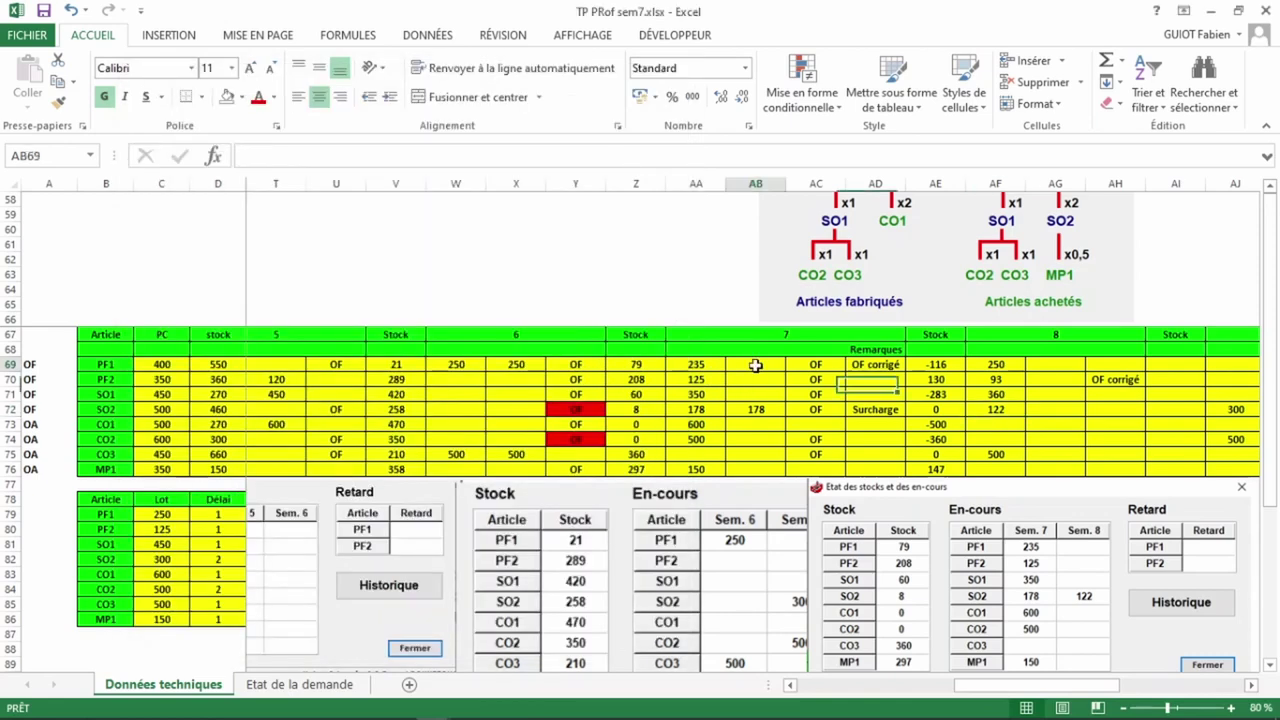
text(235)
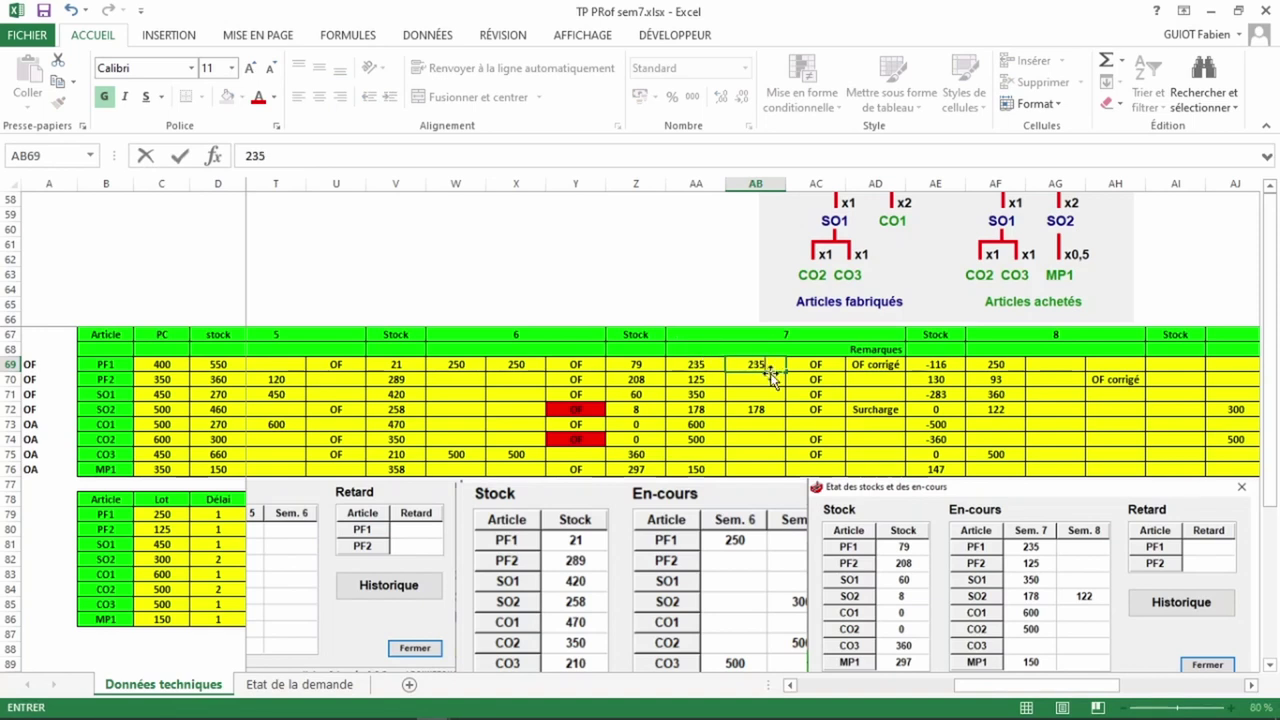
key(Return)
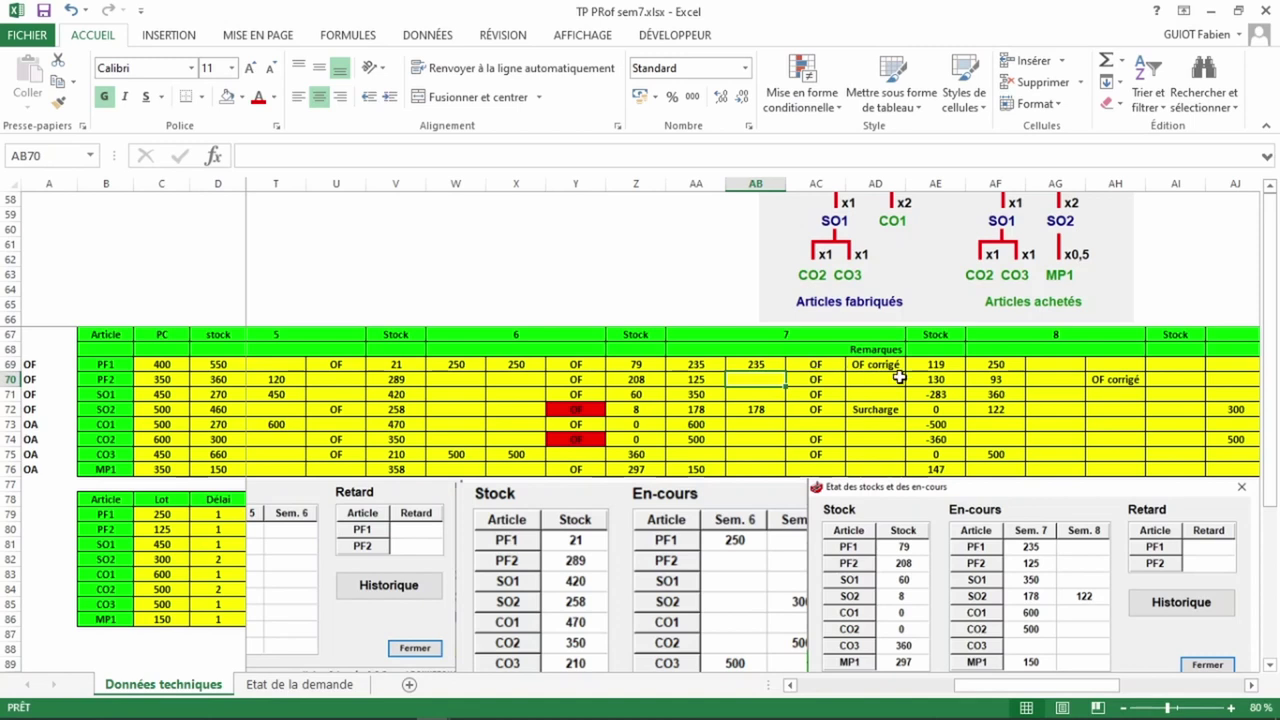
double_click(930, 365)
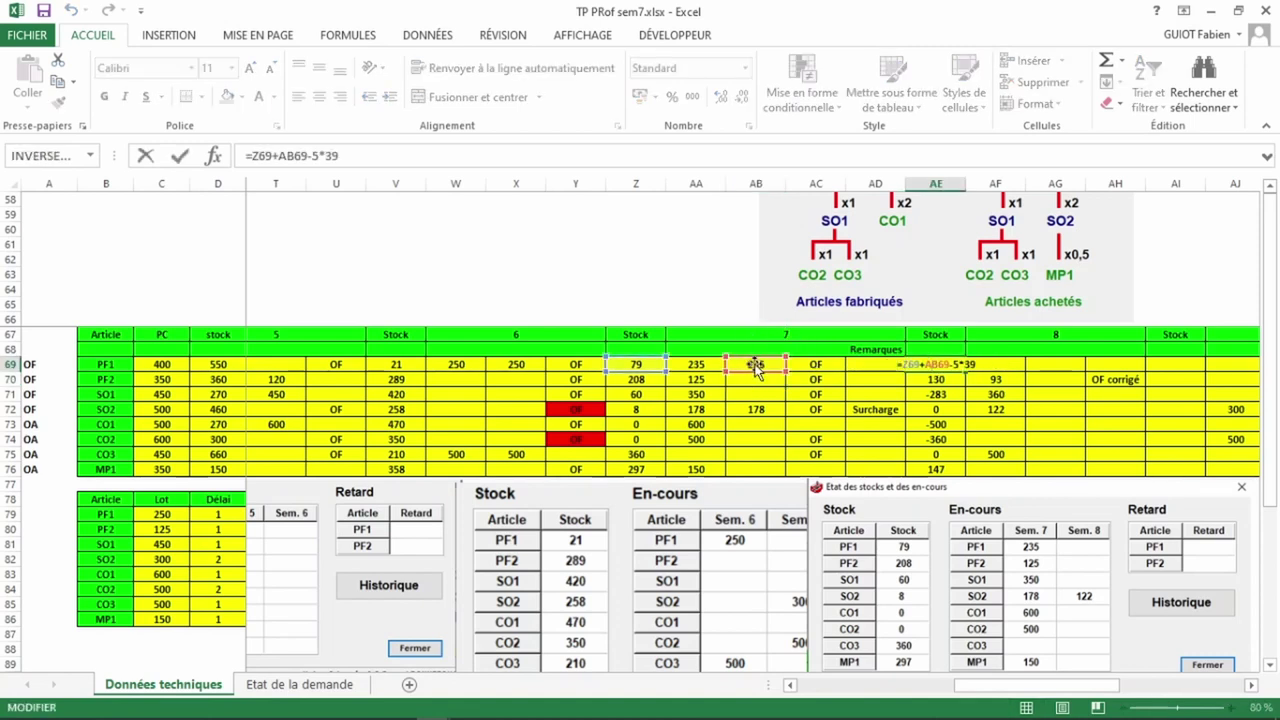
key(Escape)
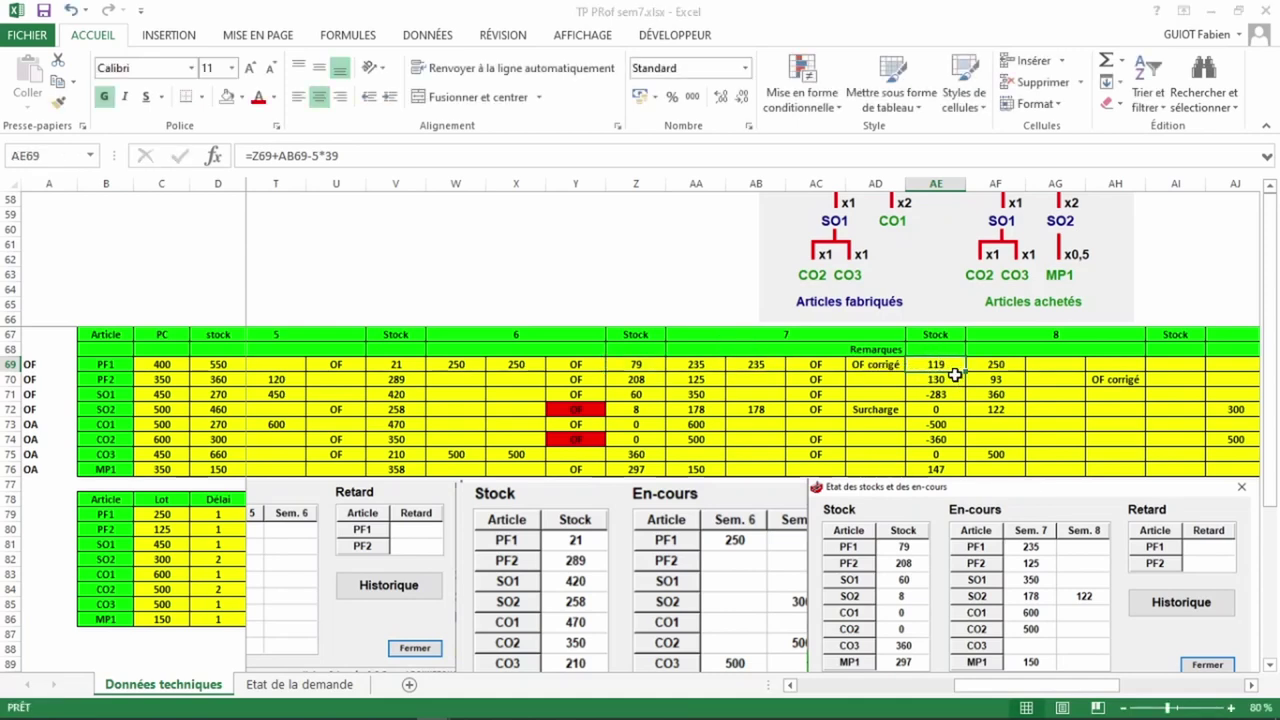
Step: Advance the Usine Odyssée simulation one step, and record 123 as PF2's week 7 receipt in Excel cell AB70
key(alt+Tab)
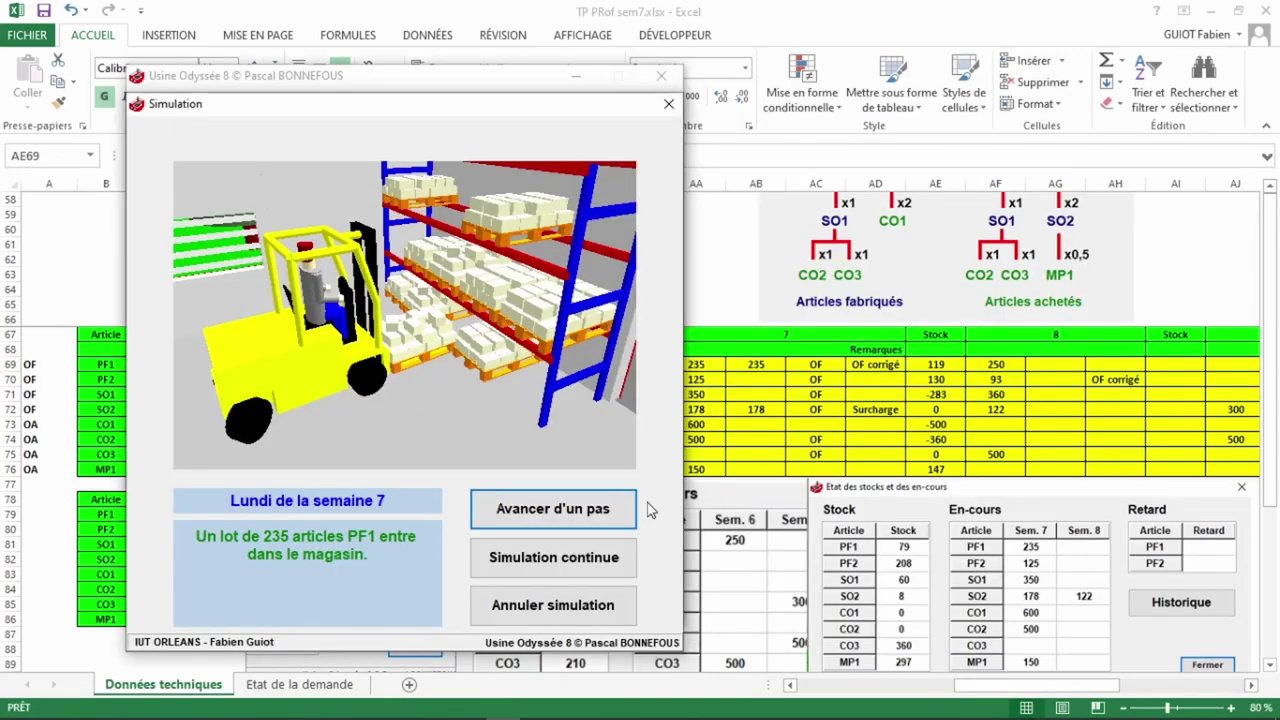
click(594, 510)
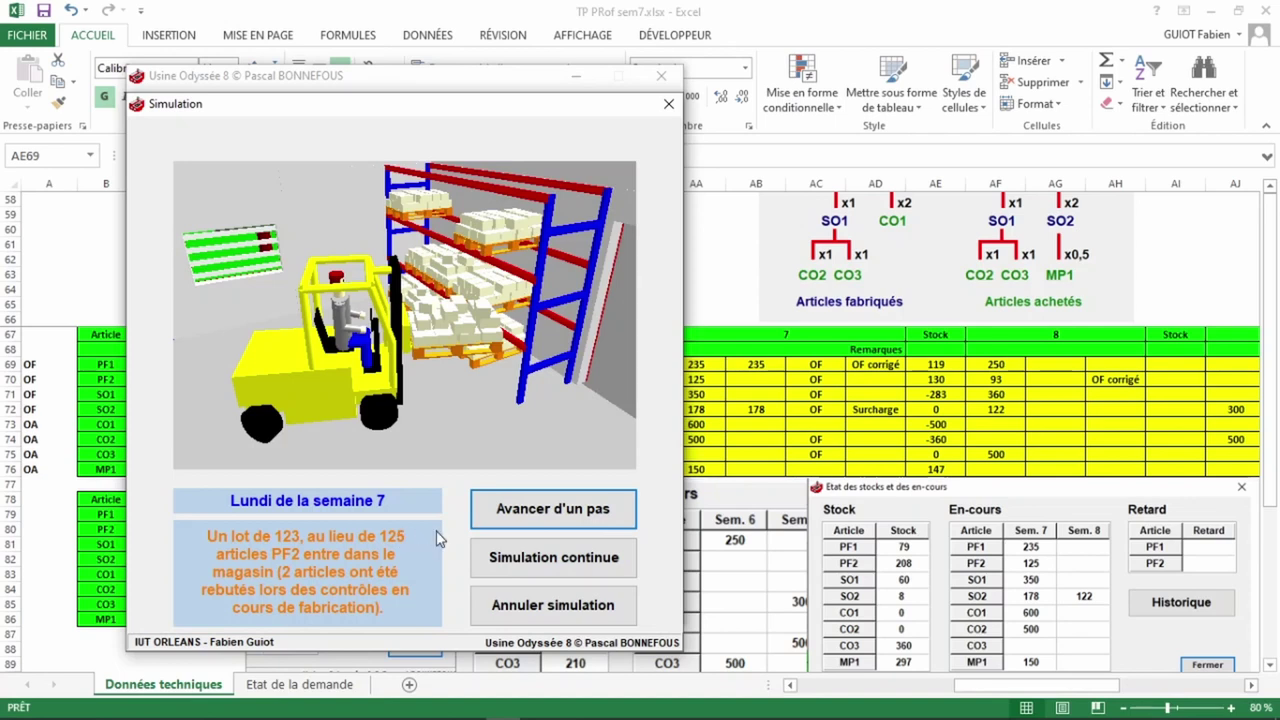
key(Escape)
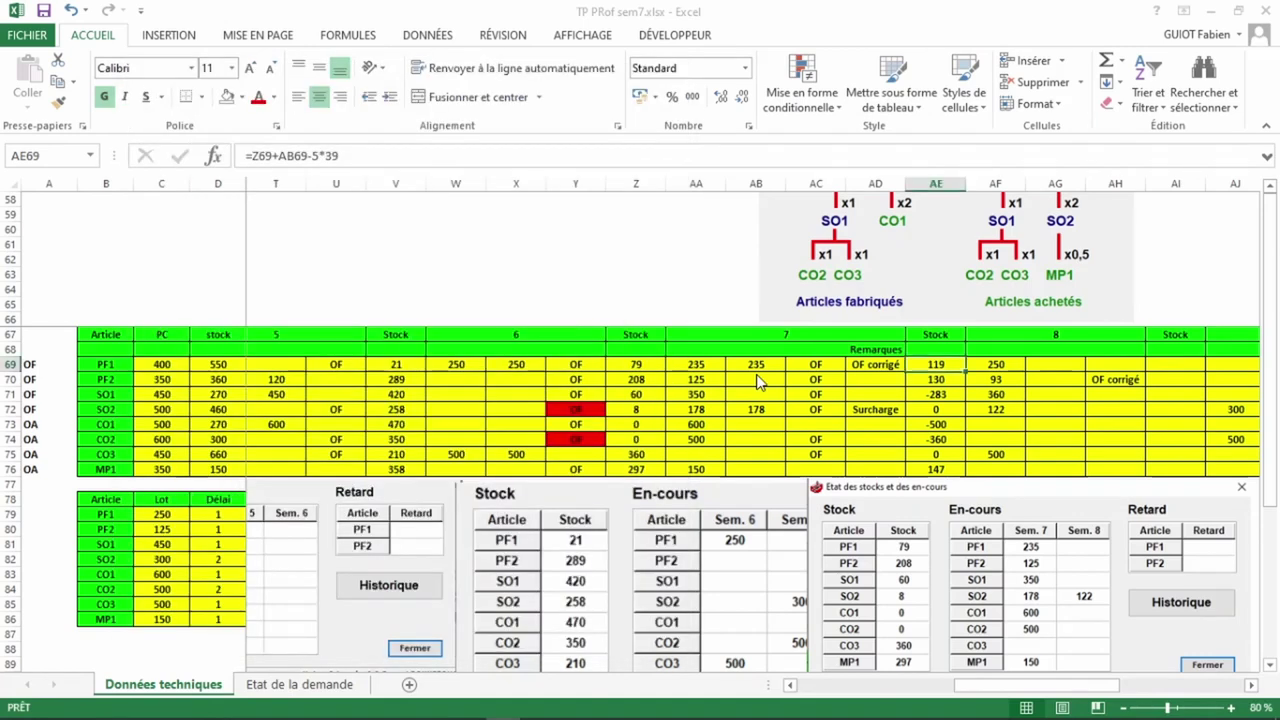
click(743, 377)
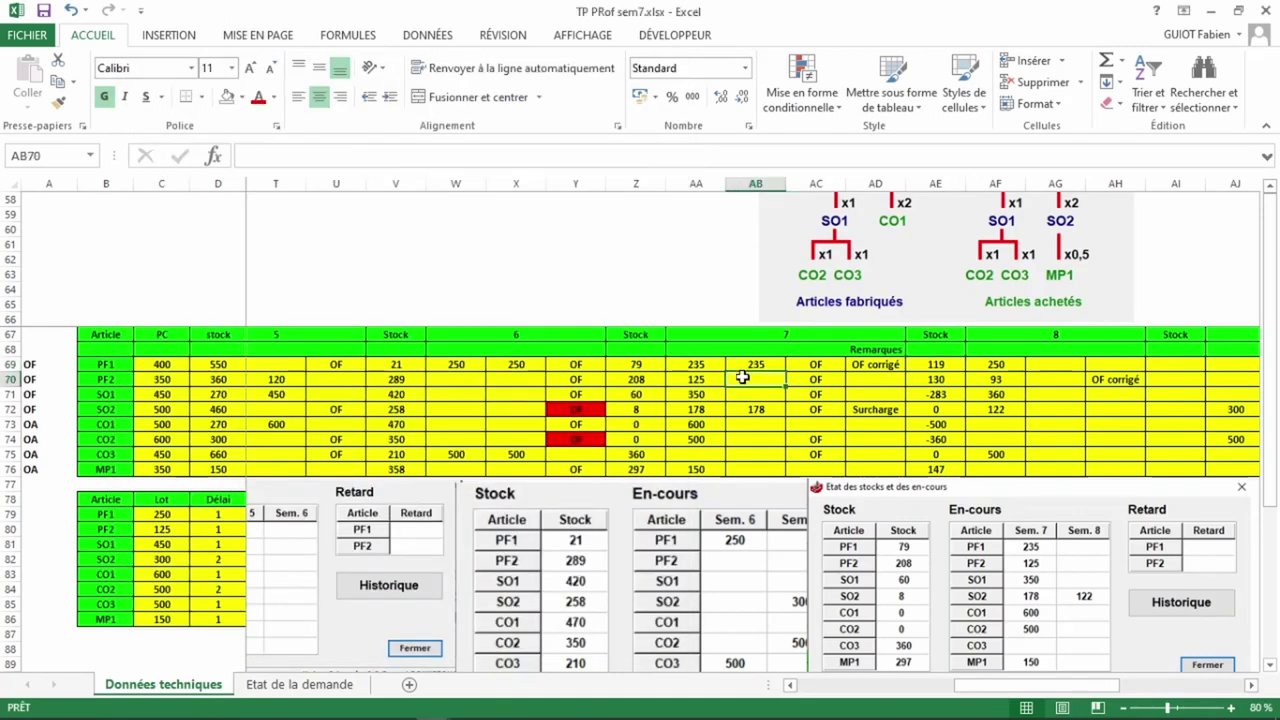
text(123)
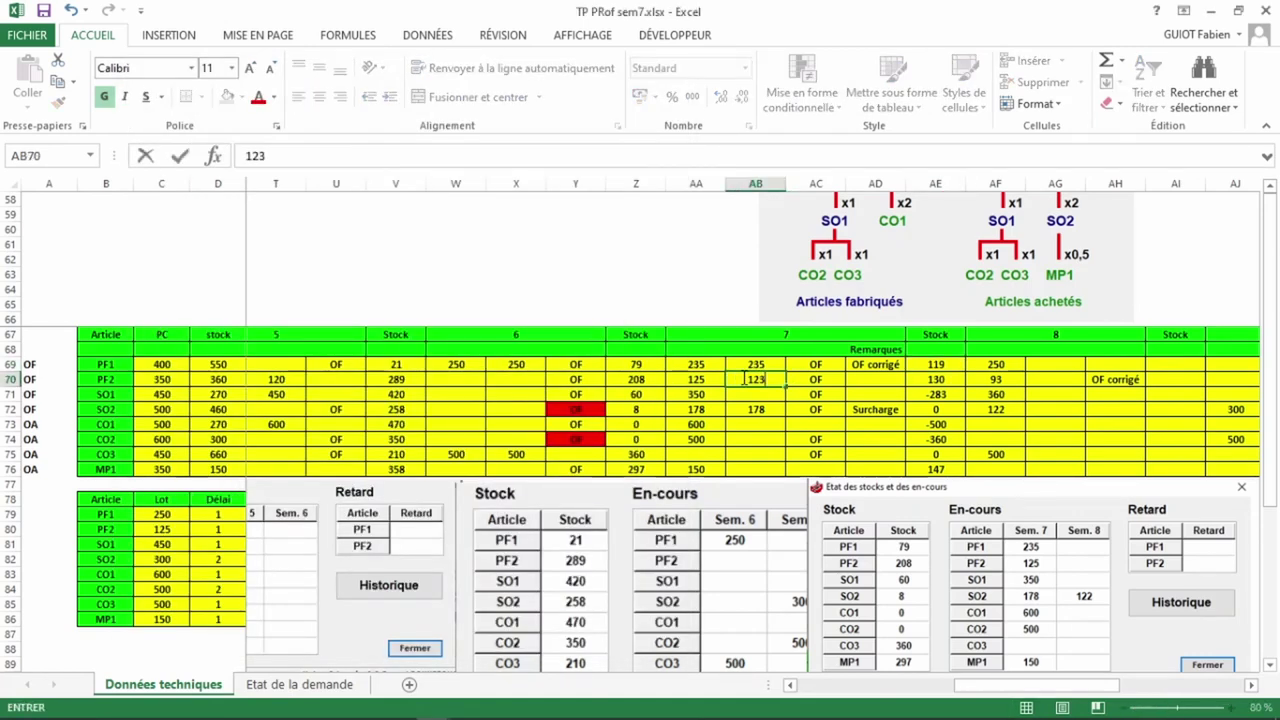
key(Return)
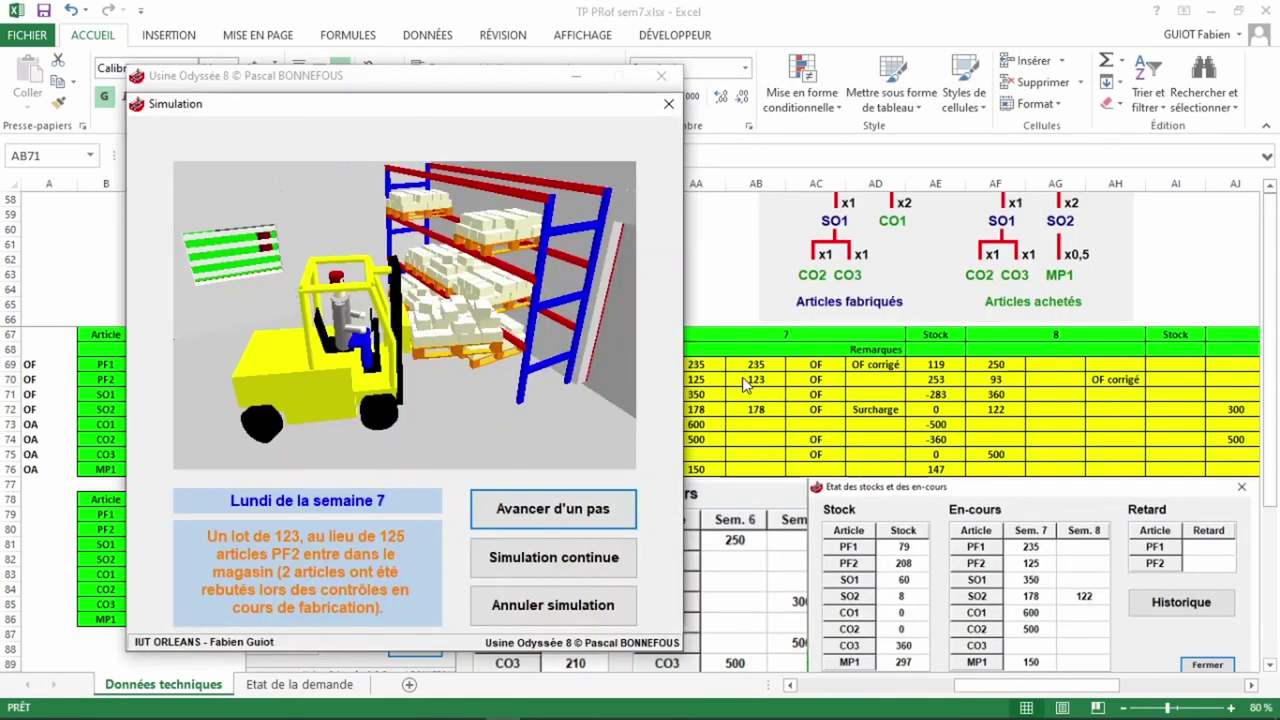
Step: Advance the simulation another step, and record 350 as SO1's week 7 receipt in Excel cell AB71
click(560, 514)
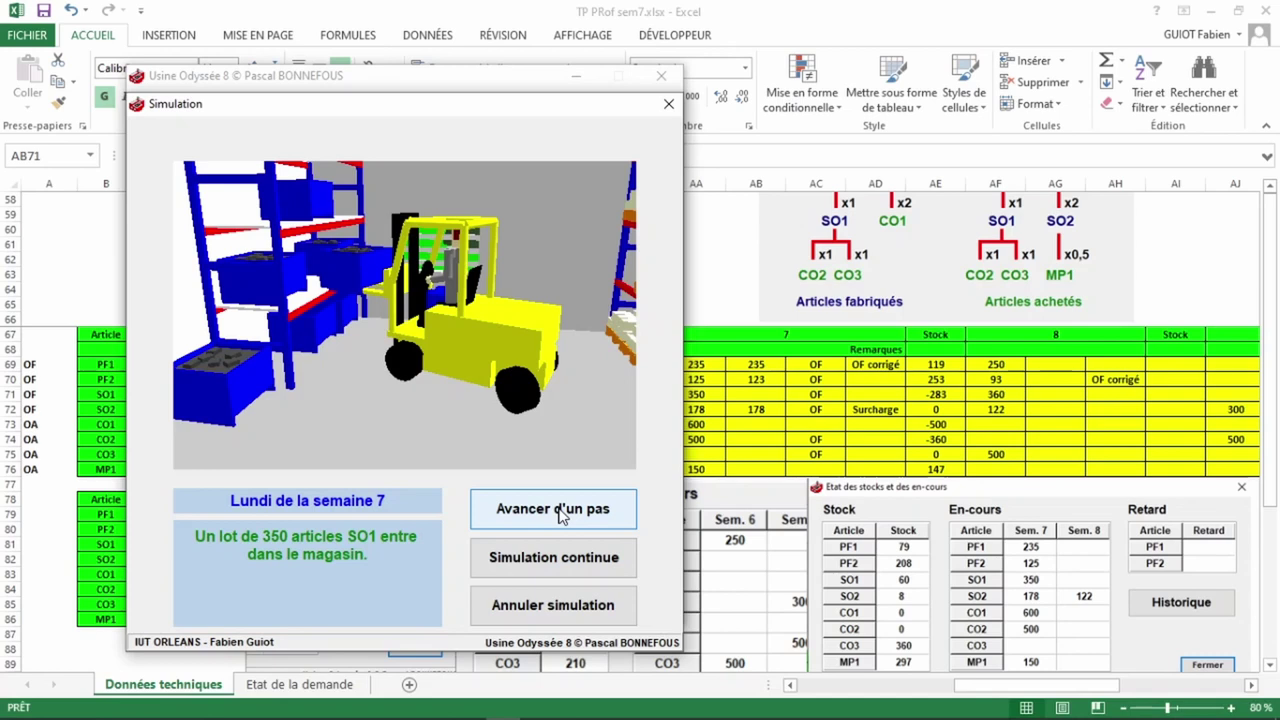
click(757, 395)
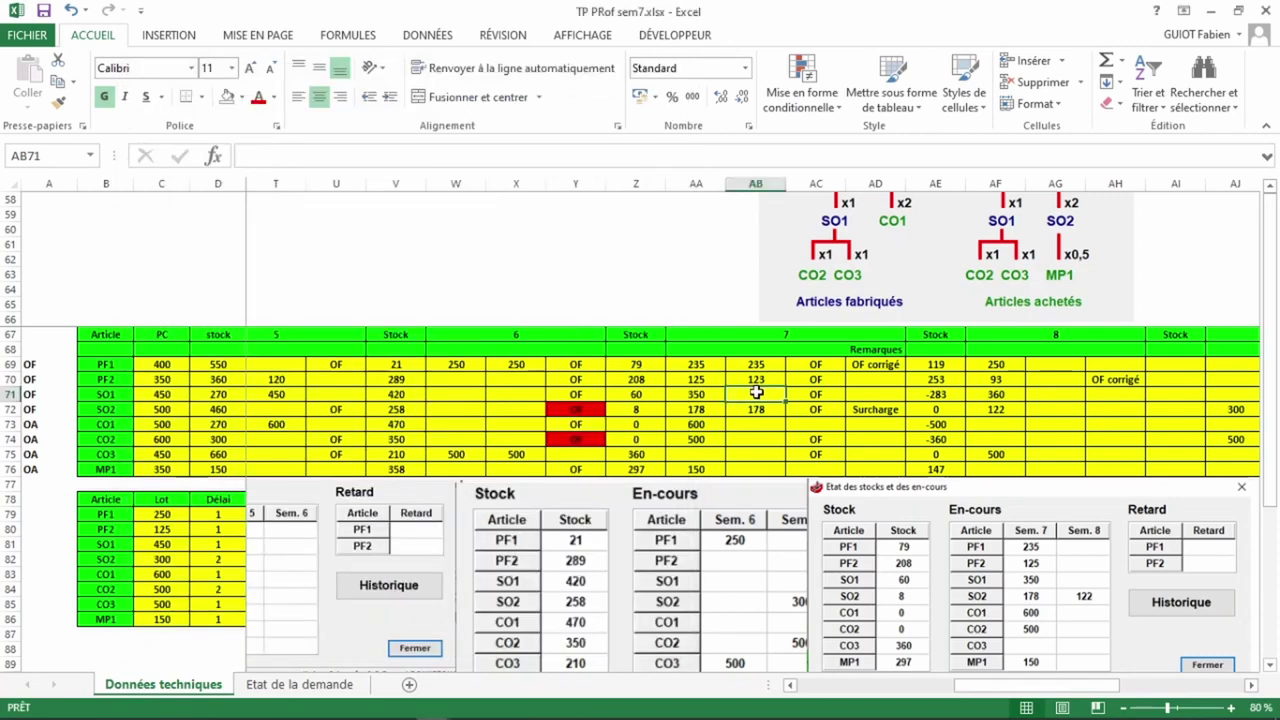
text(350)
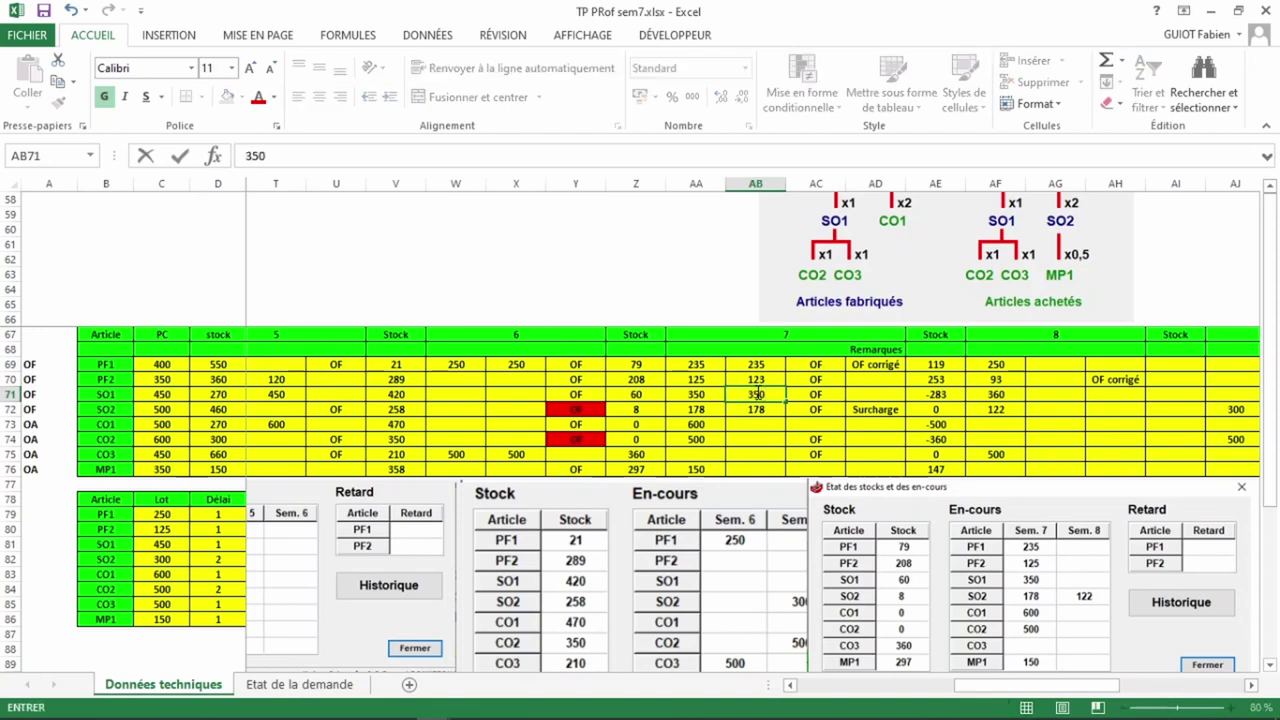
key(Return)
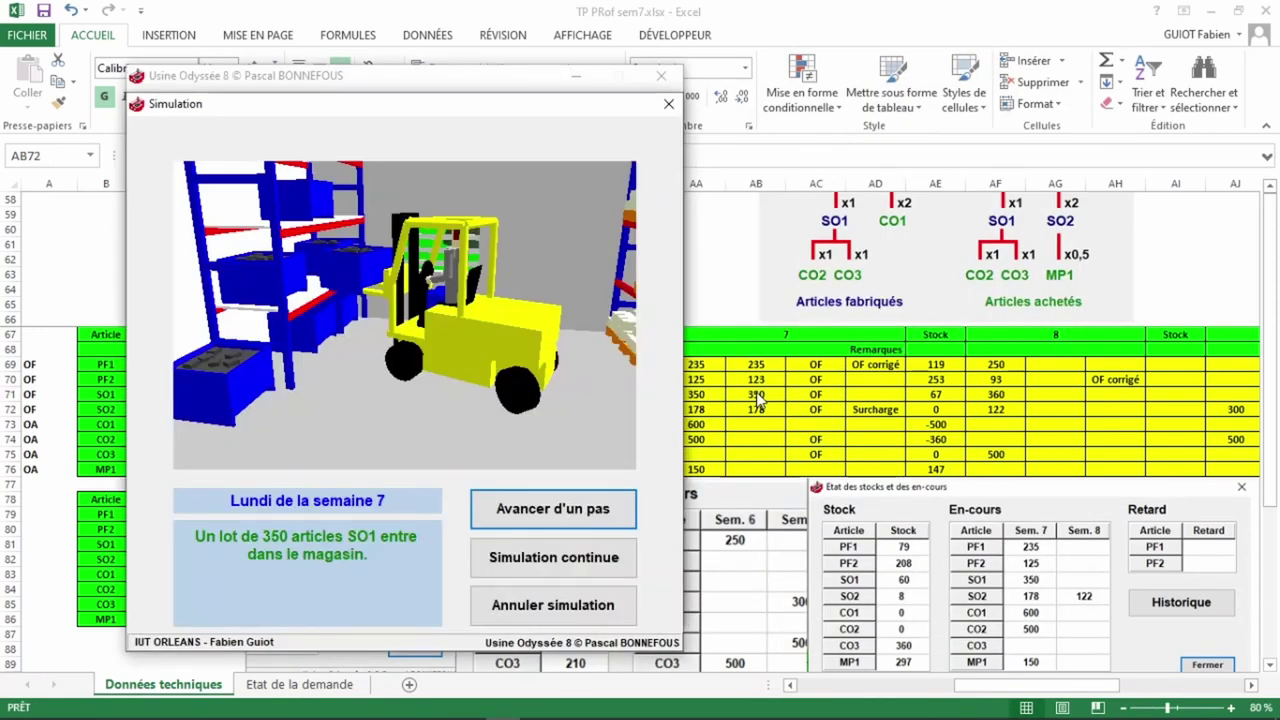
Step: Advance the Usine Odyssée simulation one step, and record 177 as SO2's week 7 receipt in Excel cell AB72
click(577, 512)
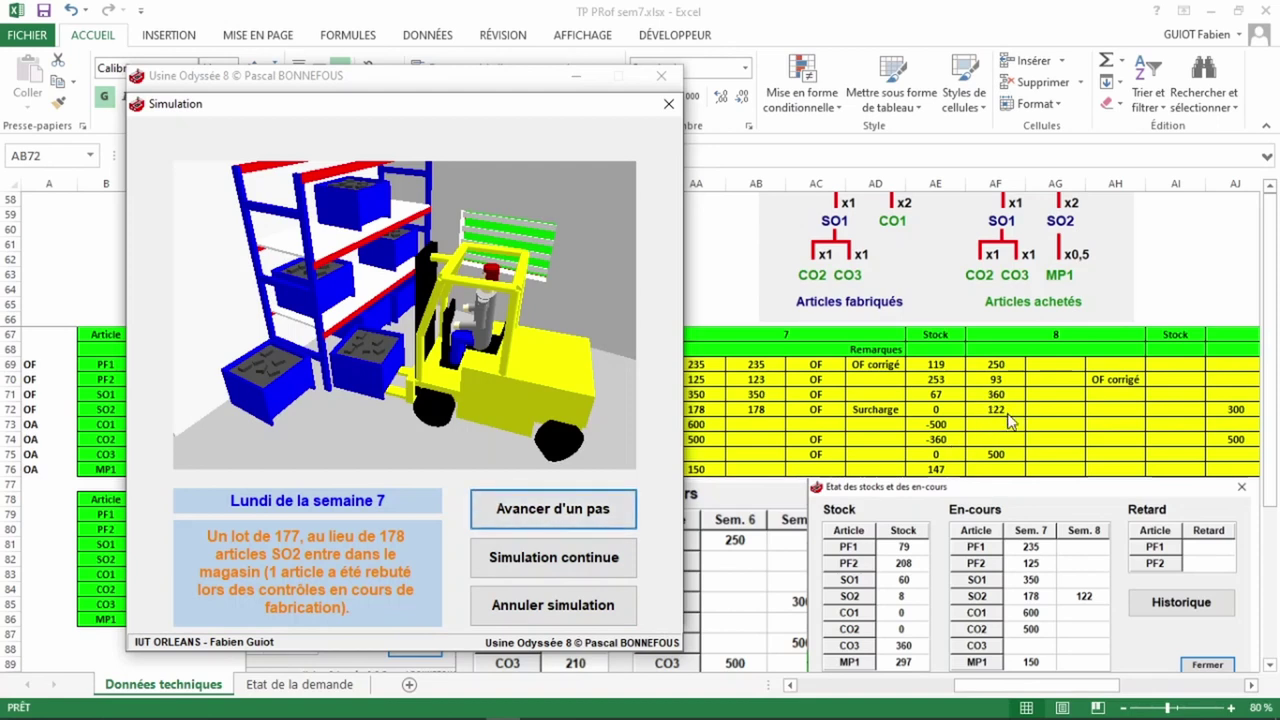
click(764, 413)
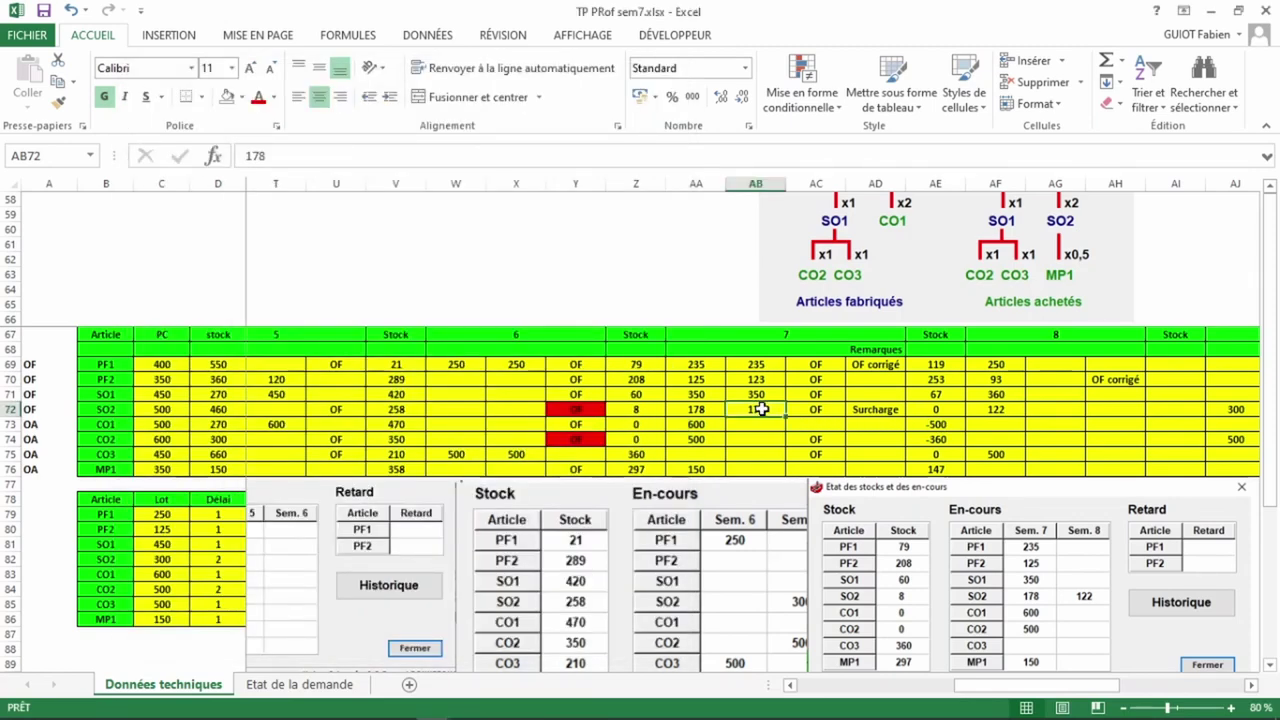
text(177)
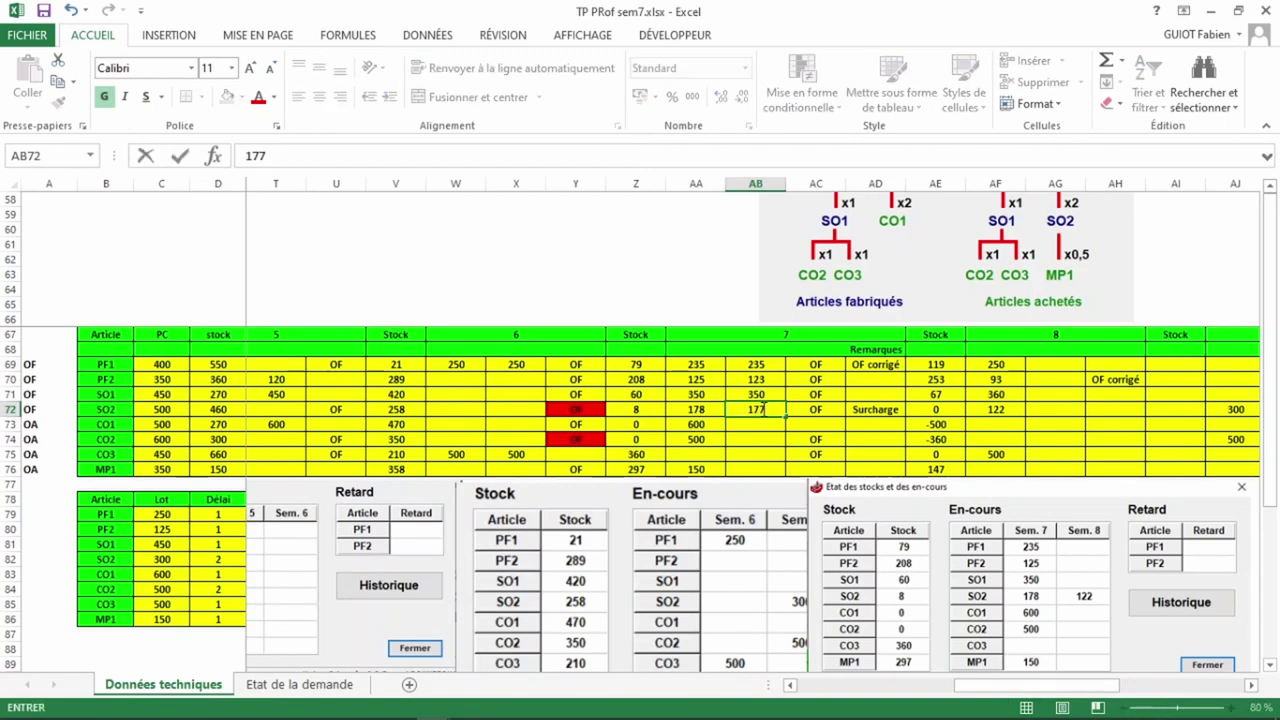
key(Return)
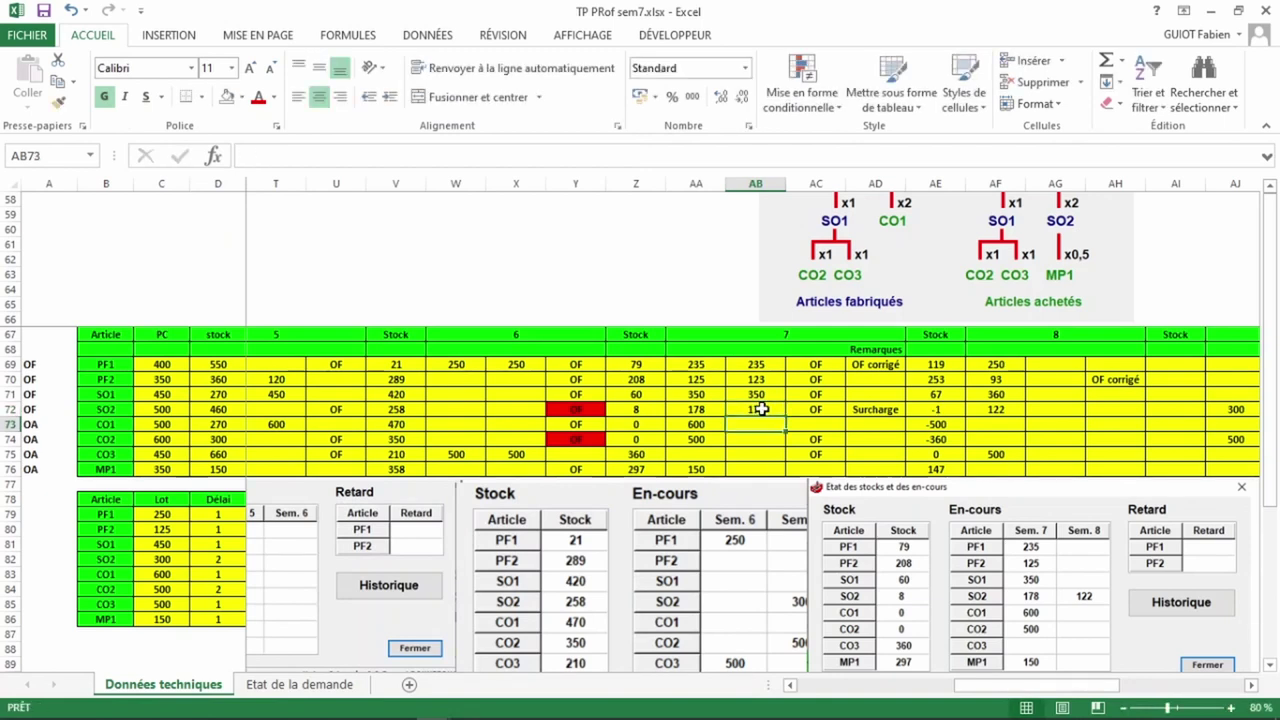
Step: Try 178 as SO2's week 7 receipt in AB72 to compare the projected stock in AE72, and undo it
click(941, 412)
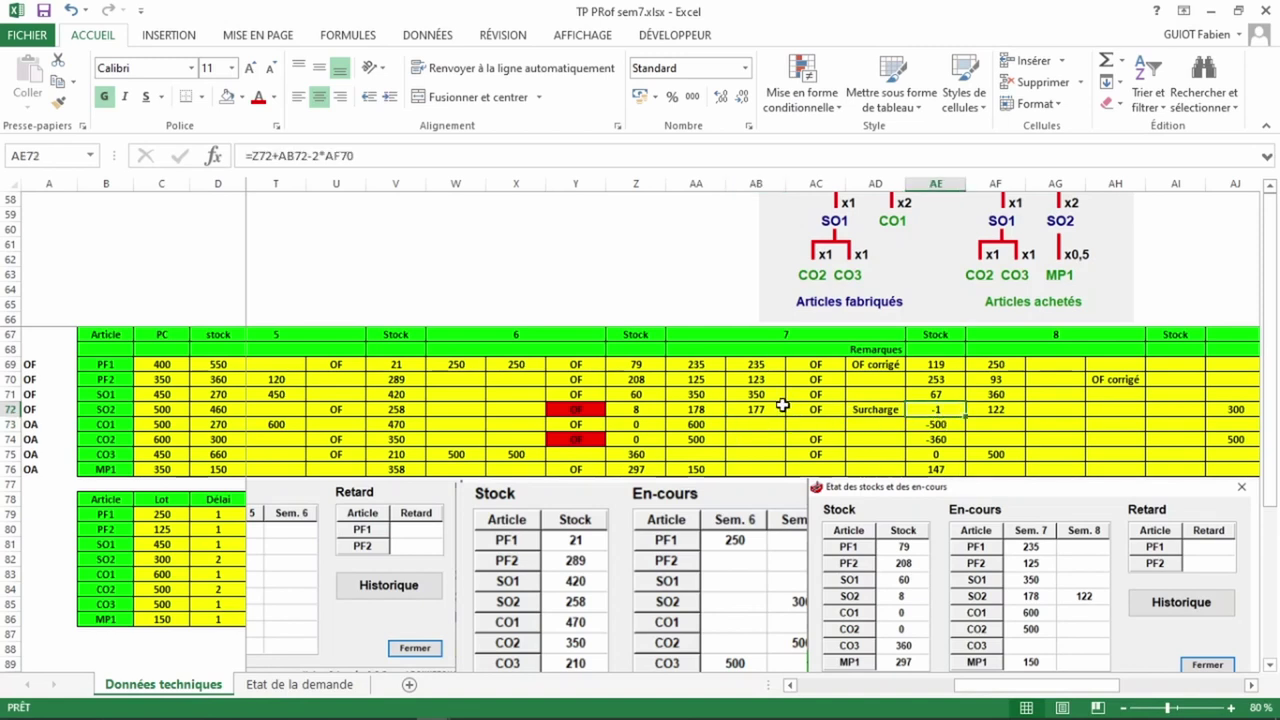
click(752, 413)
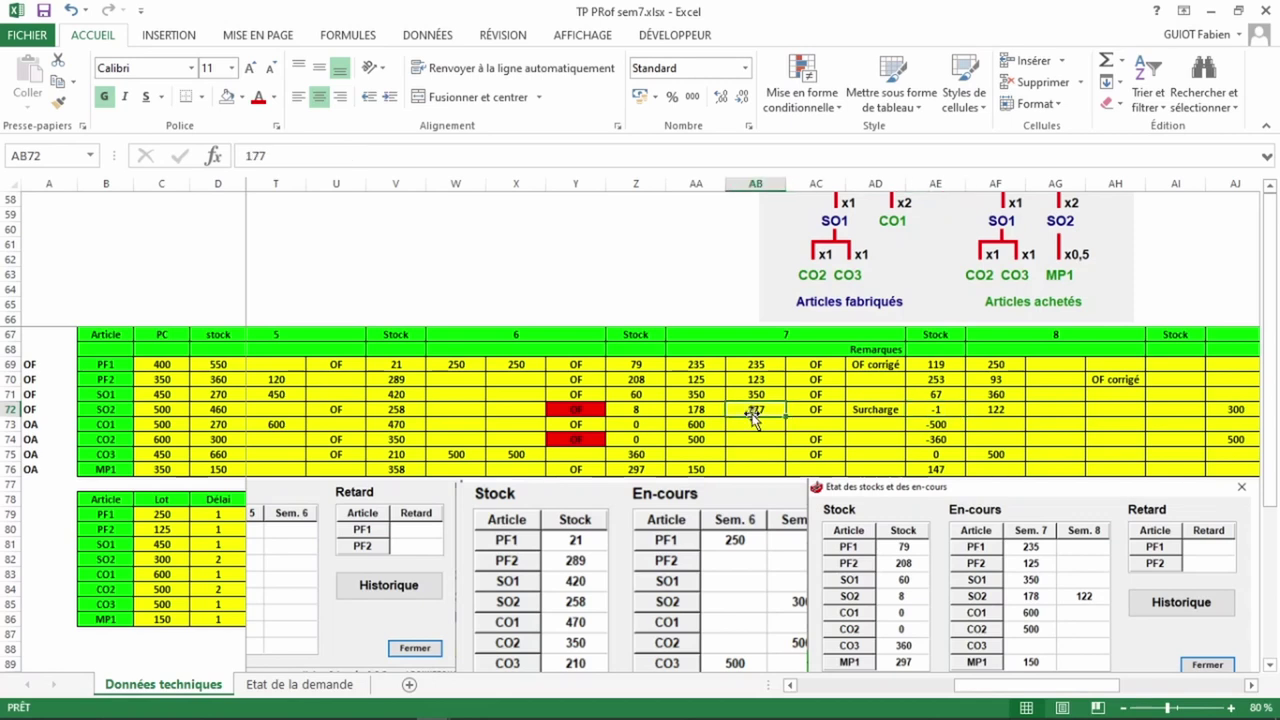
text(178)
key(ctrl+Return)
key(ctrl+z)
Step: Inspect SO2's projected stock formula in AE72, and correct PF2's week 8 order in AF70 to =125-33
click(940, 413)
key(ctrl+Down)
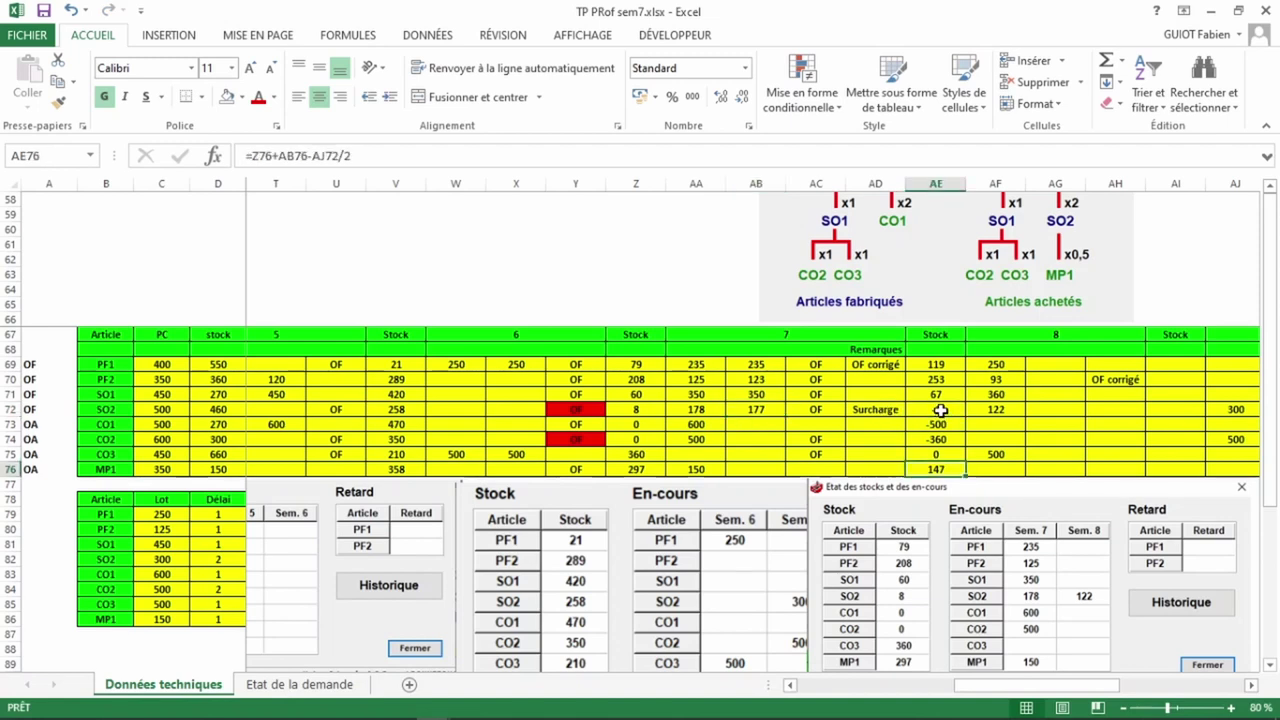
double_click(940, 410)
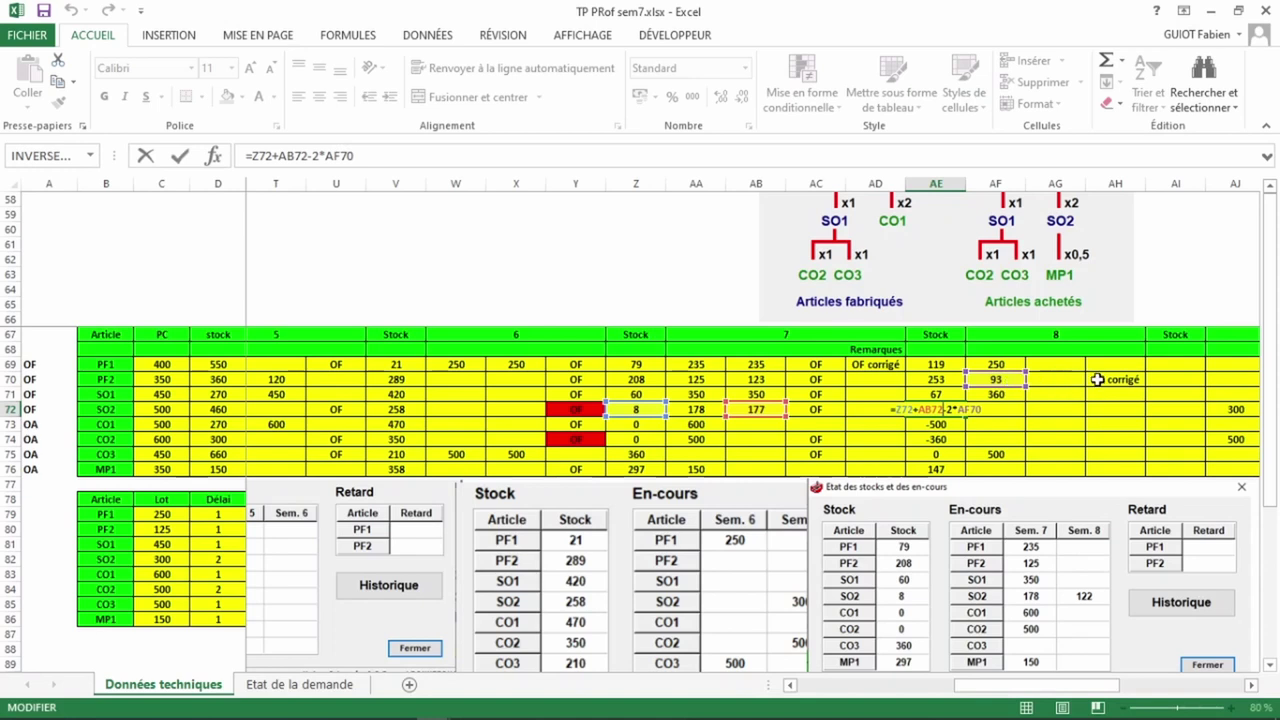
click(1015, 383)
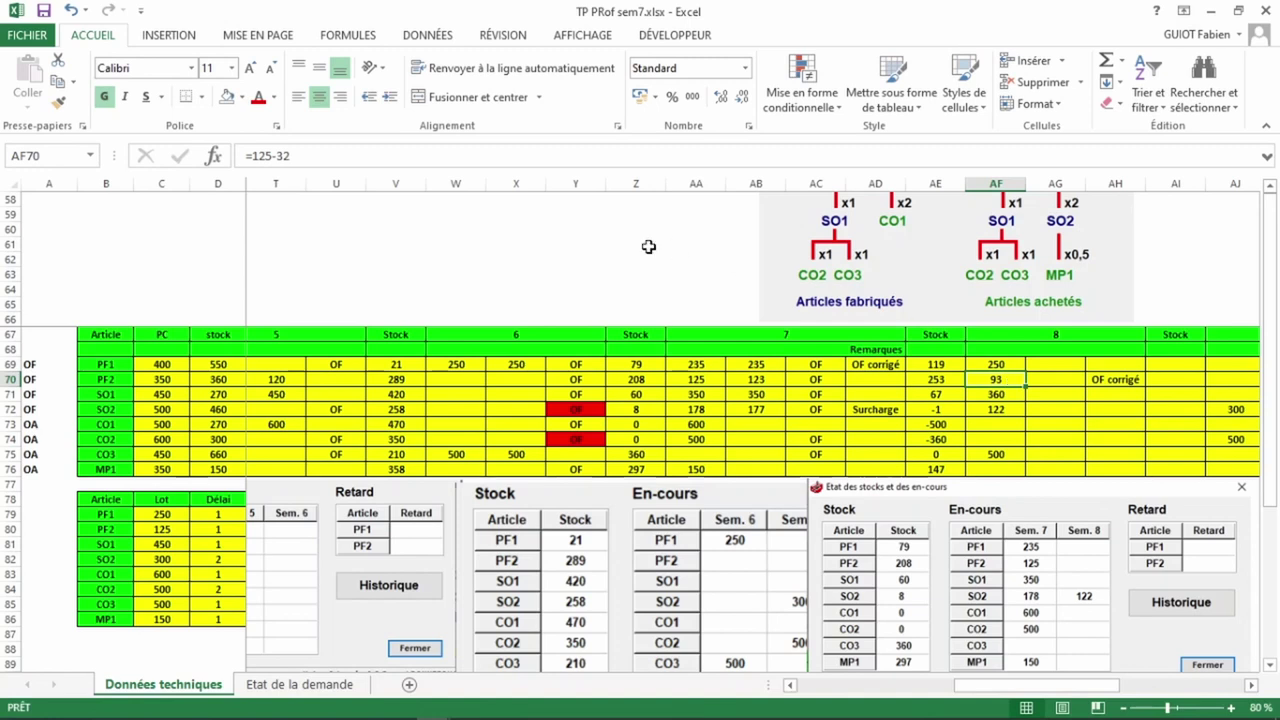
click(418, 154)
key(BackSpace)
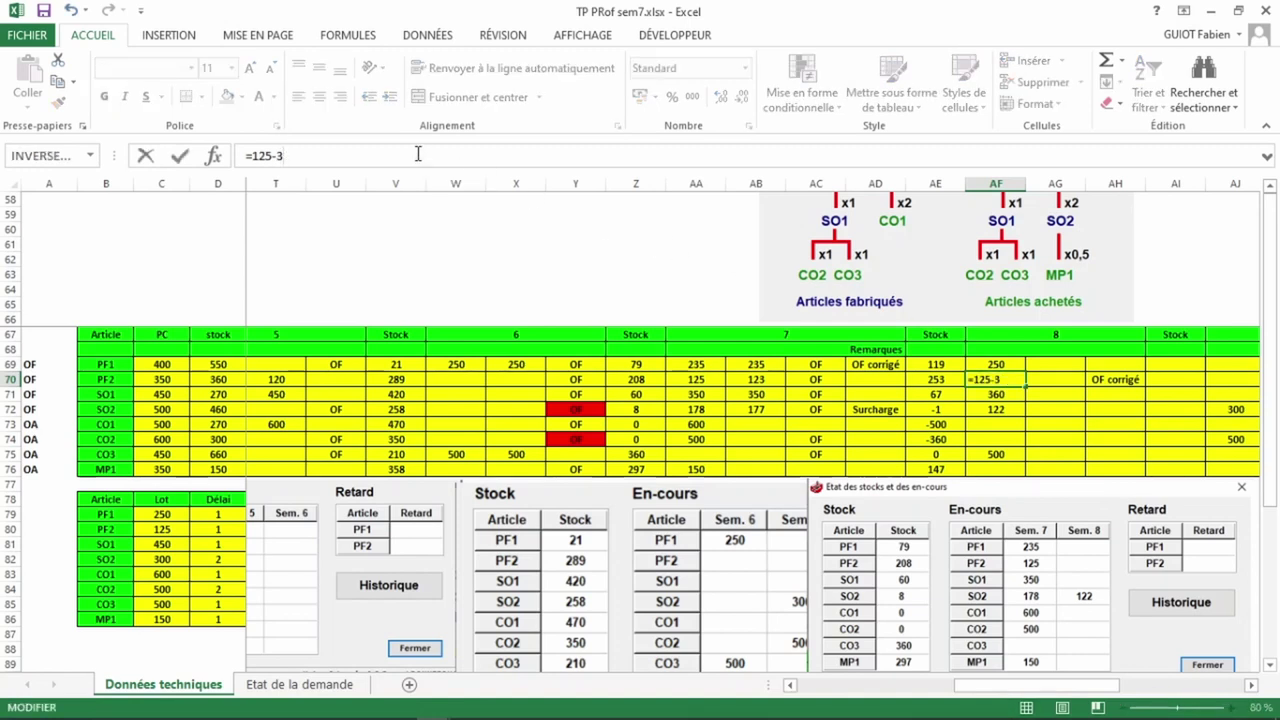
text(3)
key(Return)
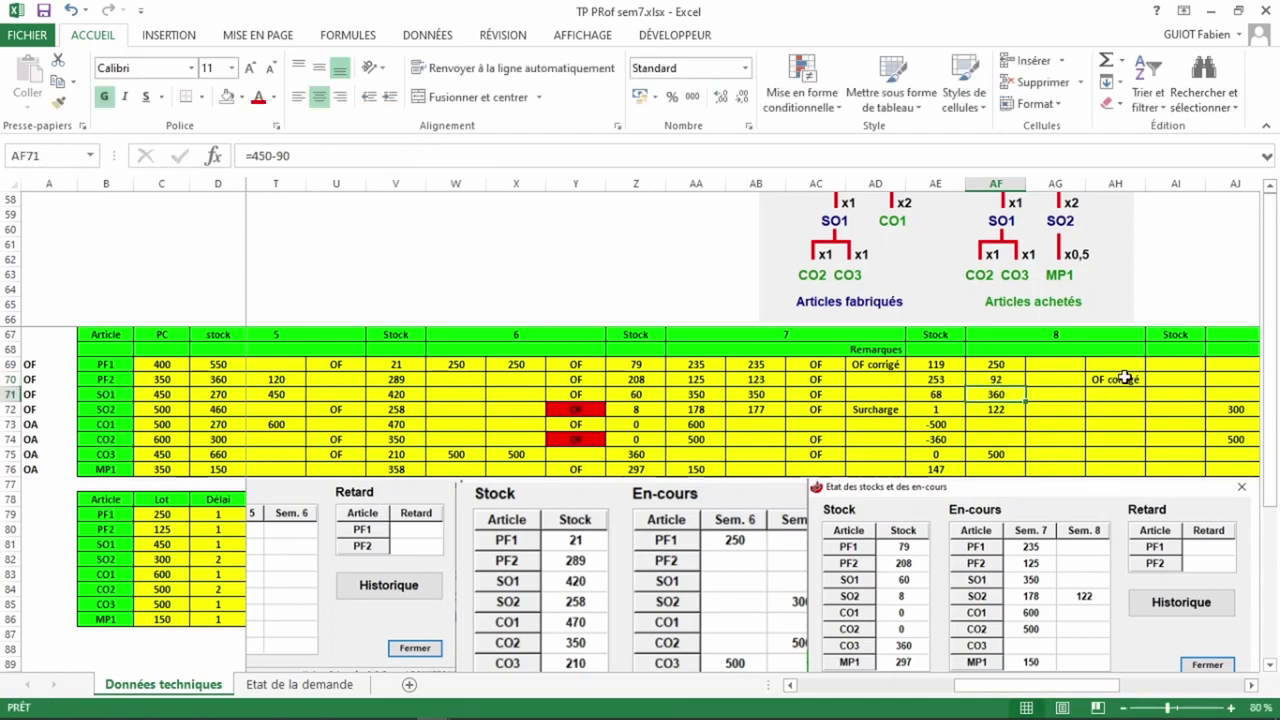
click(951, 413)
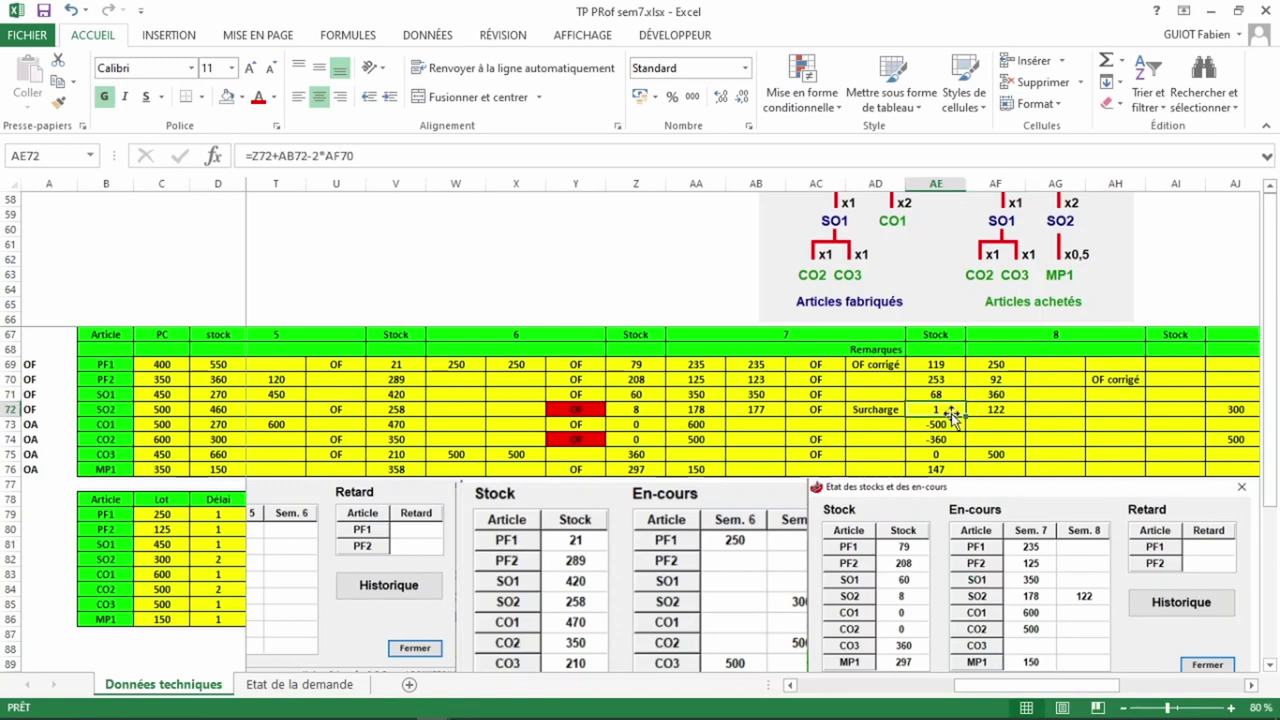
Step: Advance the Usine Odyssée simulation one step, and record 600 as CO1's week 7 receipt in Excel cell AB73
click(766, 424)
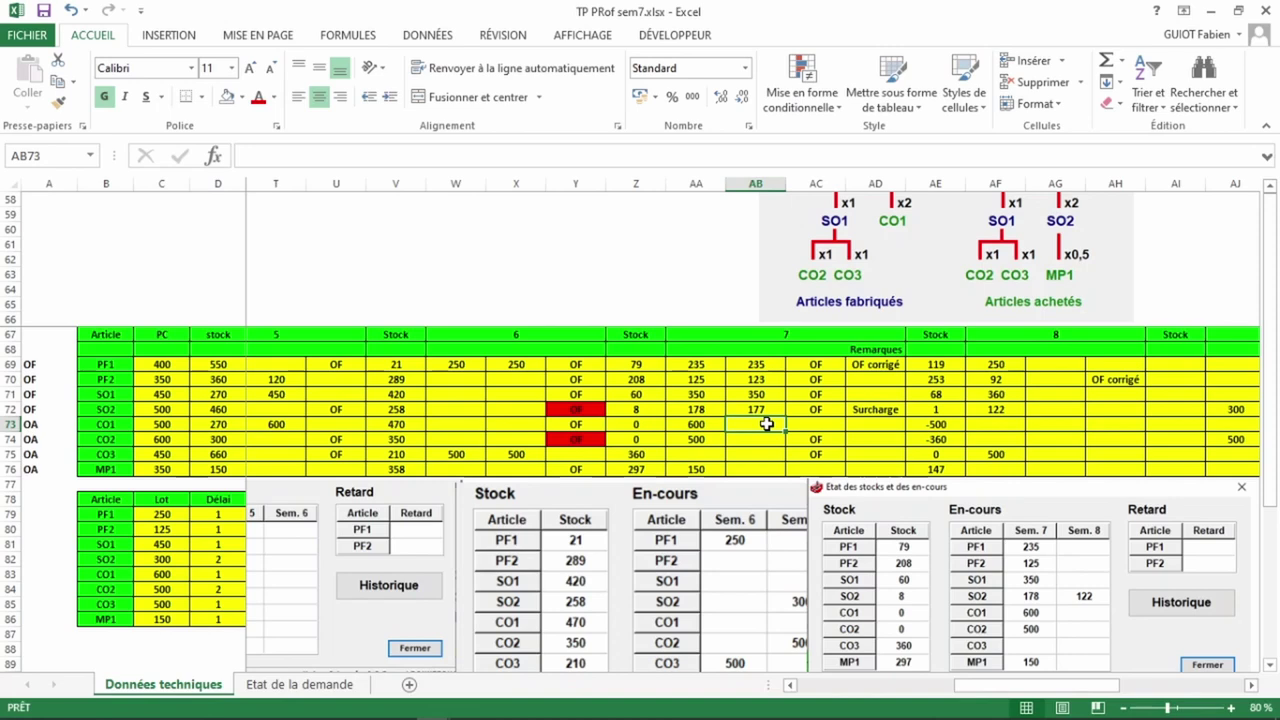
key(alt+Tab)
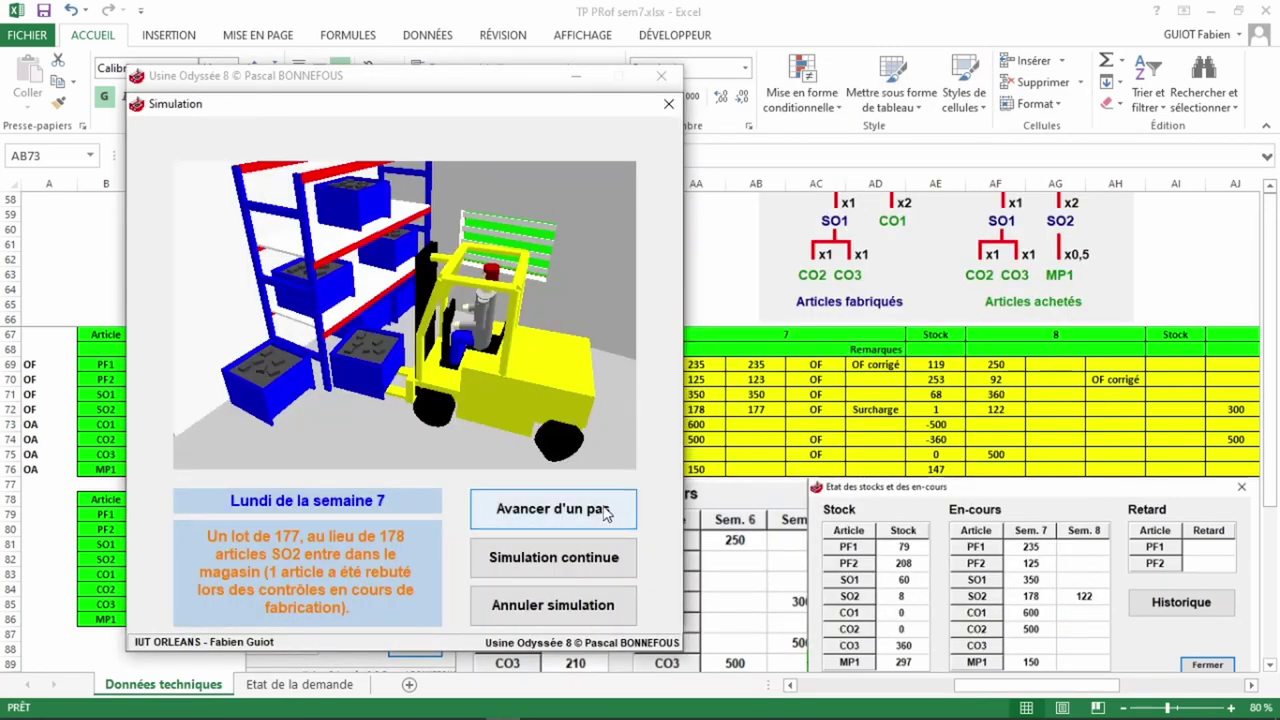
click(606, 513)
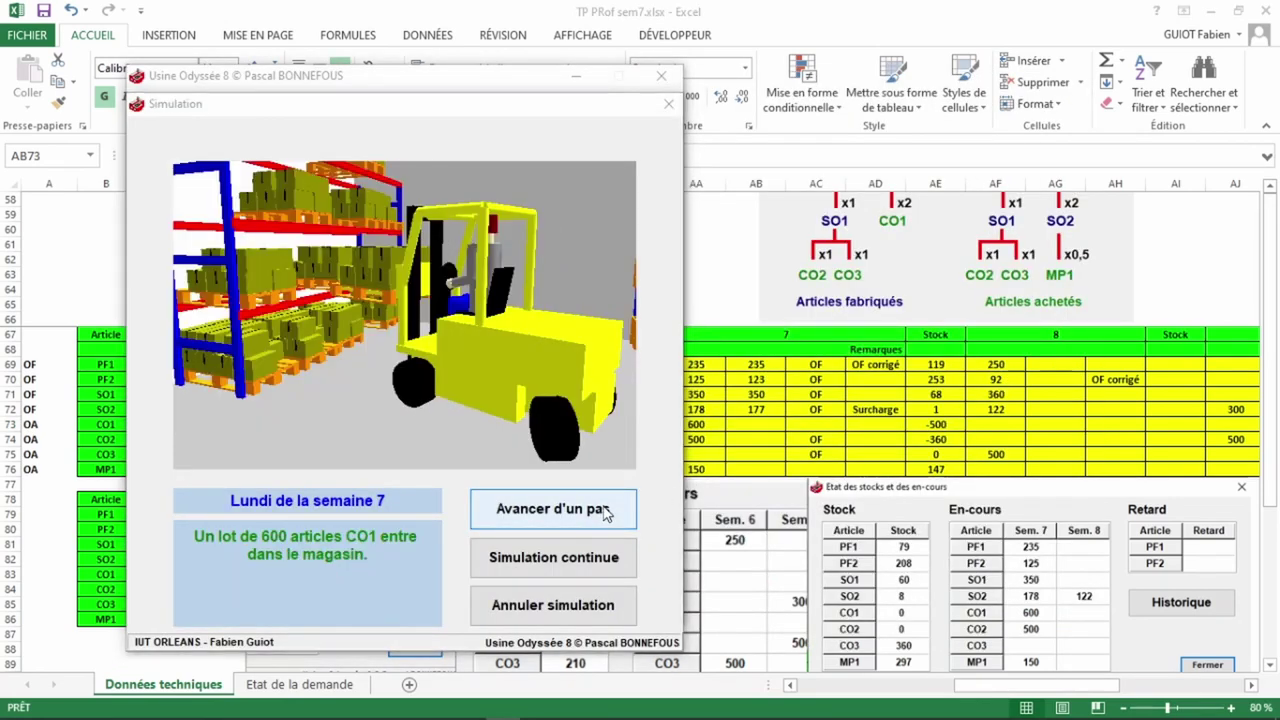
key(alt+Tab)
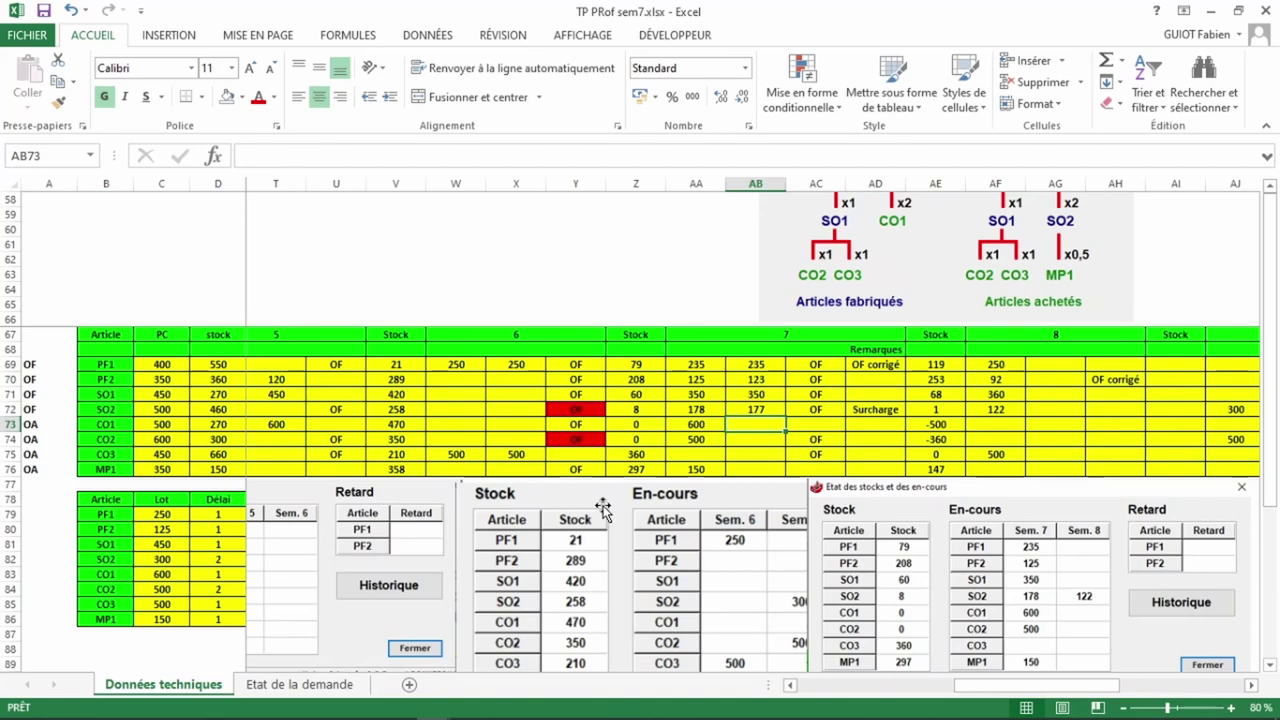
text(600)
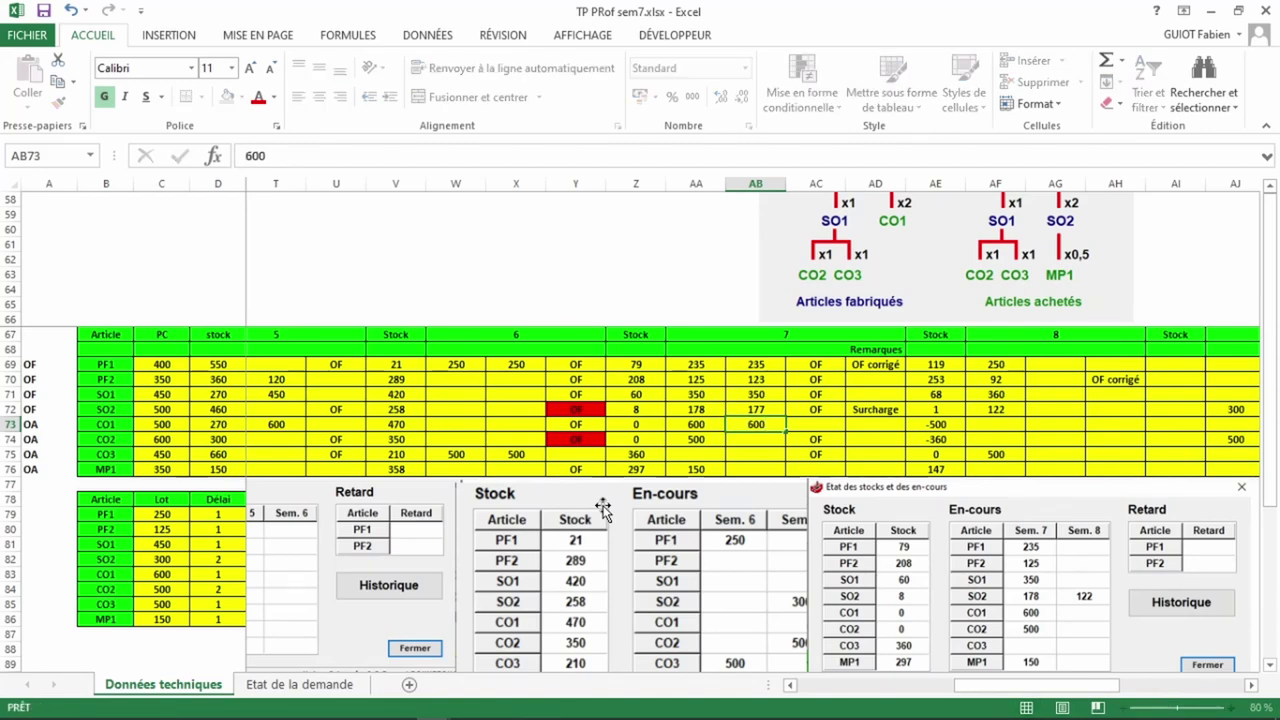
key(Return)
Step: Advance the simulation another step, and record 500 as CO2's week 7 receipt in Excel cell AB74
key(alt+Tab)
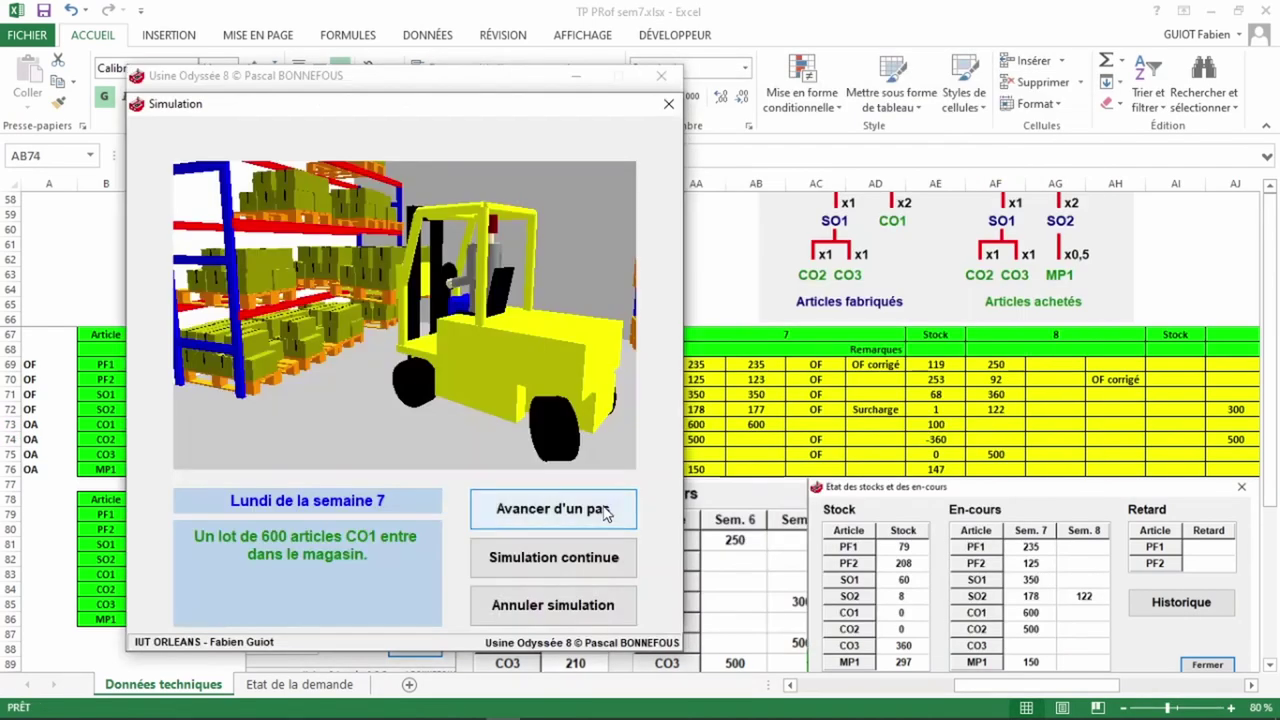
click(605, 513)
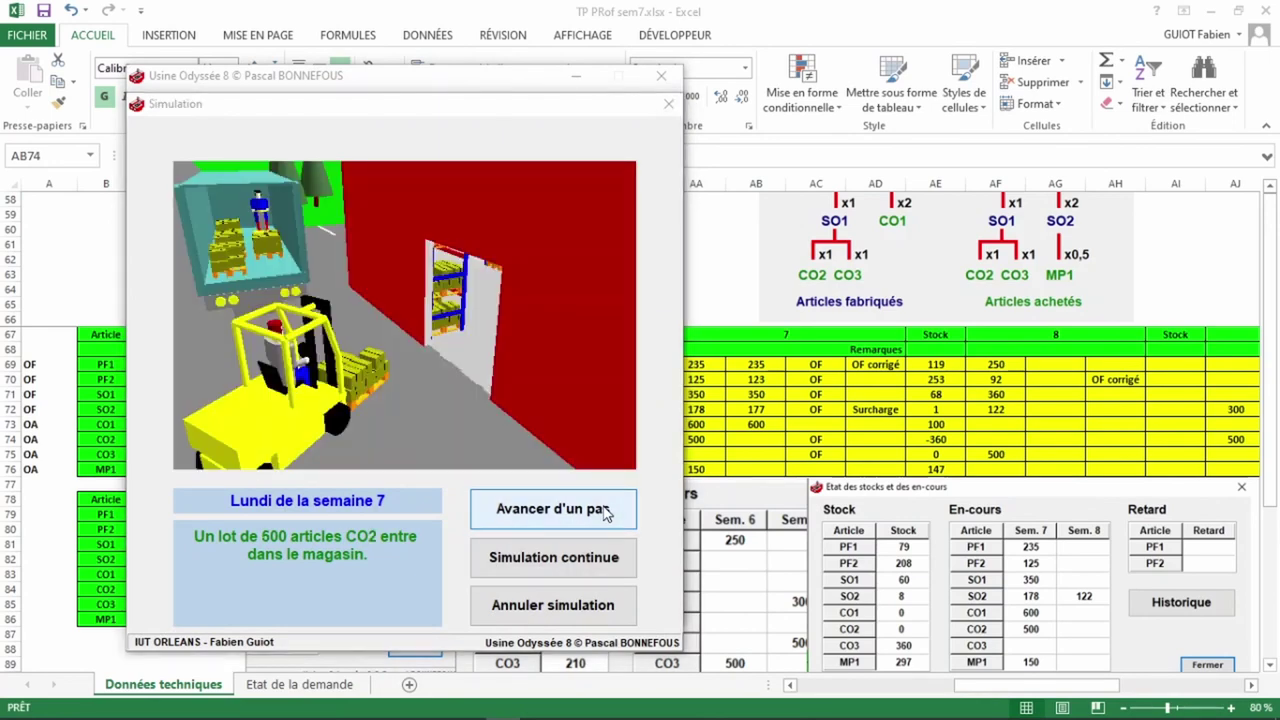
key(alt+Tab)
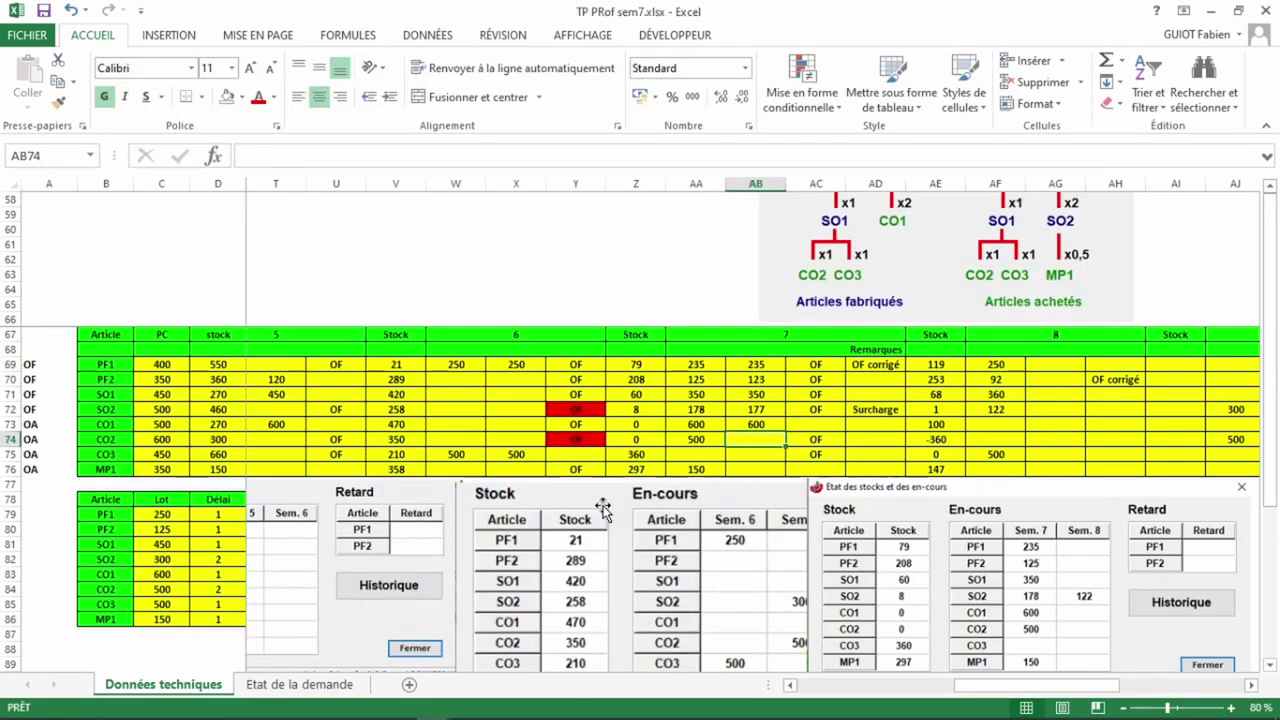
text(500)
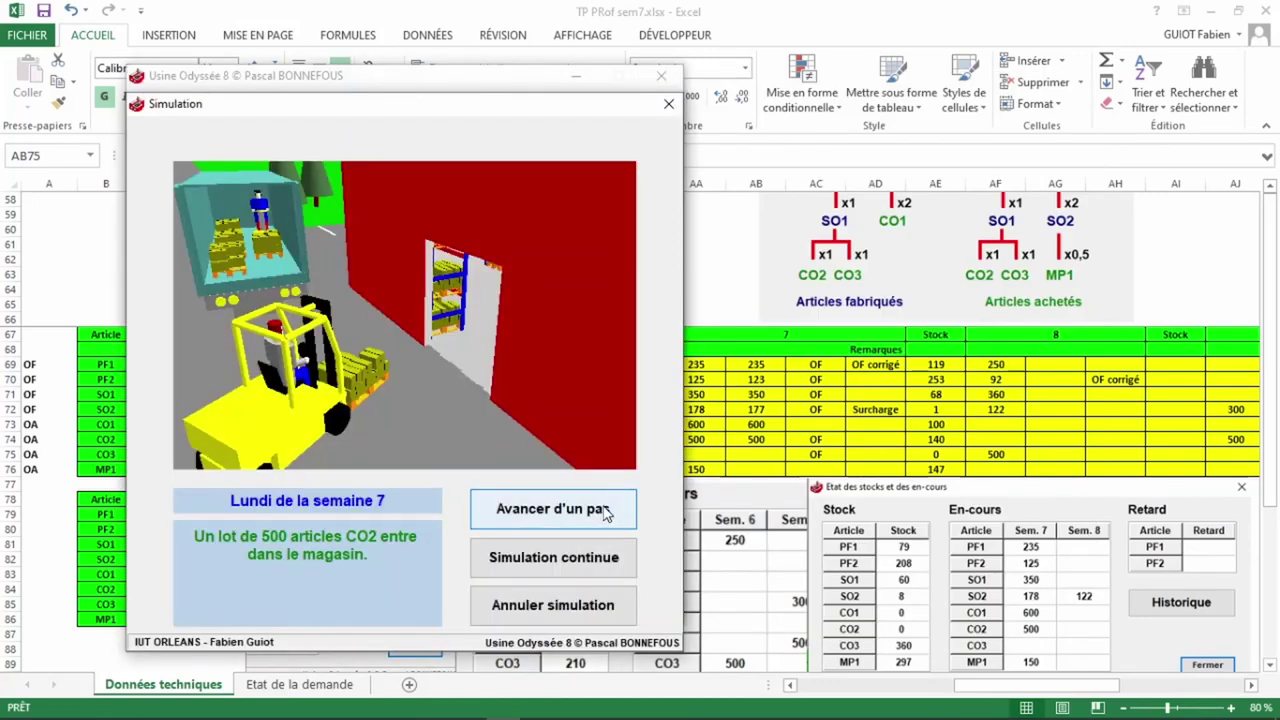
Step: Advance the simulation to the MP1 delivery, and record 150 as MP1's week 7 receipt in Excel cell AB76, leaving CO3 blank
click(605, 511)
click(605, 511)
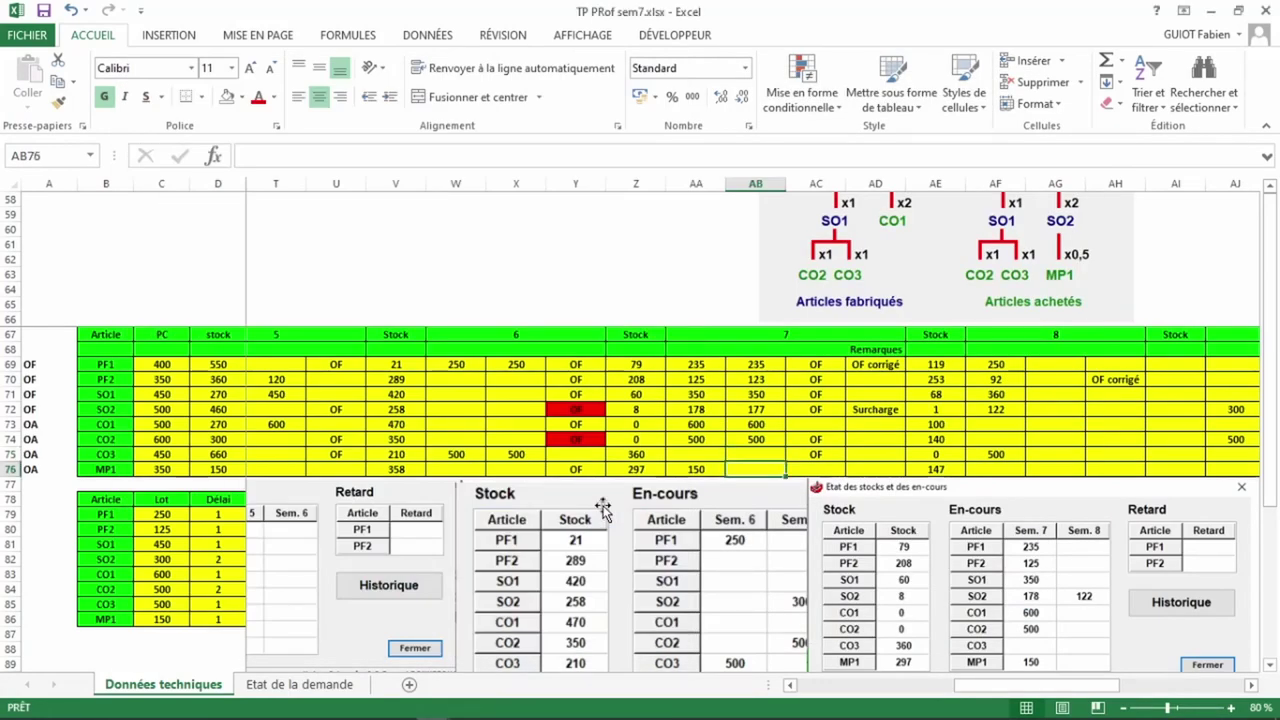
text(150)
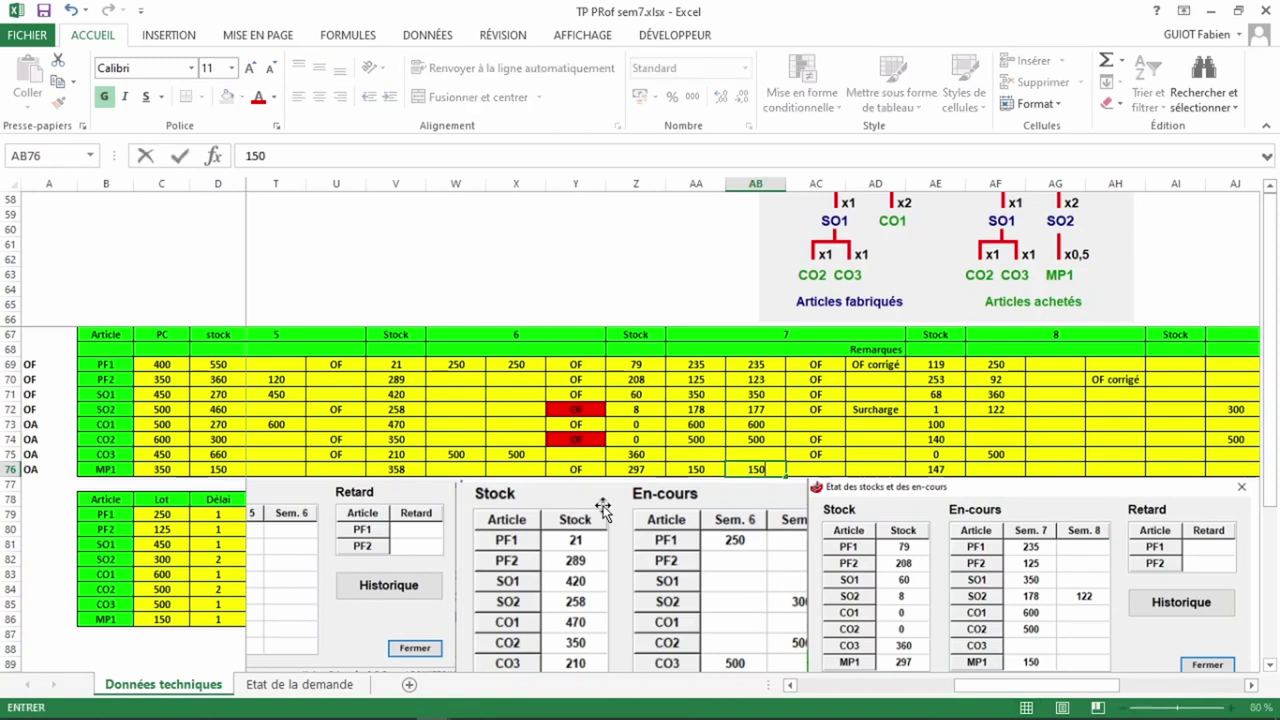
key(Return)
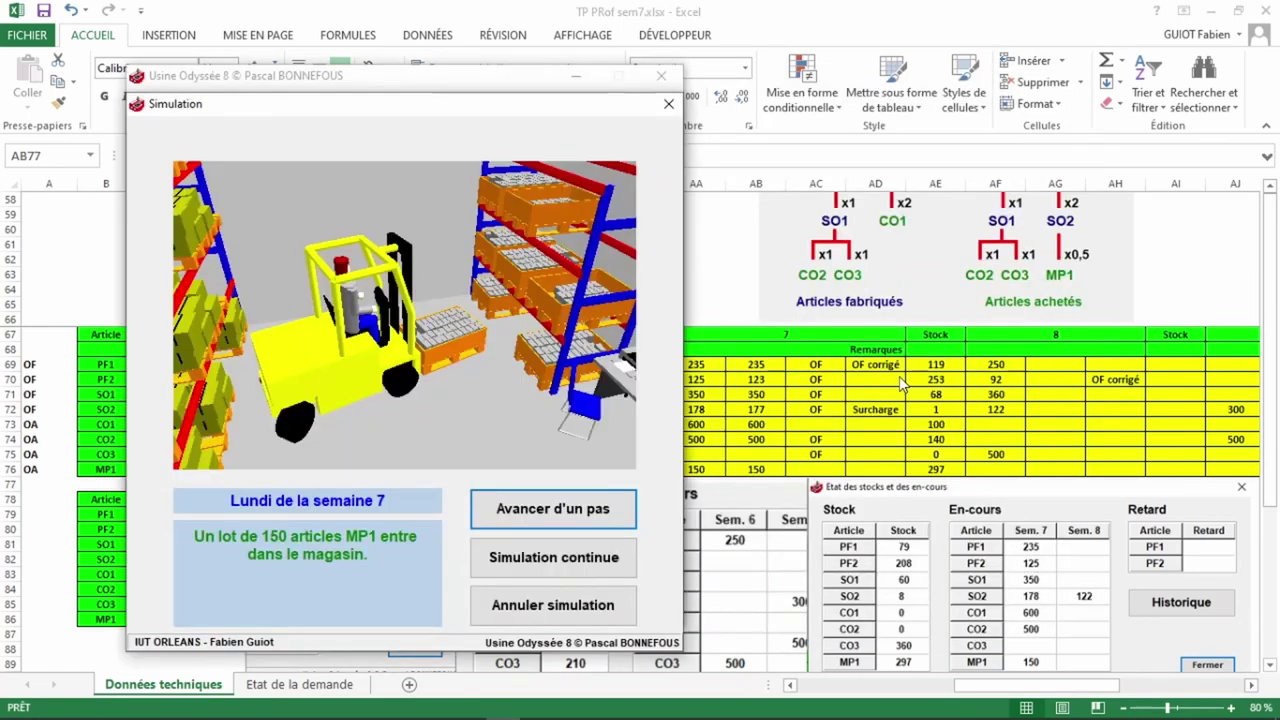
Step: Advance the Usine Odyssée simulation through the PF1 and PF2 production launches, checking them against the week 8 orders in Excel
click(587, 512)
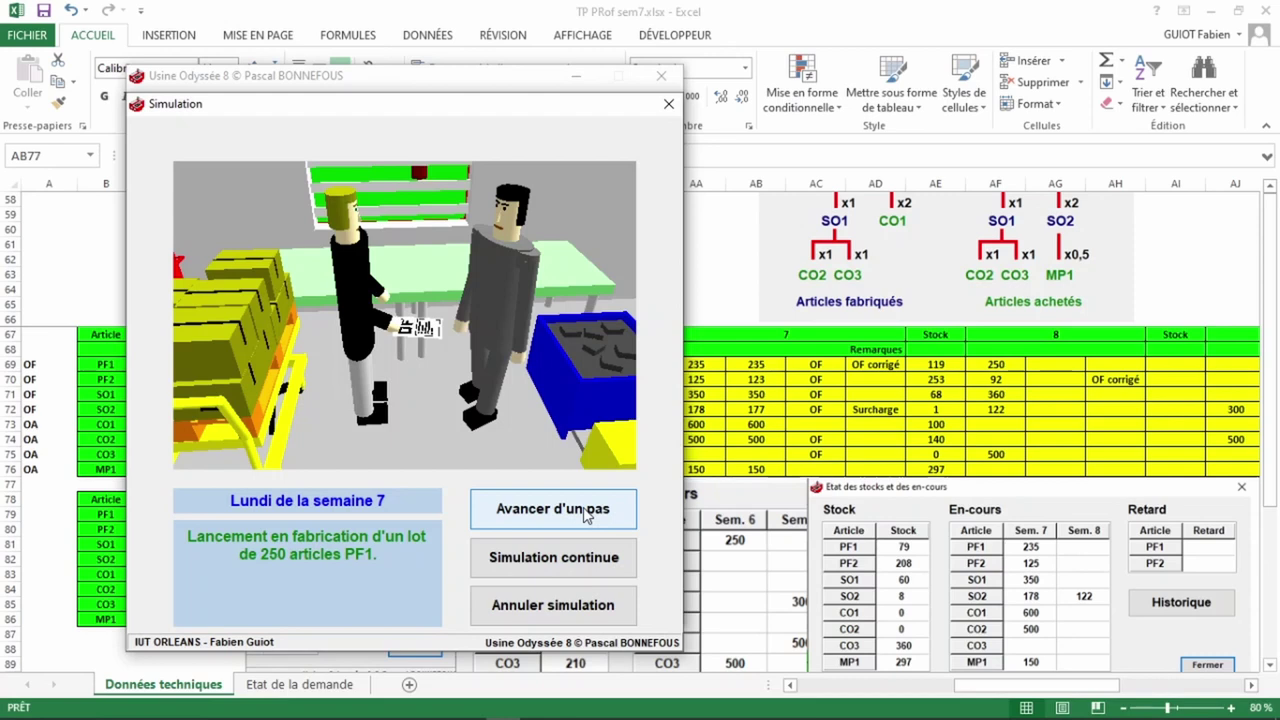
click(586, 513)
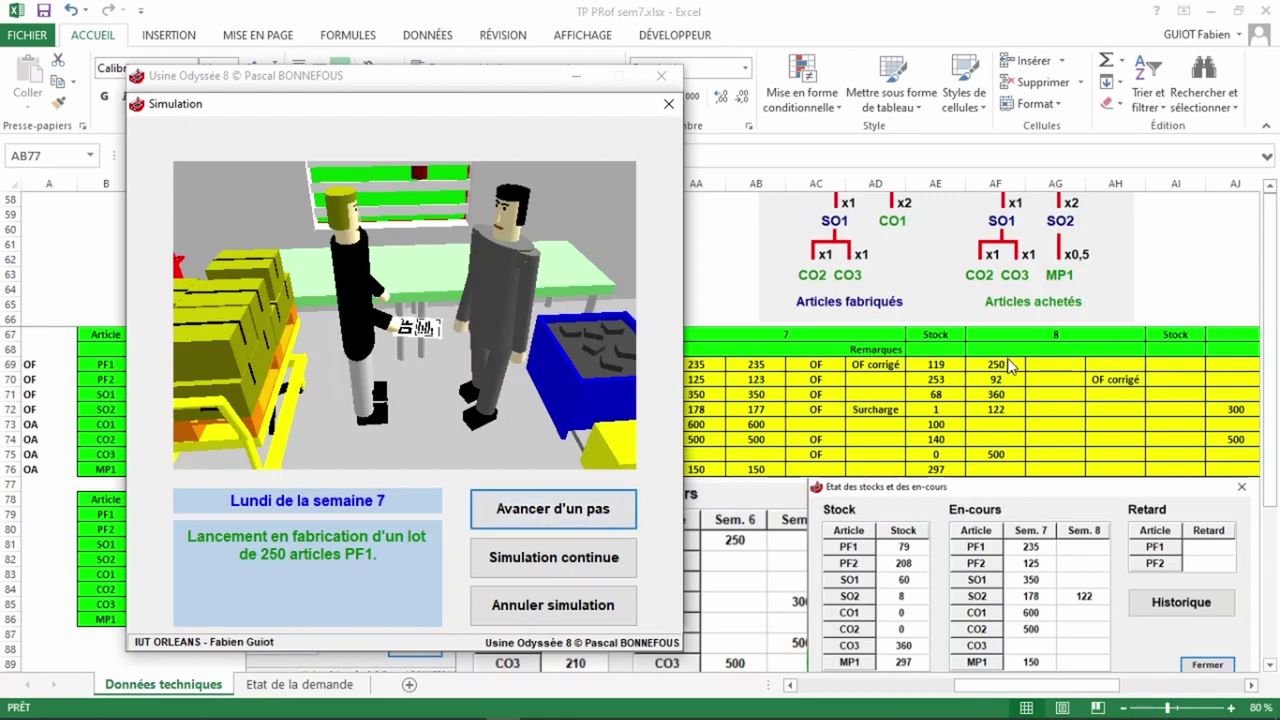
click(580, 512)
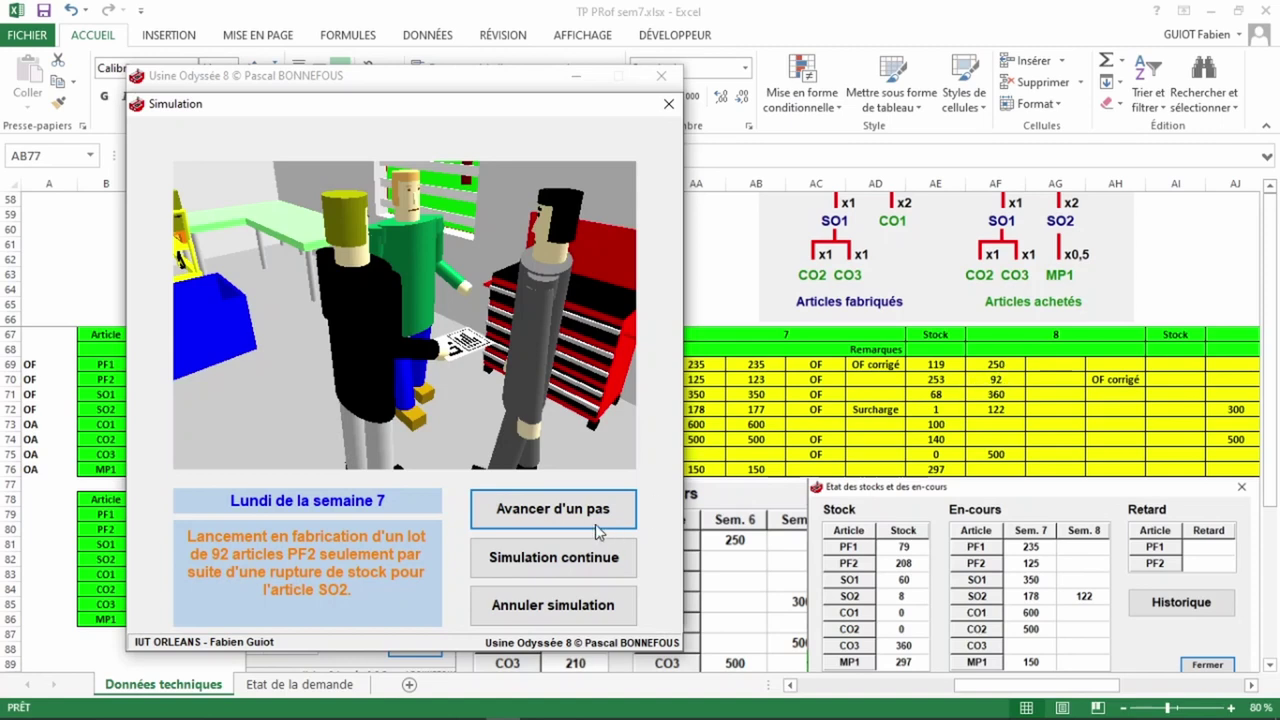
Step: Advance the simulation to the SO1 production launch, and check the formulas in Excel cells AE75 and AF71
click(565, 512)
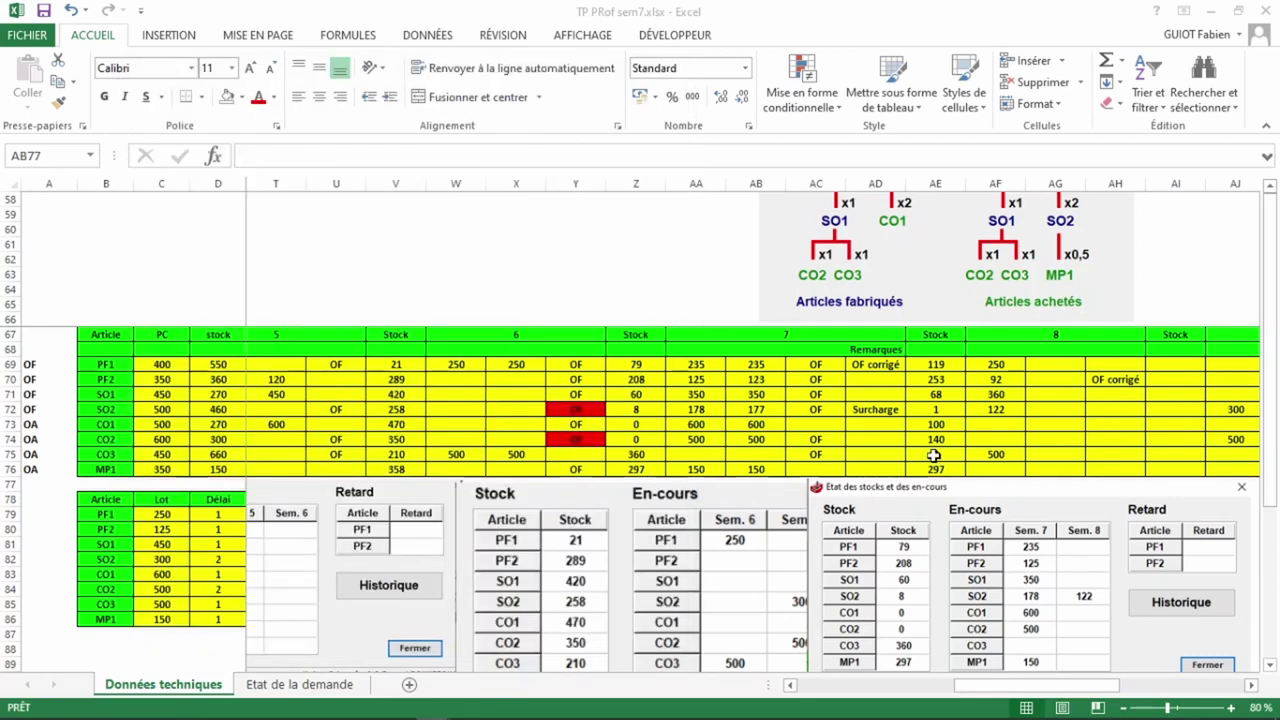
double_click(934, 455)
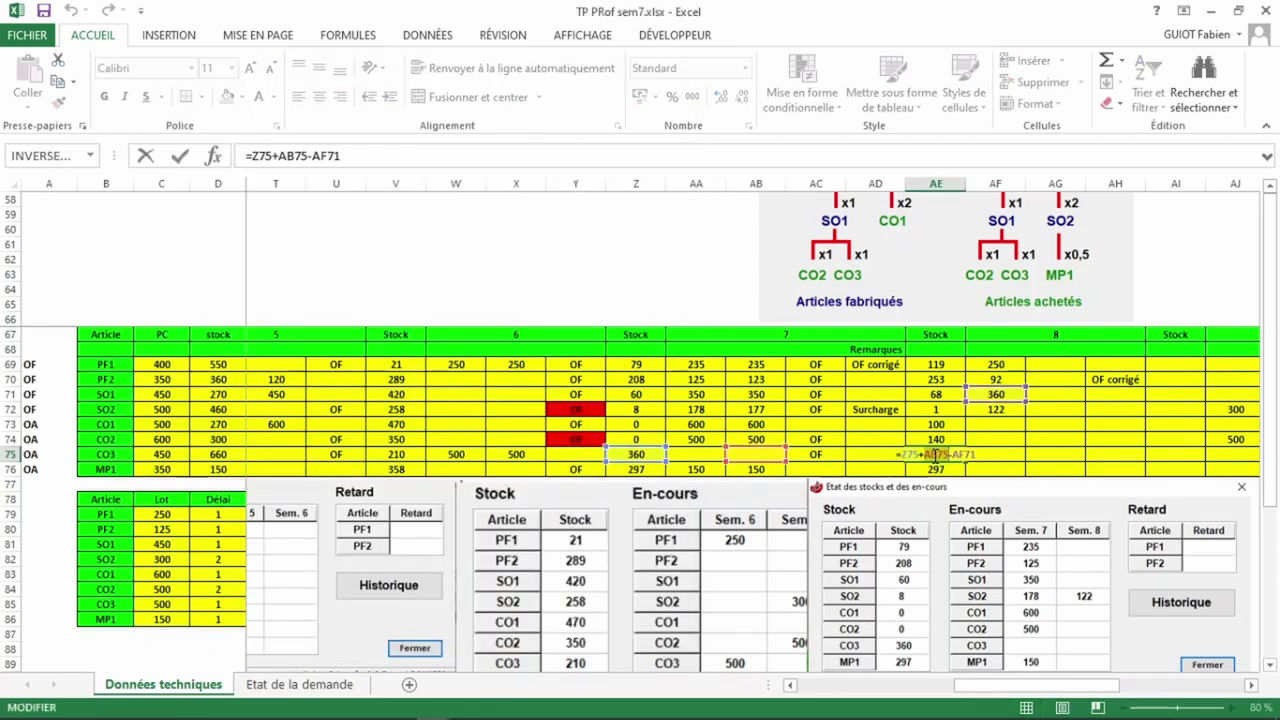
click(1000, 396)
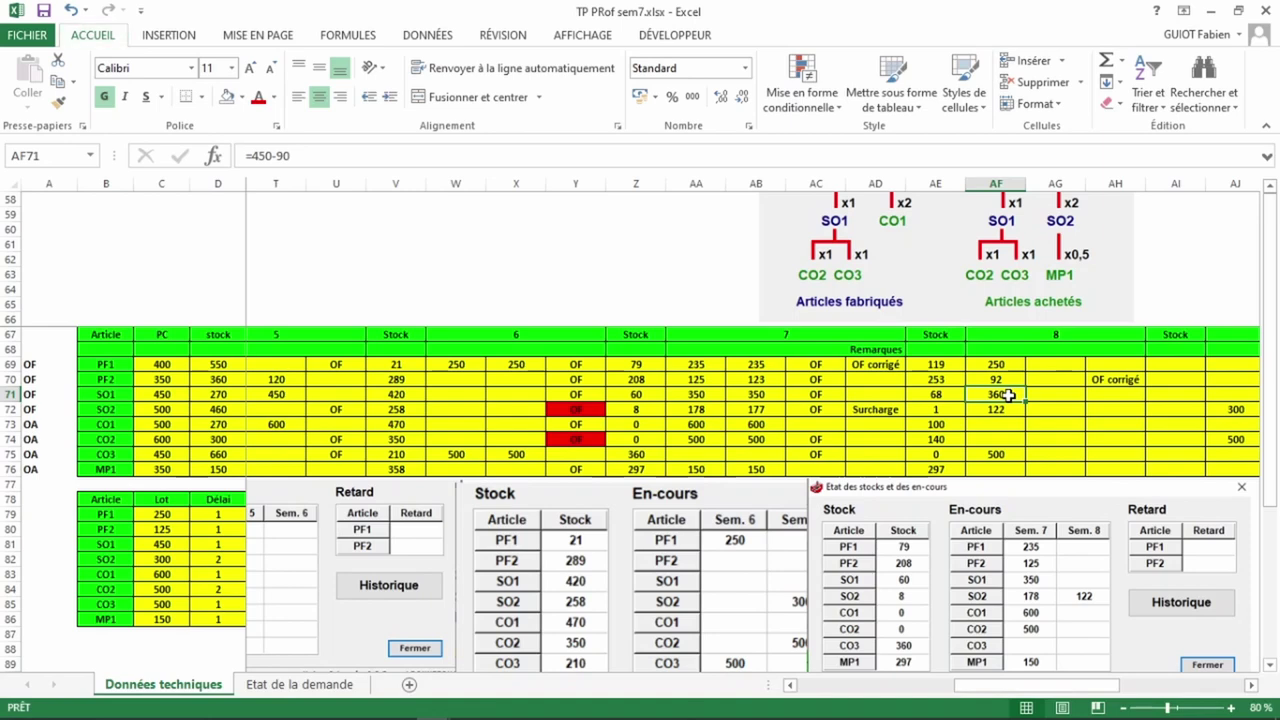
Step: Return to Usine Odyssée 8 and advance through the SO2 launch and the CO2 and CO3 supply orders to the first PF1 delivery
key(alt+Tab)
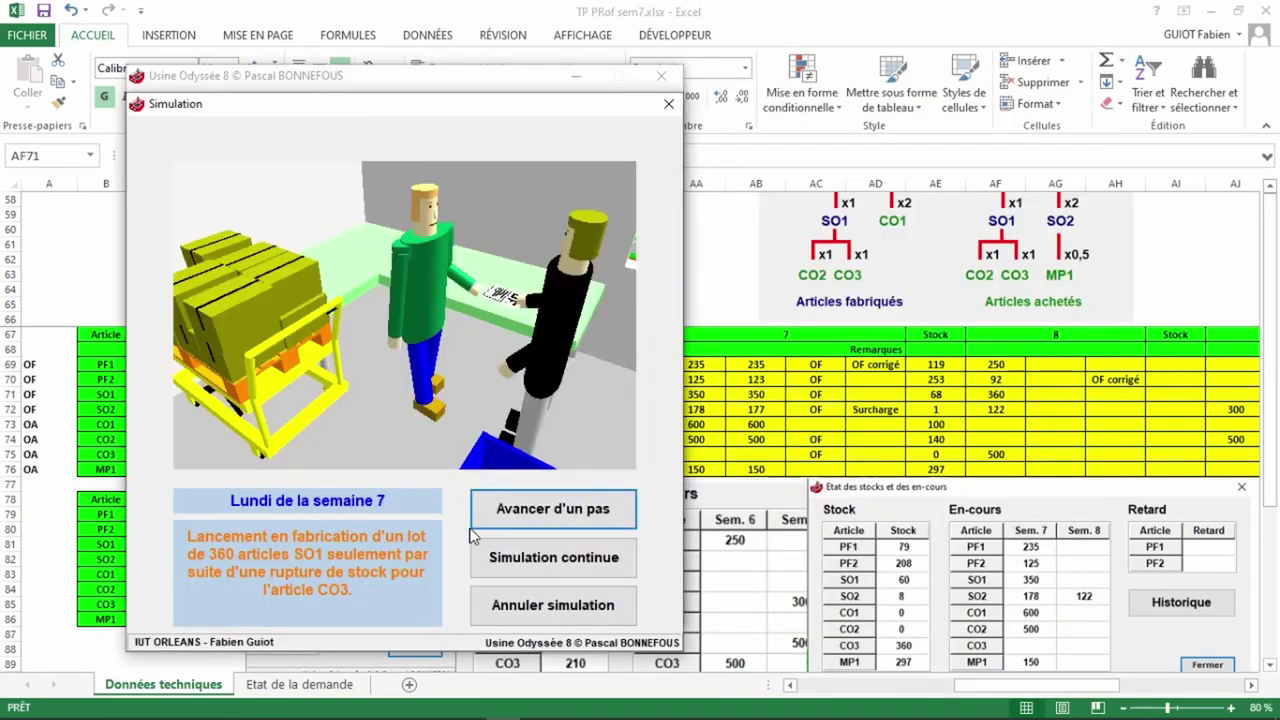
click(544, 512)
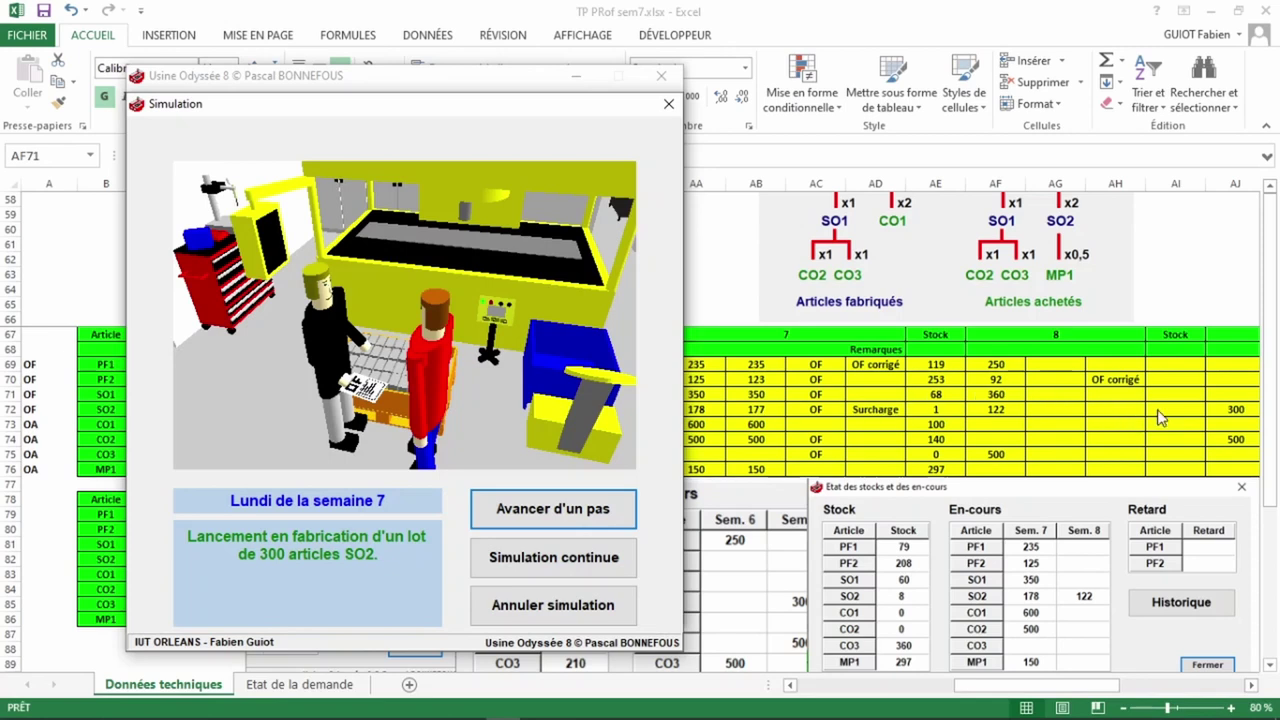
click(571, 515)
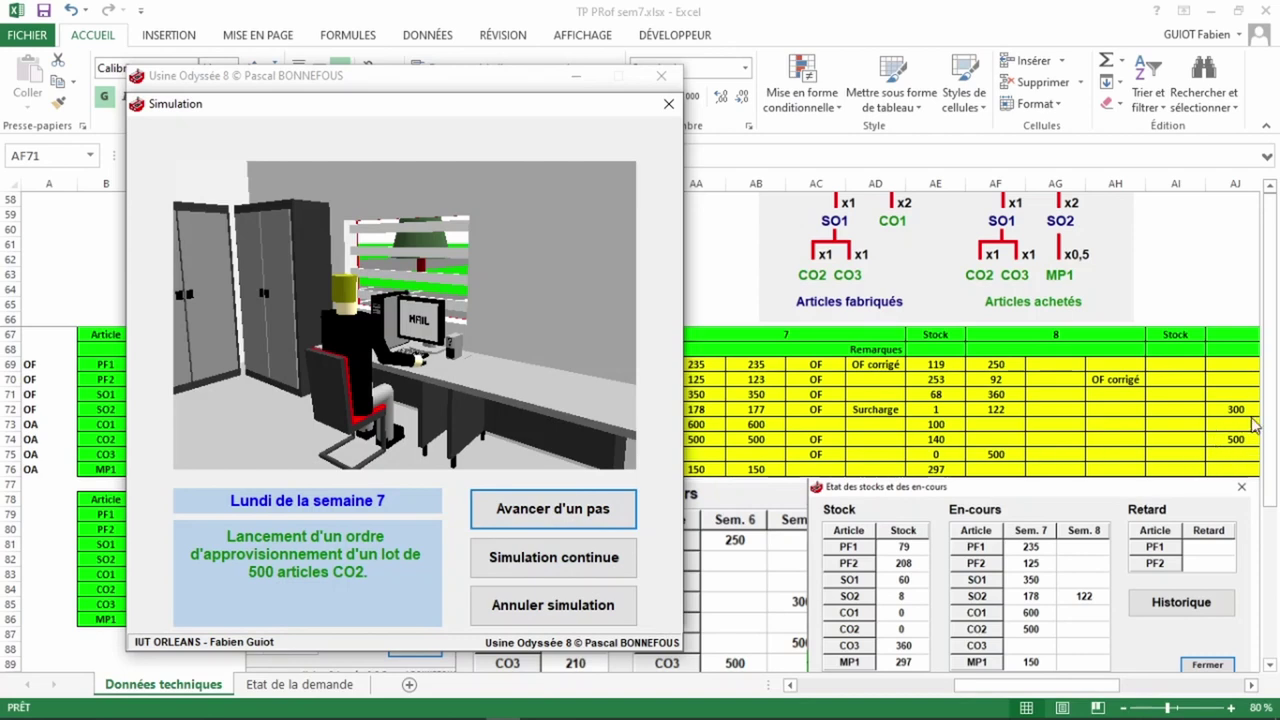
click(586, 510)
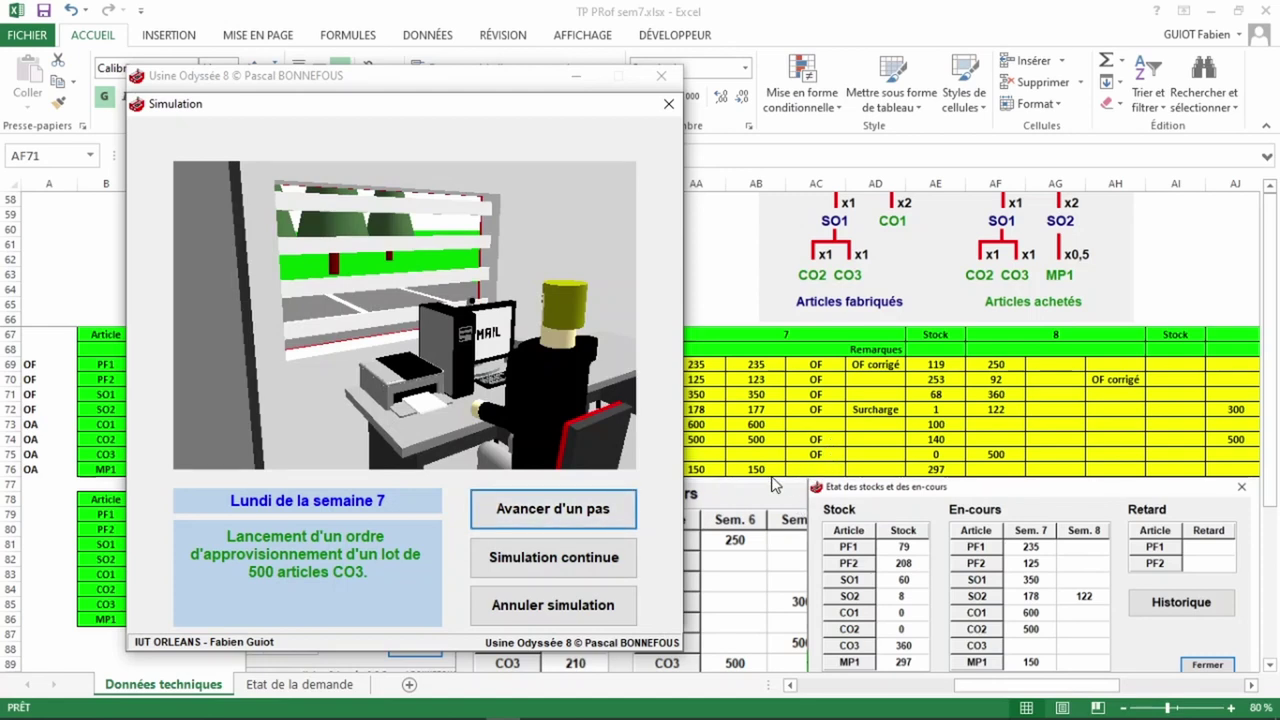
click(597, 510)
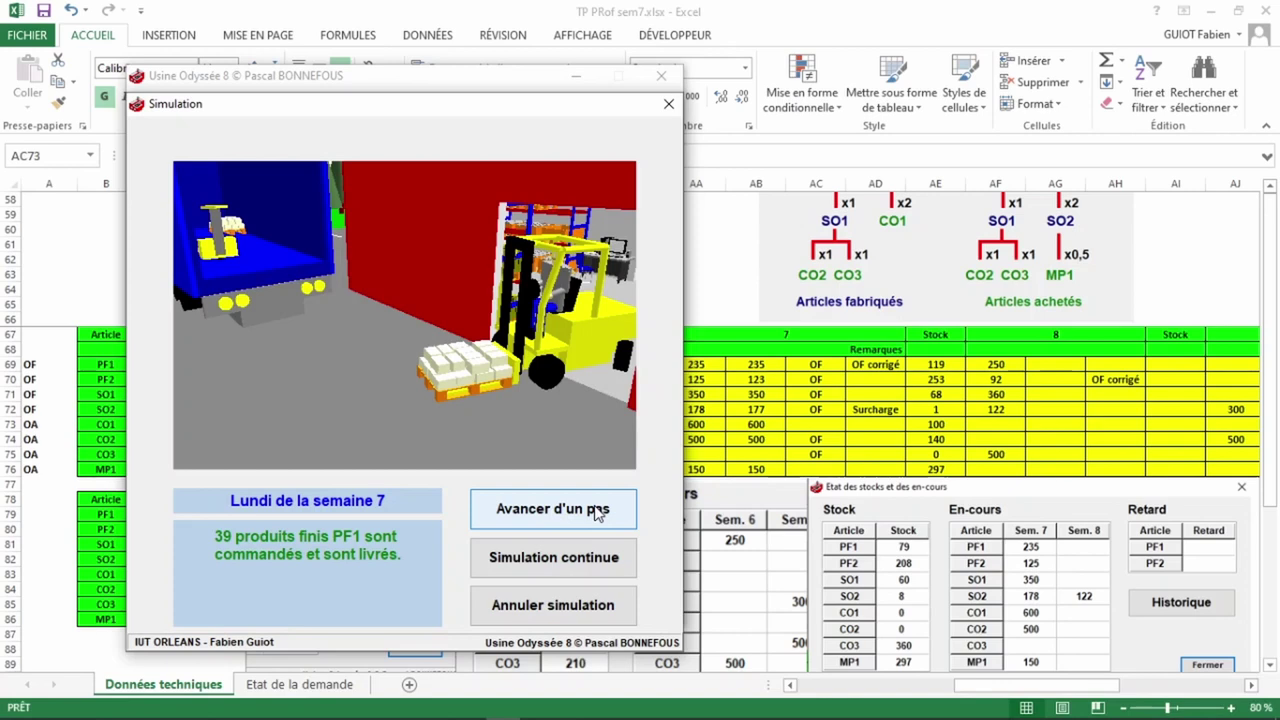
Step: Advance the week 7 simulation one event at a time through the daily PF1 and PF2 deliveries, from Monday's PF2 delivery to Thursday's PF1 delivery
click(597, 510)
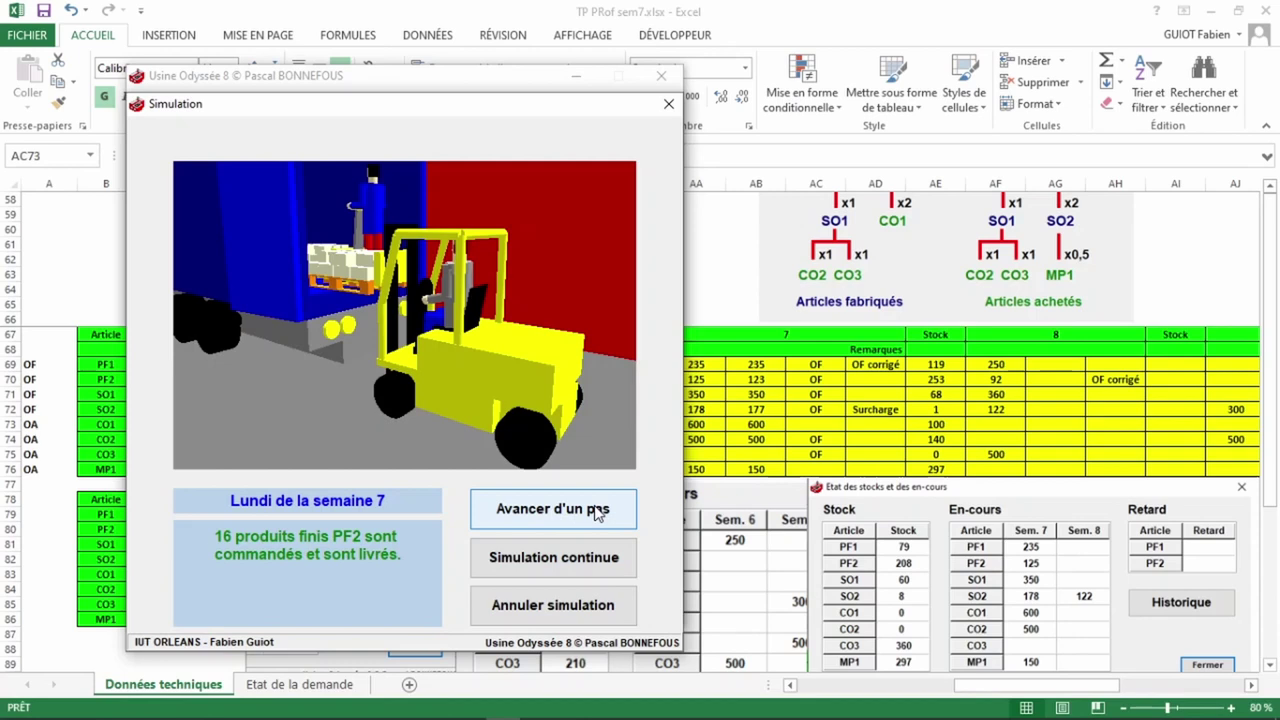
click(597, 510)
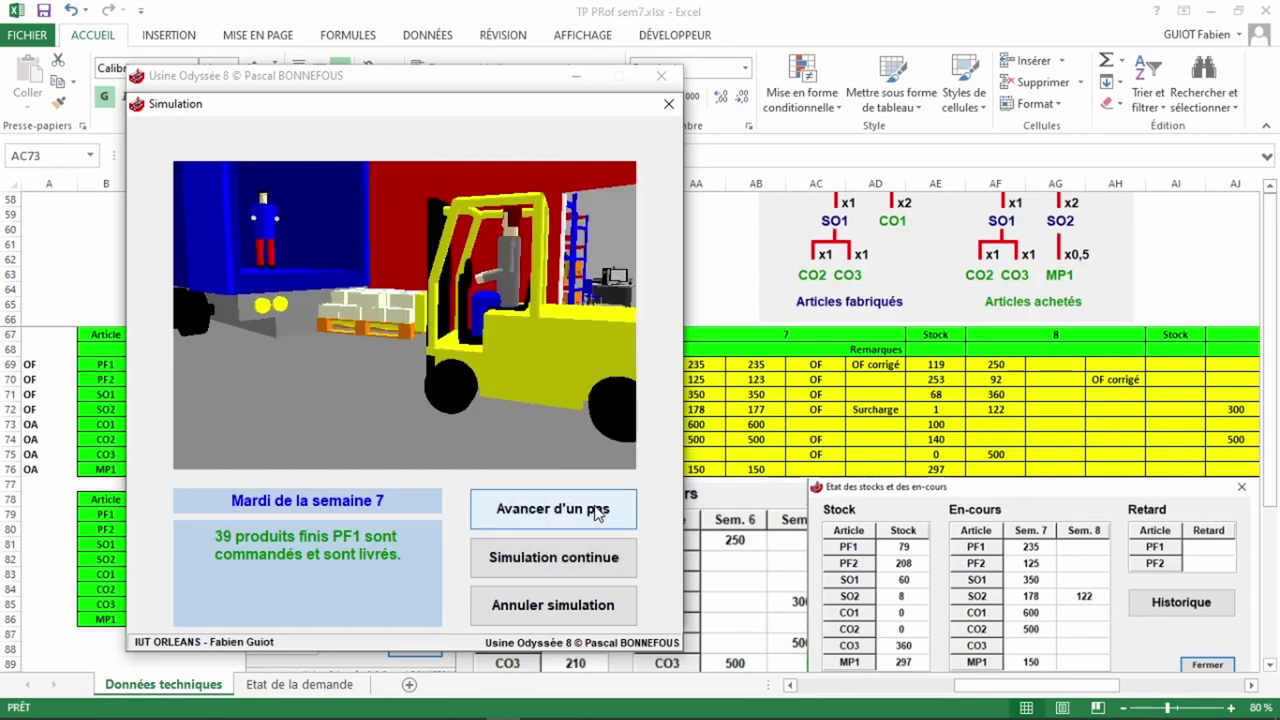
click(597, 510)
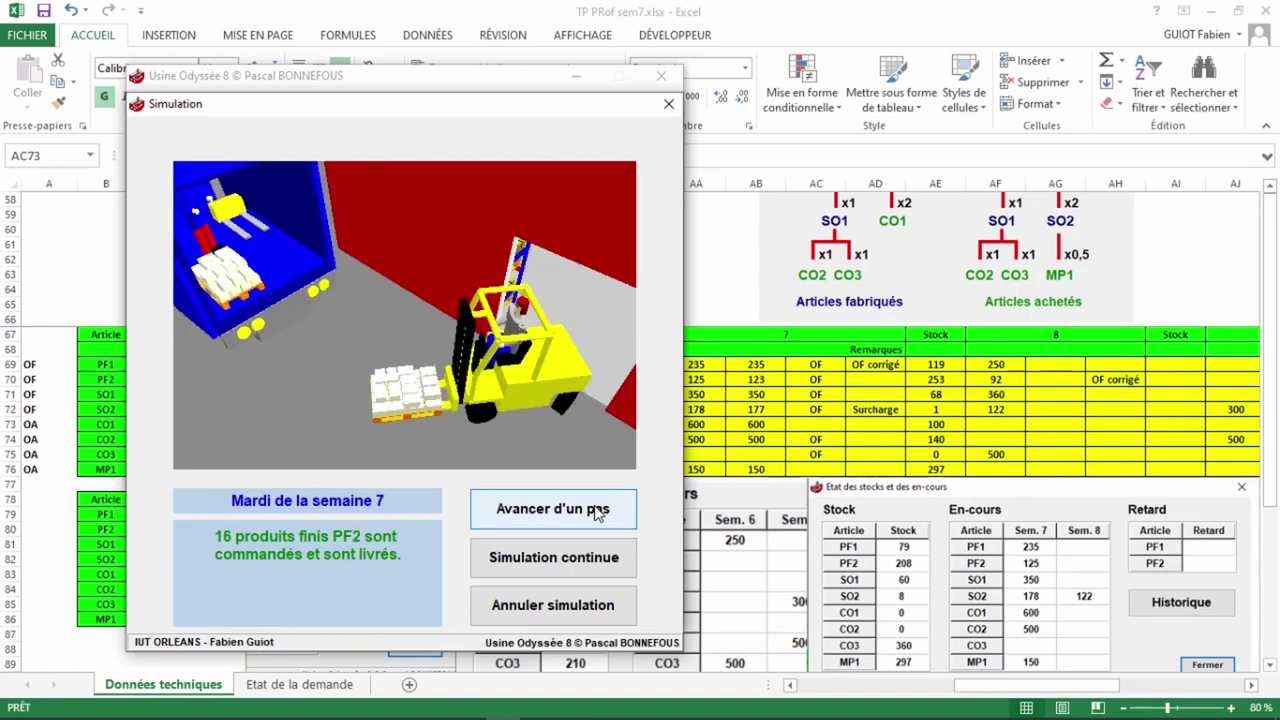
click(597, 510)
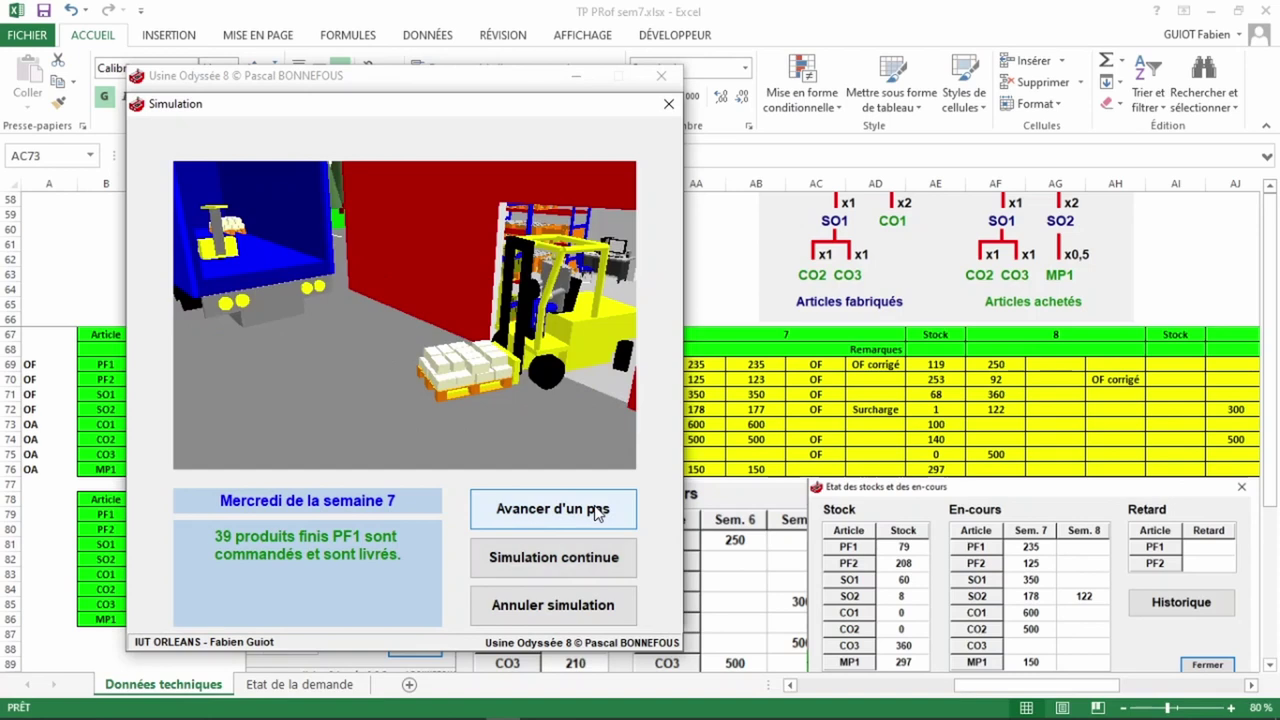
click(597, 510)
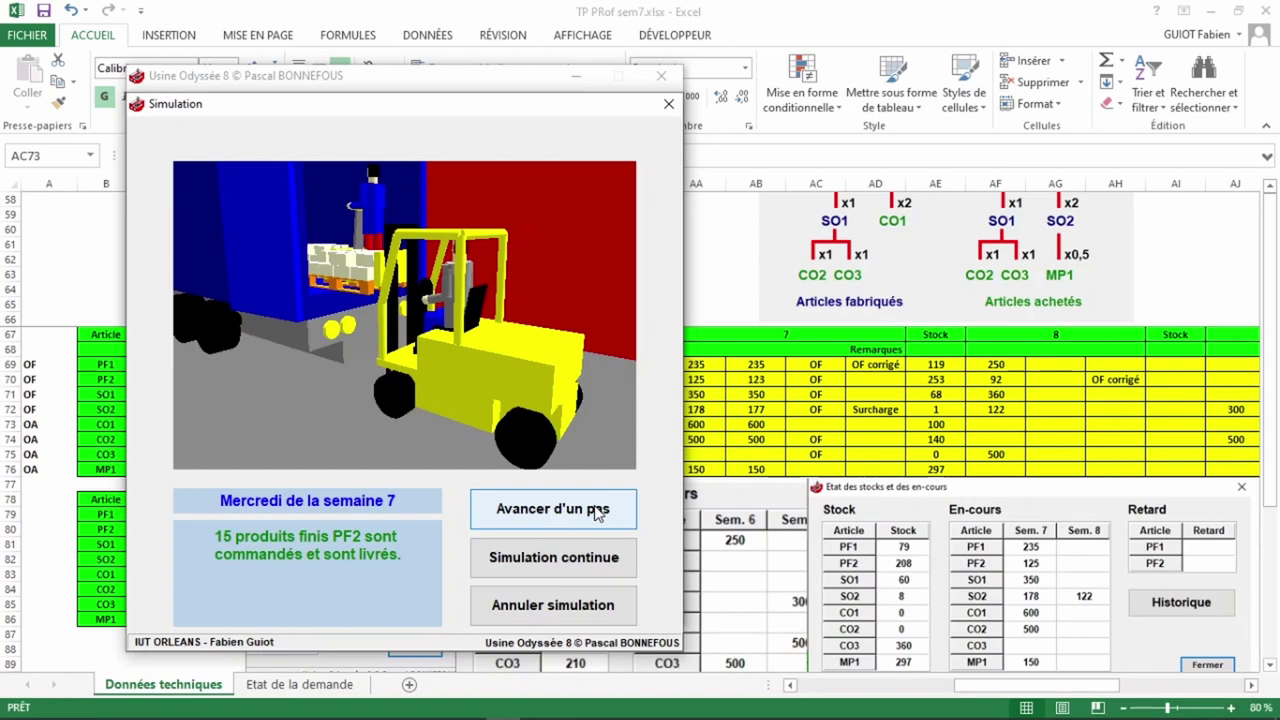
click(597, 510)
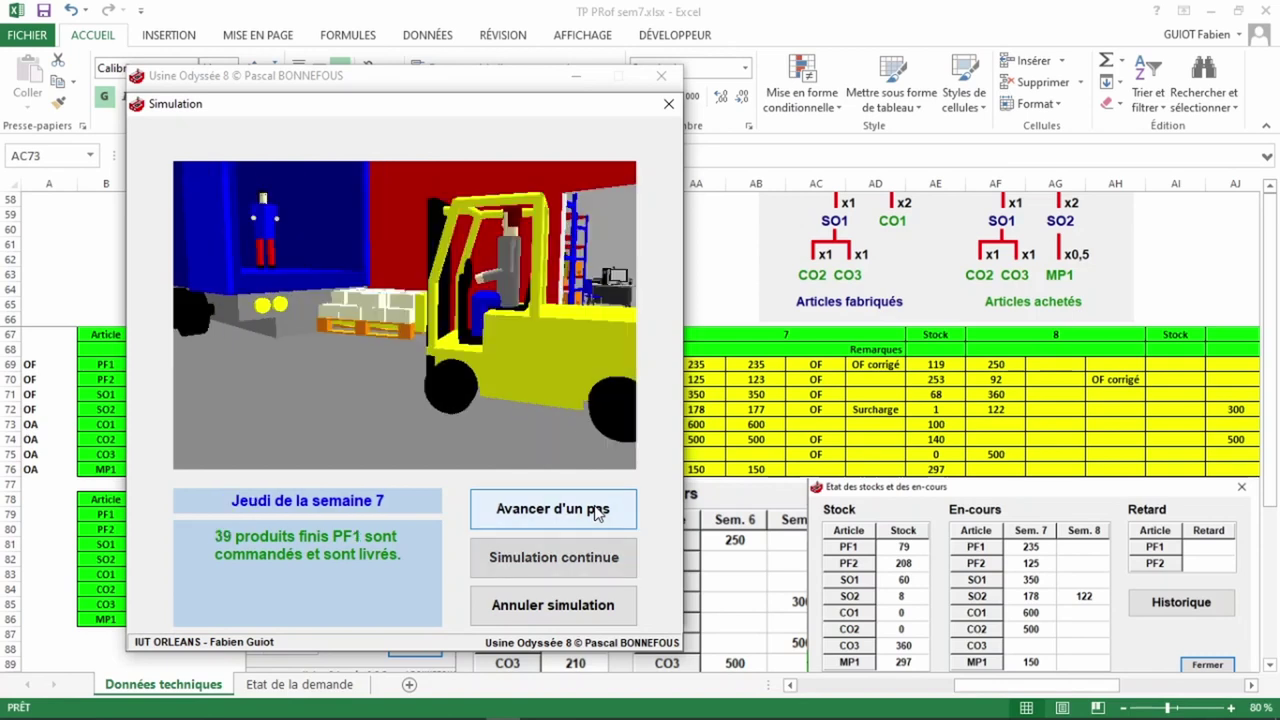